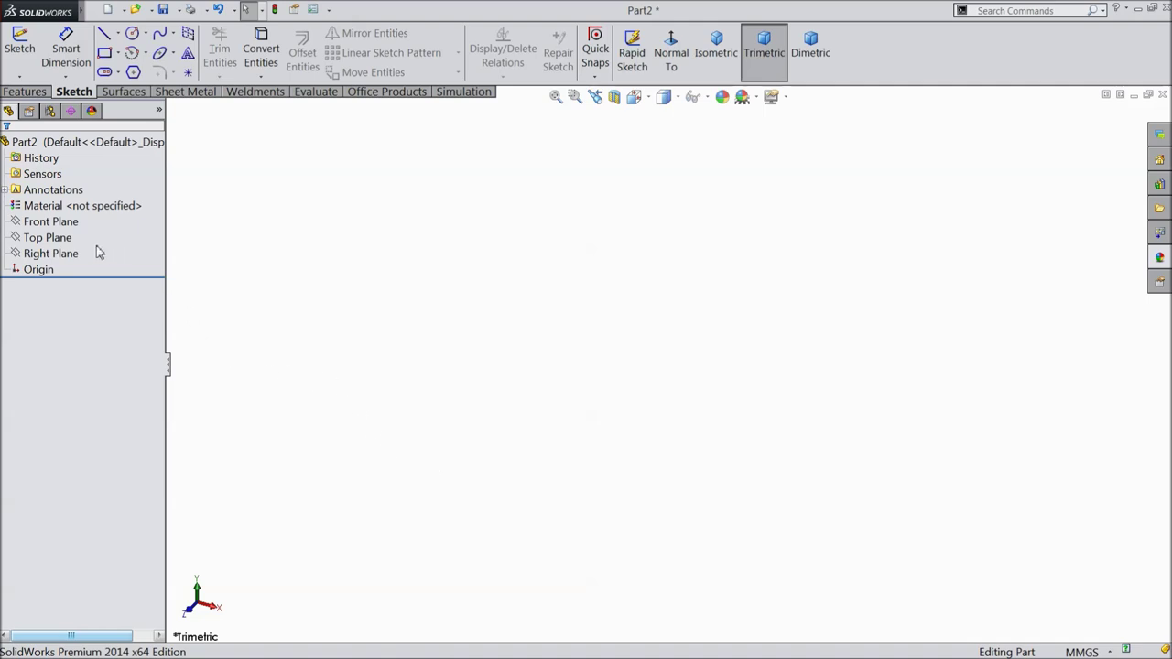
Select the Front Plane of the new part for sketching.
click(50, 222)
Start a Front Plane sketch and draw the base line, head arc, top edge and first step.
click(70, 209)
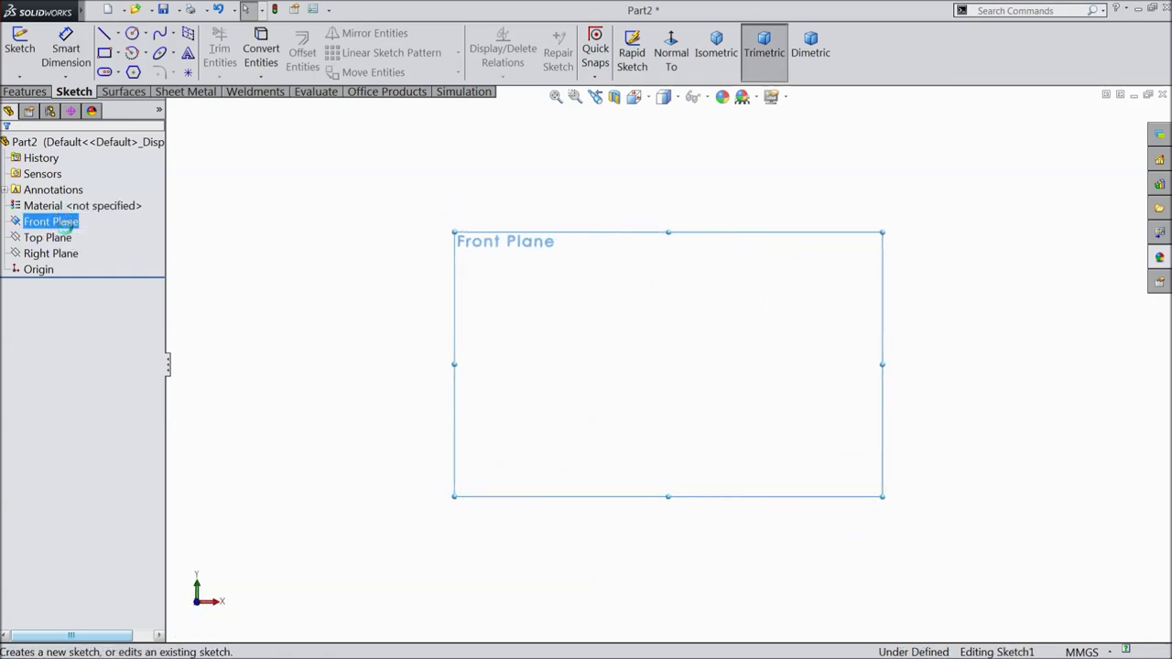
click(105, 34)
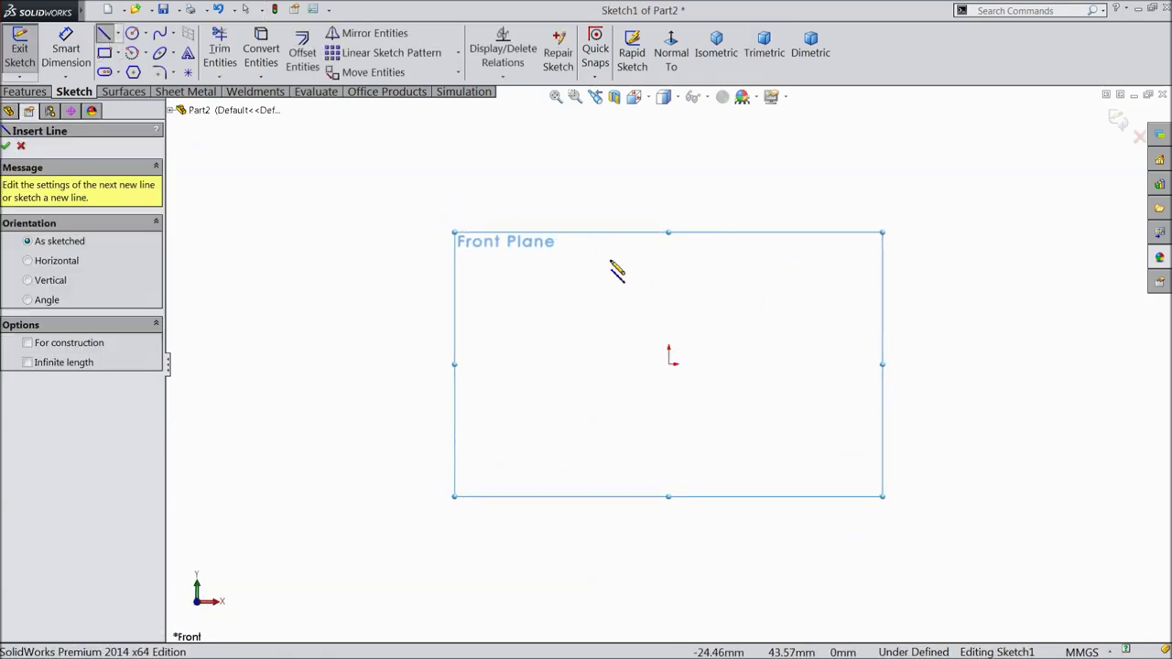
click(1065, 364)
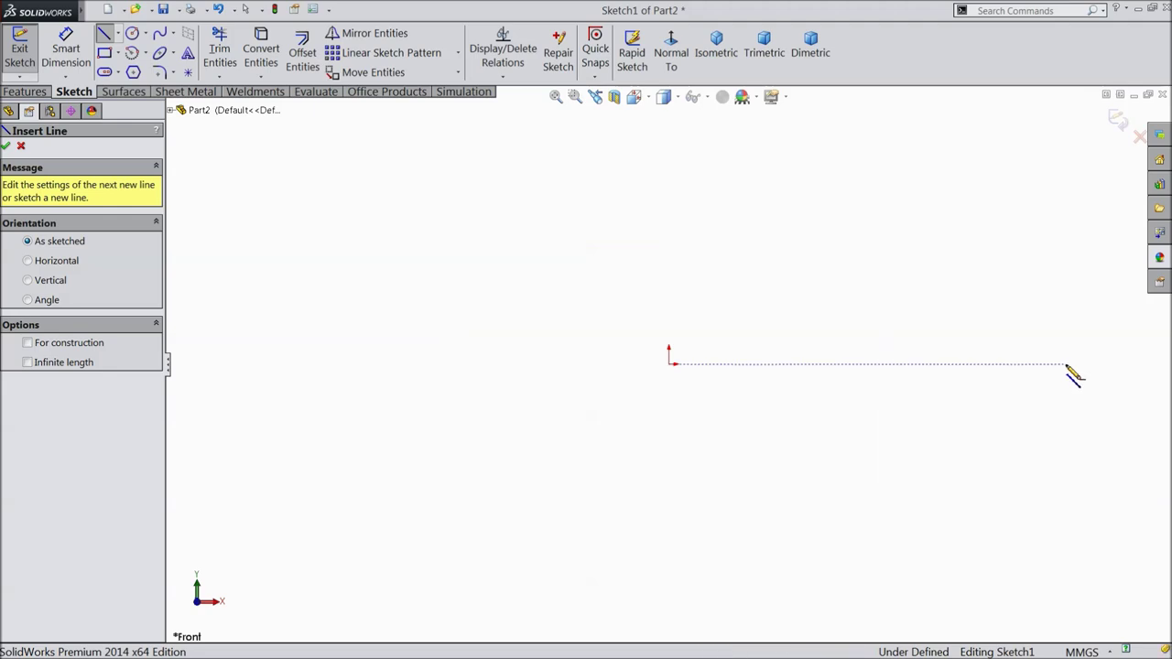
click(672, 365)
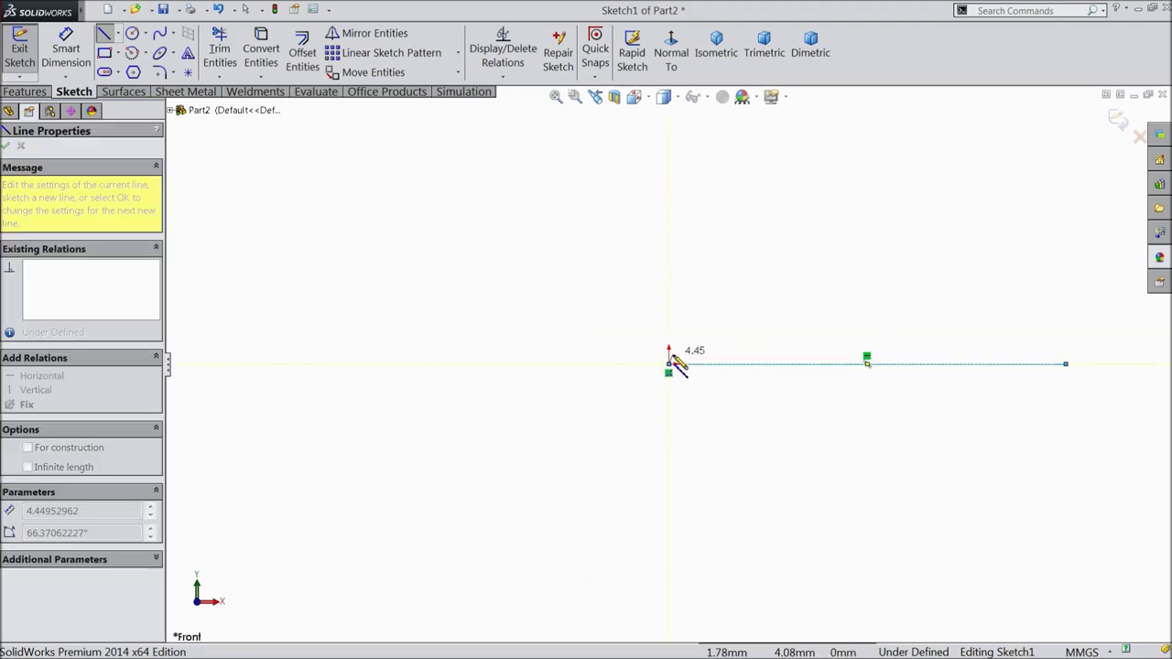
scroll(673, 373, up, 3)
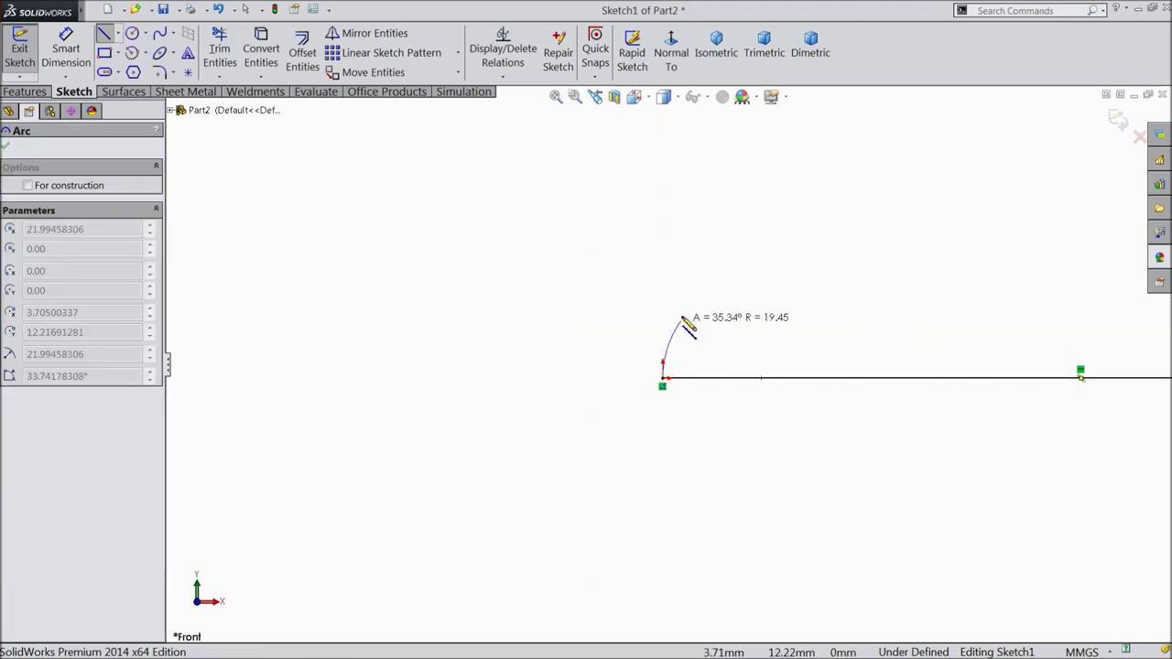
click(708, 230)
click(730, 231)
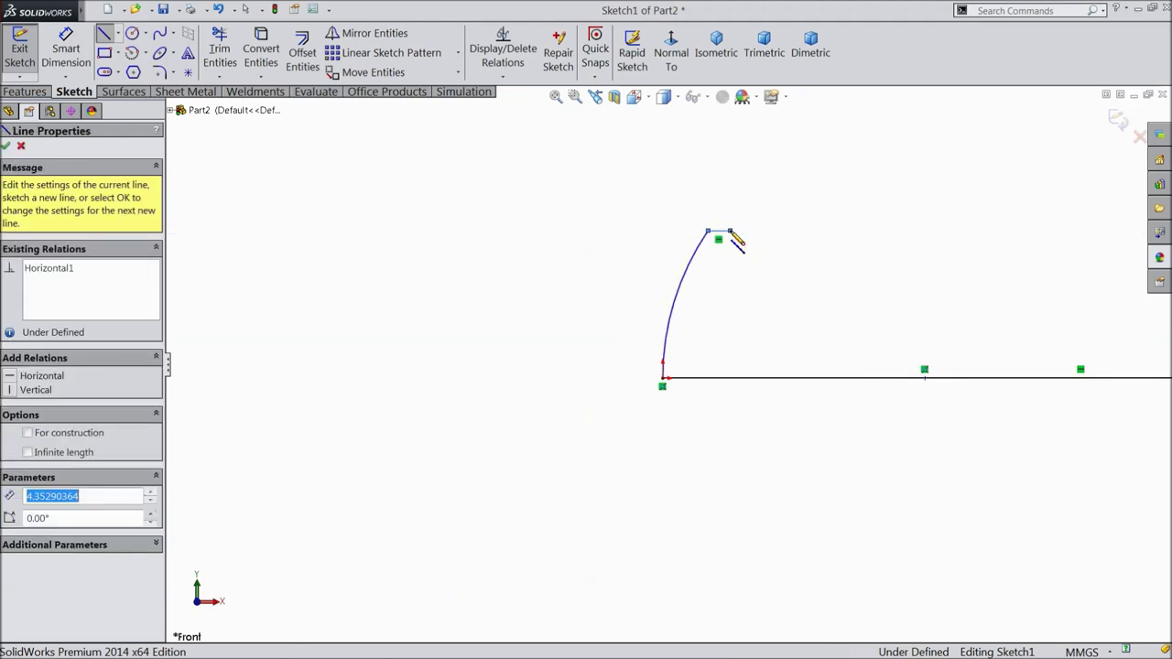
click(731, 275)
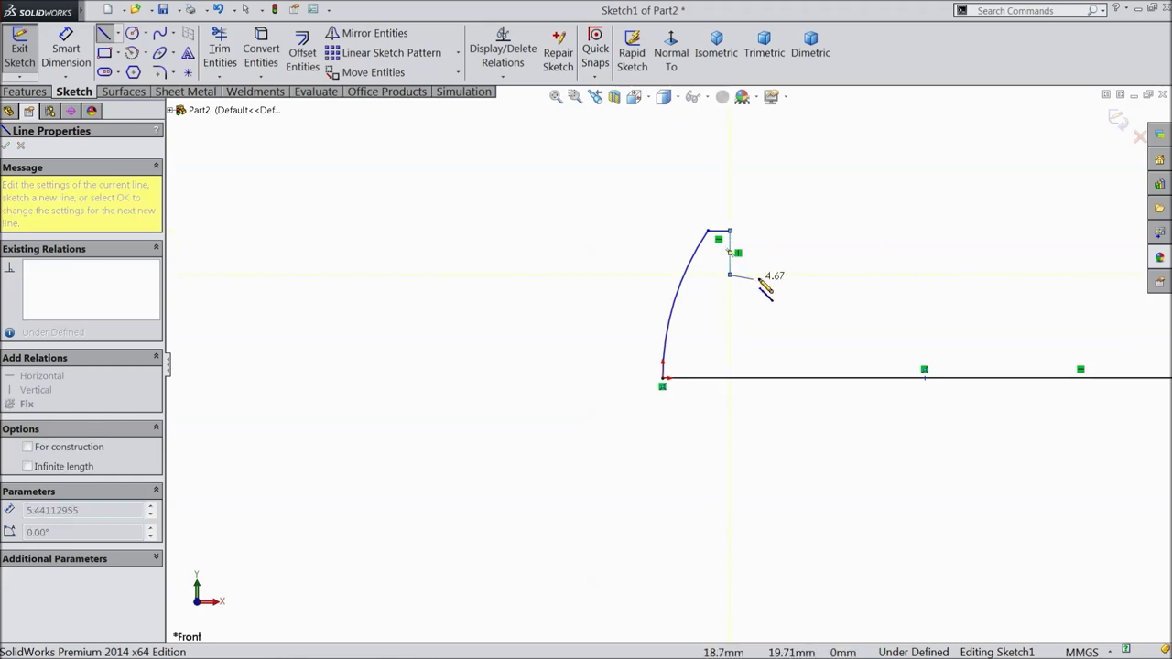
Draw the remaining stepped ledges and shank edge, closing the profile at the base line's end.
click(805, 275)
click(854, 305)
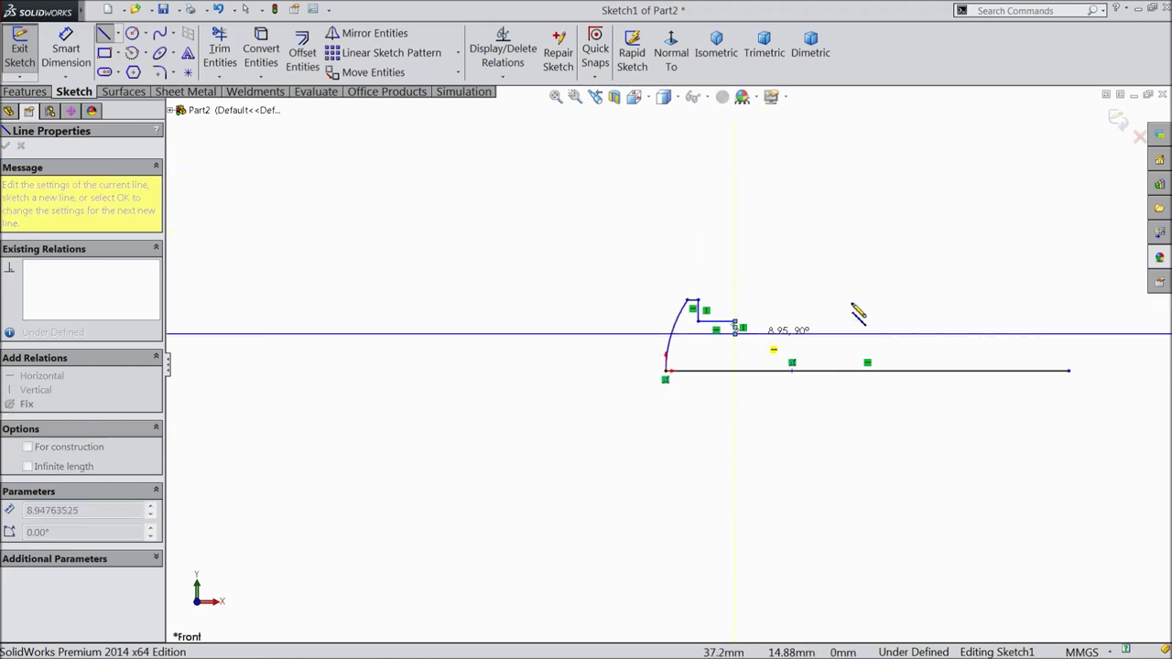
key(f)
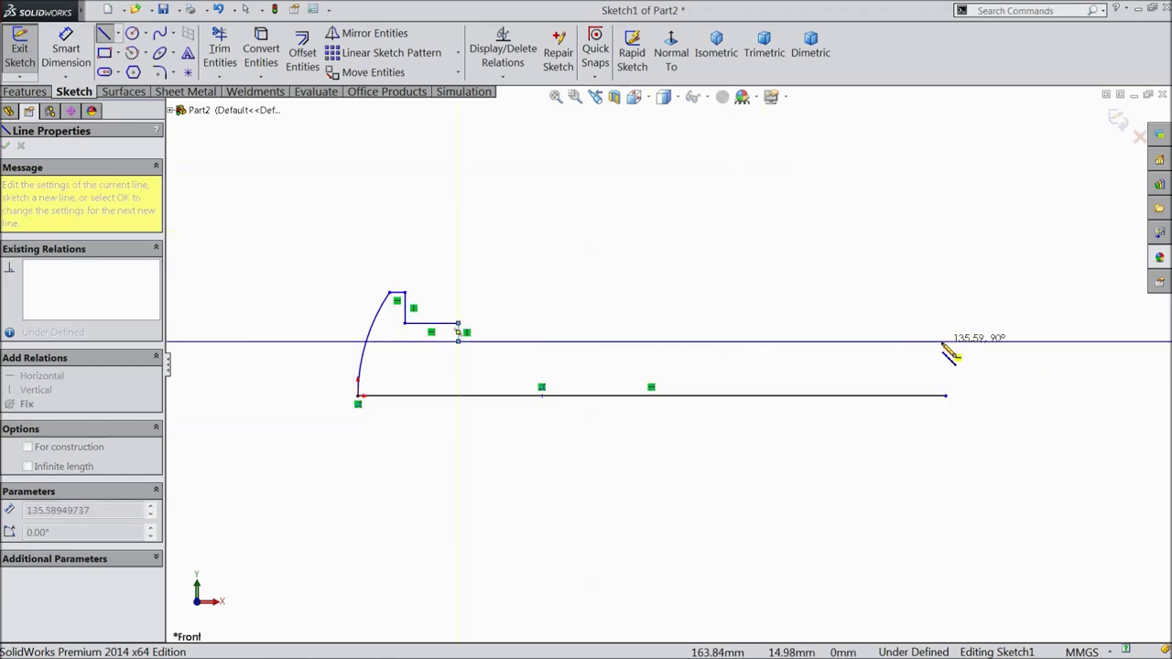
click(945, 342)
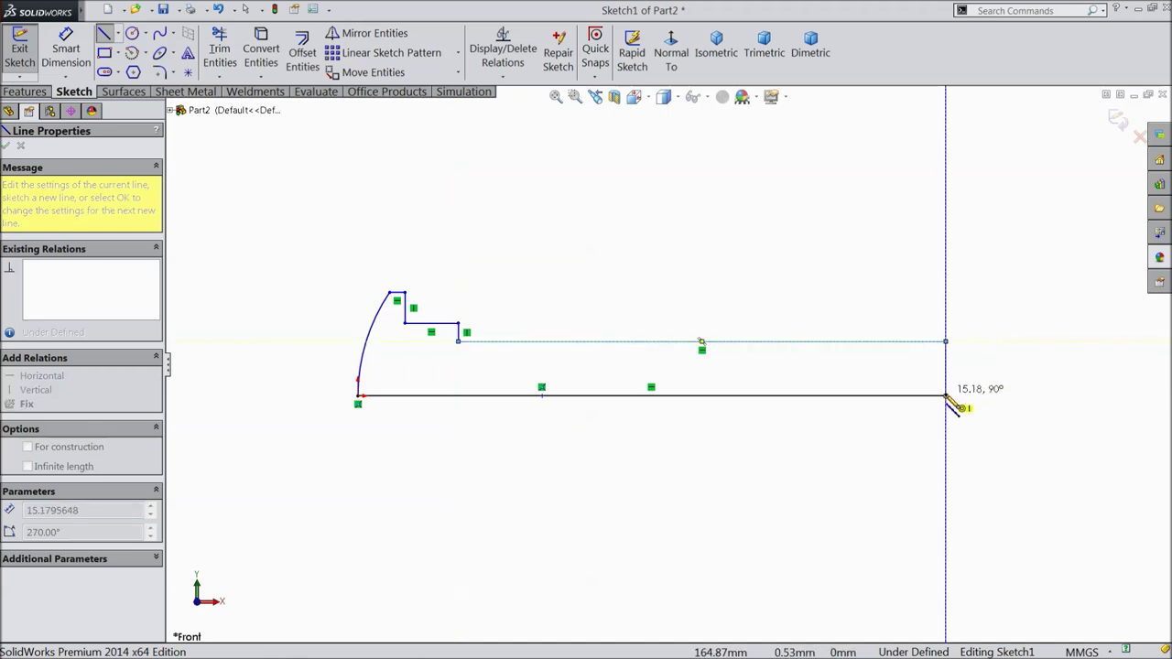
click(946, 396)
right_click(904, 336)
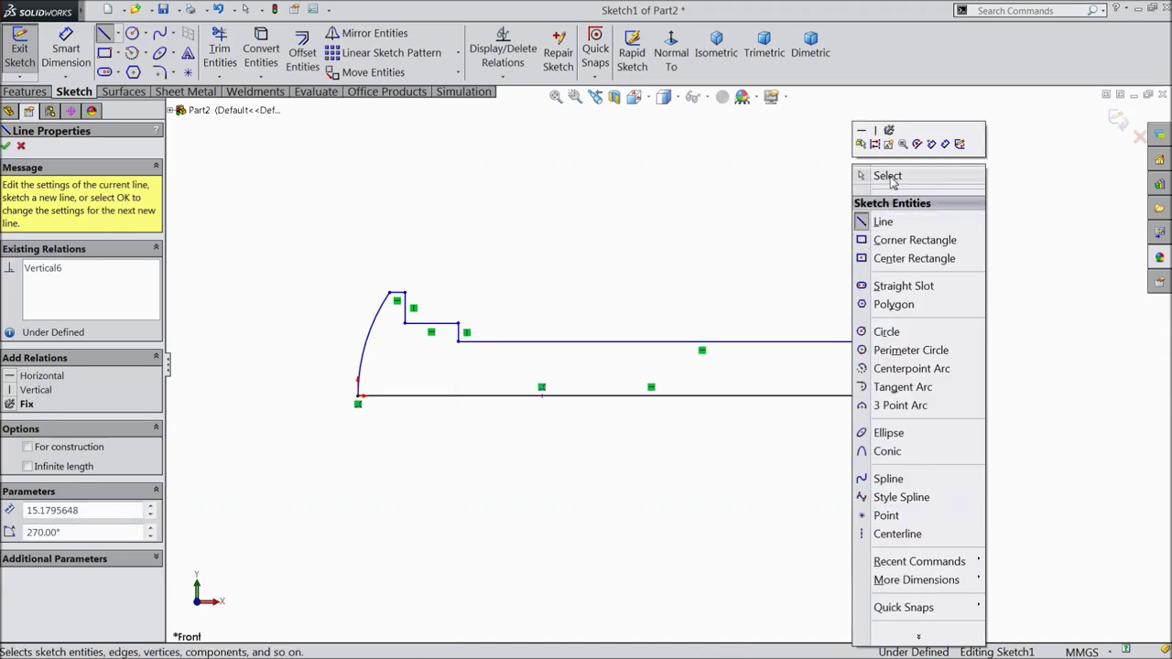
click(889, 176)
scroll(693, 327, down, 1)
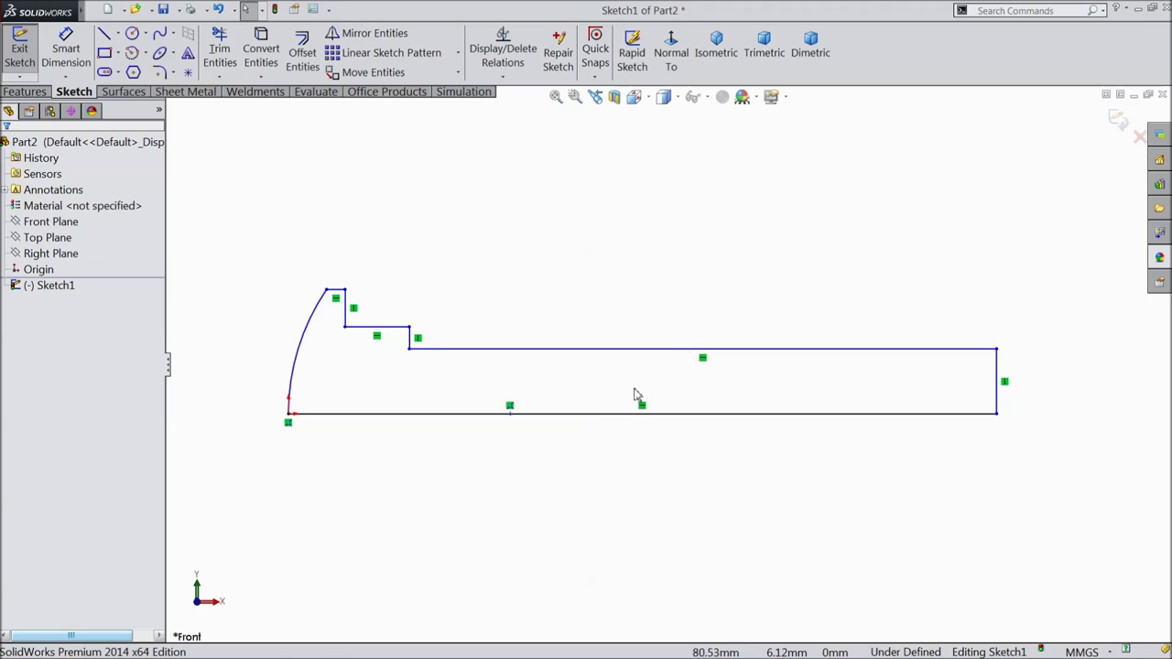
Dimension the right end height to 5 mm and the overall profile length to 100 mm.
click(66, 51)
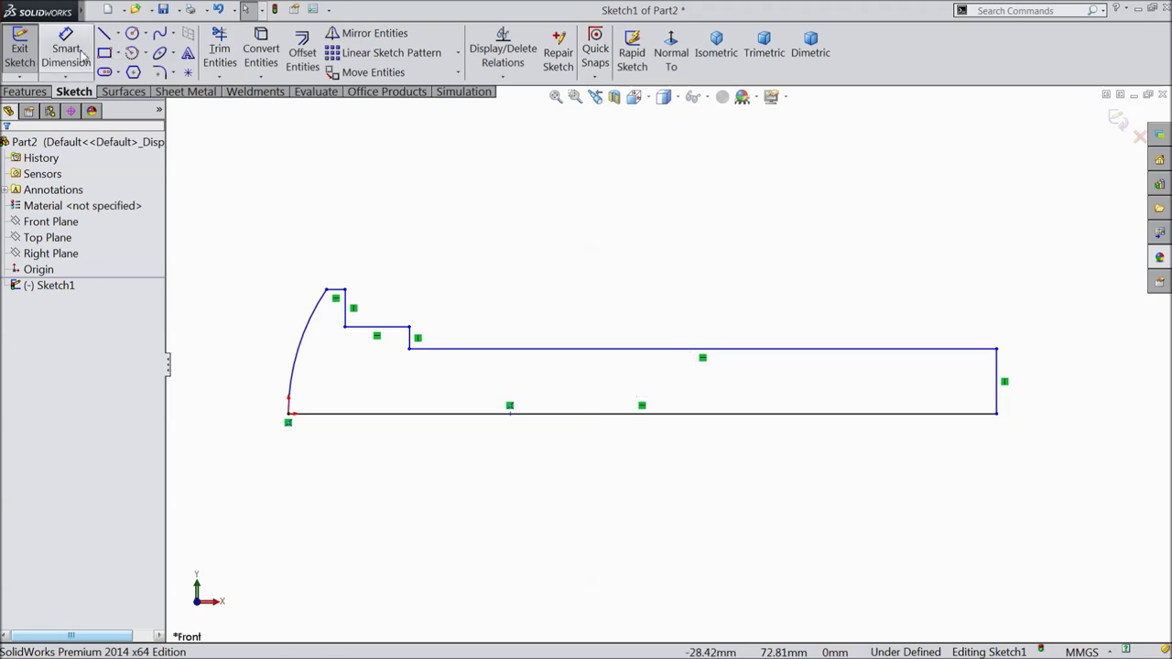
click(997, 383)
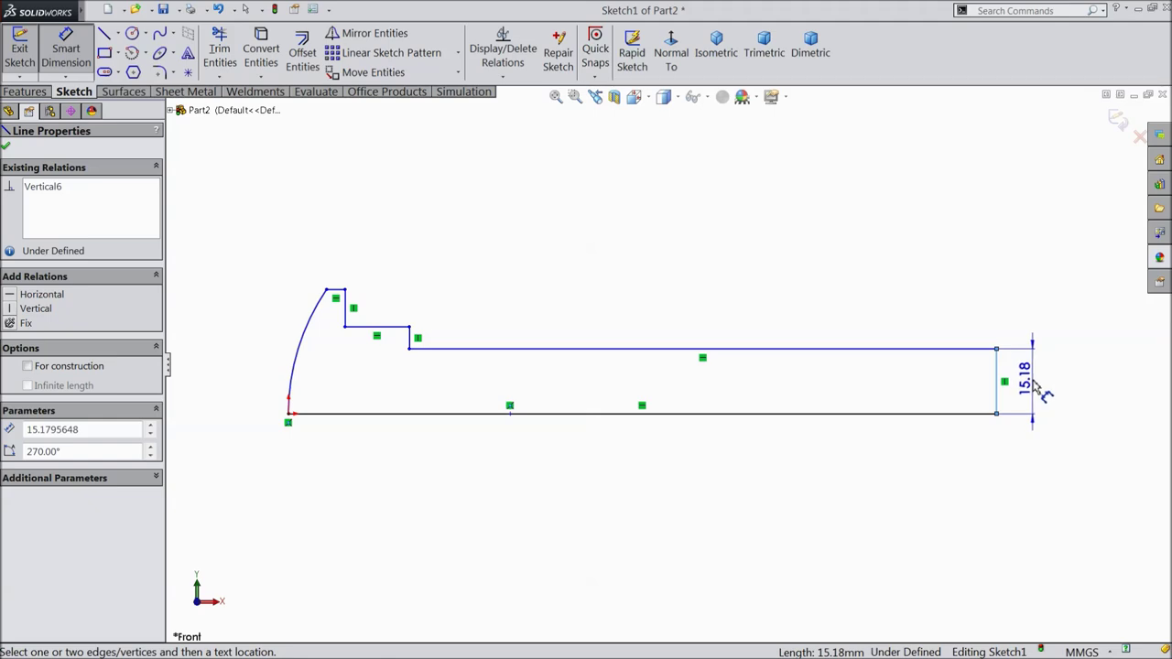
click(1037, 388)
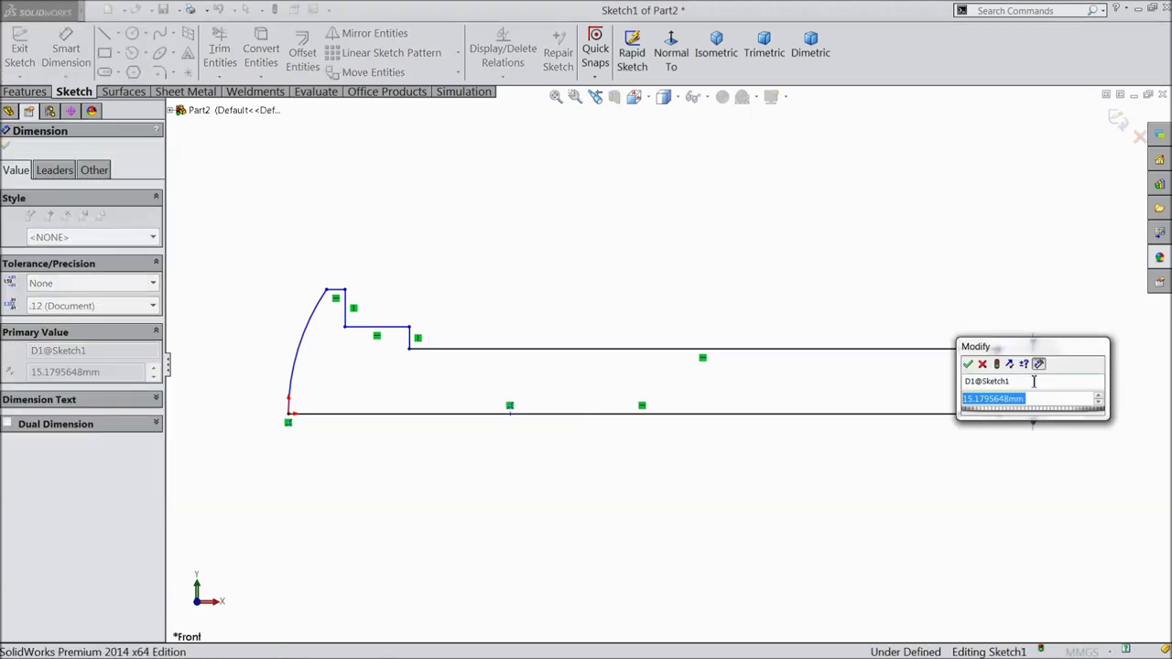
text(5)
click(968, 364)
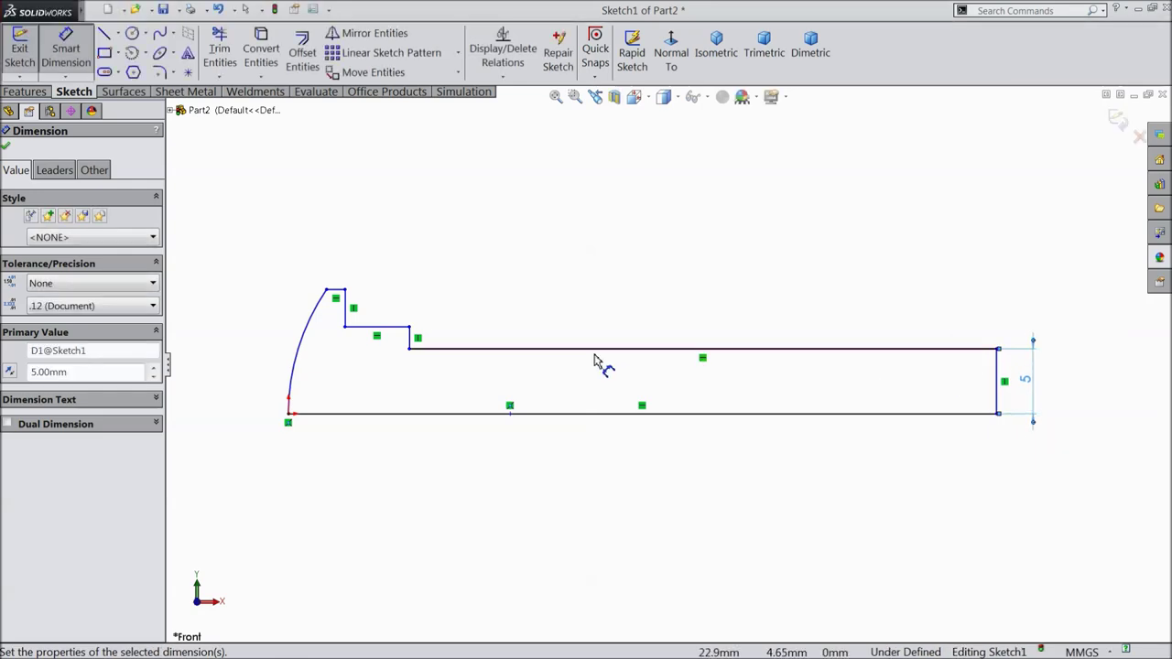
click(998, 379)
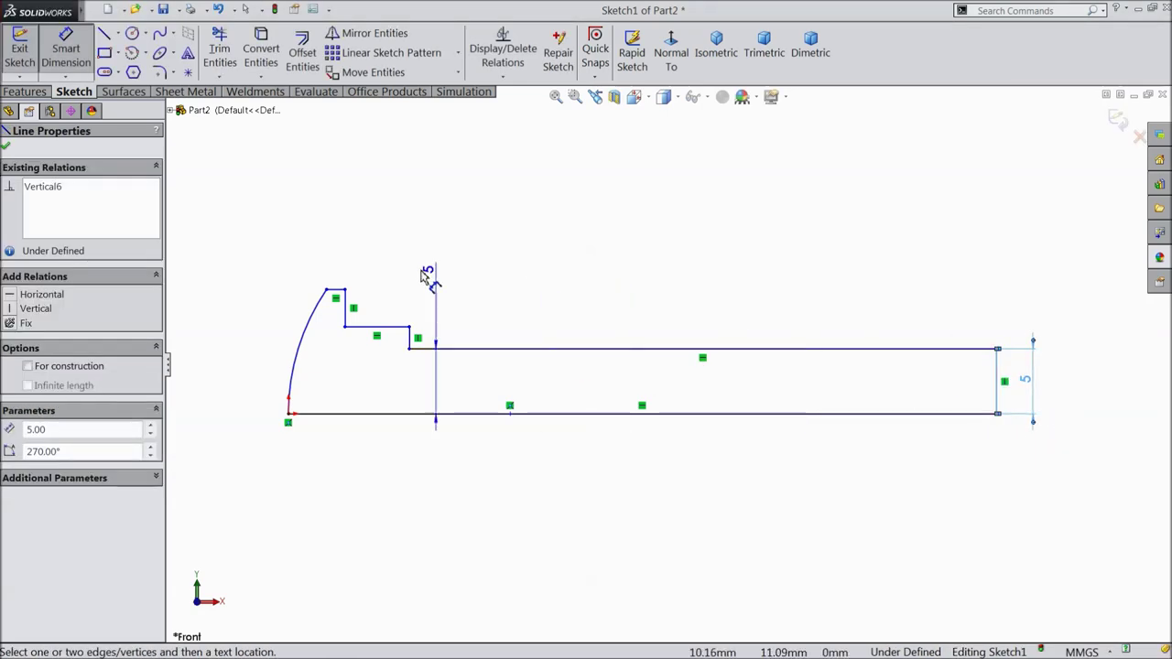
click(345, 312)
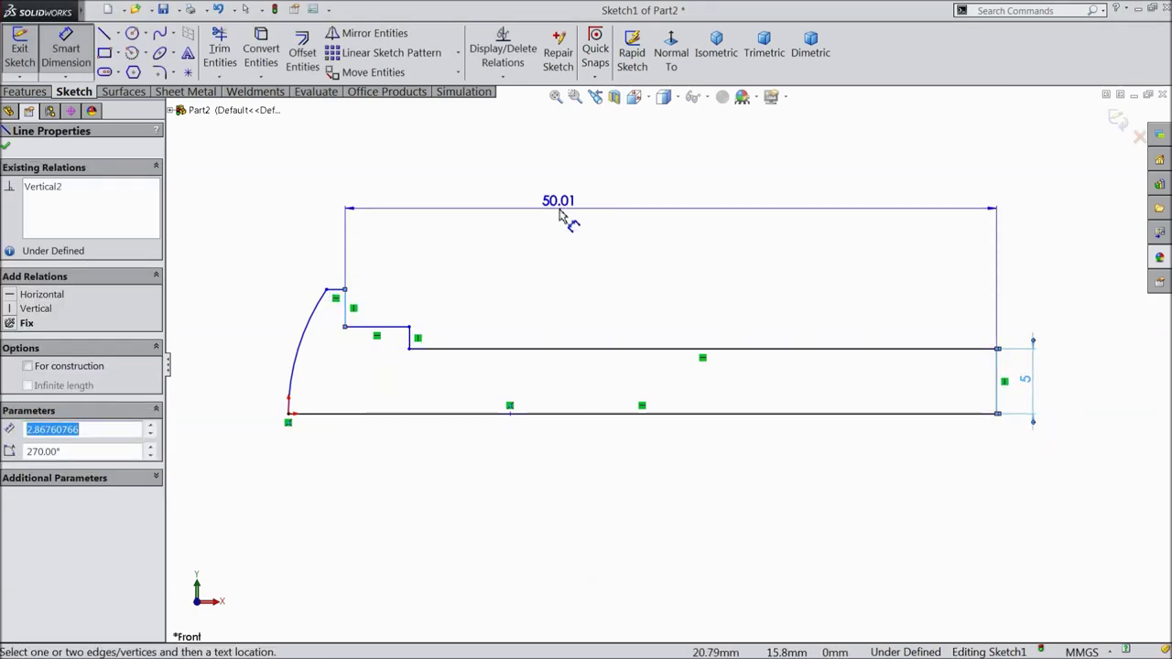
click(574, 212)
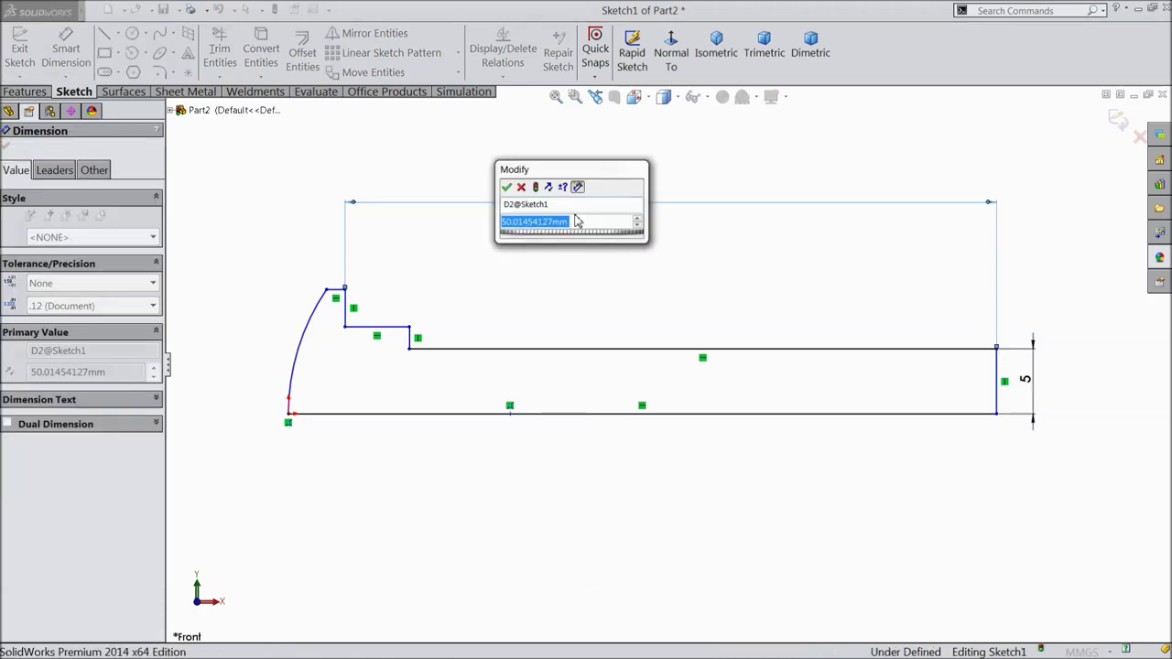
text(100)
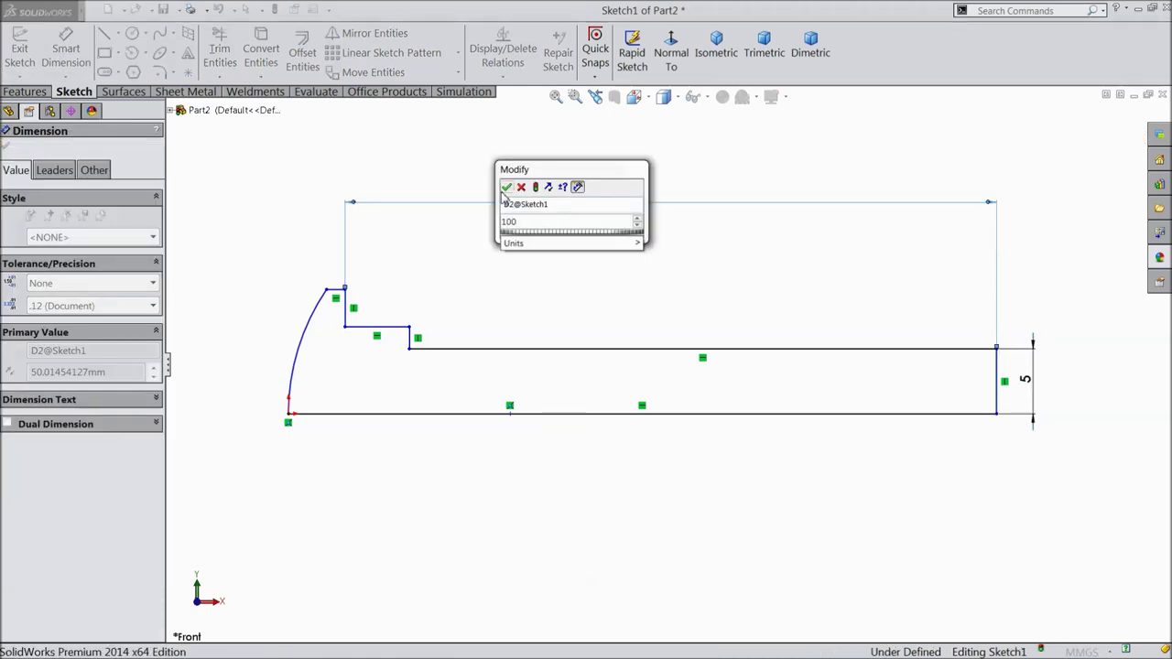
click(507, 188)
Set the upper step edge length to 6.6 mm.
scroll(668, 321, up, 3)
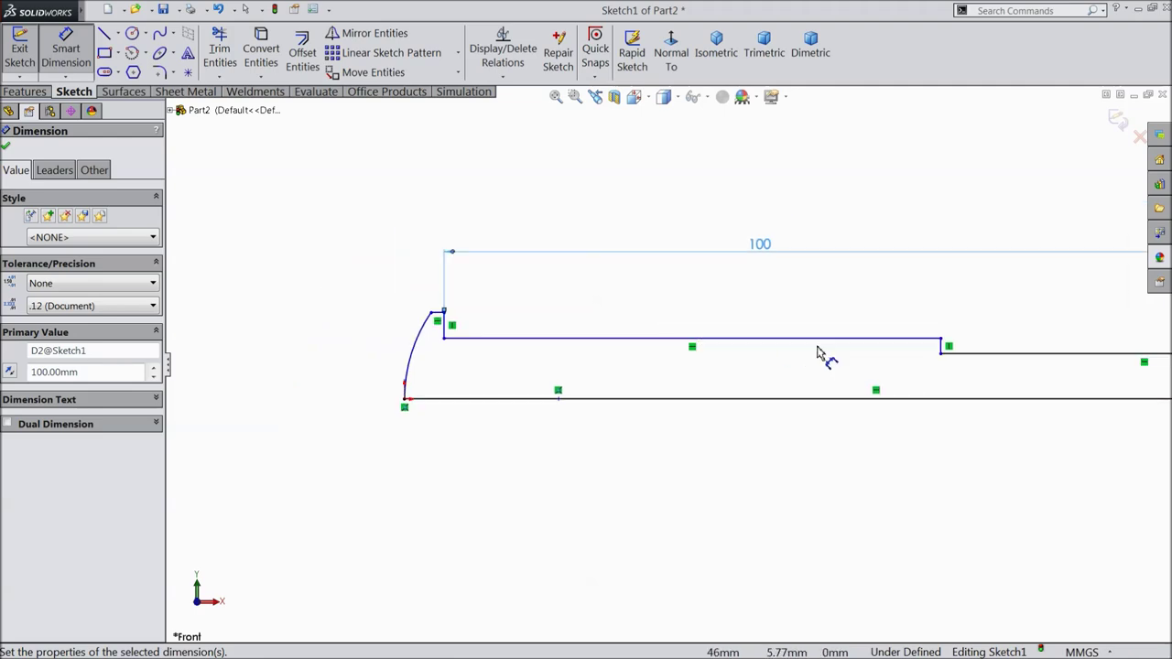
scroll(818, 352, up, 2)
scroll(796, 346, down, 1)
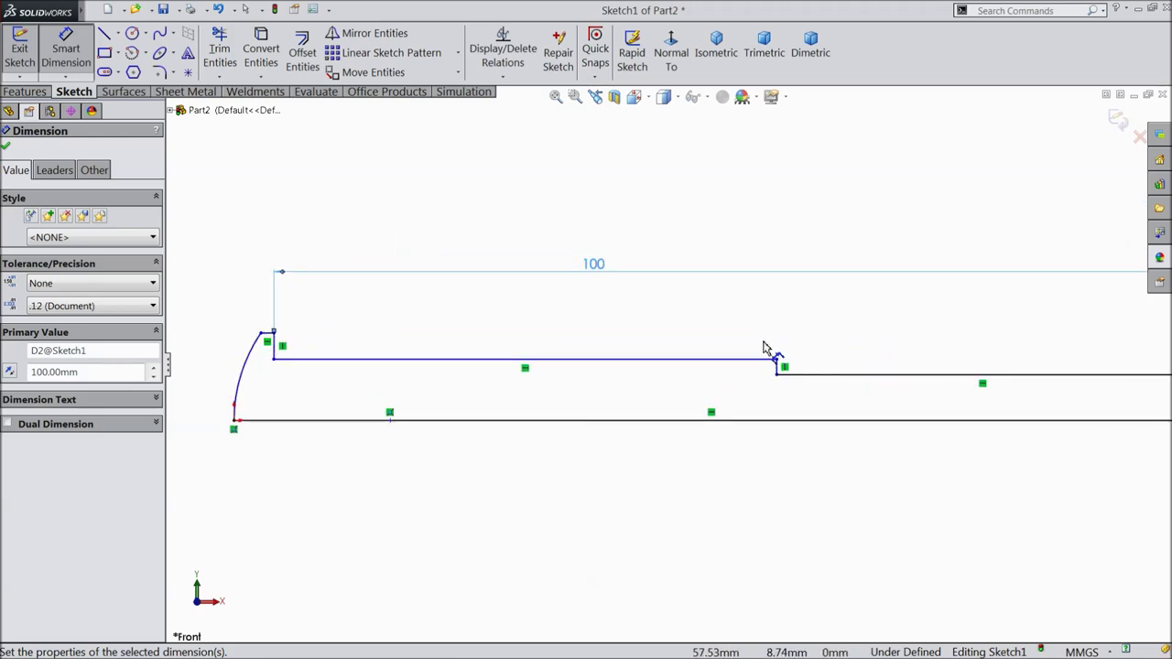
click(472, 359)
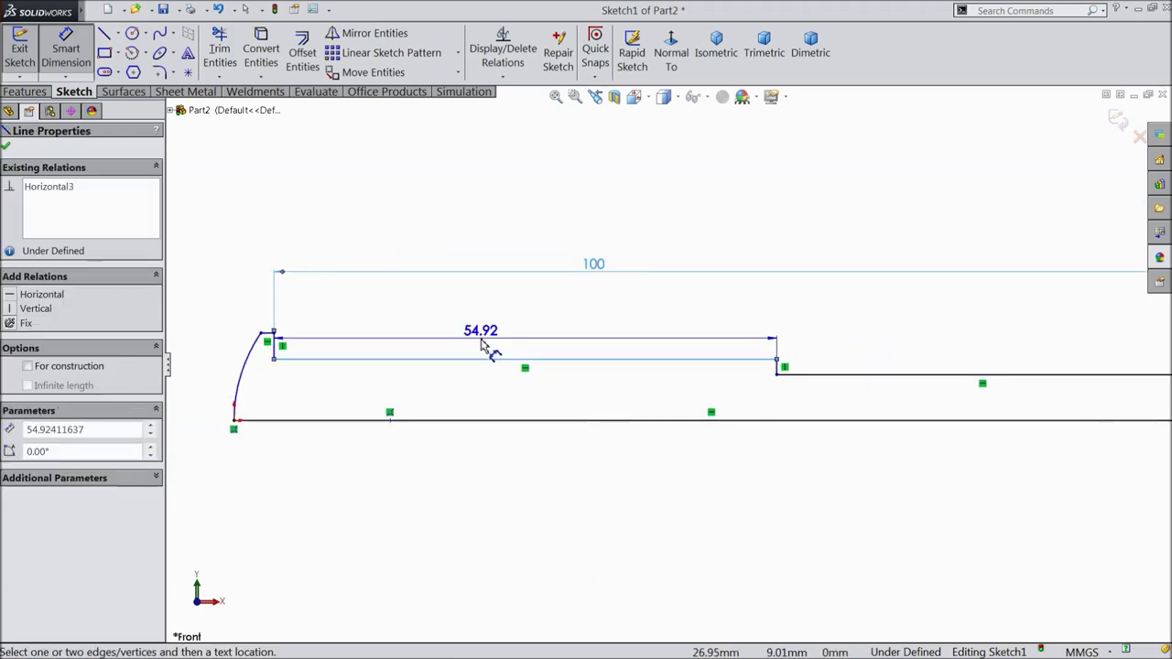
click(482, 343)
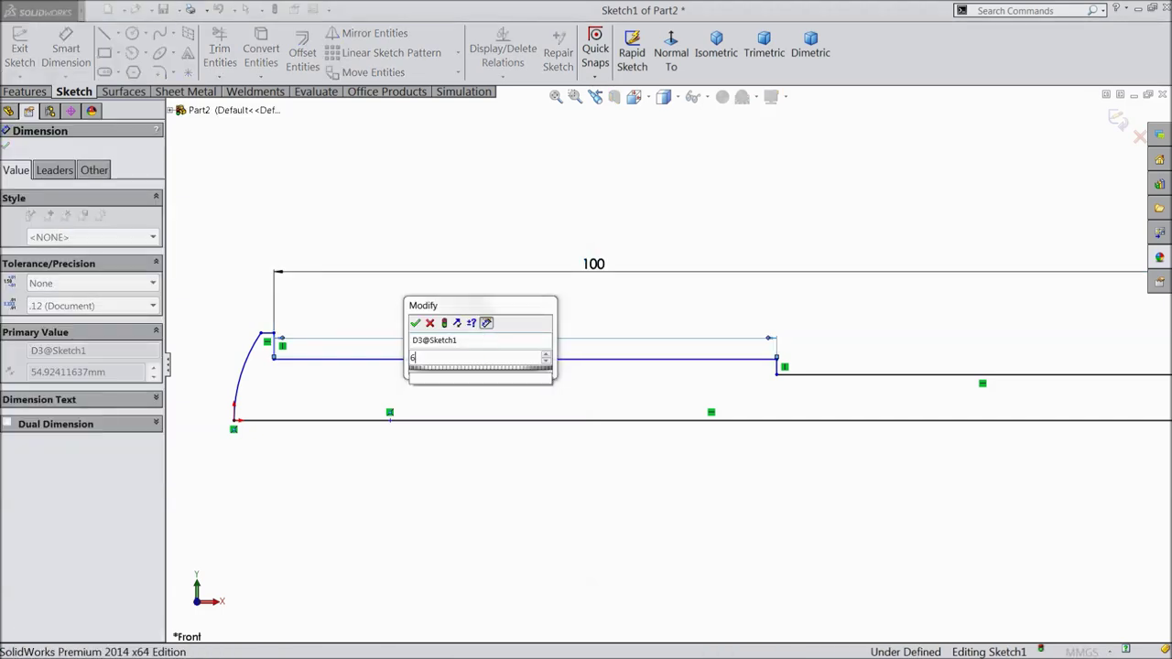
text(6.6)
click(417, 322)
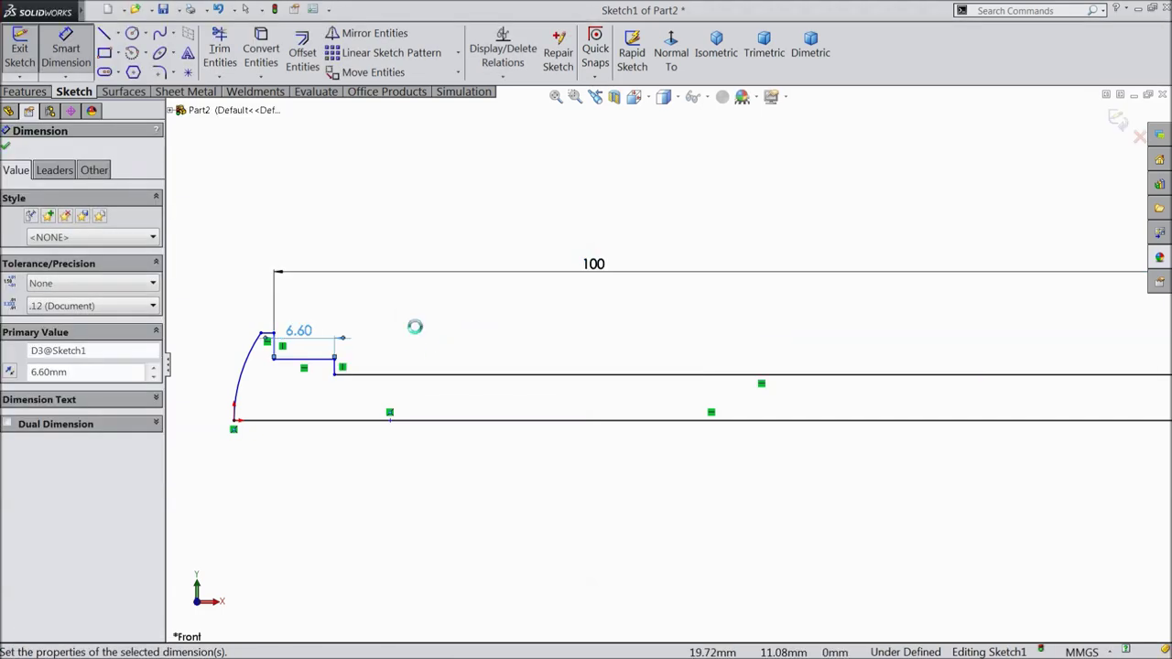
scroll(325, 380, up, 1)
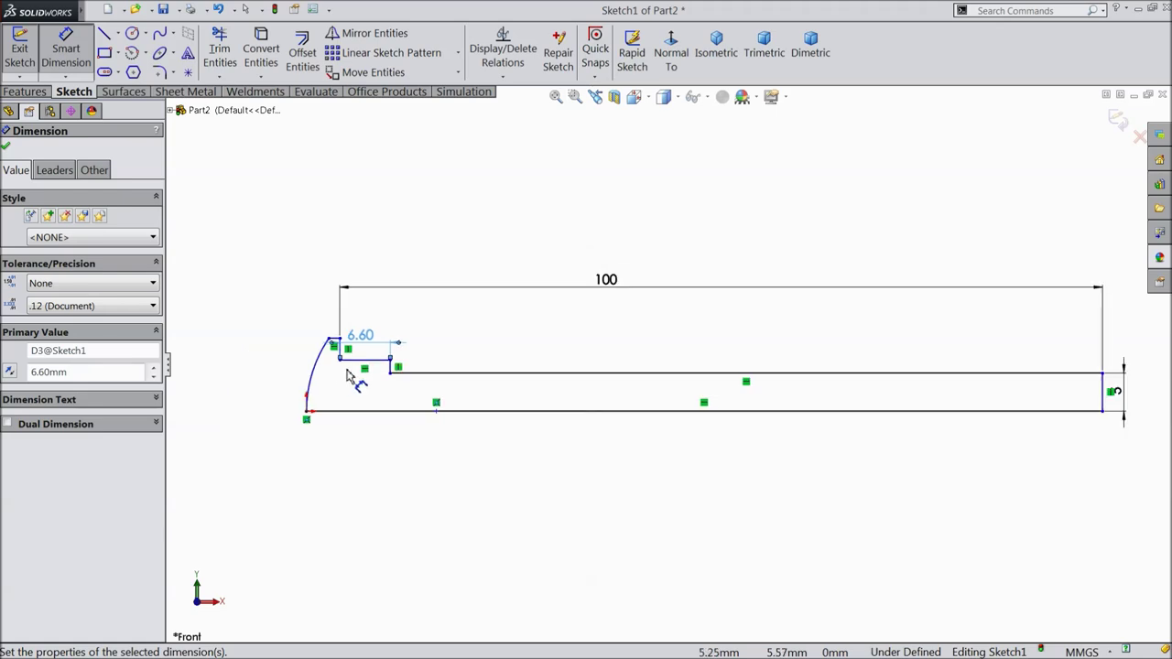
scroll(417, 344, down, 3)
click(407, 306)
Set the short top edge to 1.5 mm and the step height to 7.5 mm.
click(411, 296)
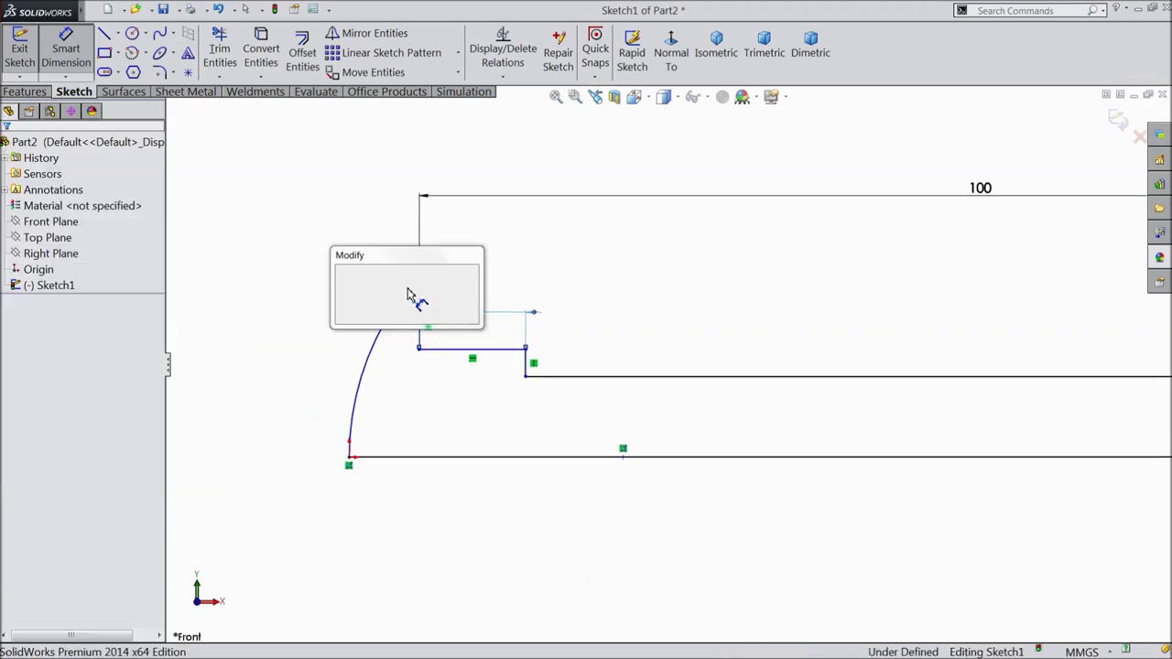
text(1.5)
click(343, 273)
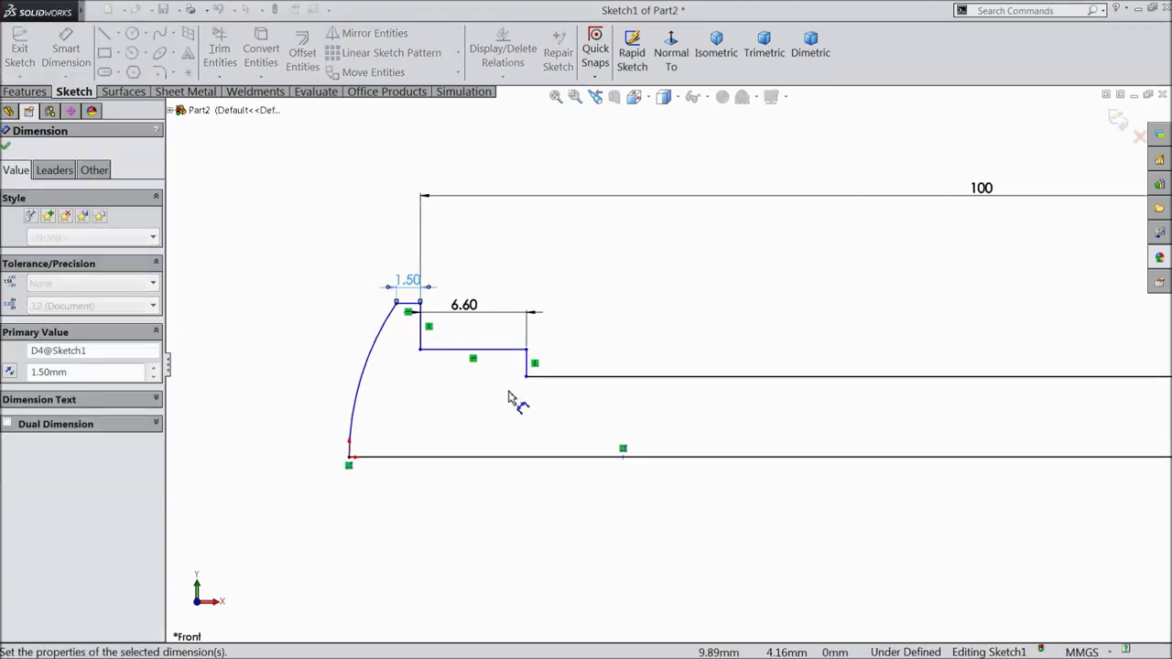
scroll(512, 397, down, 2)
click(497, 330)
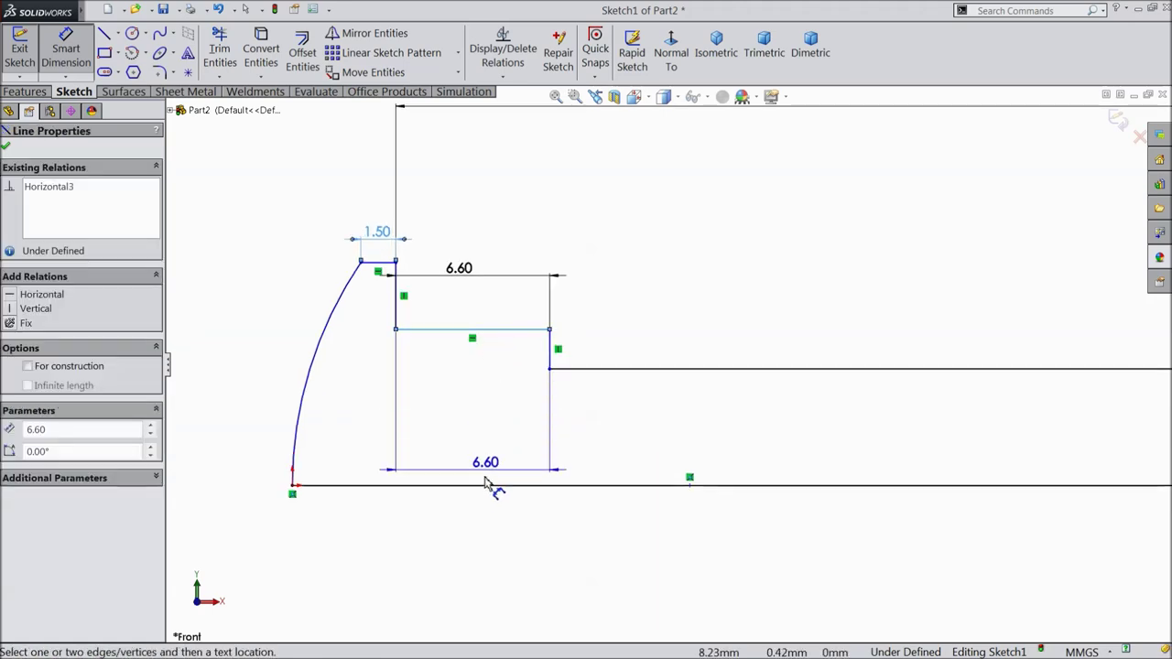
click(487, 485)
click(476, 437)
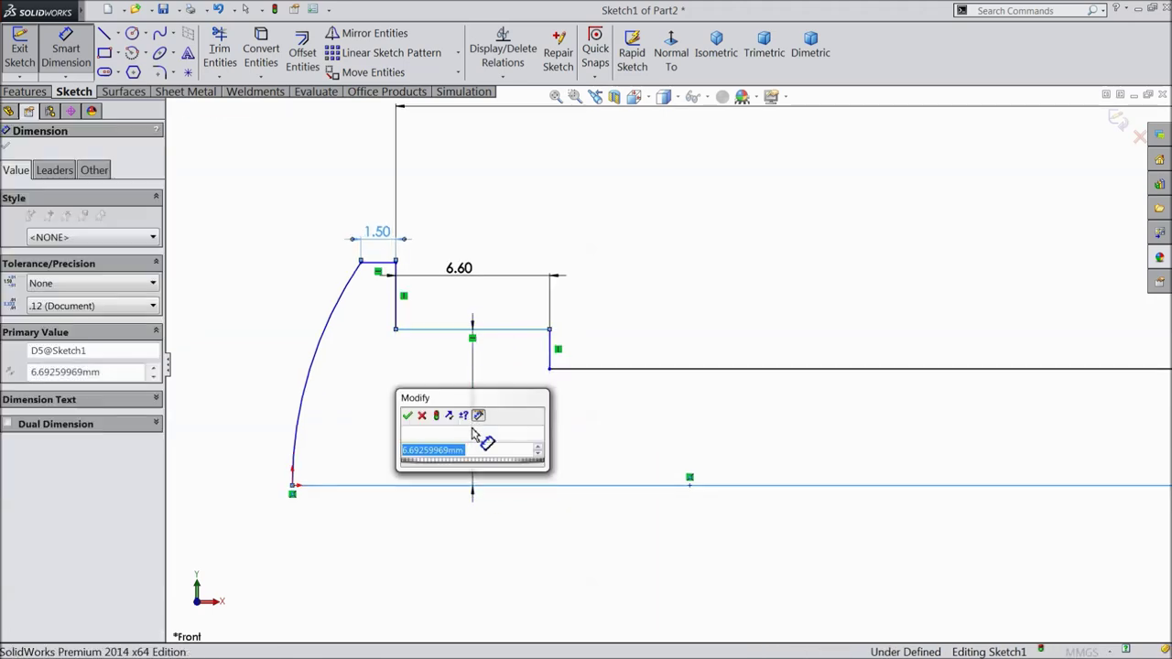
text(7.5)
key(Return)
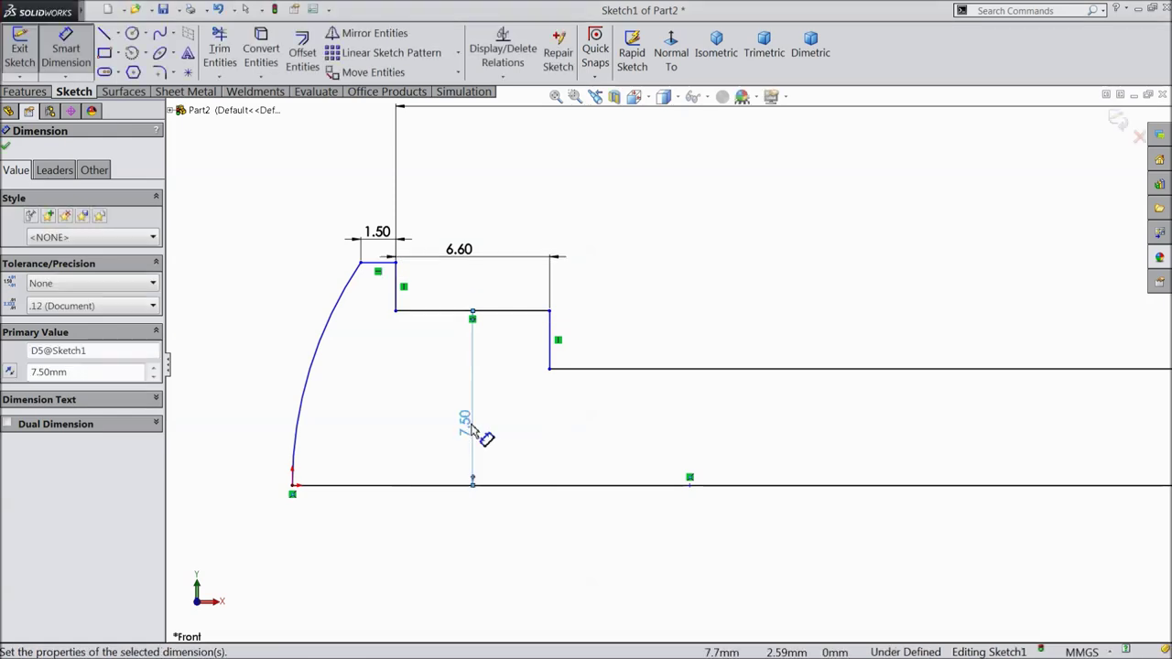
Dimension the head height from the bottom line to 12.325 mm.
click(369, 264)
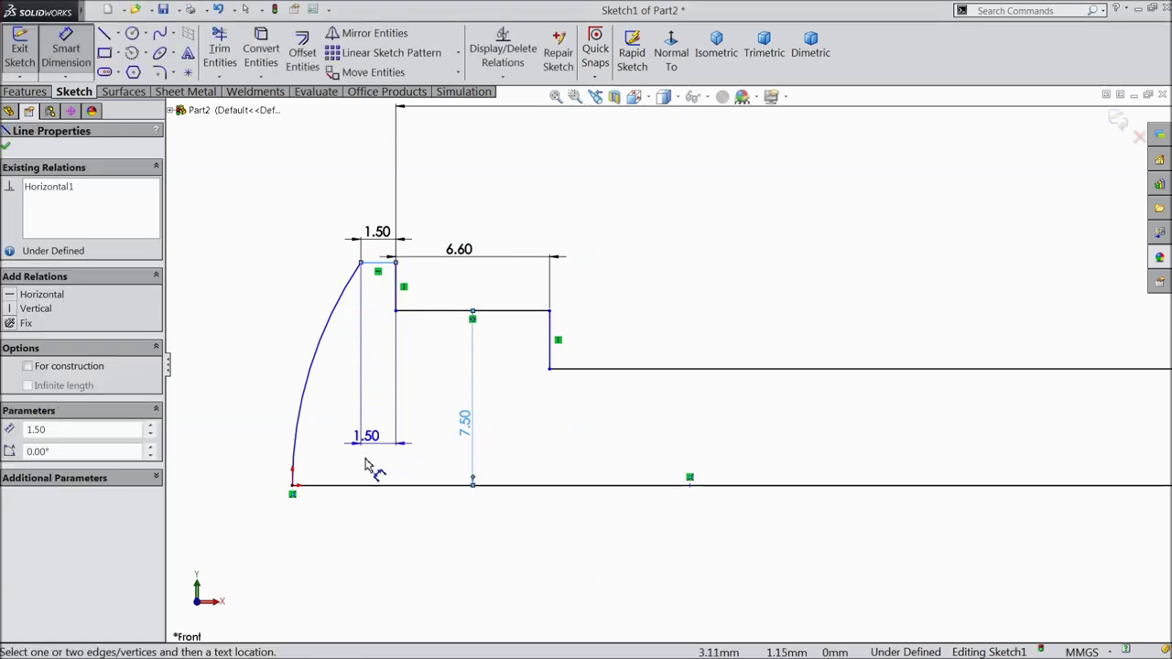
click(369, 486)
click(228, 421)
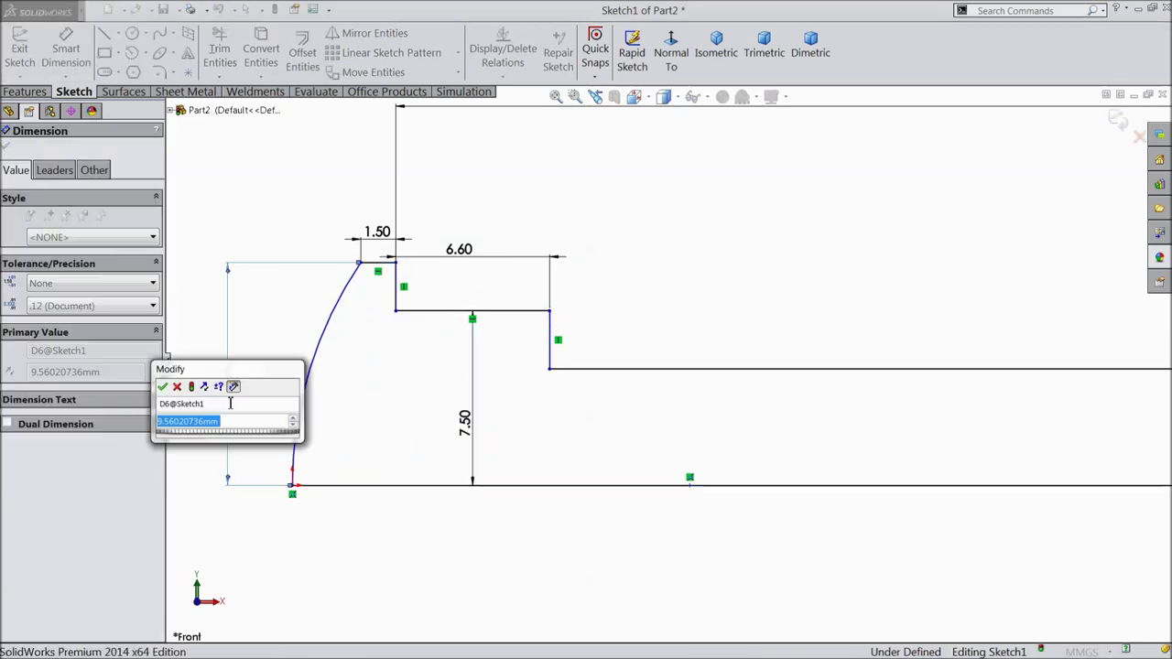
text(12.325)
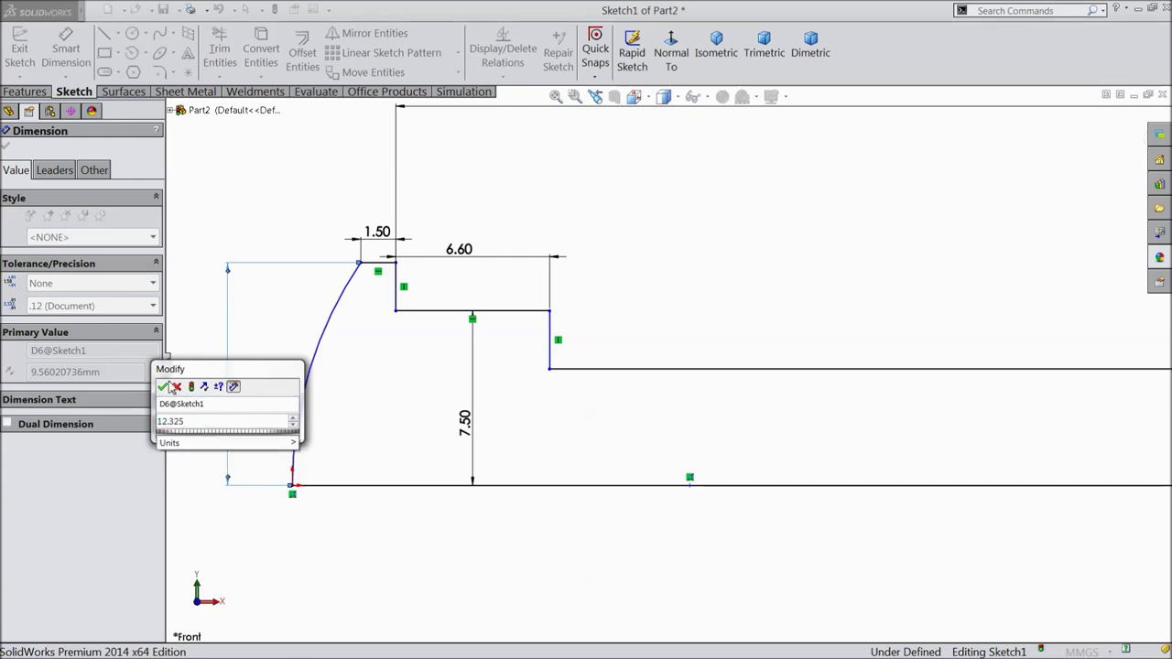
click(165, 386)
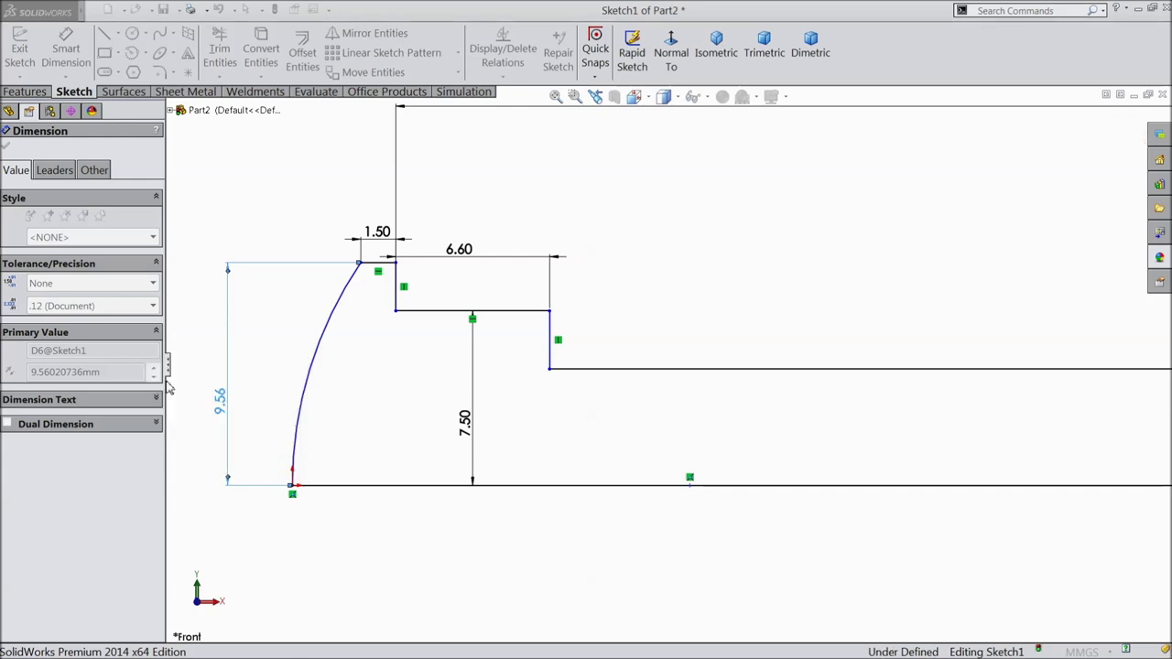
scroll(486, 373, up, 3)
scroll(510, 375, up, 2)
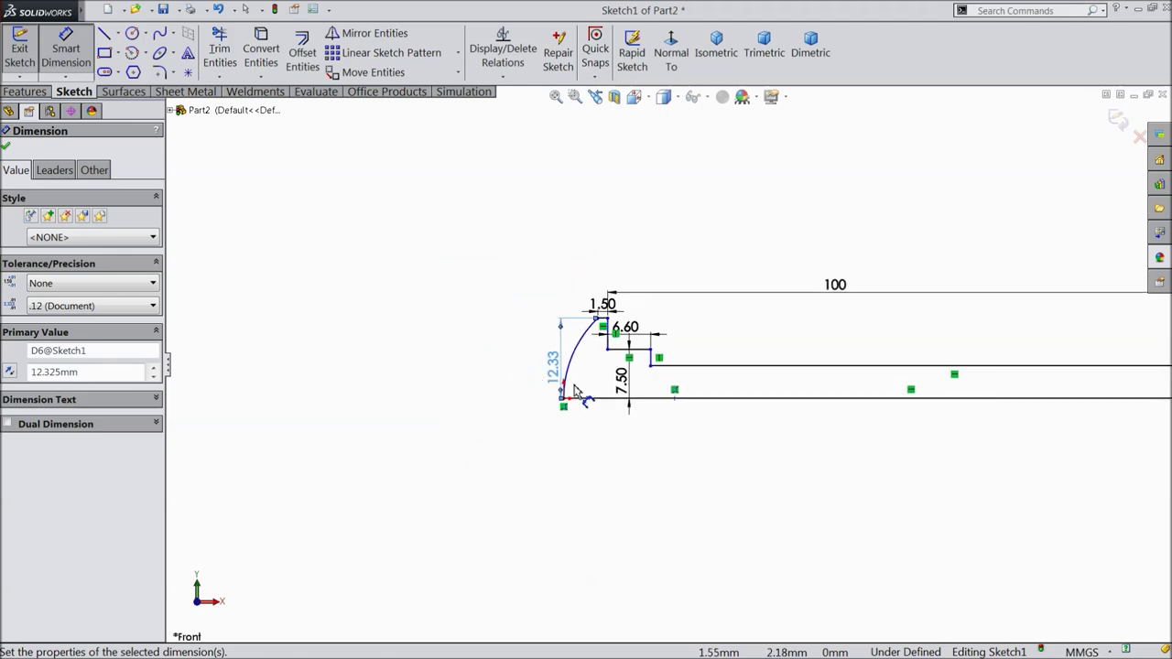
scroll(745, 400, up, 2)
scroll(827, 360, down, 2)
scroll(701, 367, up, 2)
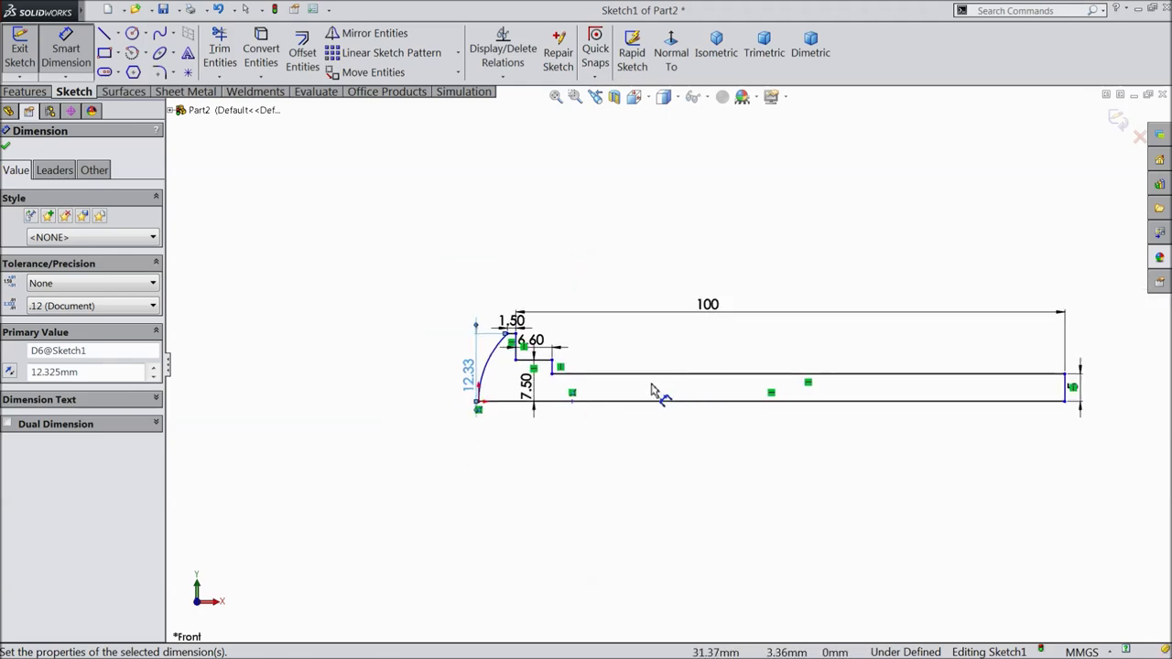
scroll(508, 365, down, 4)
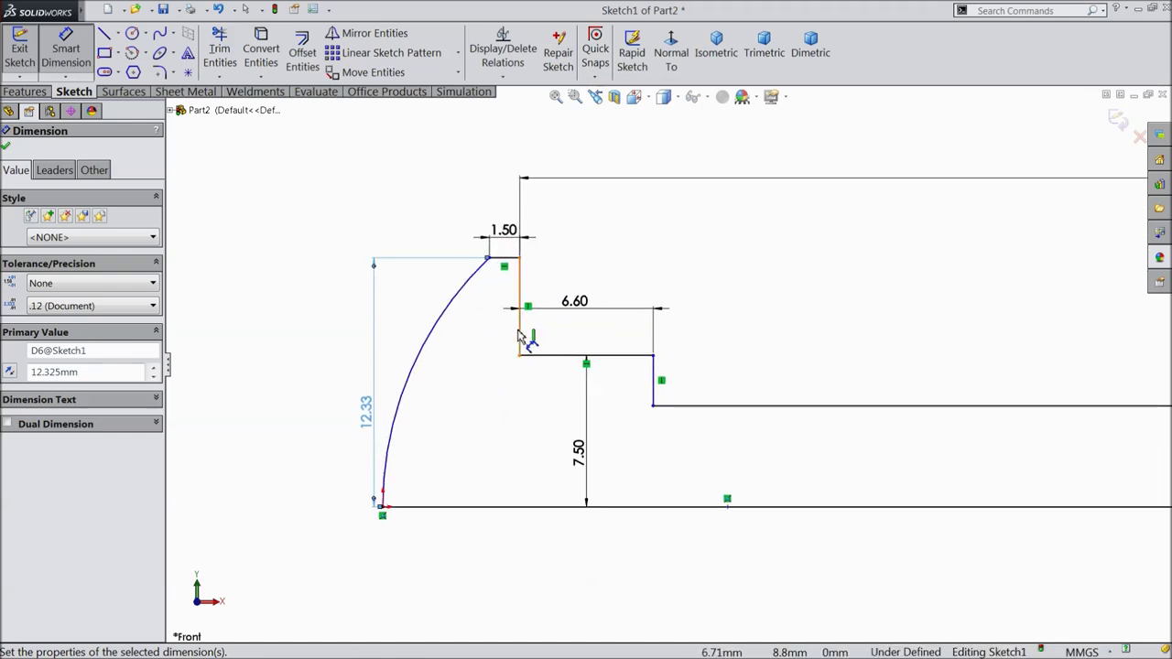
Add a 5.38 mm horizontal offset between the origin and the vertical step line.
click(519, 334)
click(382, 507)
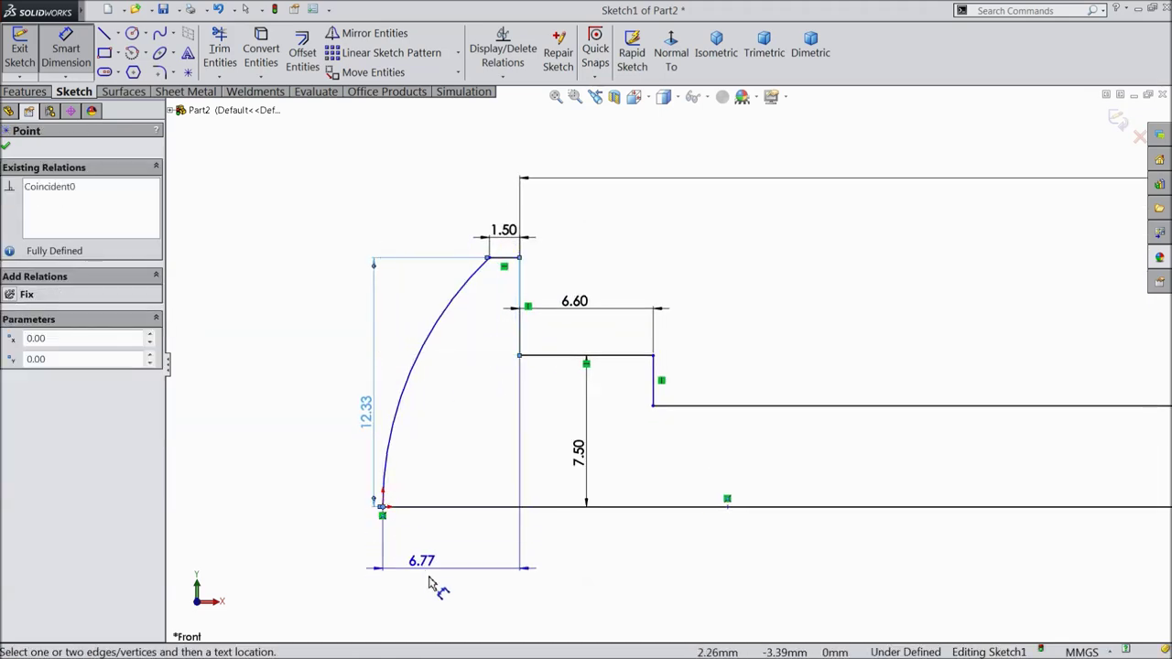
click(431, 575)
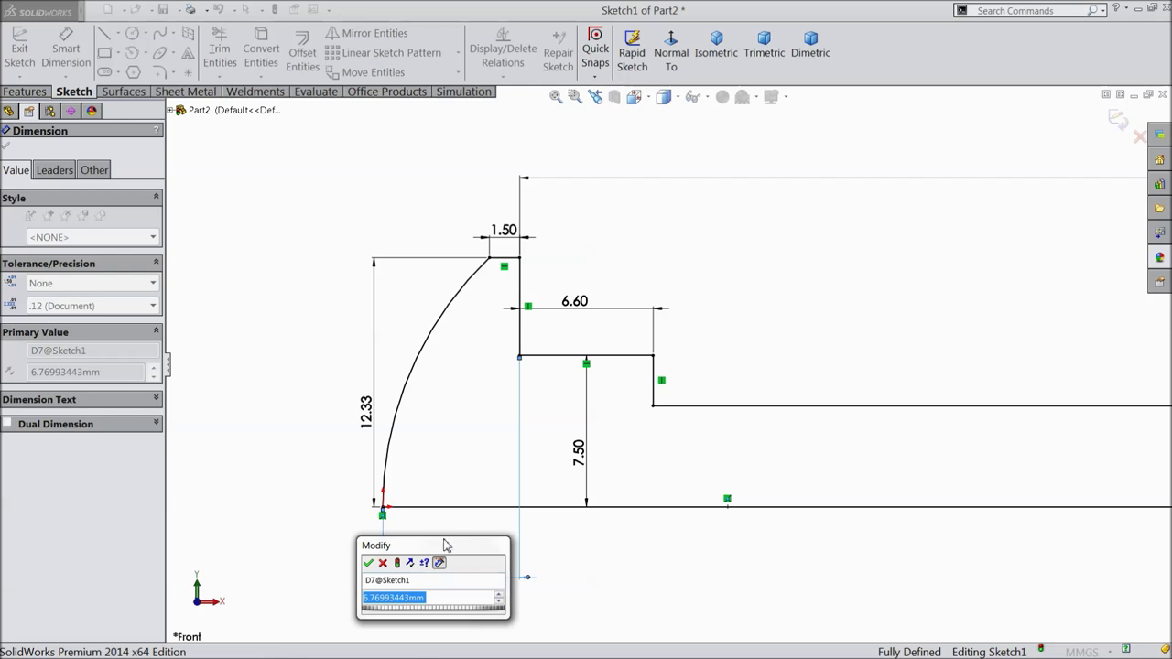
text(5)
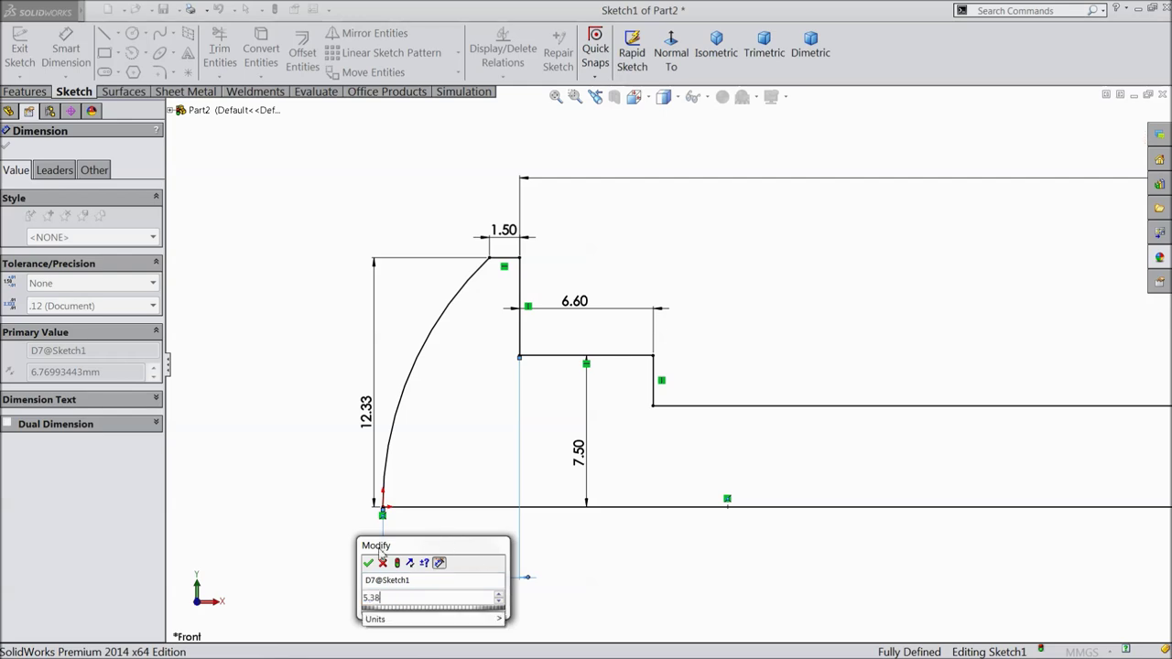
text(.38)
click(371, 563)
scroll(555, 504, up, 3)
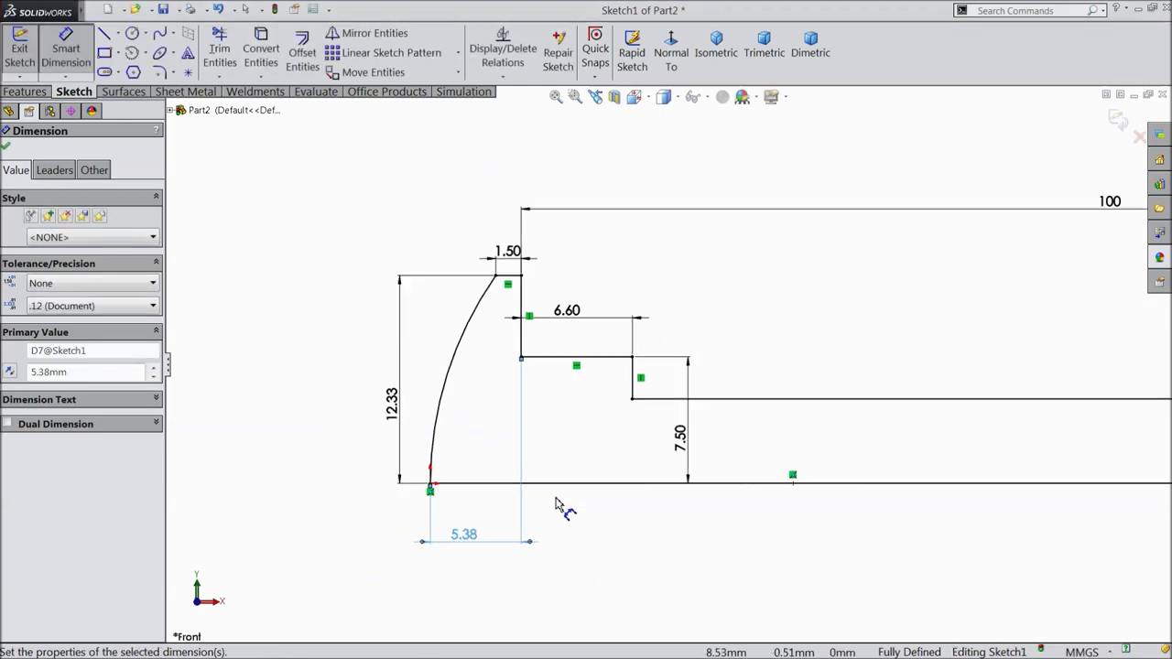
scroll(732, 451, up, 3)
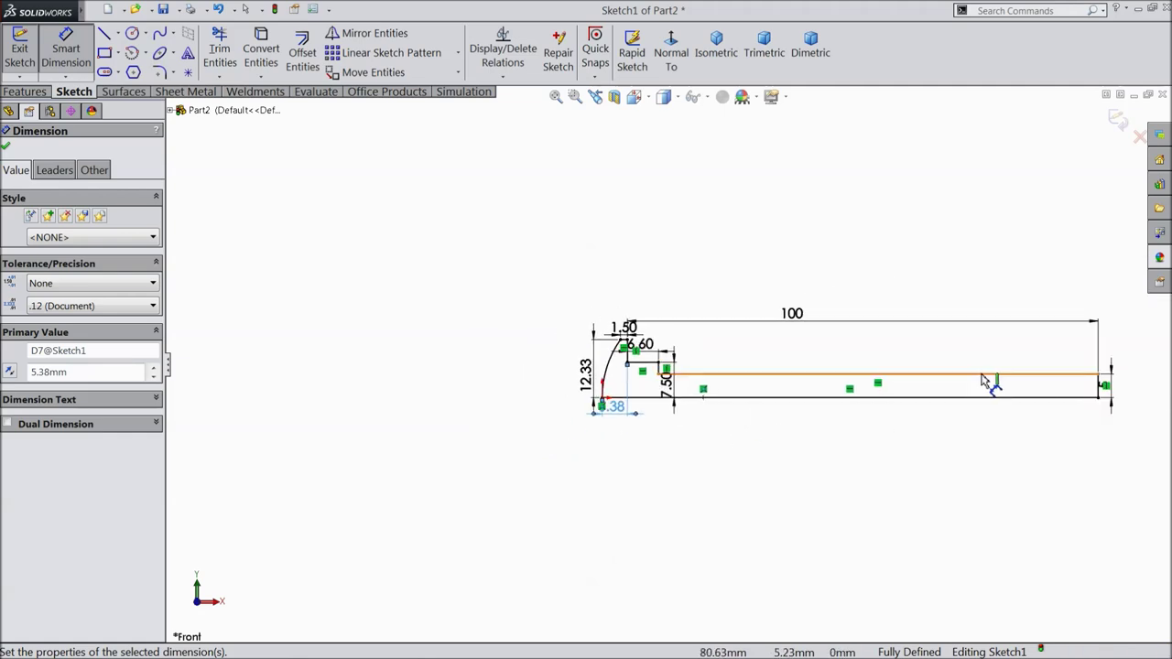
scroll(985, 395, down, 2)
scroll(1110, 383, down, 1)
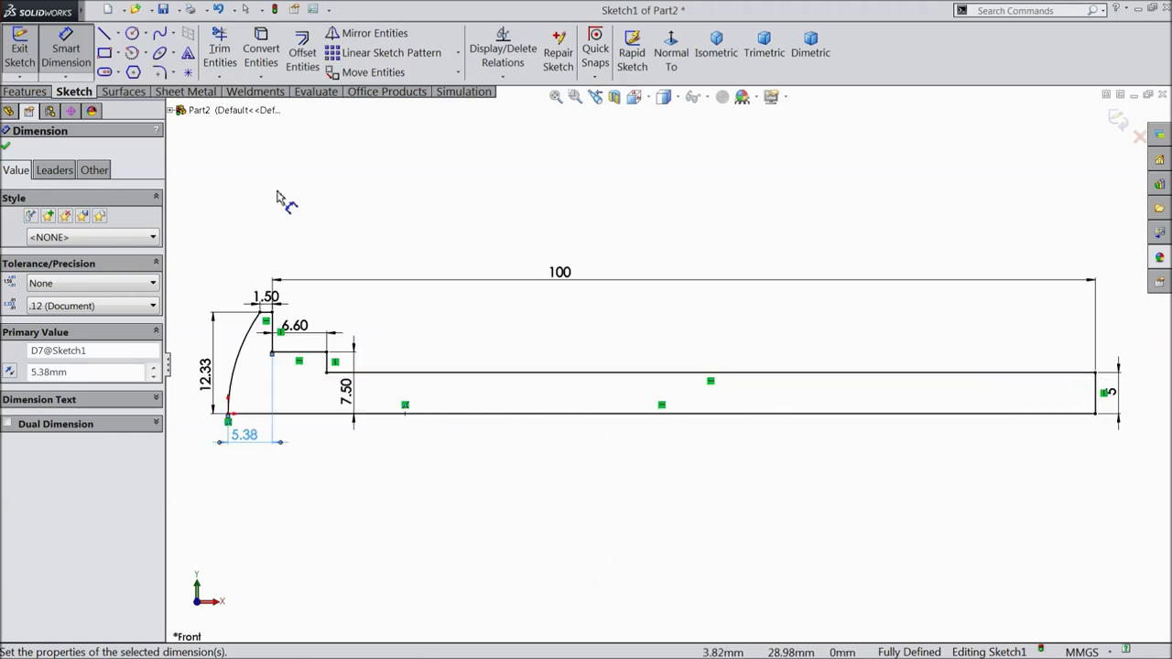
Revolve the profile 360° about its bottom line into the bolt solid.
click(26, 92)
click(79, 55)
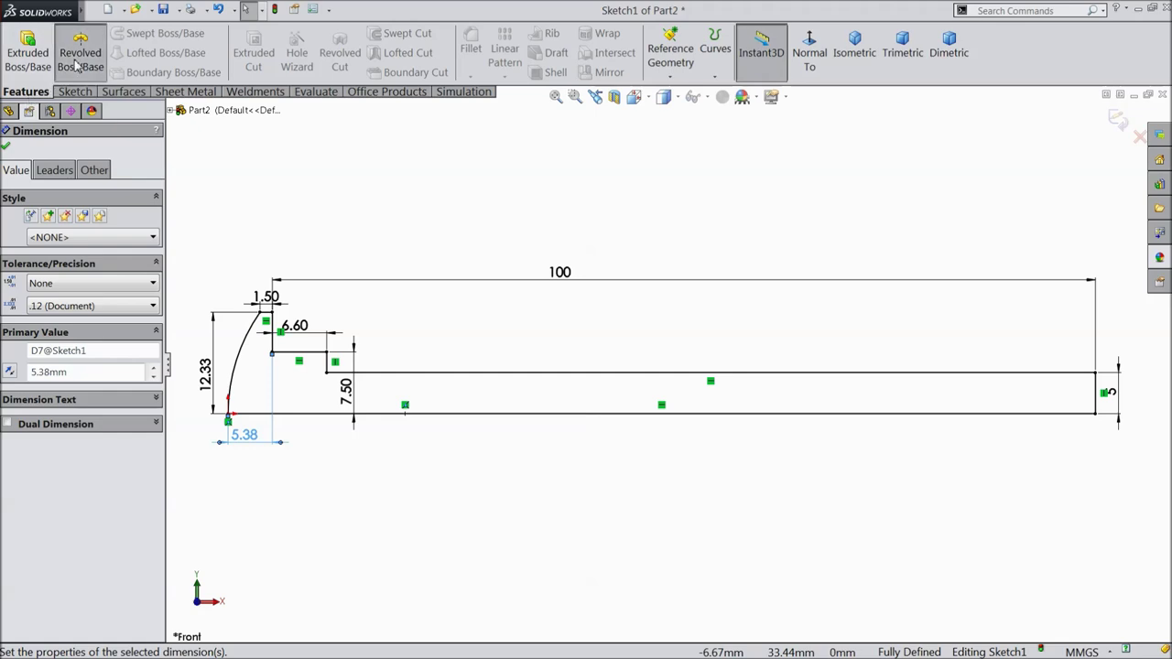
click(641, 396)
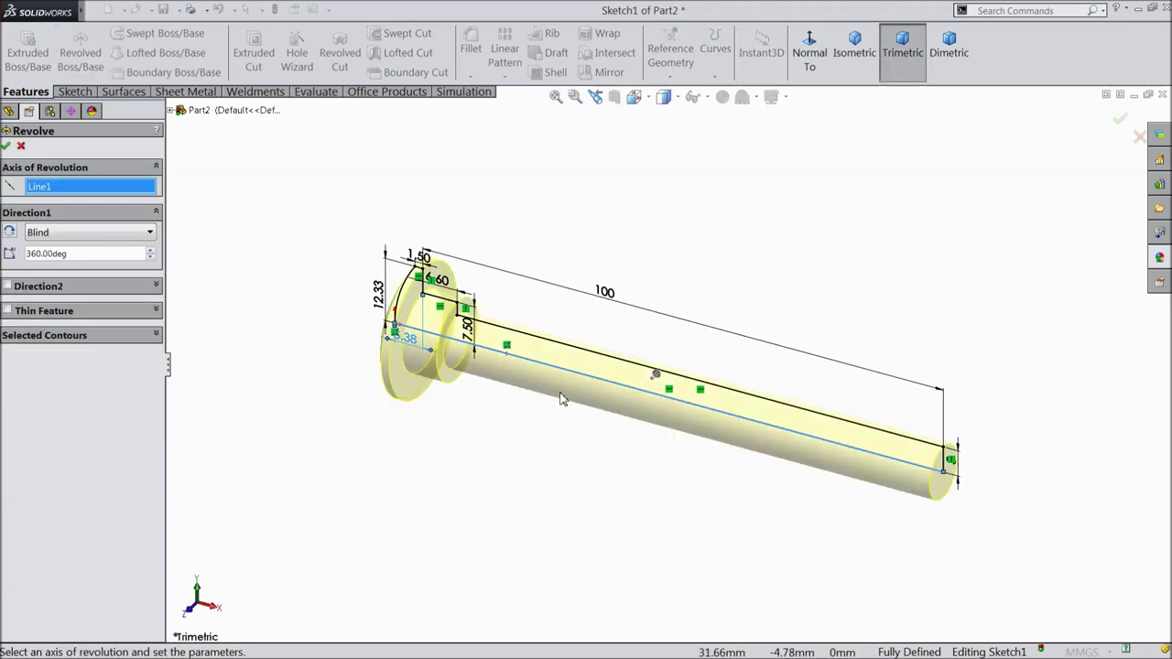
scroll(621, 386, down, 2)
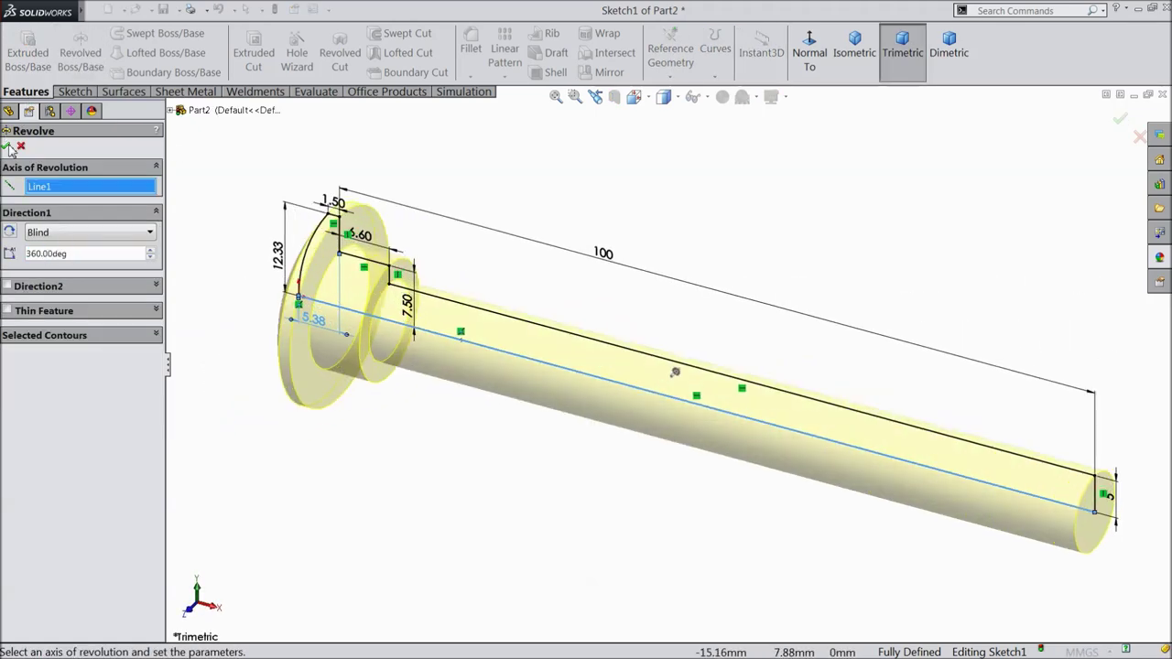
key(Return)
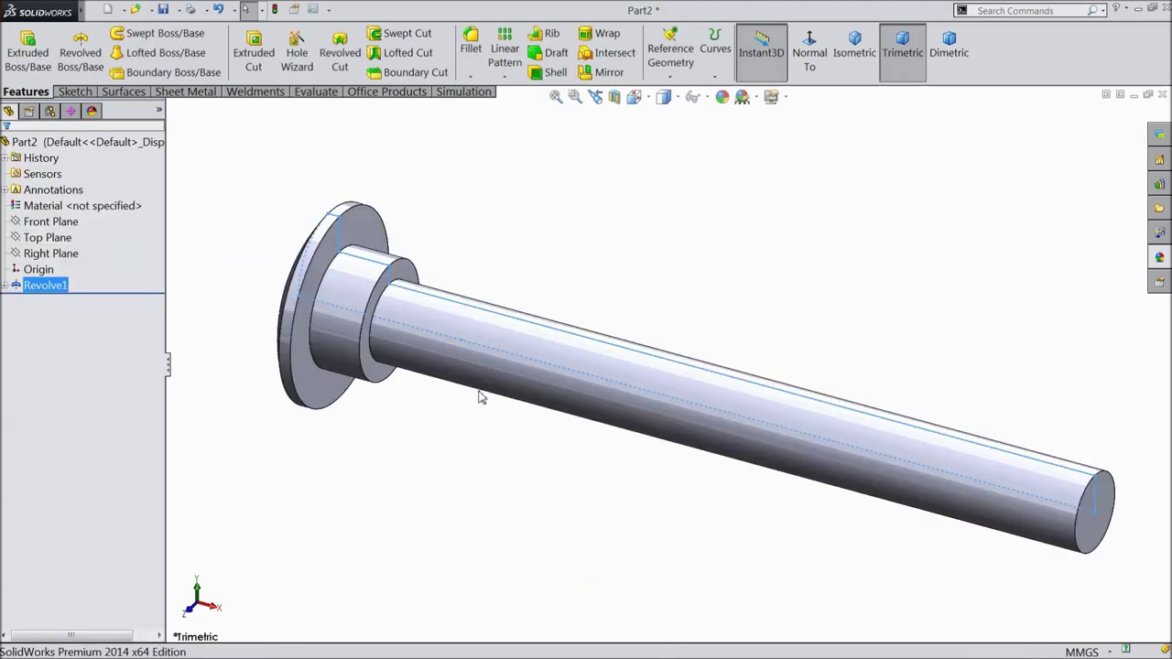
mouse_move(480, 422)
middle_down()
mouse_move(586, 445)
mouse_move(494, 405)
mouse_move(476, 412)
middle_up()
Apply the satin finish nickel appearance from Metal > Nickel to the whole bolt part.
click(37, 142)
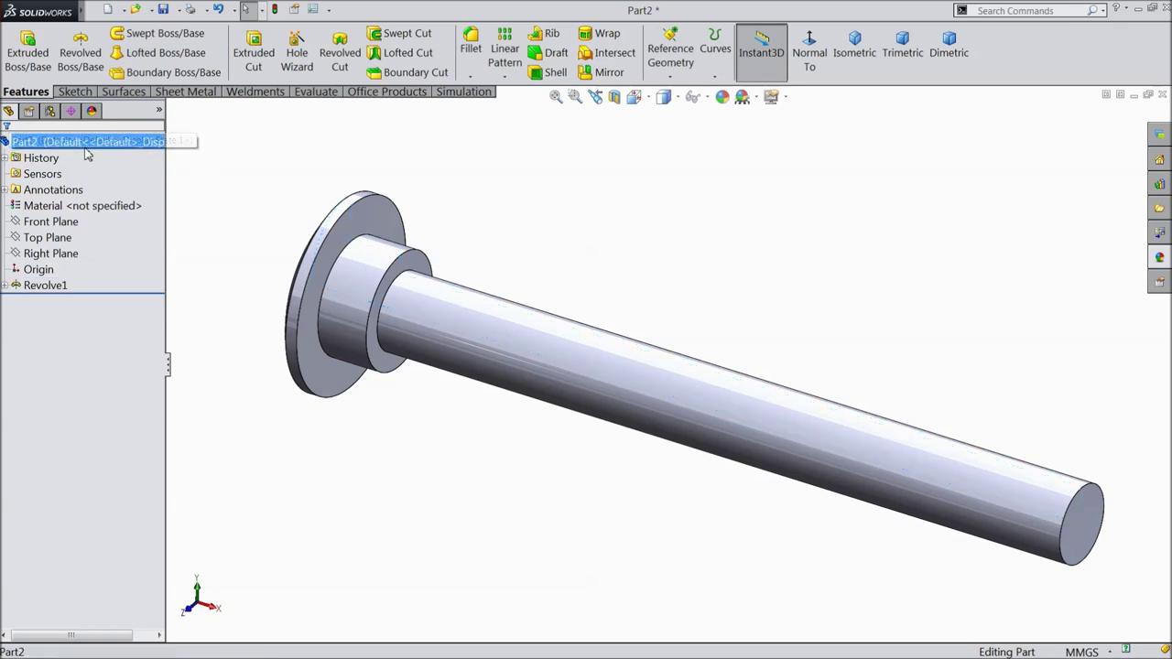
click(1159, 258)
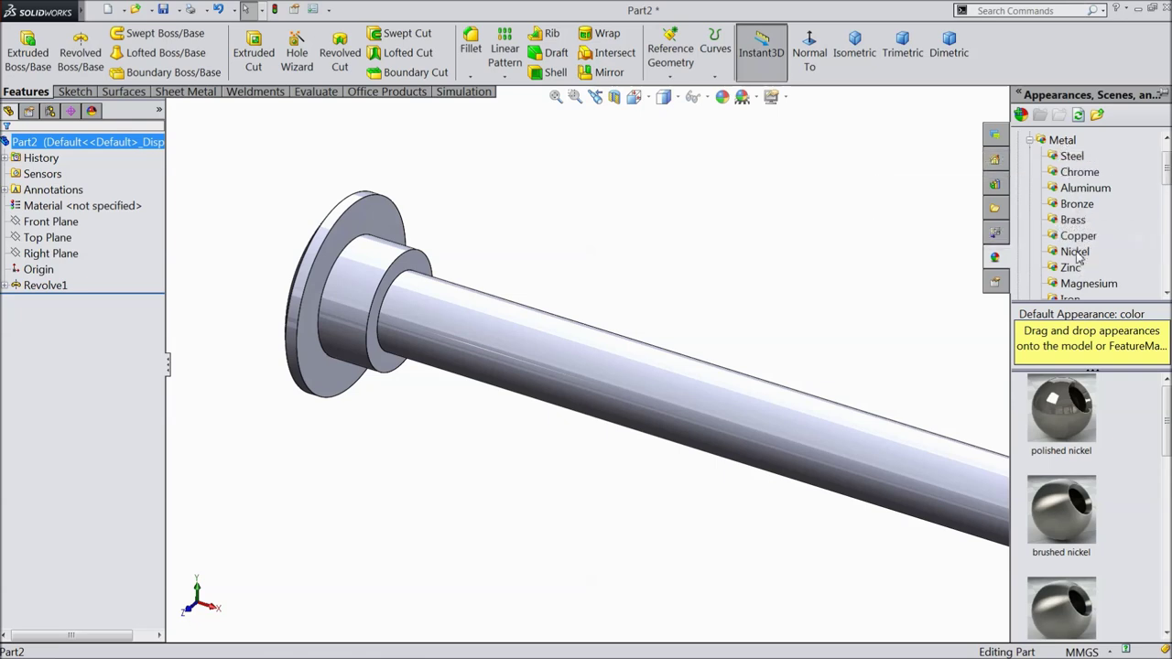
scroll(1104, 458, down, 3)
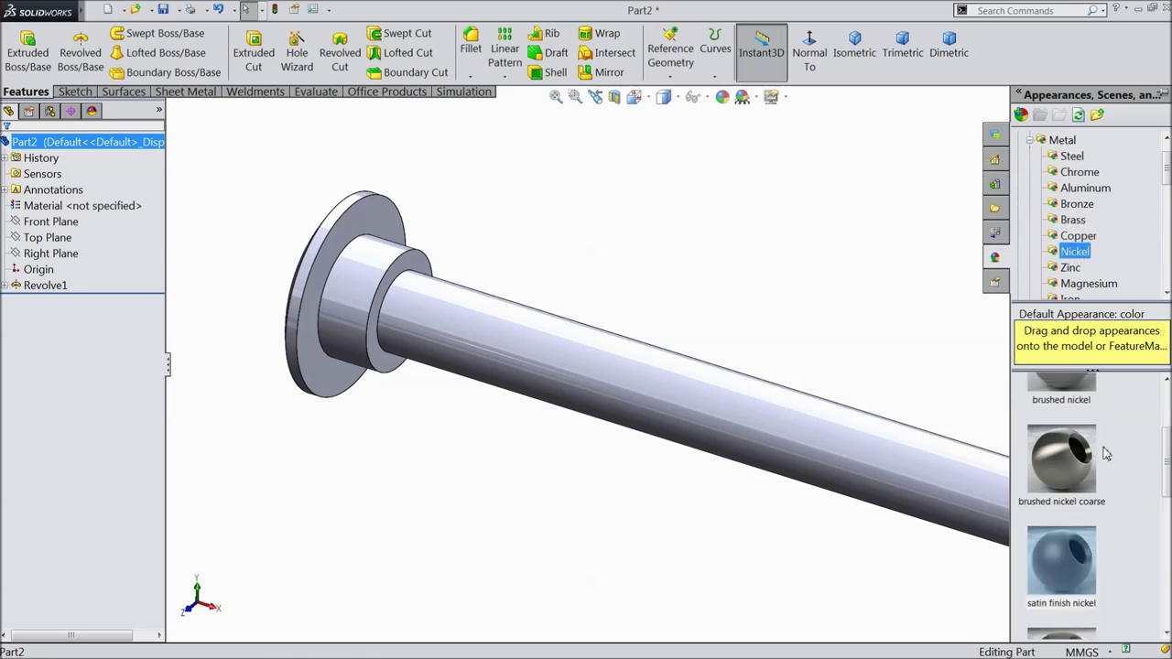
double_click(1067, 577)
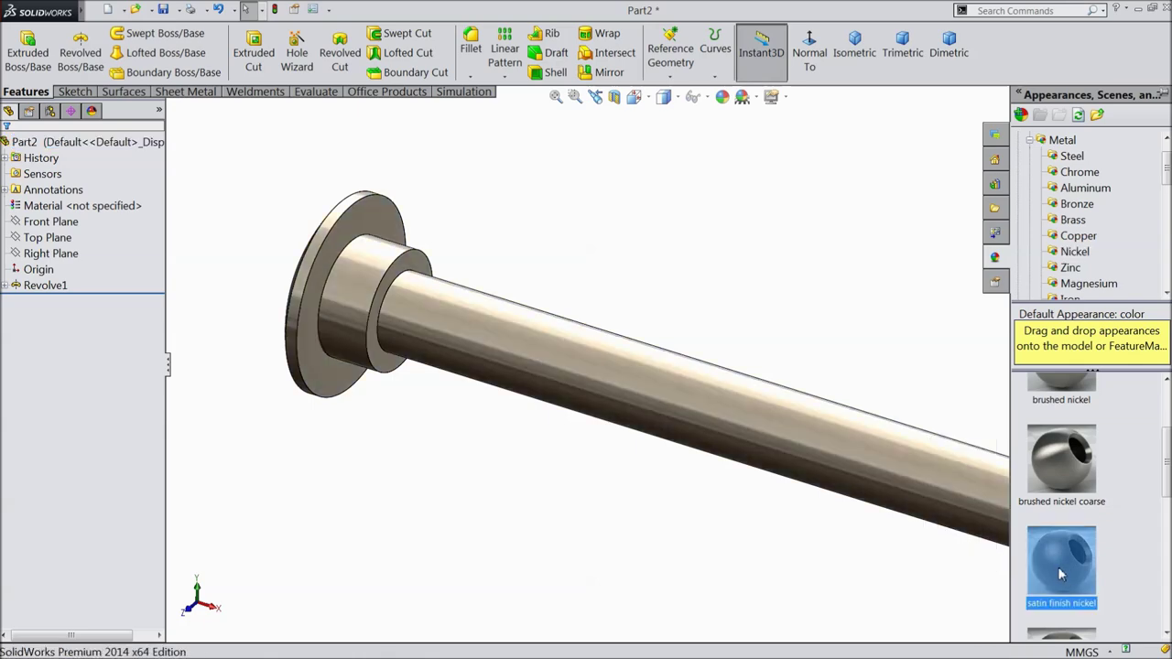
middle_drag(800, 292, 804, 171)
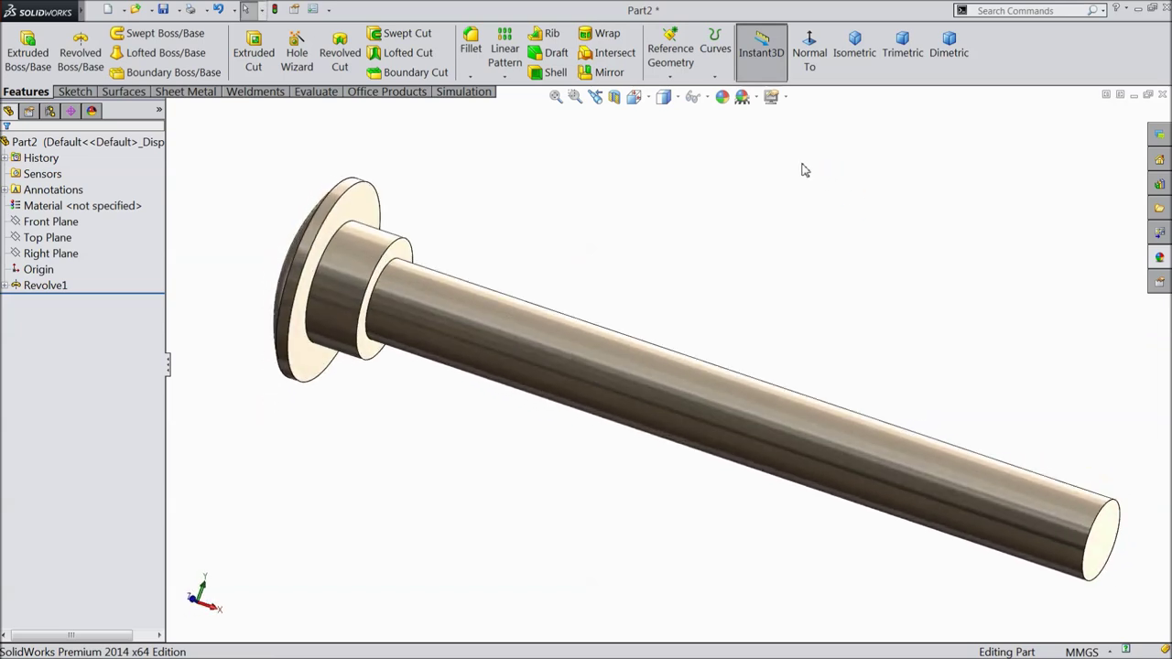
scroll(412, 265, down, 5)
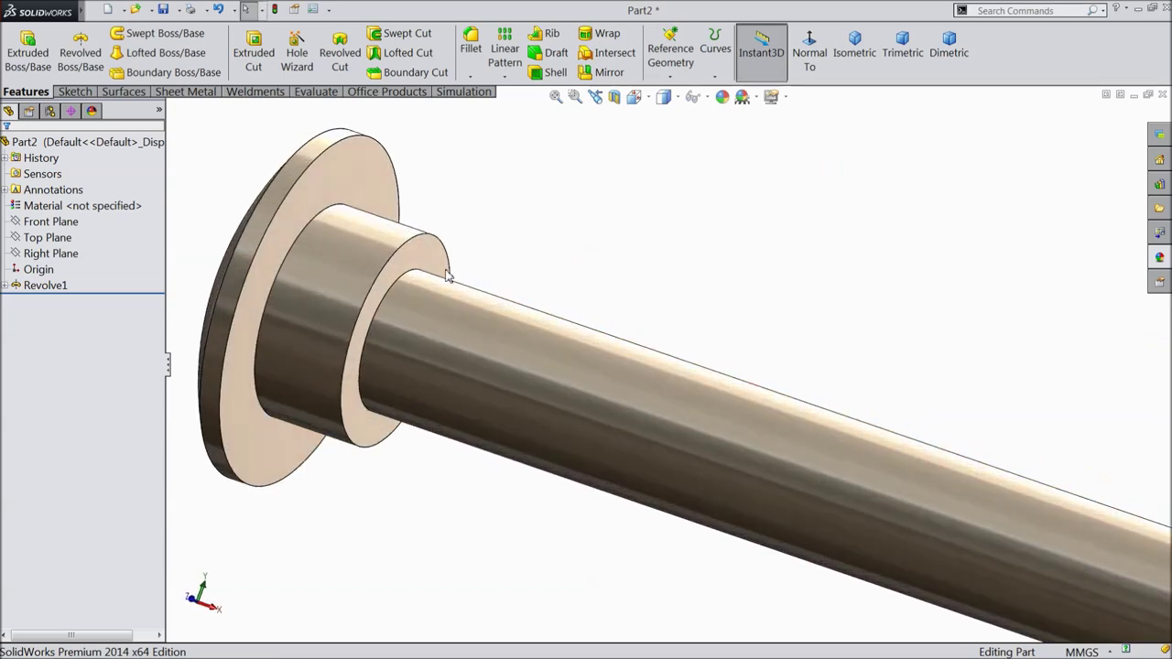
On the step's ring face, sketch a center rectangle square centred on the origin.
click(418, 259)
click(451, 223)
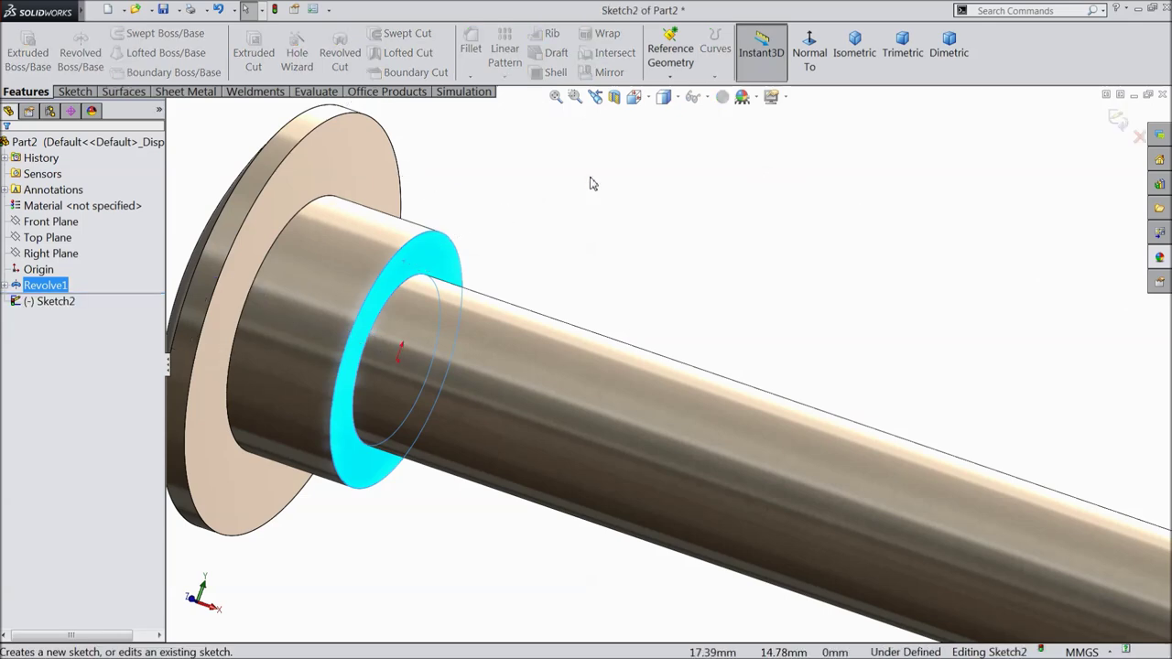
click(811, 55)
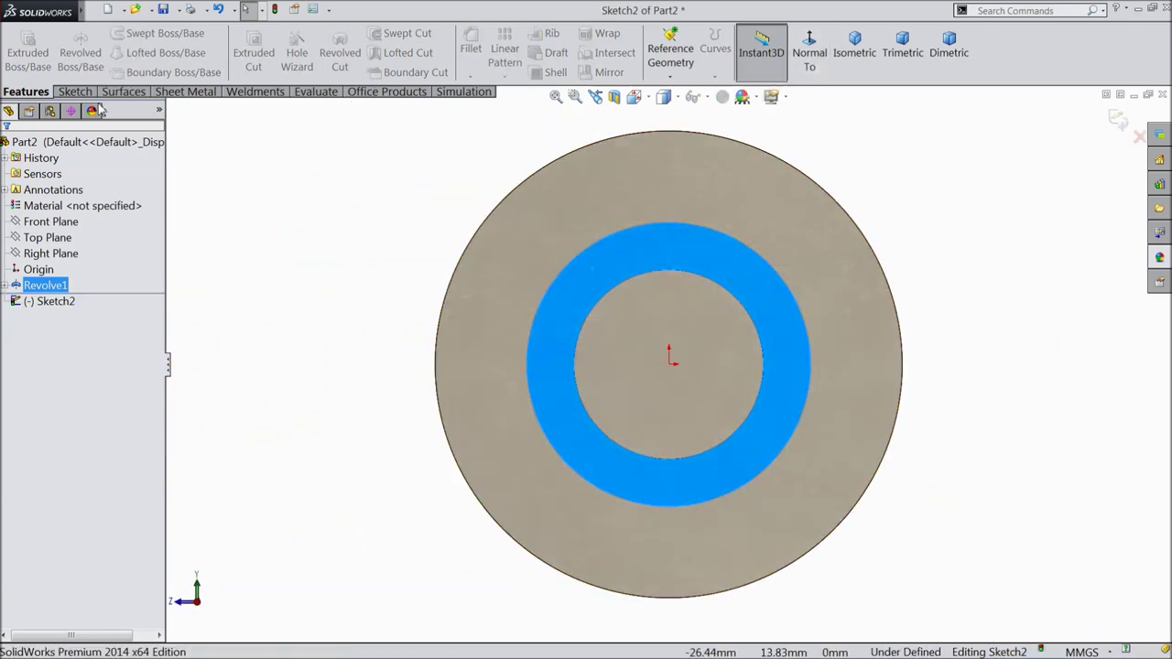
click(77, 92)
click(114, 54)
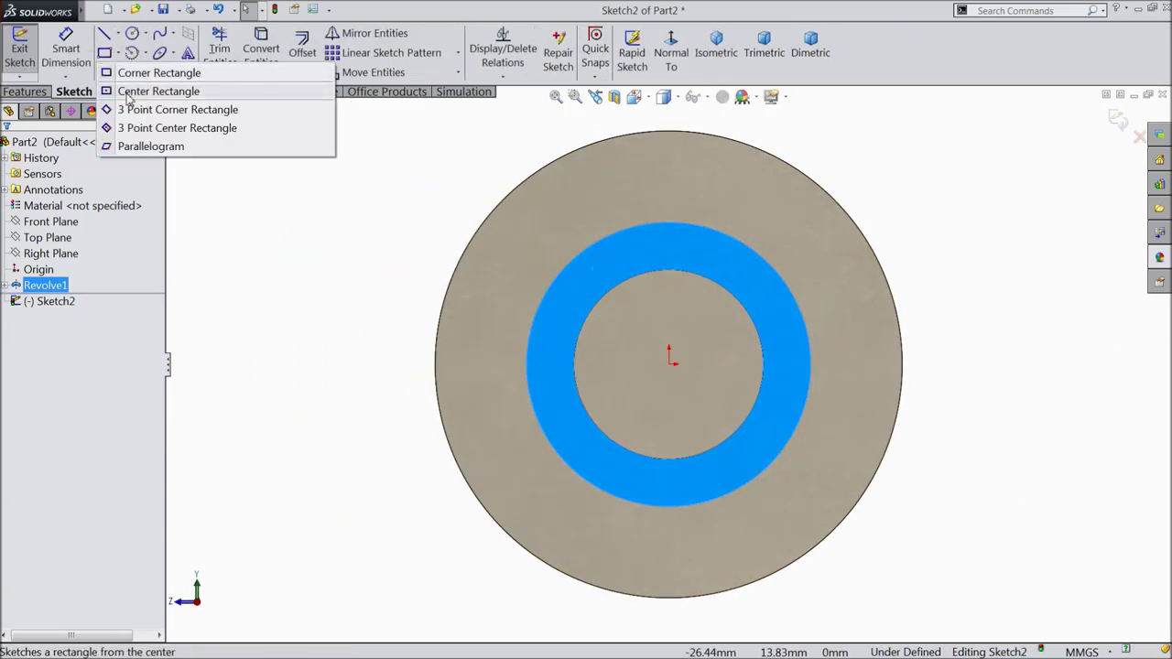
click(157, 92)
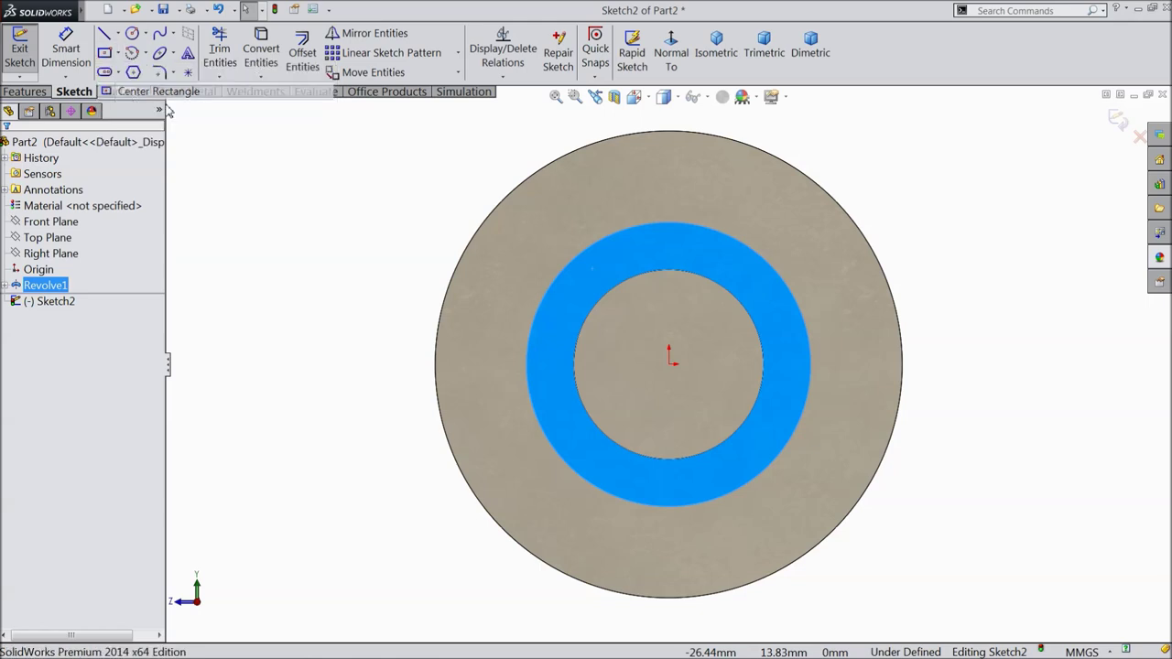
click(669, 365)
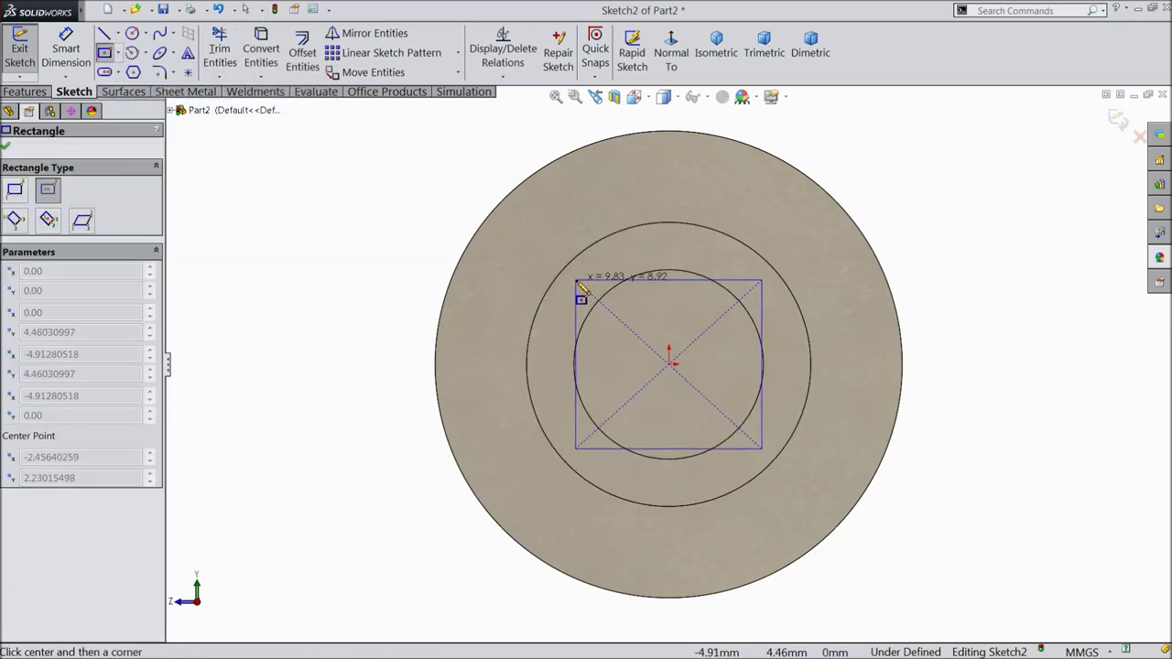
click(572, 273)
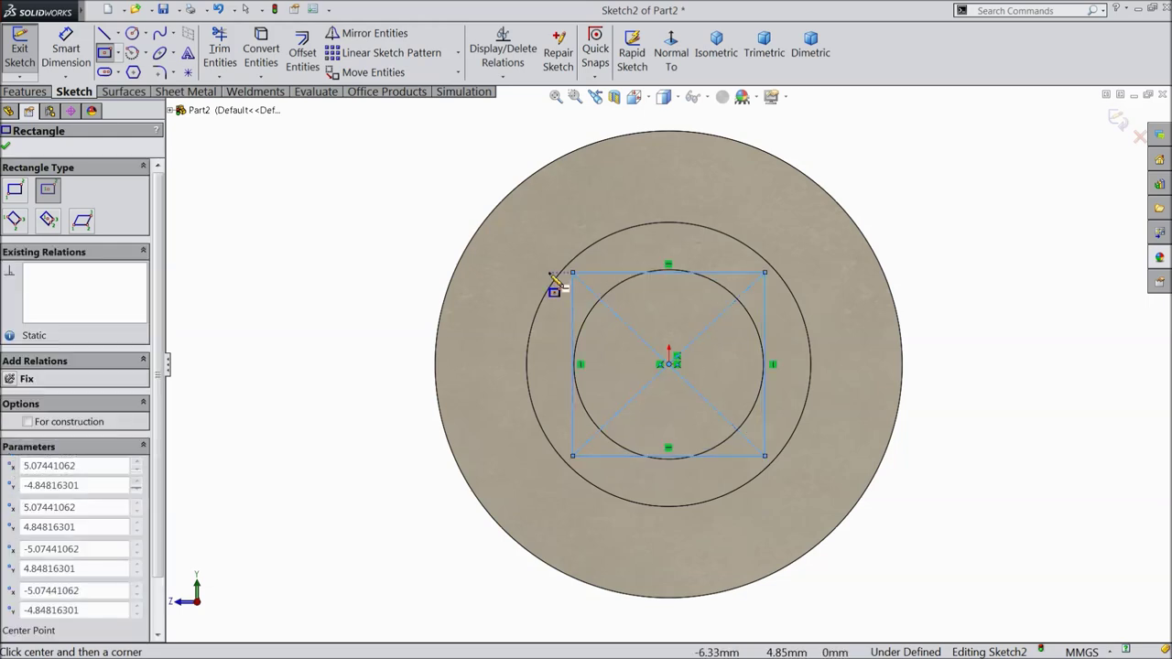
click(6, 149)
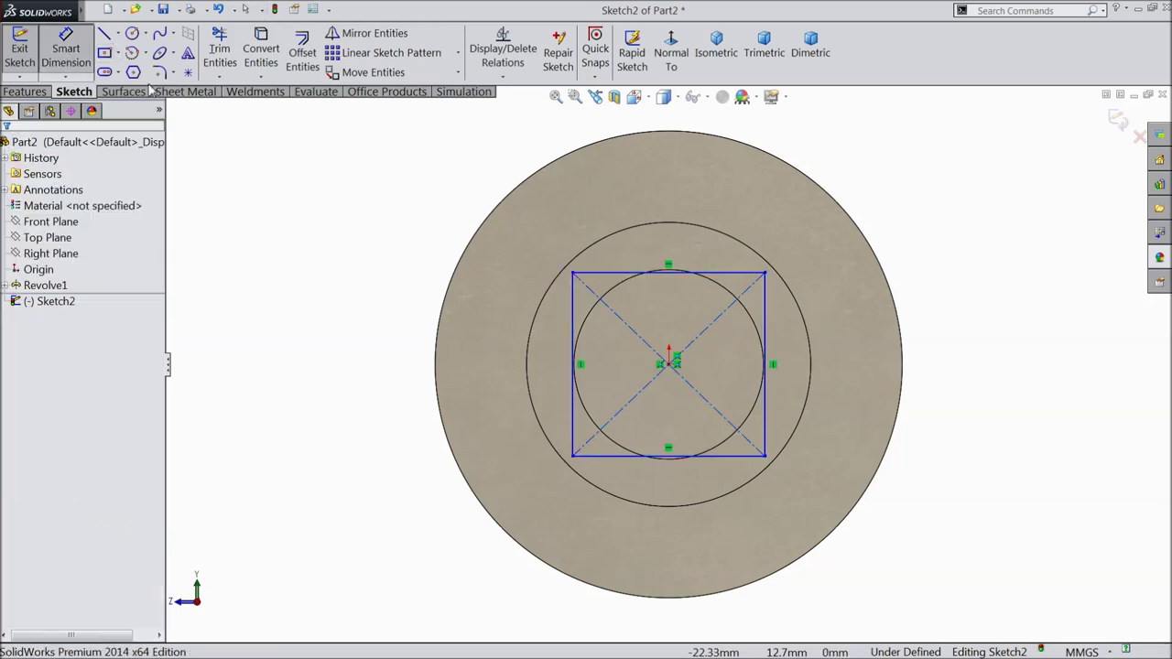
Dimension the square 10.38 by 10.38 mm and exit the sketch.
click(641, 273)
click(654, 189)
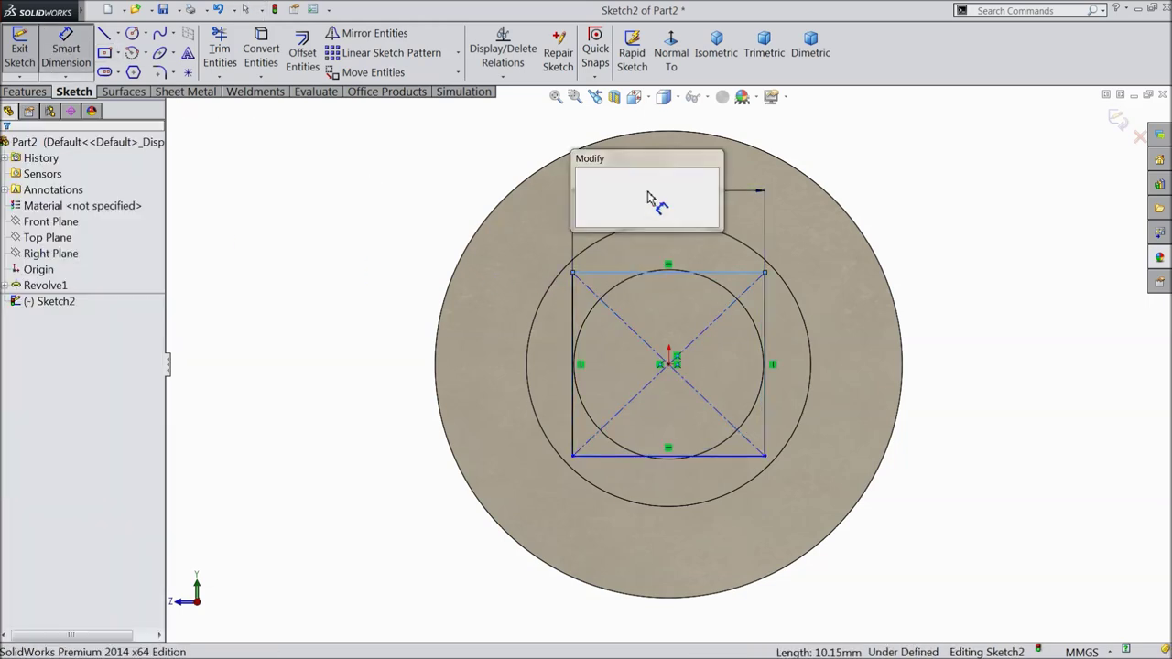
text(10.38)
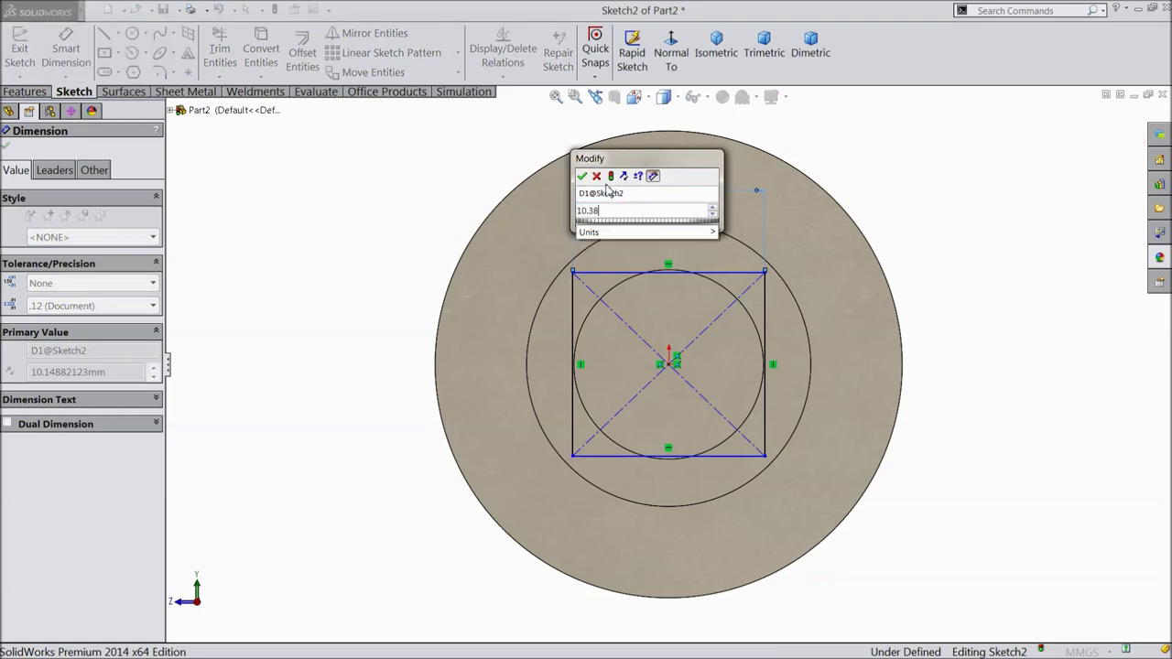
click(581, 176)
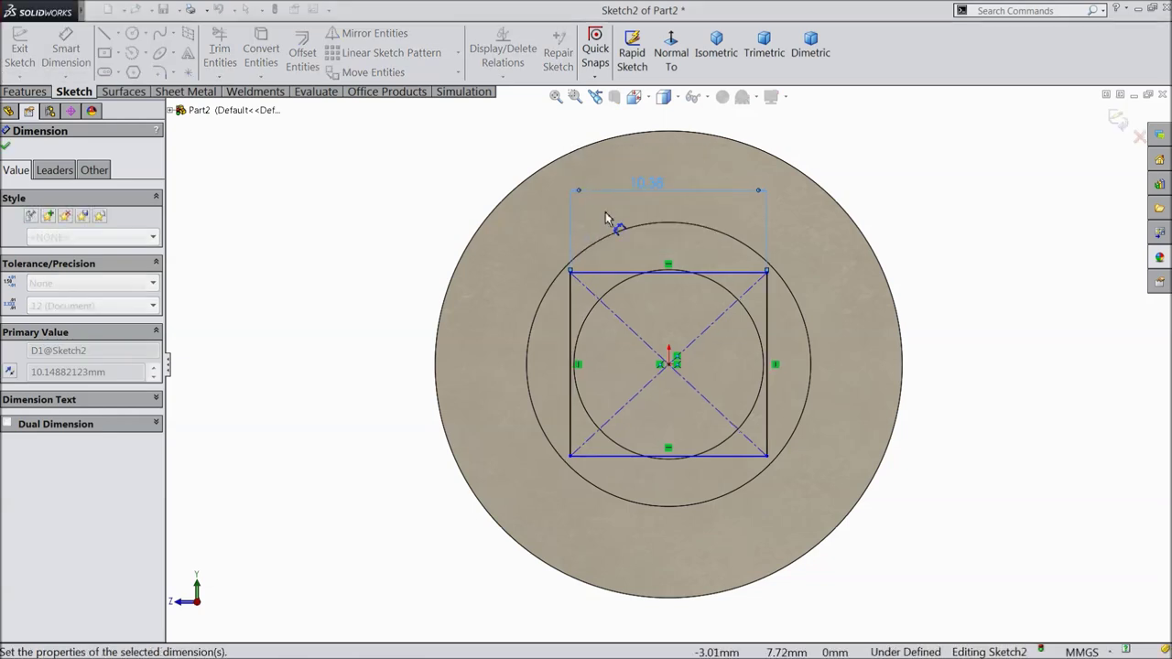
click(770, 324)
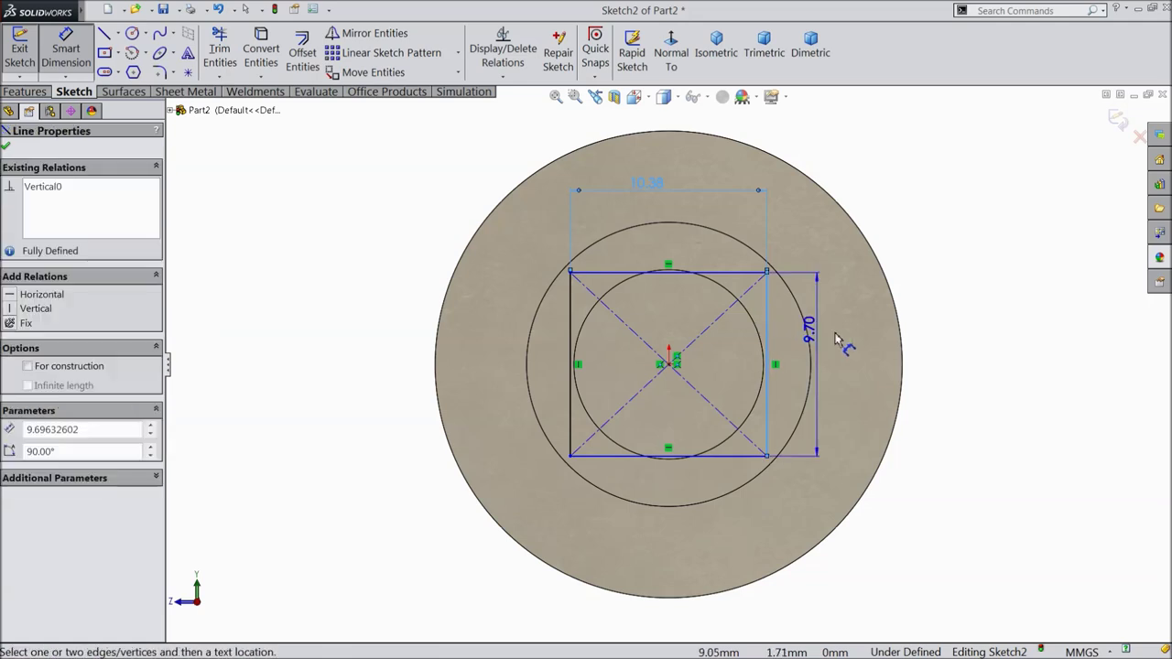
click(952, 347)
text(10.39)
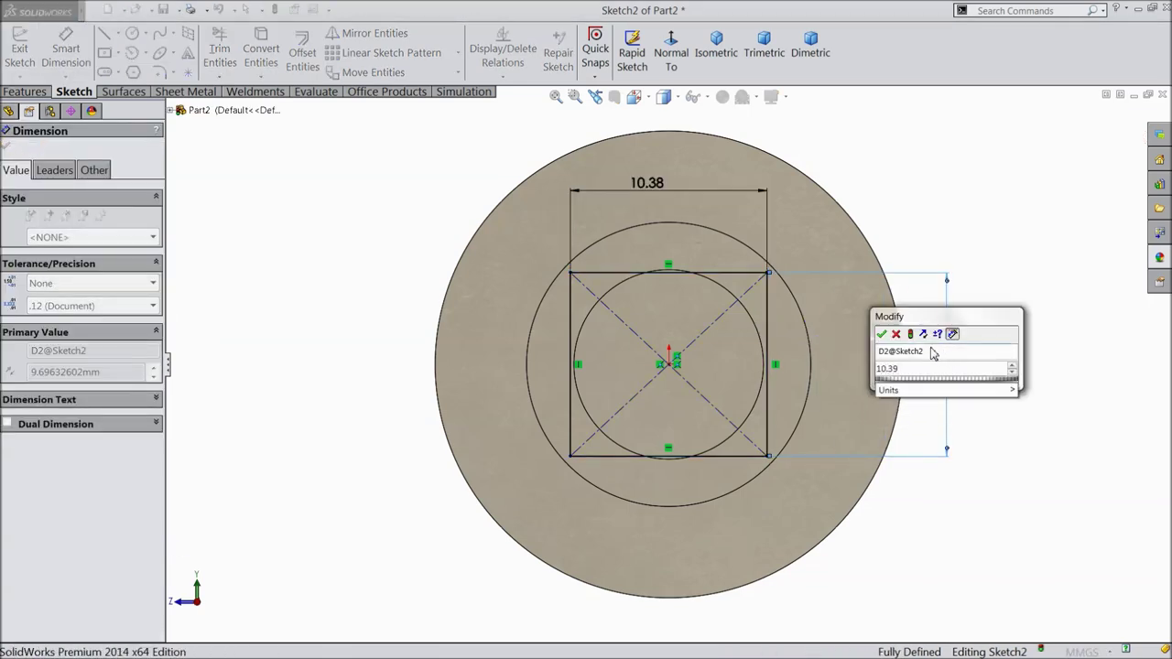
key(BackSpace)
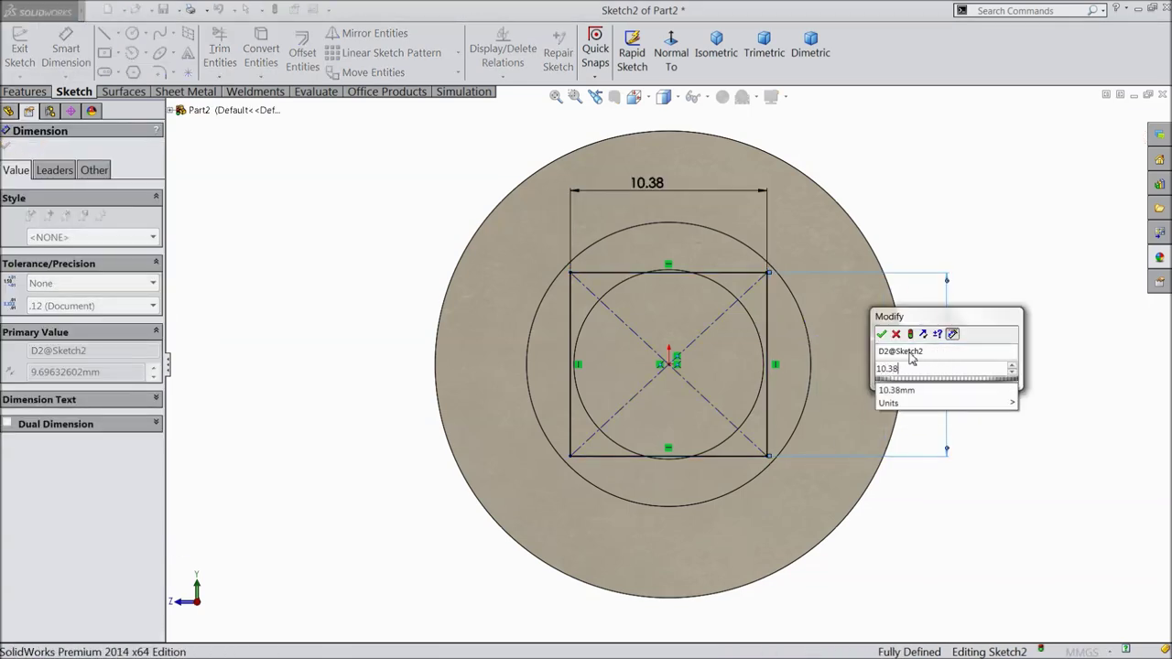
click(882, 334)
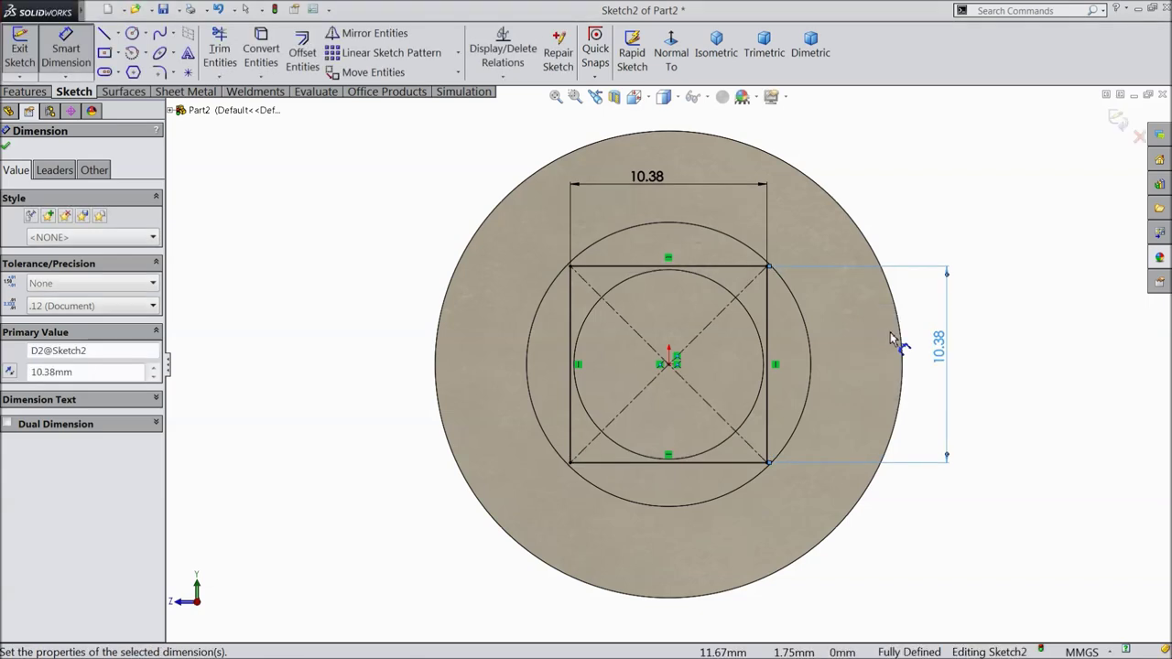
click(7, 148)
click(23, 91)
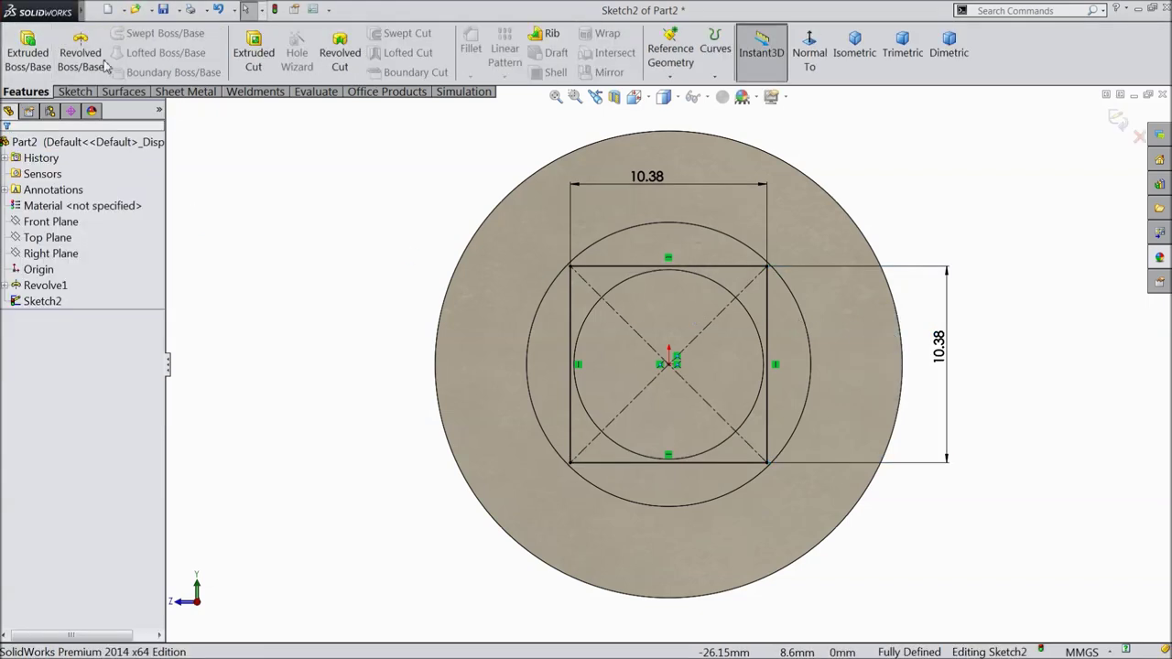
Cut-extrude the square sketch with Flip side to cut, Up To Surface at the flange face.
click(254, 56)
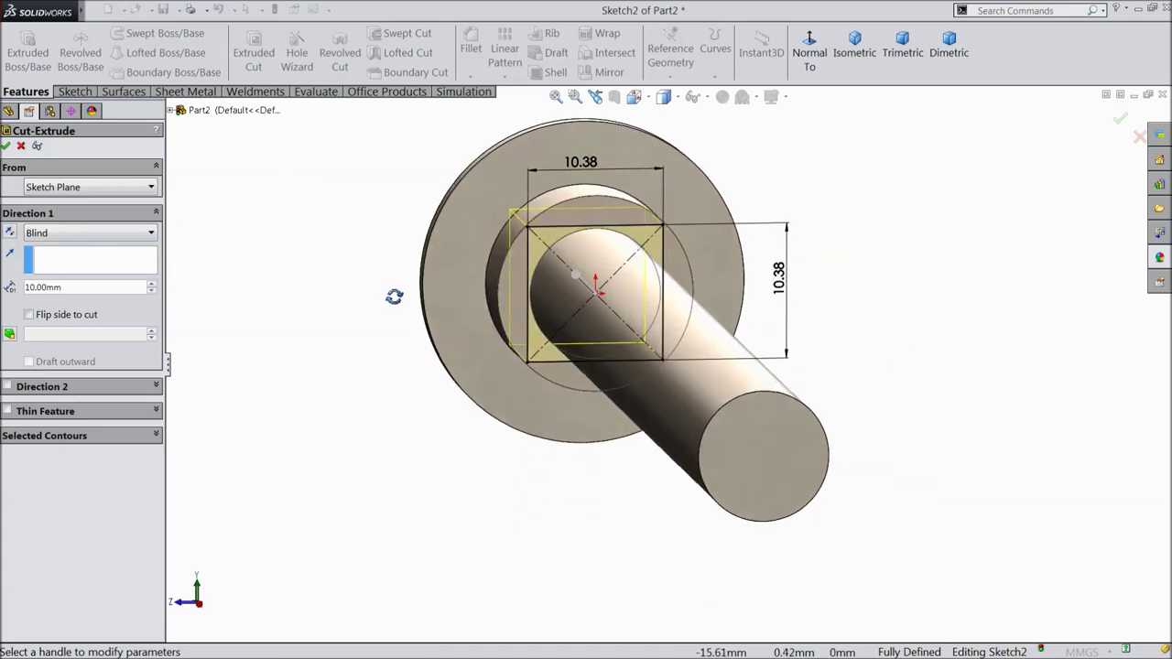
middle_drag(394, 296, 436, 279)
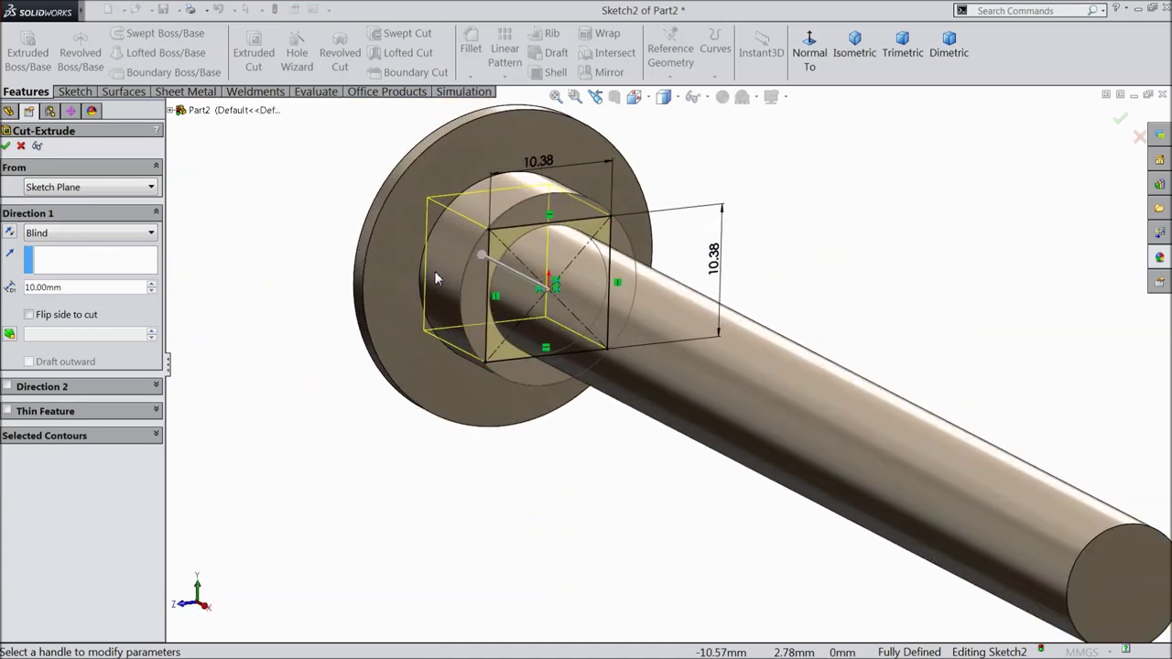
scroll(435, 279, down, 3)
scroll(469, 245, down, 2)
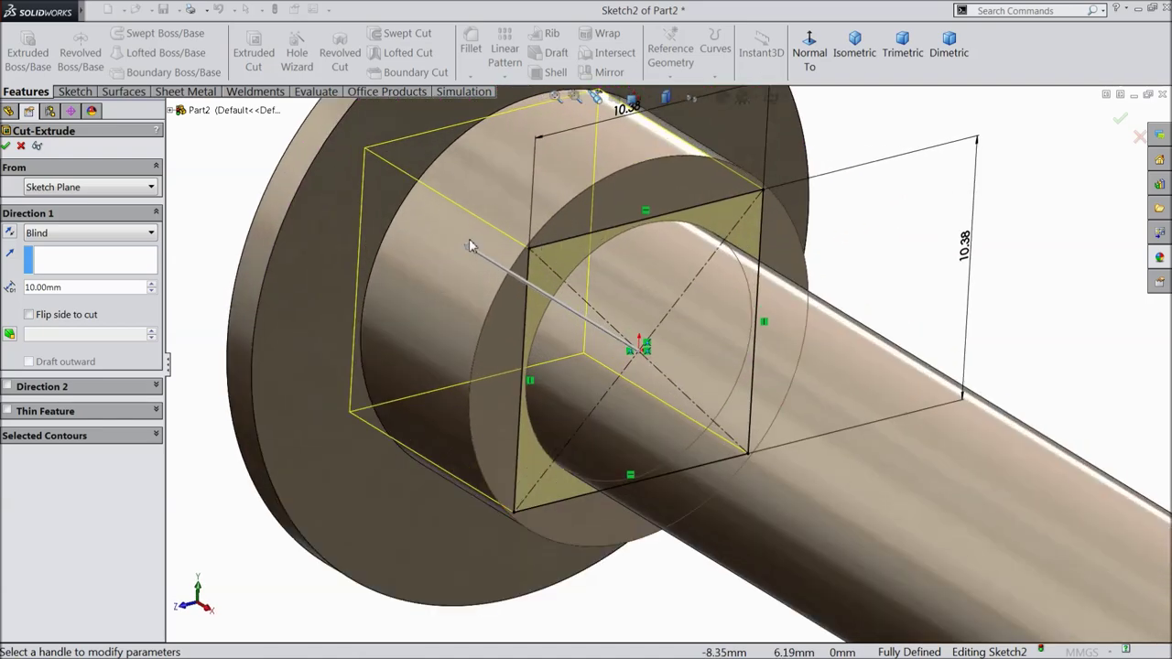
click(29, 315)
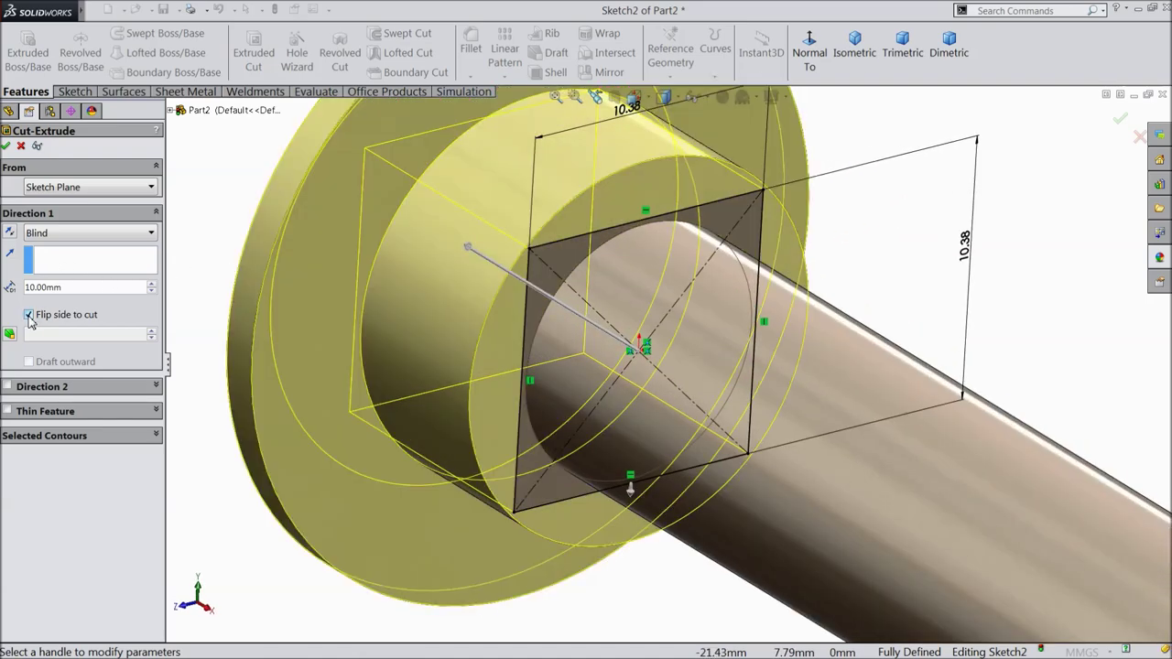
click(50, 234)
click(55, 313)
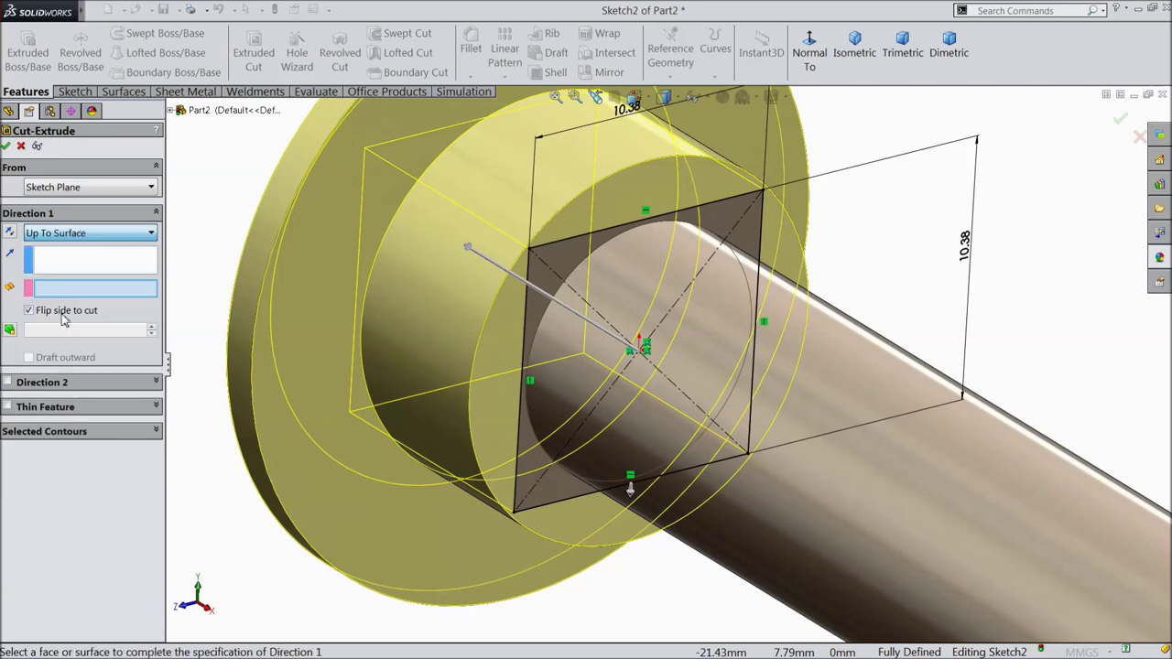
click(334, 290)
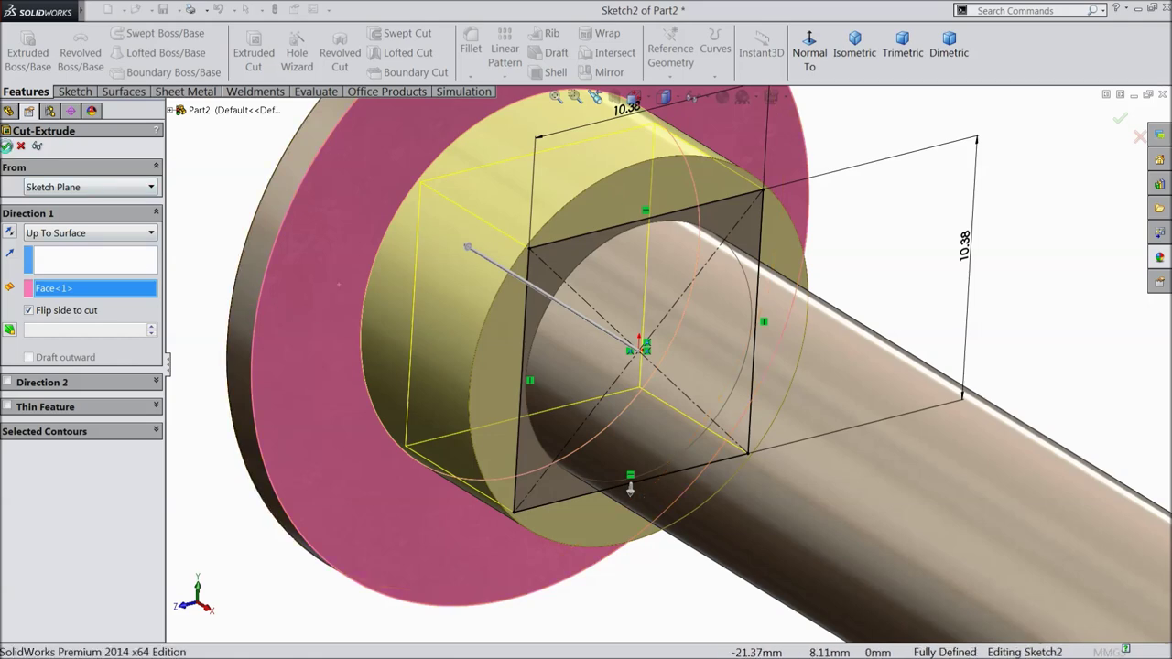
click(5, 146)
click(826, 259)
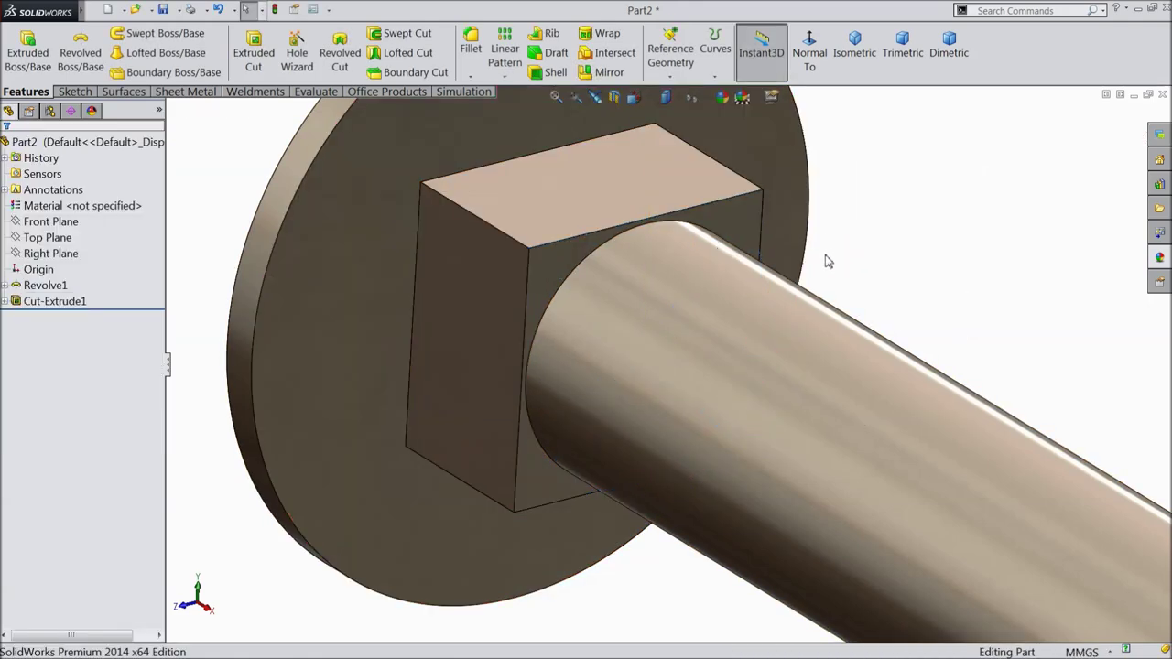
middle_drag(827, 259, 792, 217)
scroll(792, 217, up, 5)
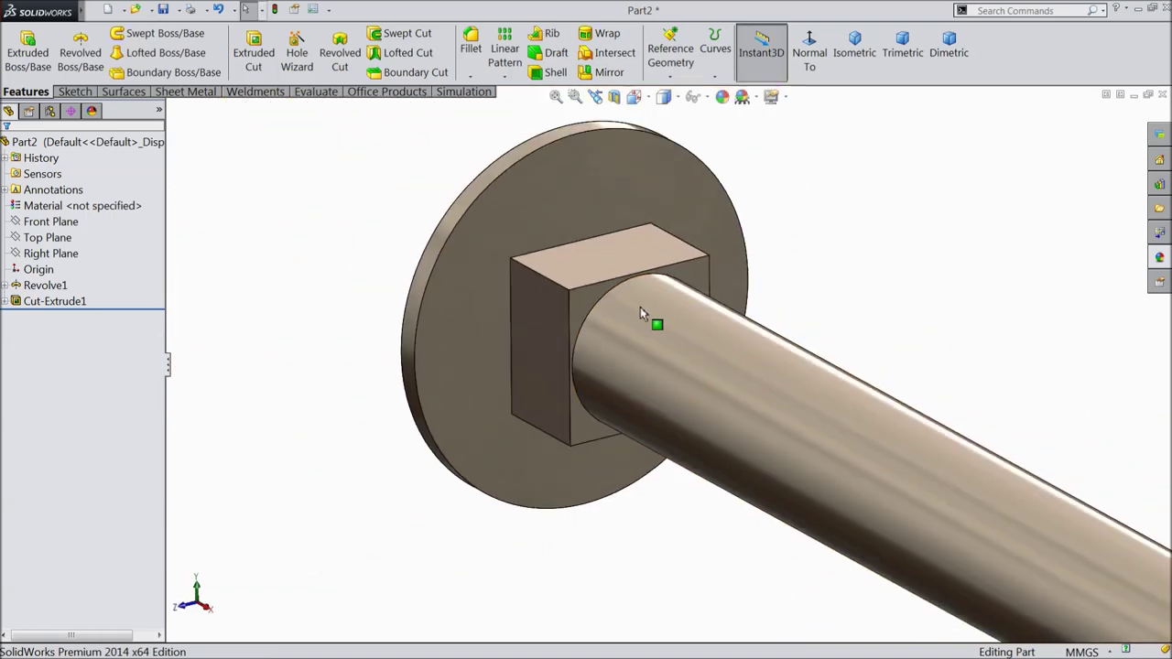
mouse_move(640, 309)
middle_down()
mouse_move(628, 236)
mouse_move(646, 308)
middle_up()
Fillet the shaft-to-block edge, both disc rims and four square-block edges at 0.2 mm.
click(471, 51)
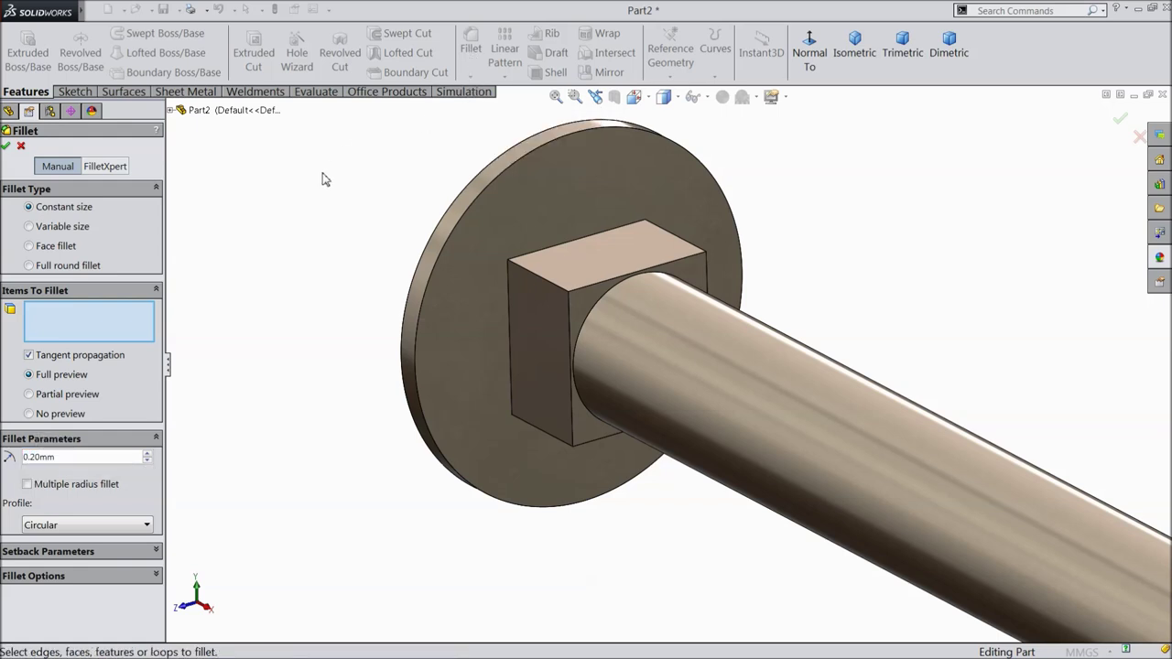
scroll(604, 310, down, 2)
click(596, 308)
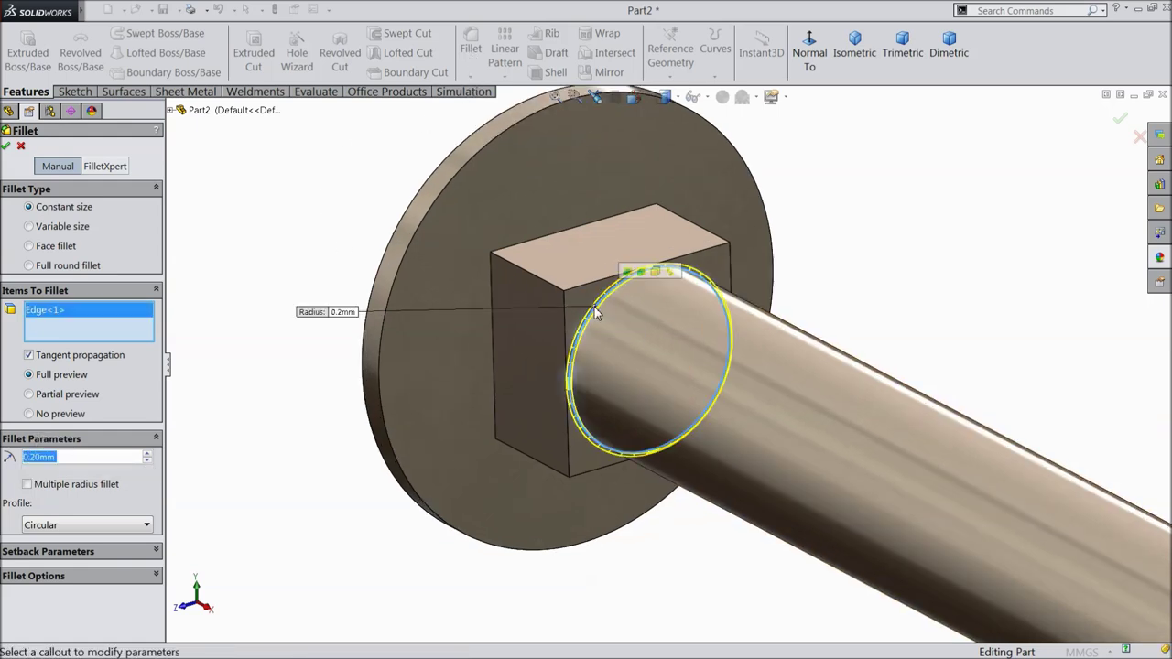
click(434, 207)
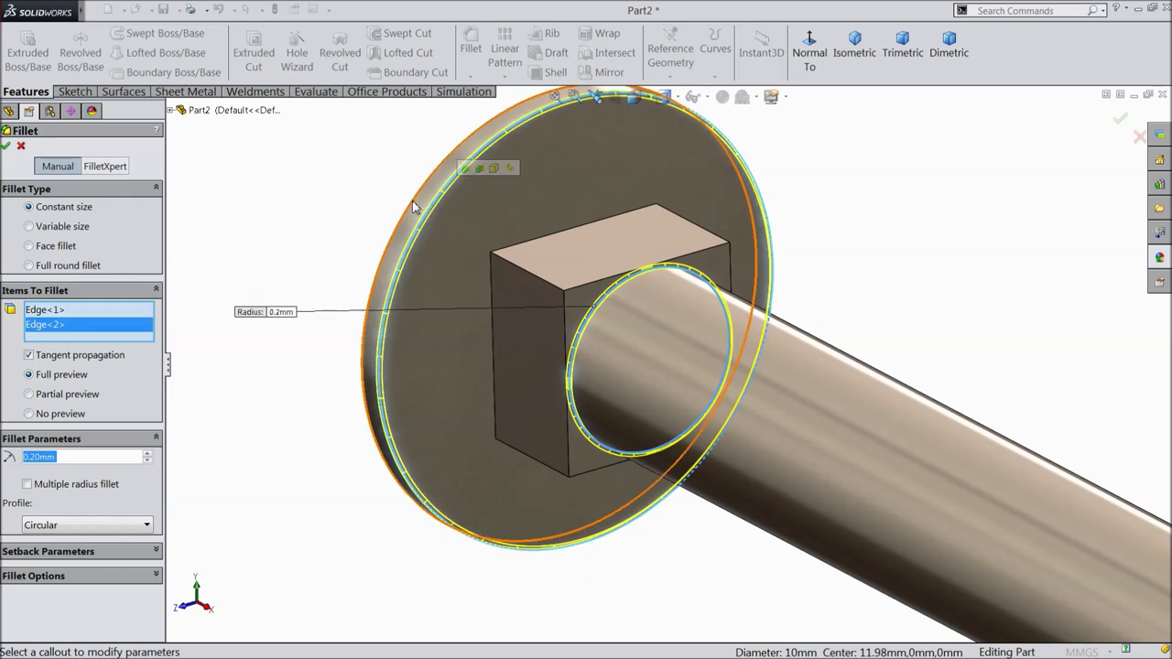
click(414, 207)
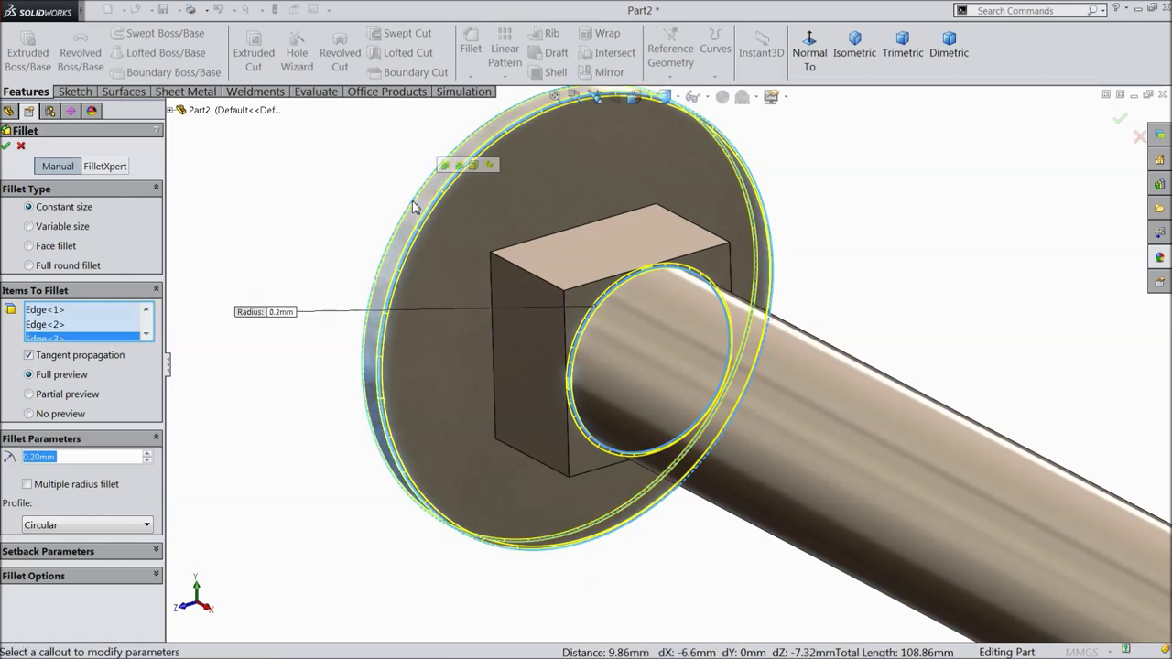
click(524, 240)
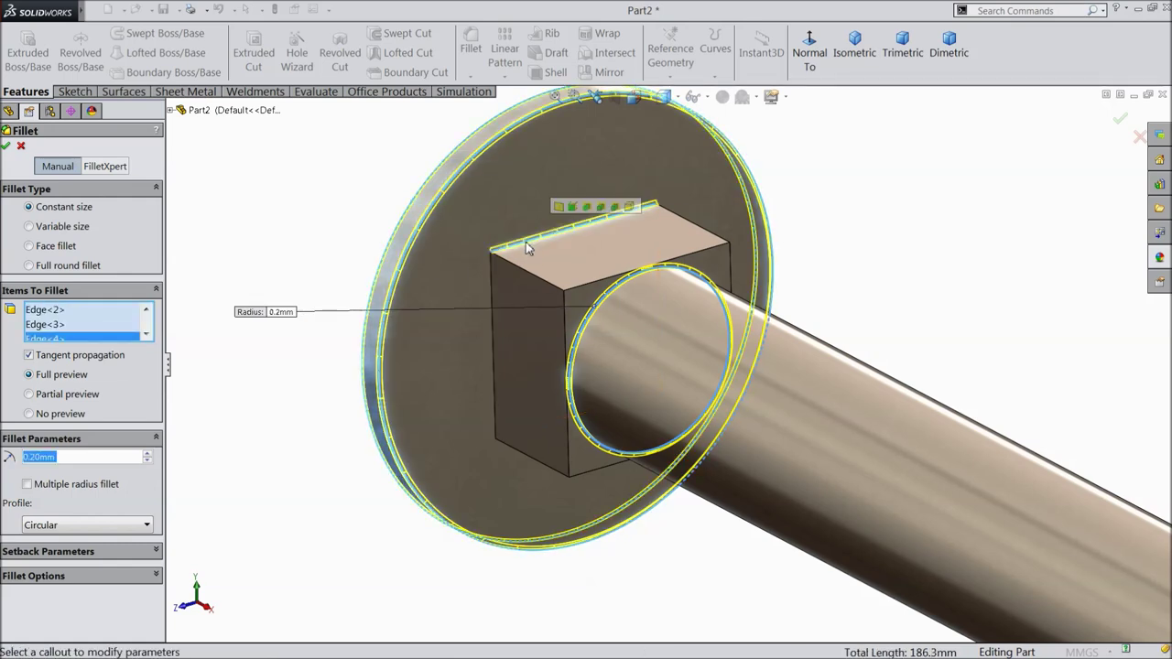
click(493, 282)
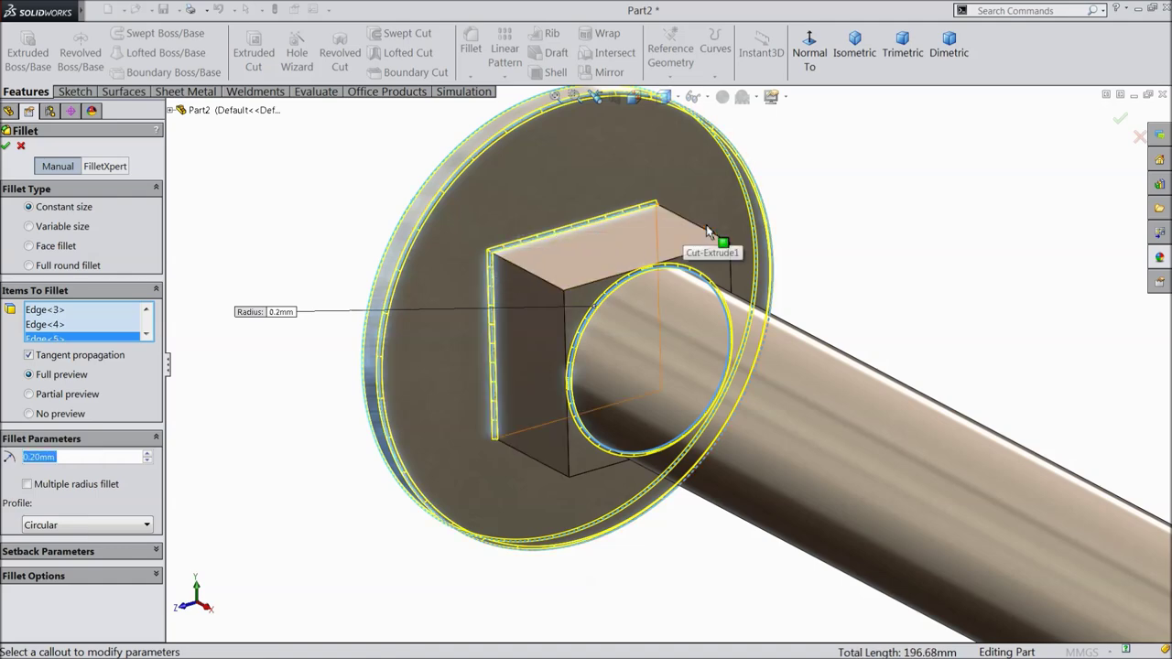
middle_drag(616, 478, 620, 306)
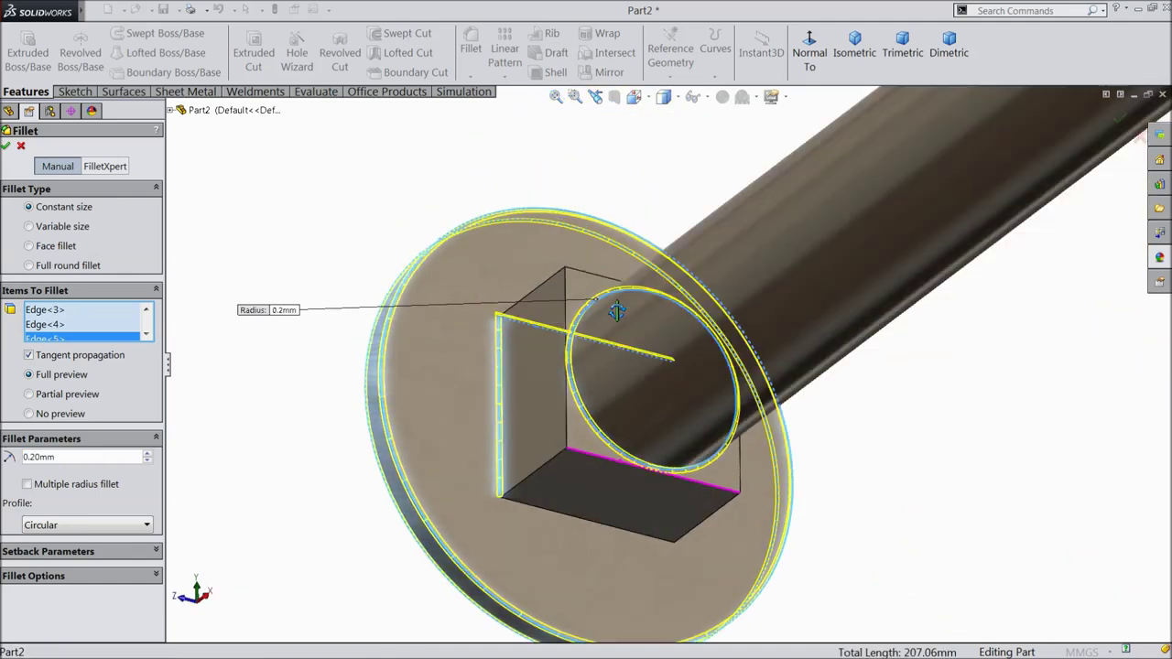
click(630, 538)
middle_drag(629, 538, 697, 494)
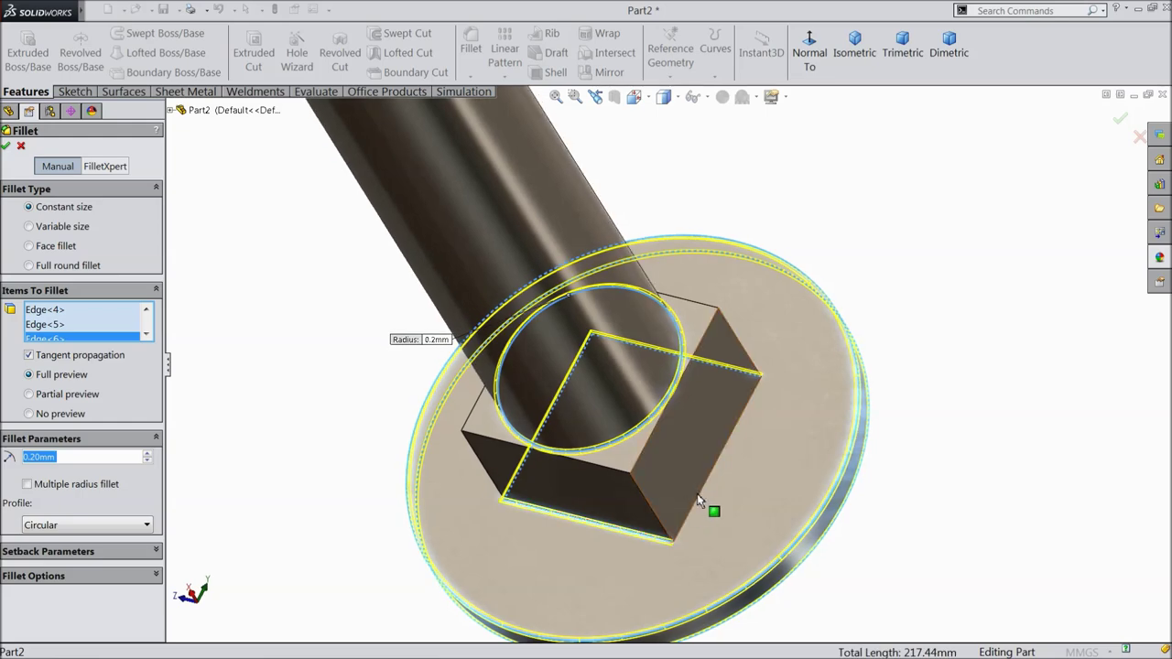
click(698, 493)
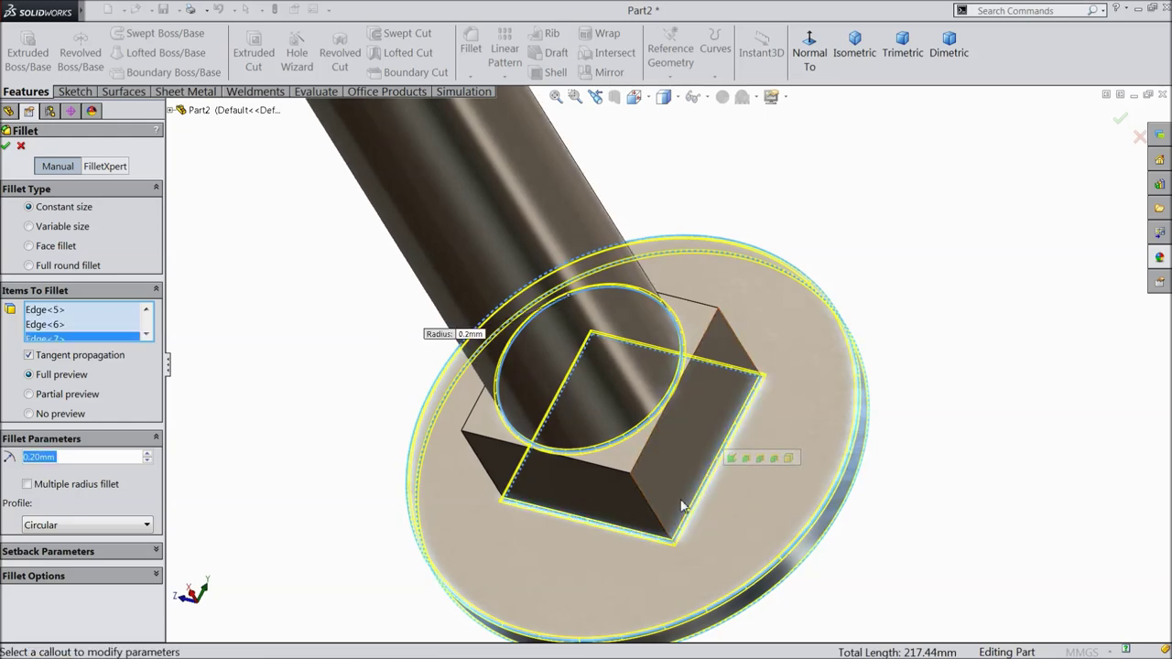
click(7, 147)
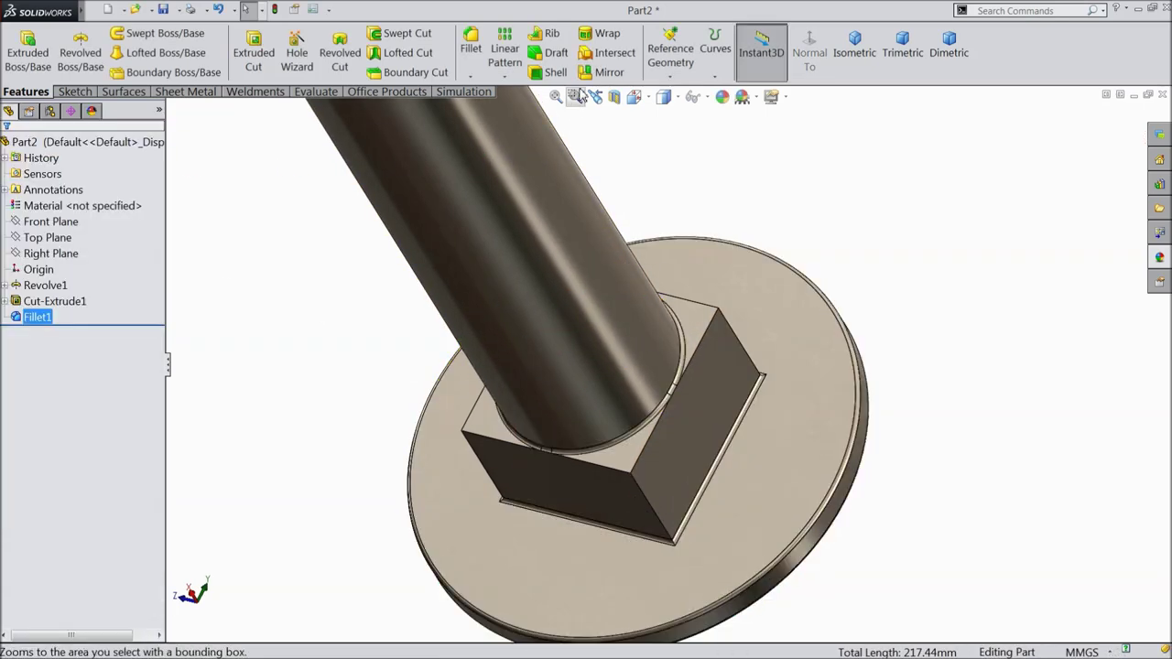
Add a second 0.2 mm fillet on four more square-block edges.
click(471, 45)
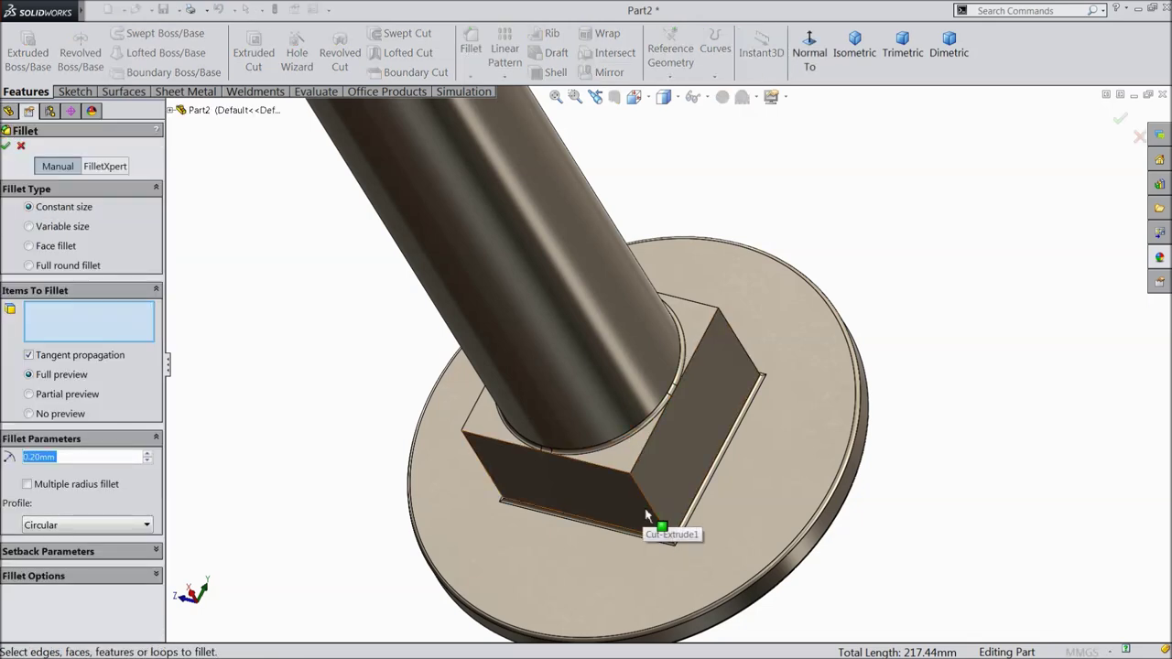
click(653, 509)
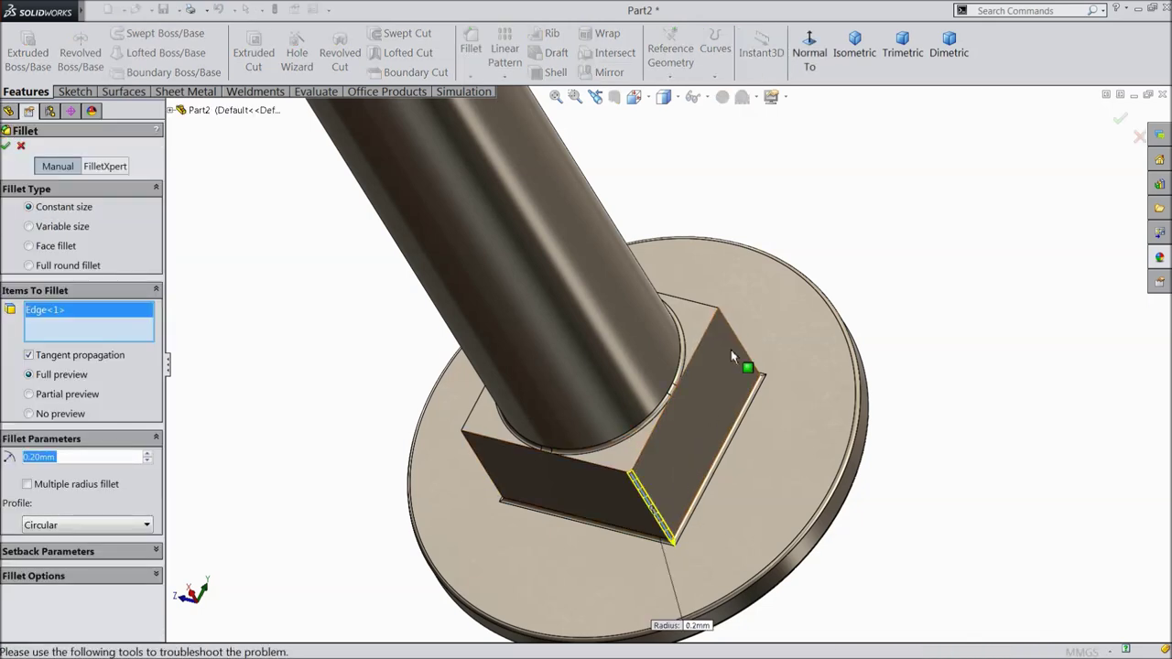
click(737, 347)
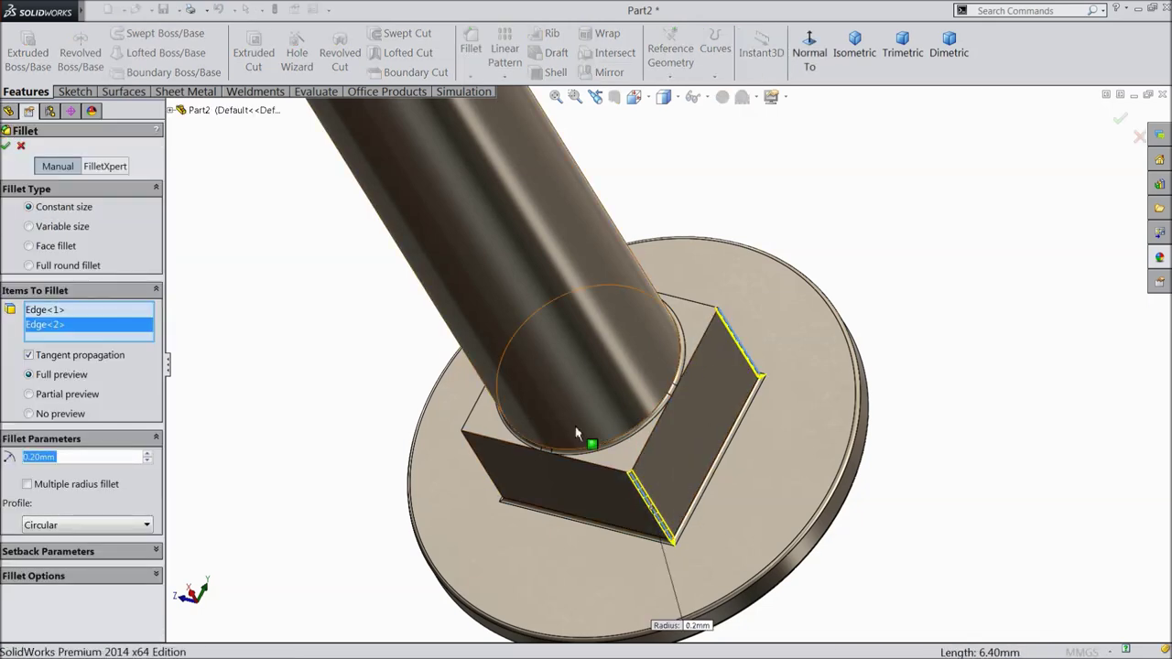
click(481, 457)
middle_drag(536, 369, 686, 521)
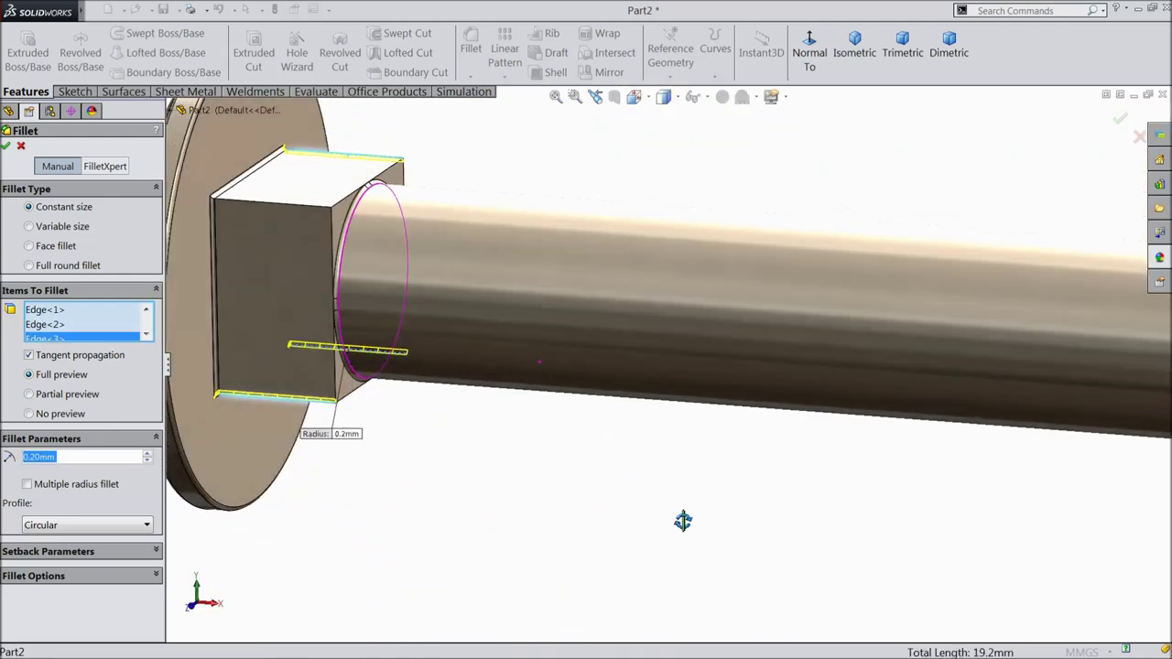
click(295, 209)
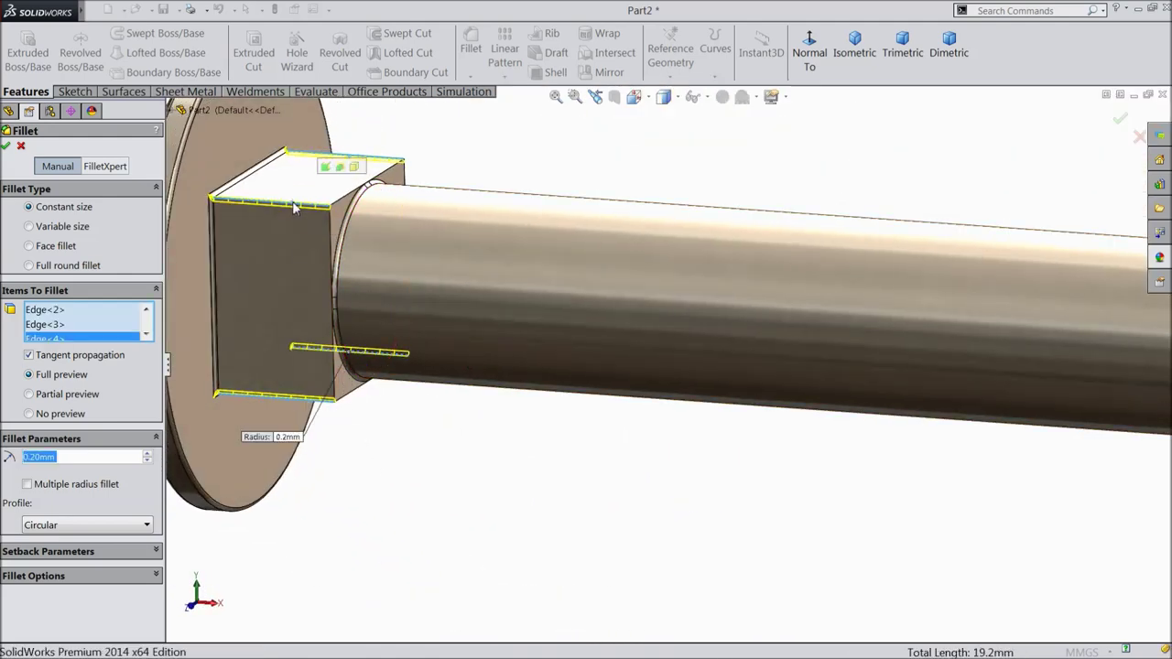
click(6, 147)
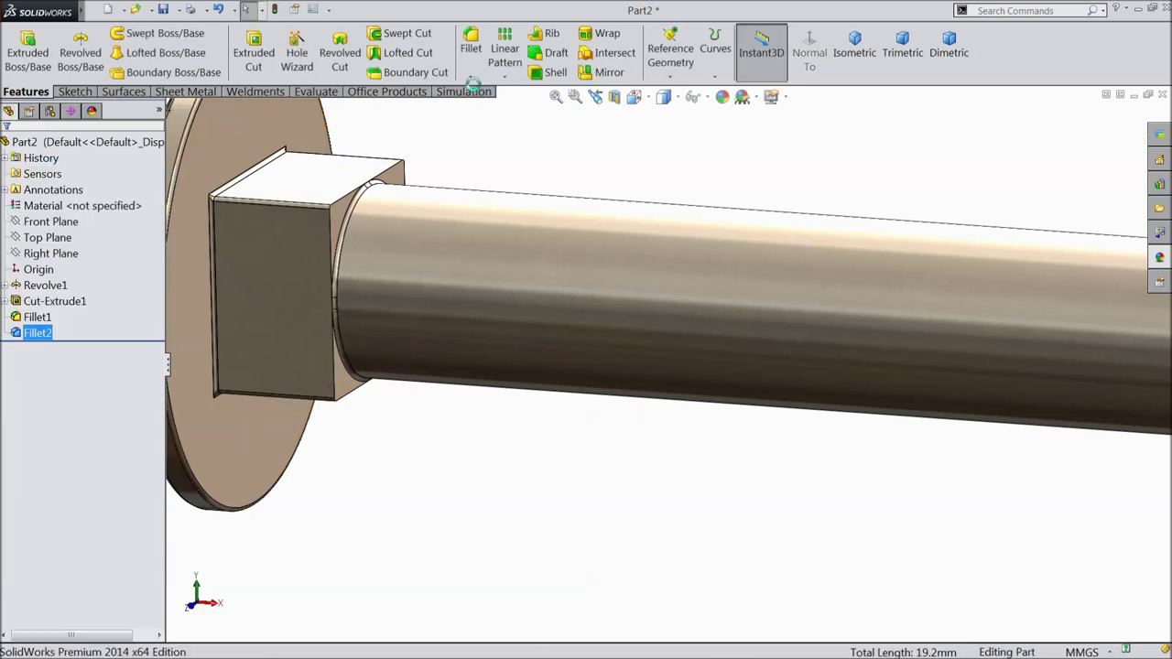
click(471, 75)
Chamfer the edge of the rod's end face 1 mm at 45°.
click(495, 108)
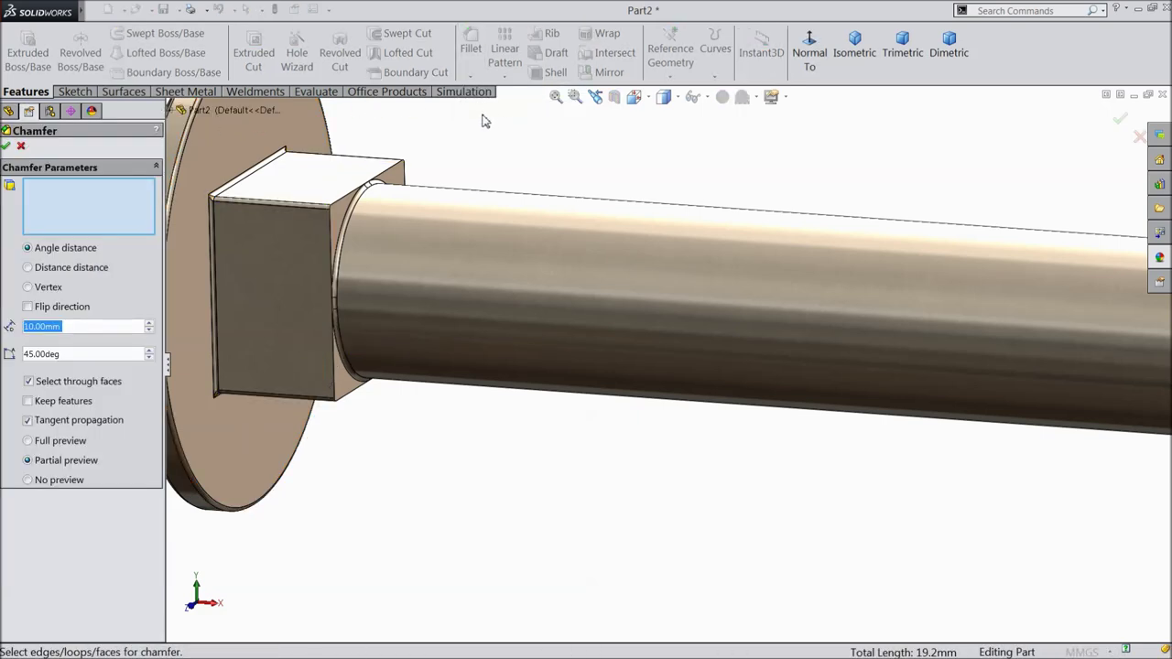
text(1)
key(Return)
scroll(573, 178, up, 3)
middle_drag(573, 196, 538, 232)
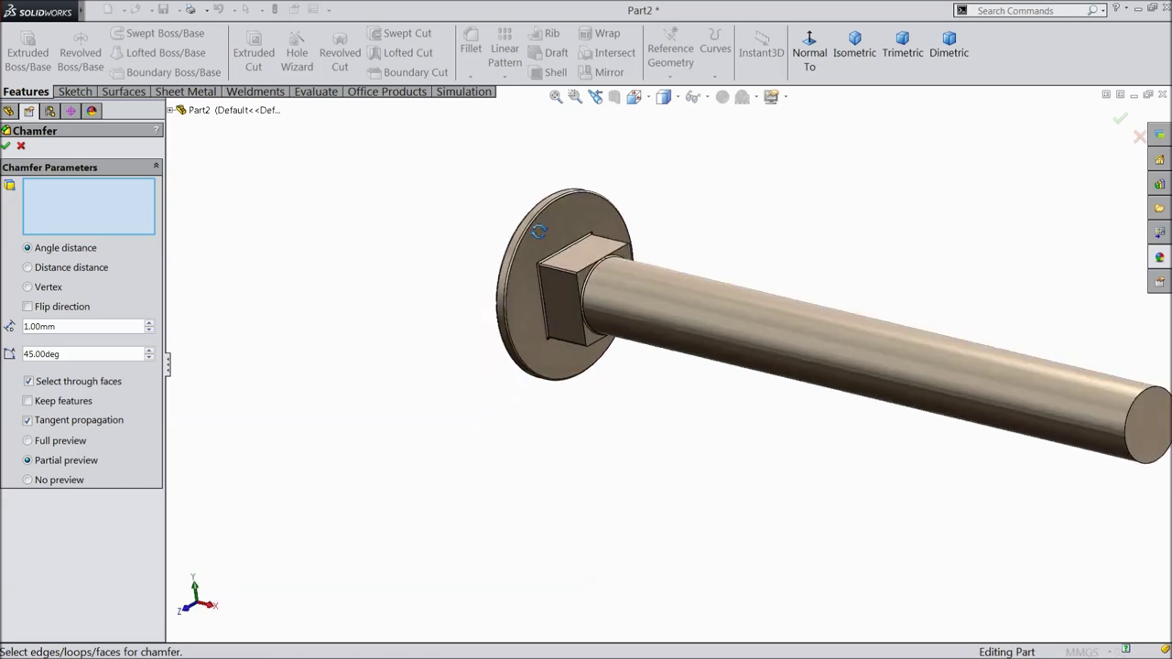
scroll(1108, 440, down, 5)
click(1080, 444)
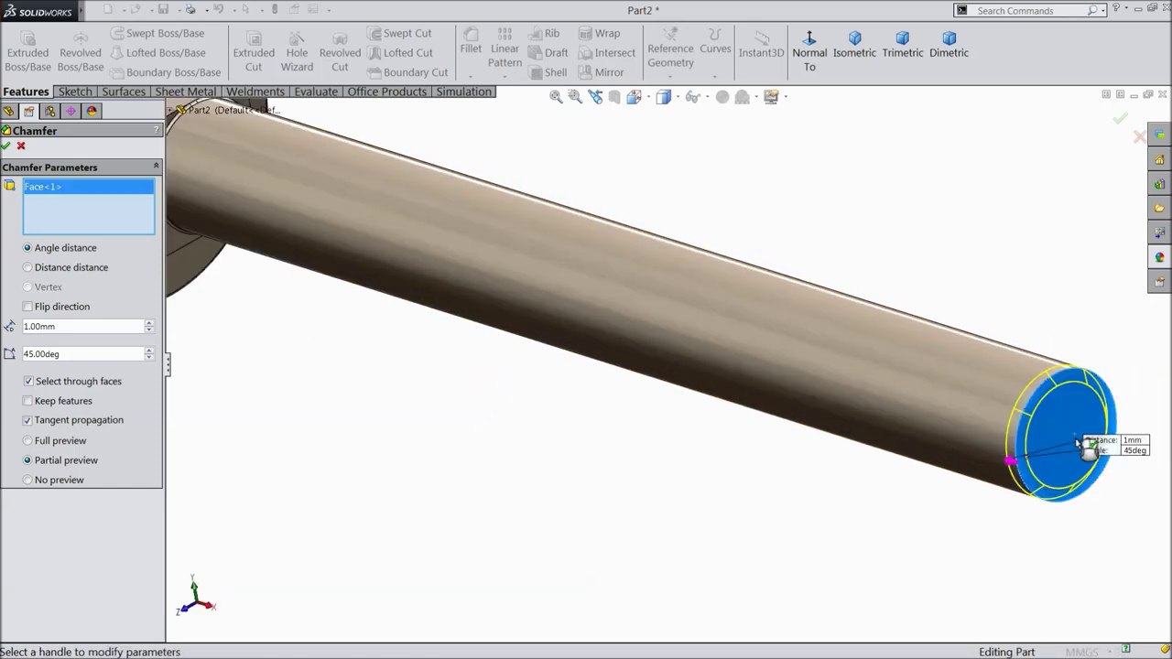
scroll(1085, 446, down, 1)
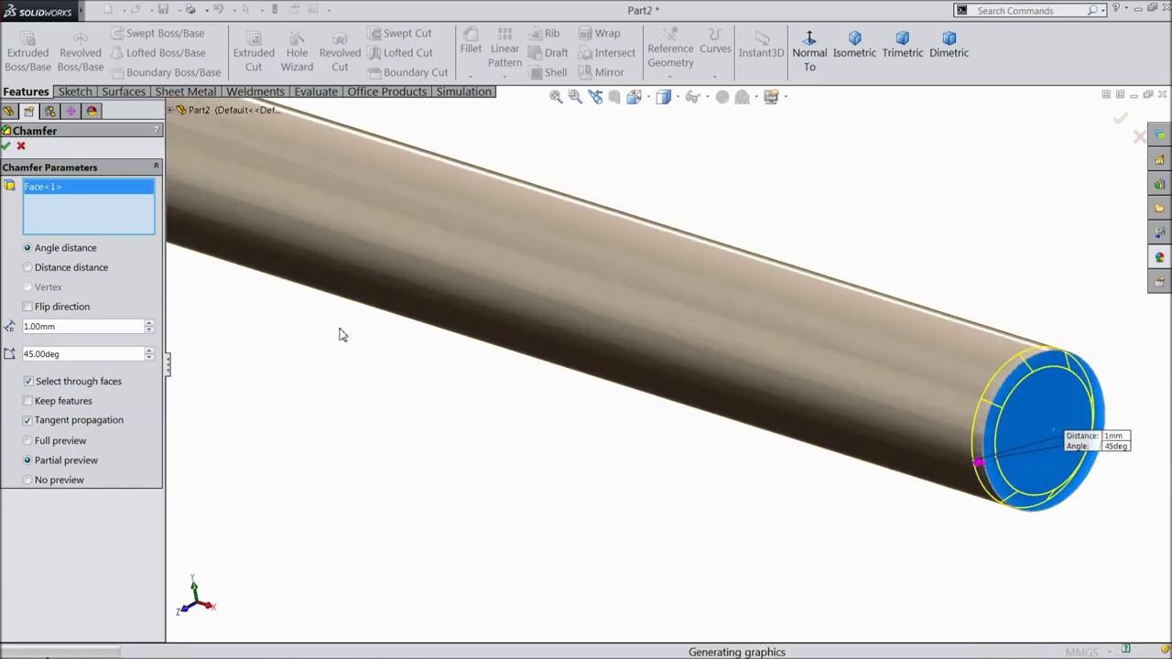
key(Return)
scroll(458, 384, up, 3)
middle_drag(450, 364, 463, 375)
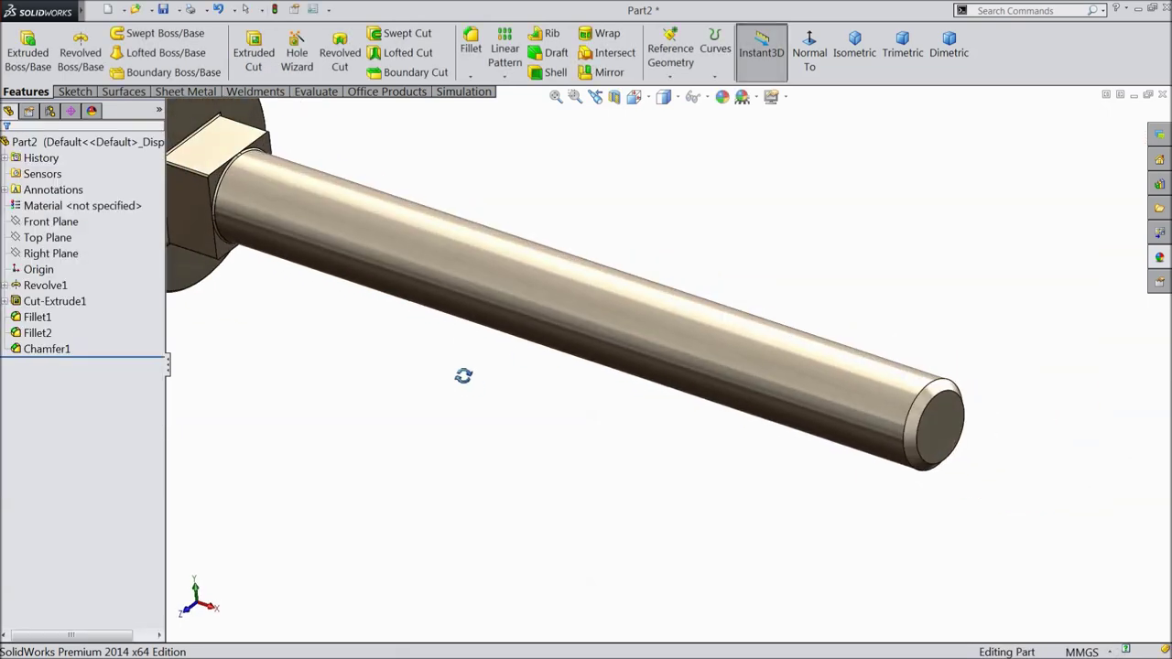
scroll(463, 377, up, 3)
scroll(444, 315, down, 2)
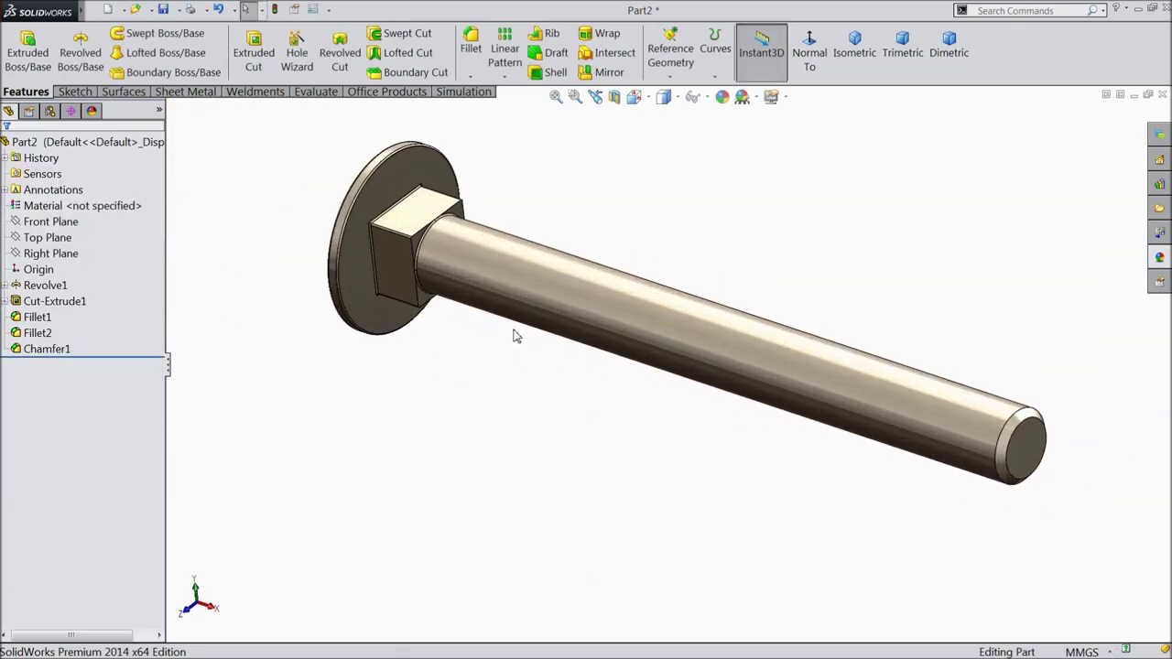
Start a sketch on the rod's end face, viewed straight on, and draw a circle centred on the origin.
click(1027, 463)
click(1075, 414)
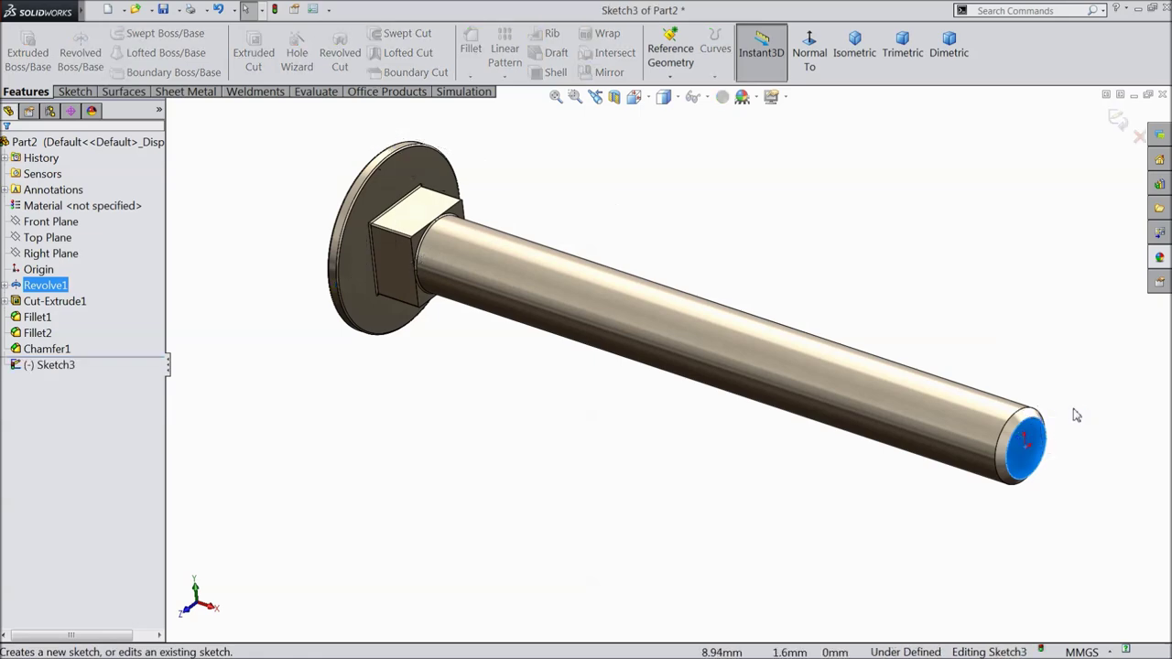
click(809, 52)
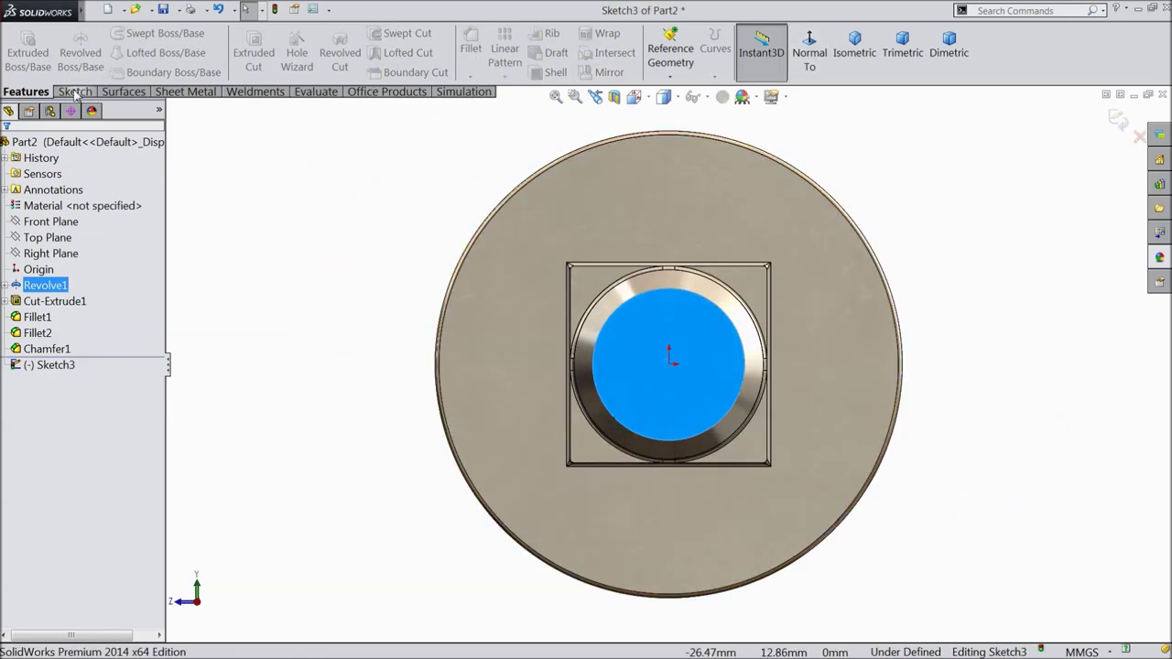
click(75, 92)
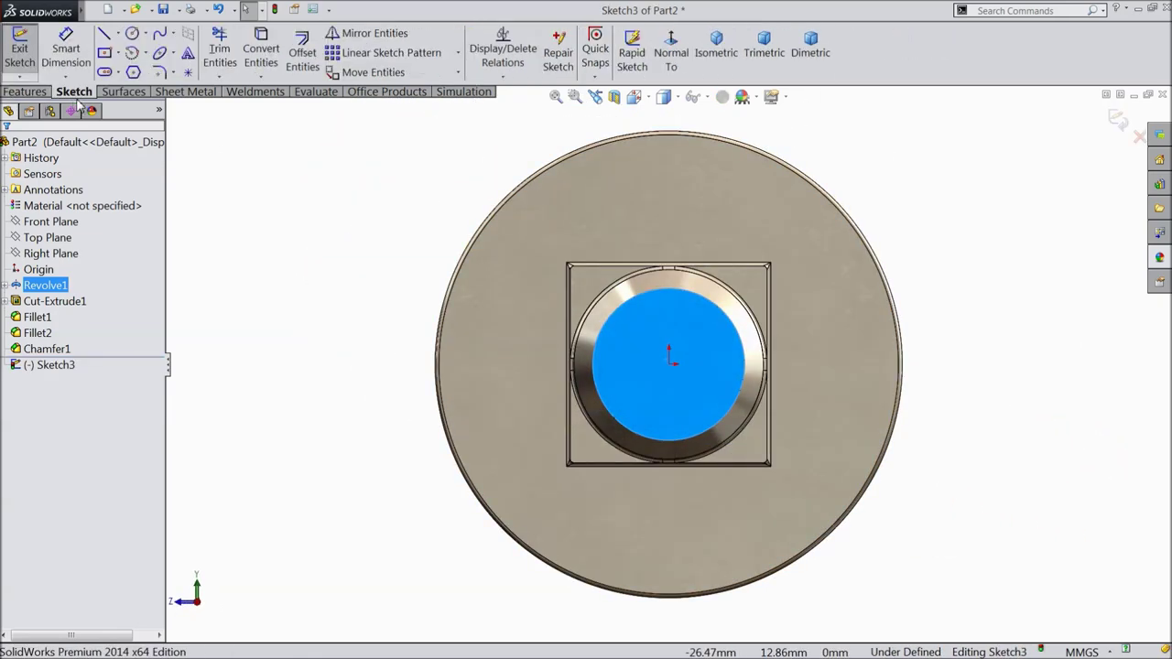
click(132, 35)
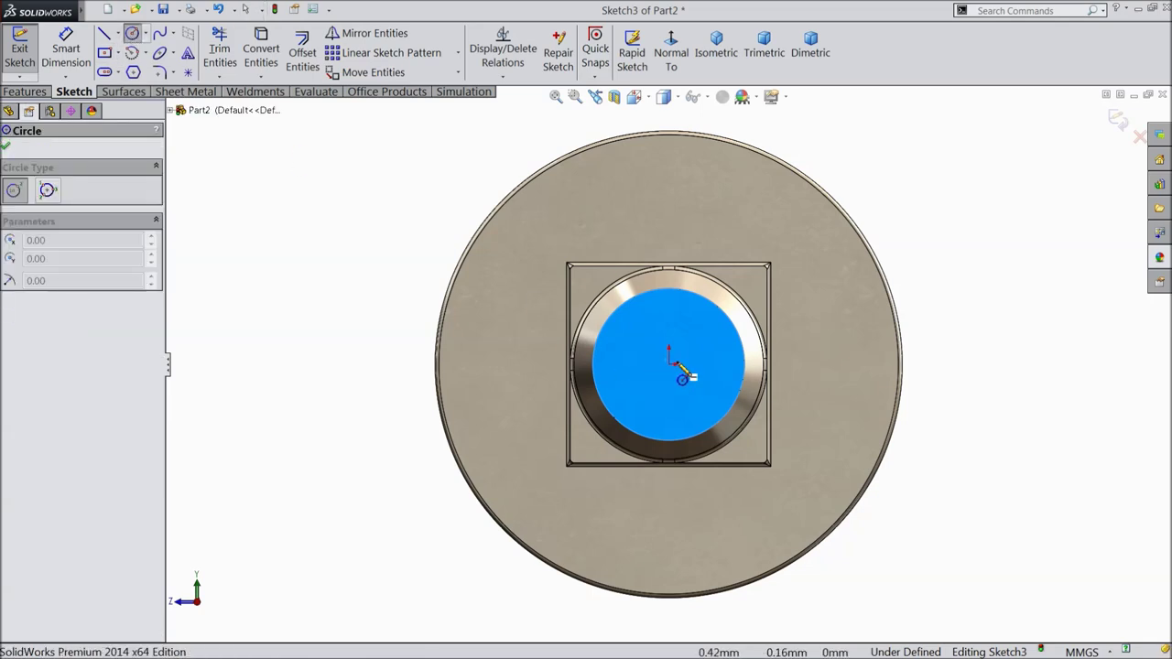
click(670, 361)
click(506, 330)
Dimension the circle's diameter to 8.38 mm.
click(66, 50)
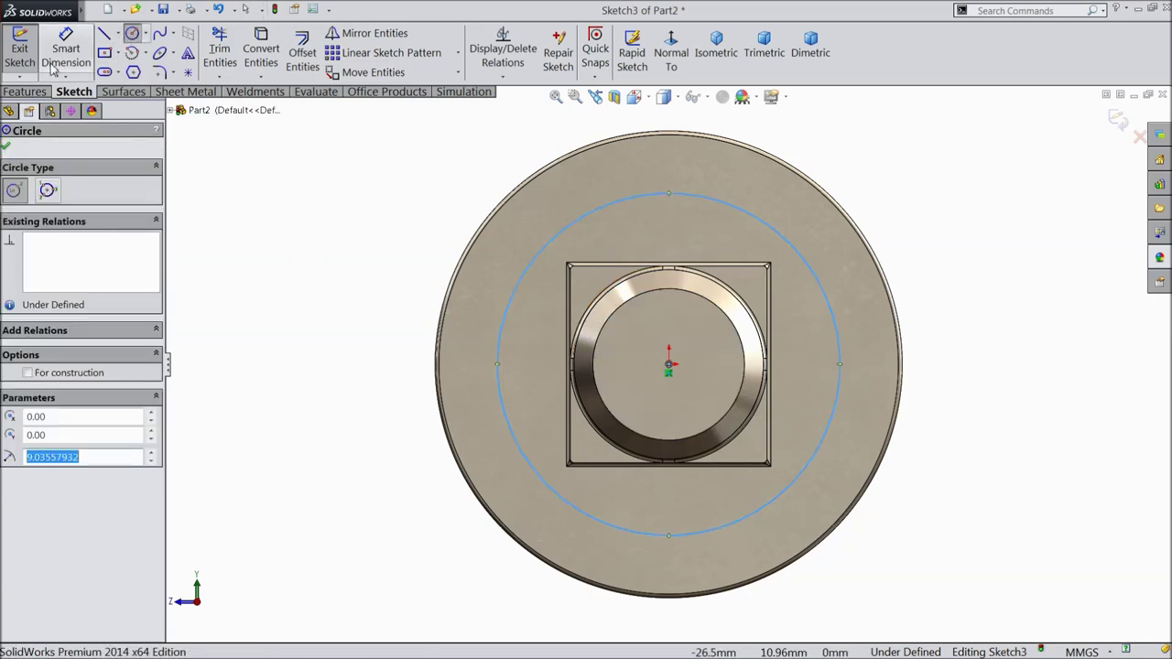
click(502, 358)
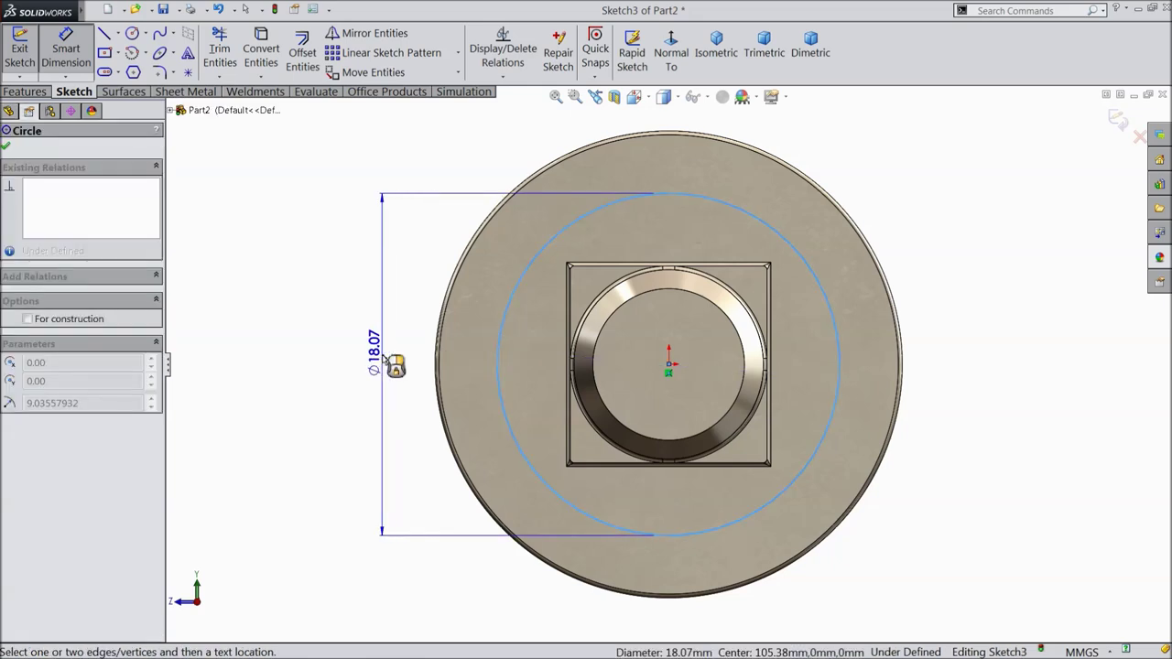
click(384, 360)
text(8.38)
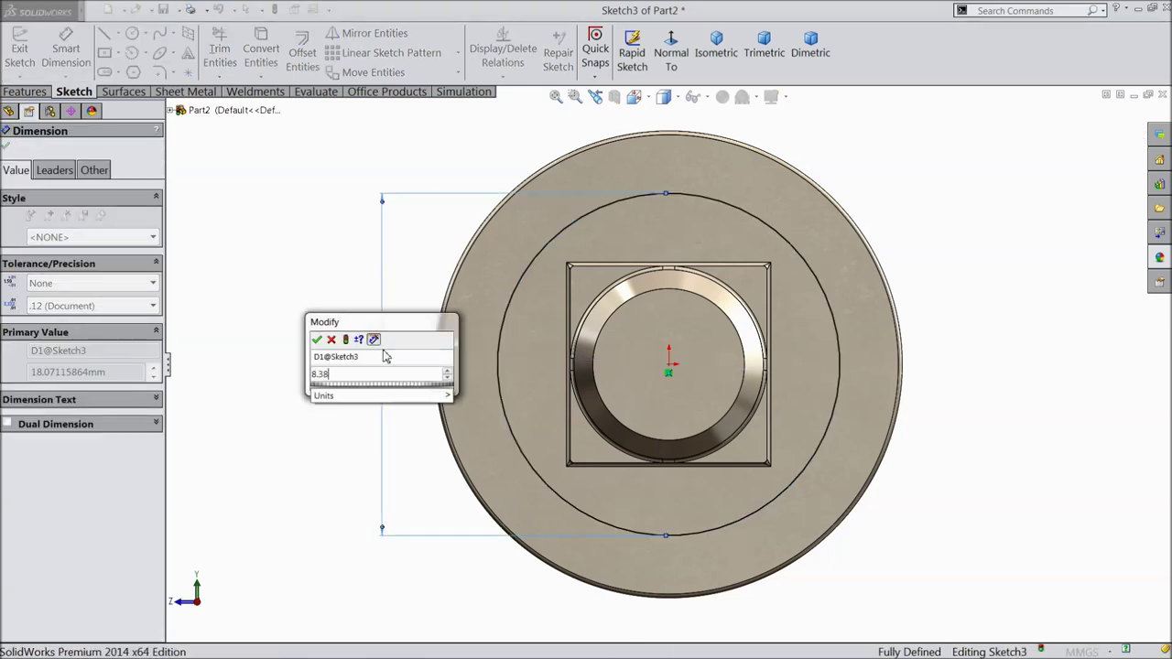
click(317, 339)
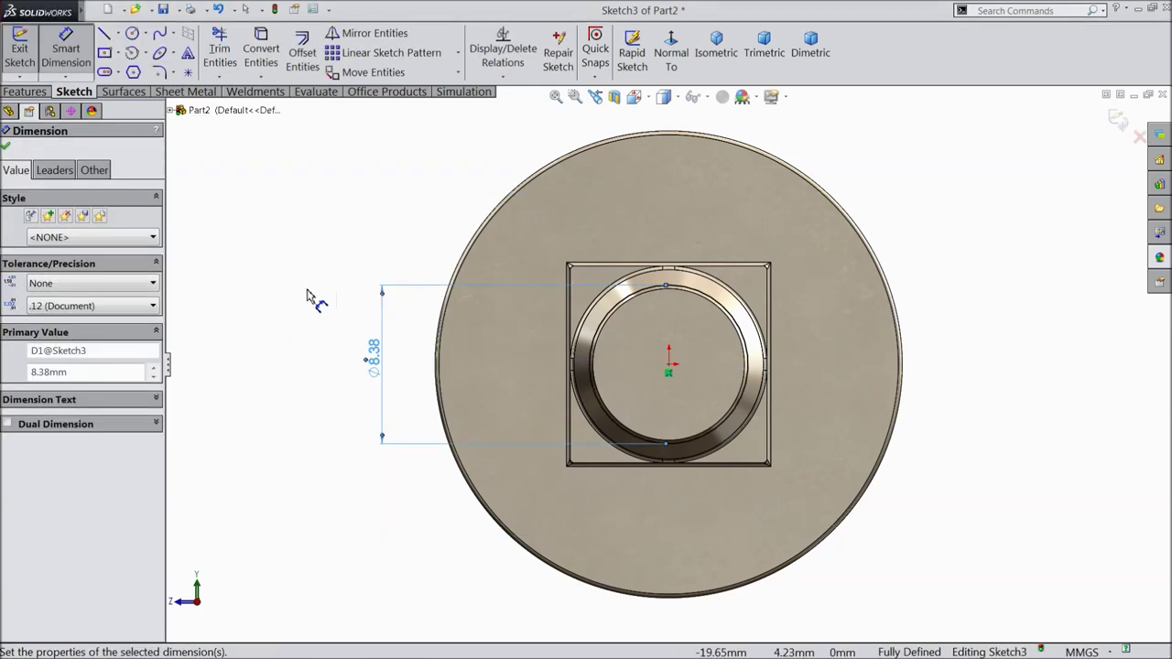
scroll(366, 295, up, 5)
middle_drag(369, 293, 416, 317)
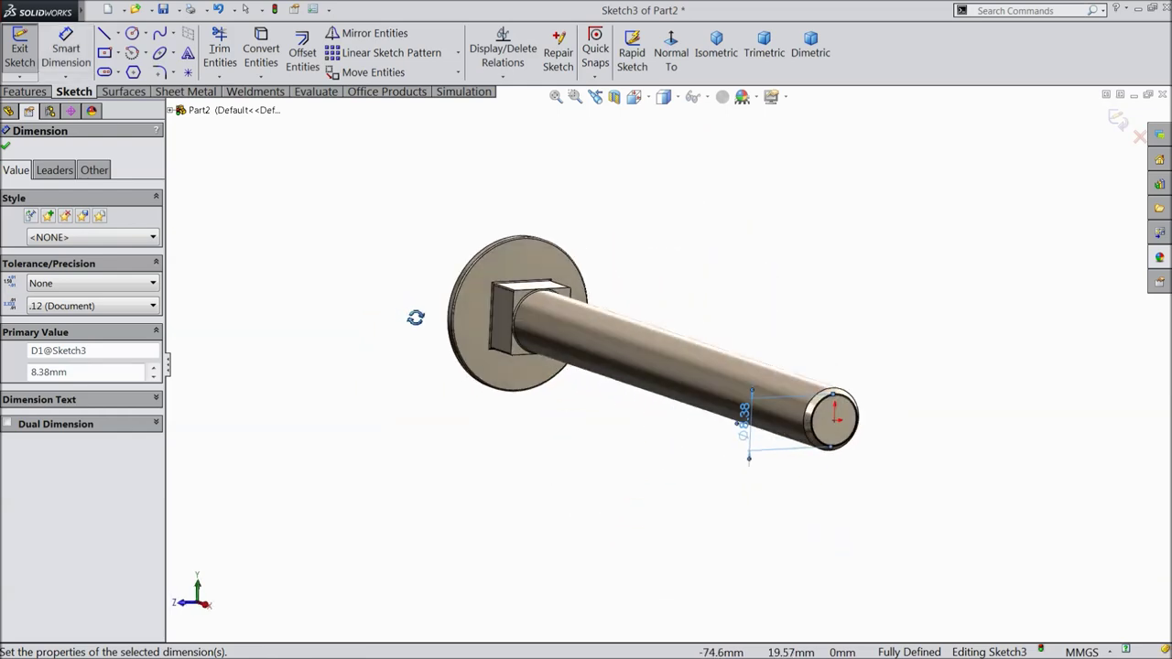
scroll(847, 445, down, 5)
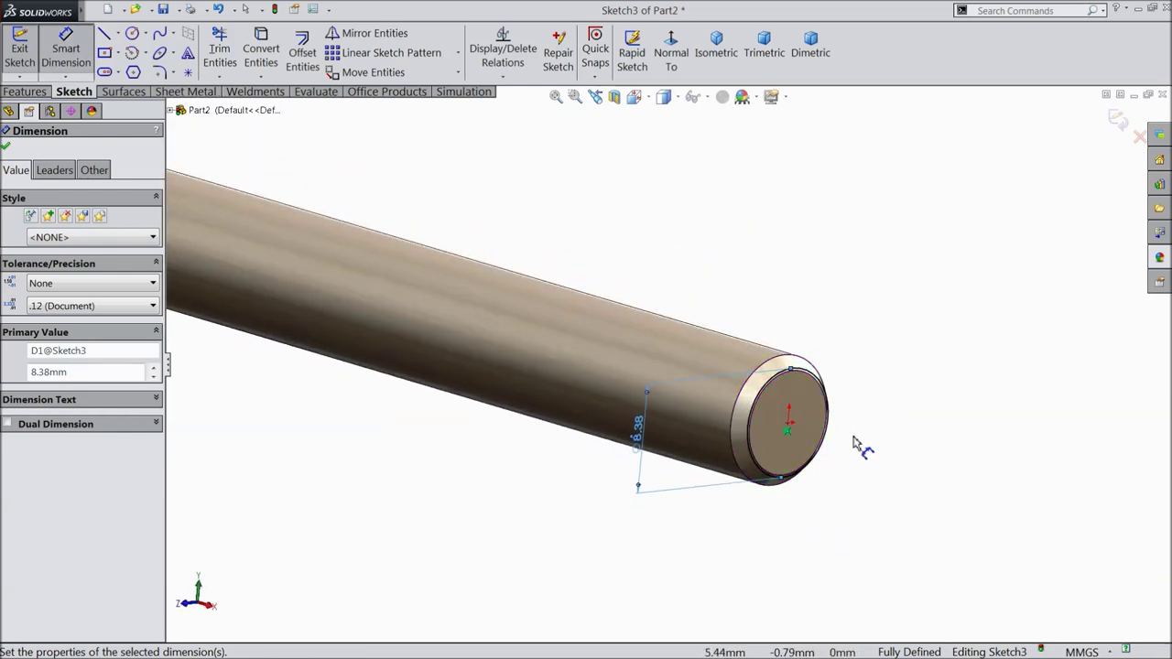
scroll(852, 443, down, 2)
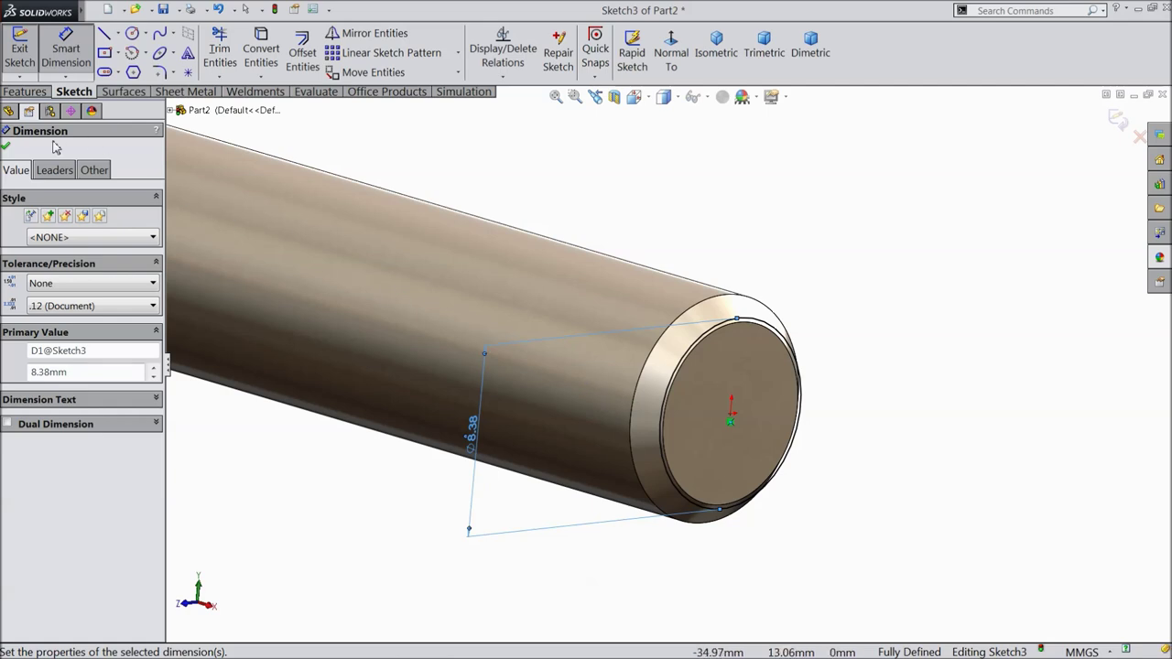
click(5, 148)
click(26, 92)
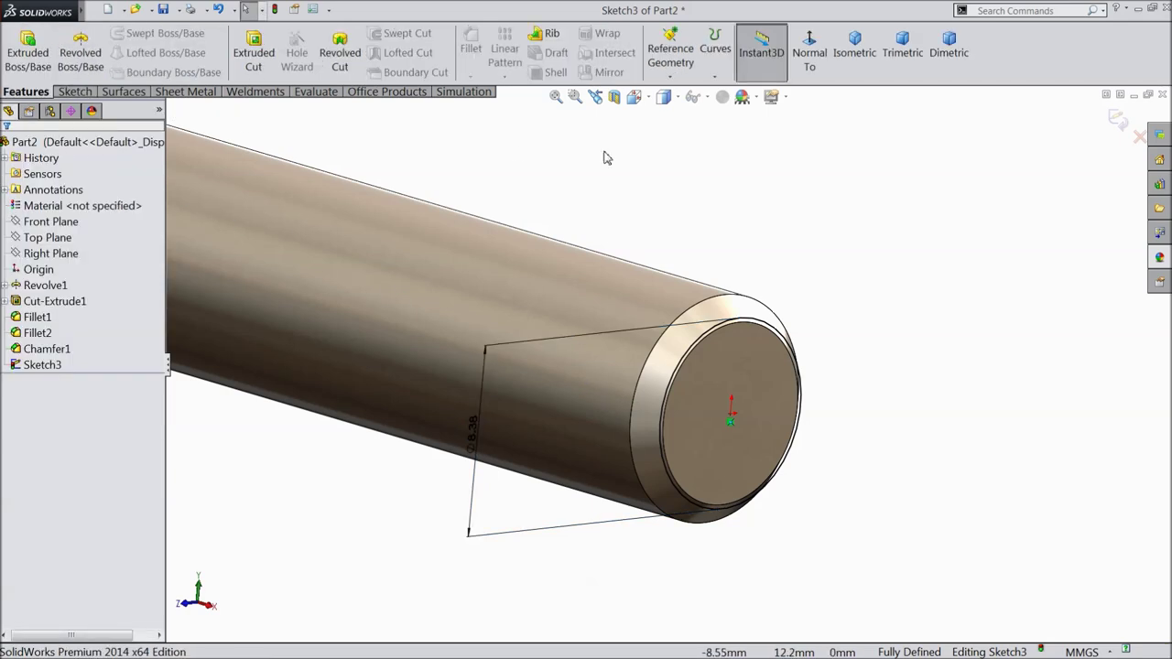
Create a Pitch and Revolution helix from the circle with a 1.5 mm pitch.
click(714, 78)
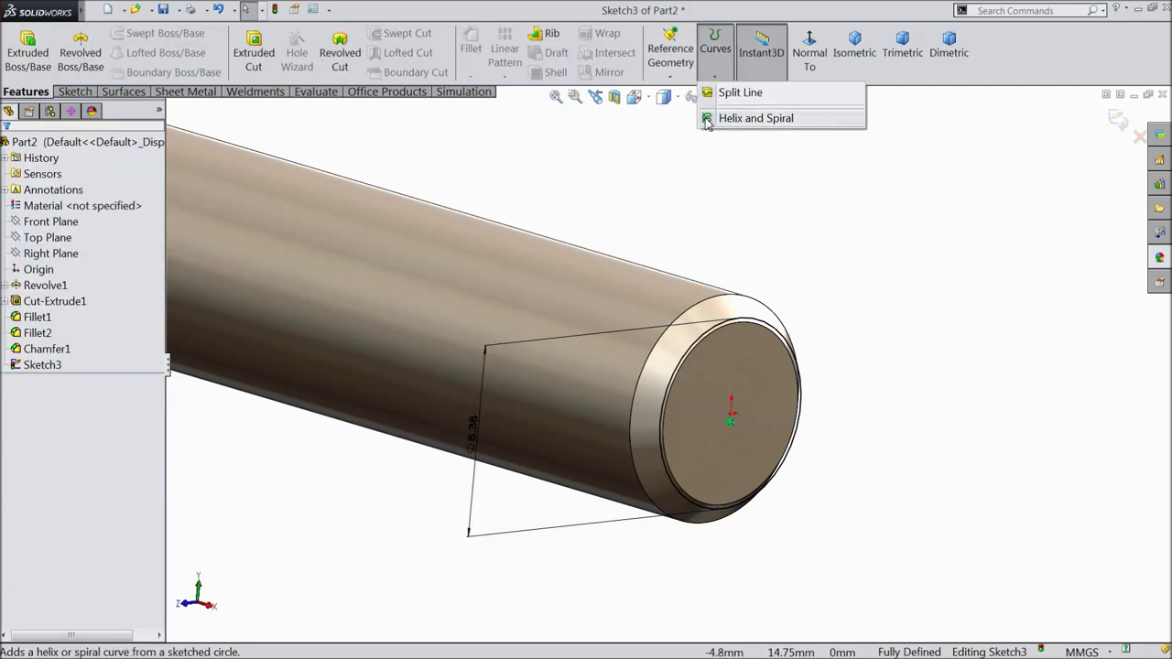
click(747, 119)
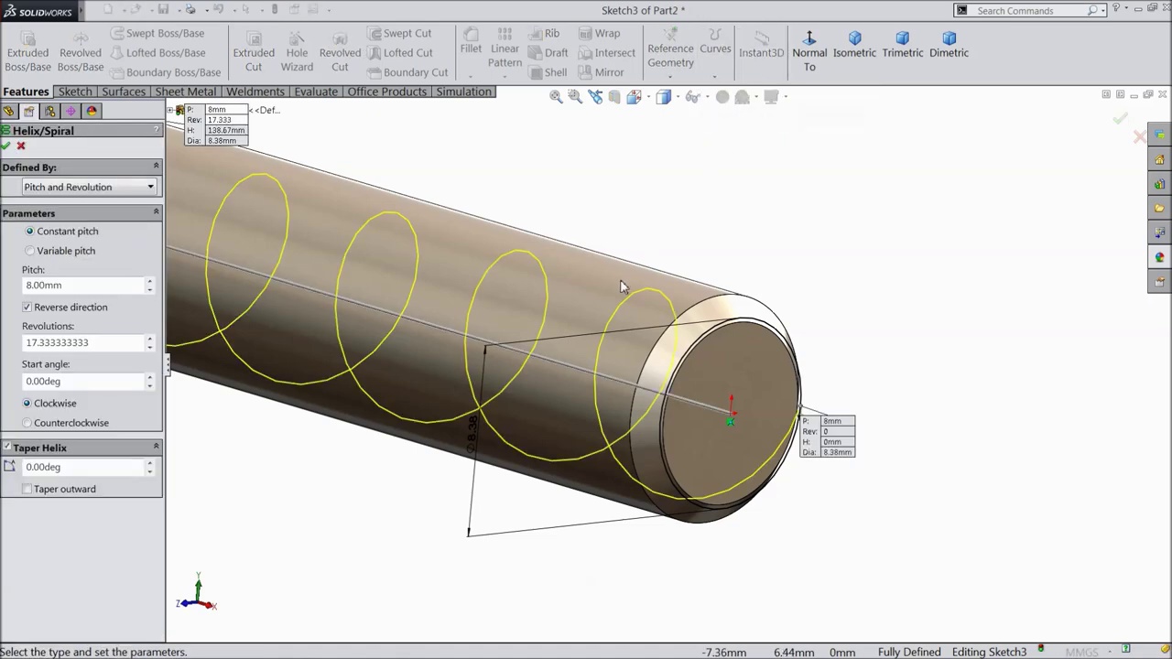
scroll(618, 284, up, 4)
scroll(492, 298, down, 2)
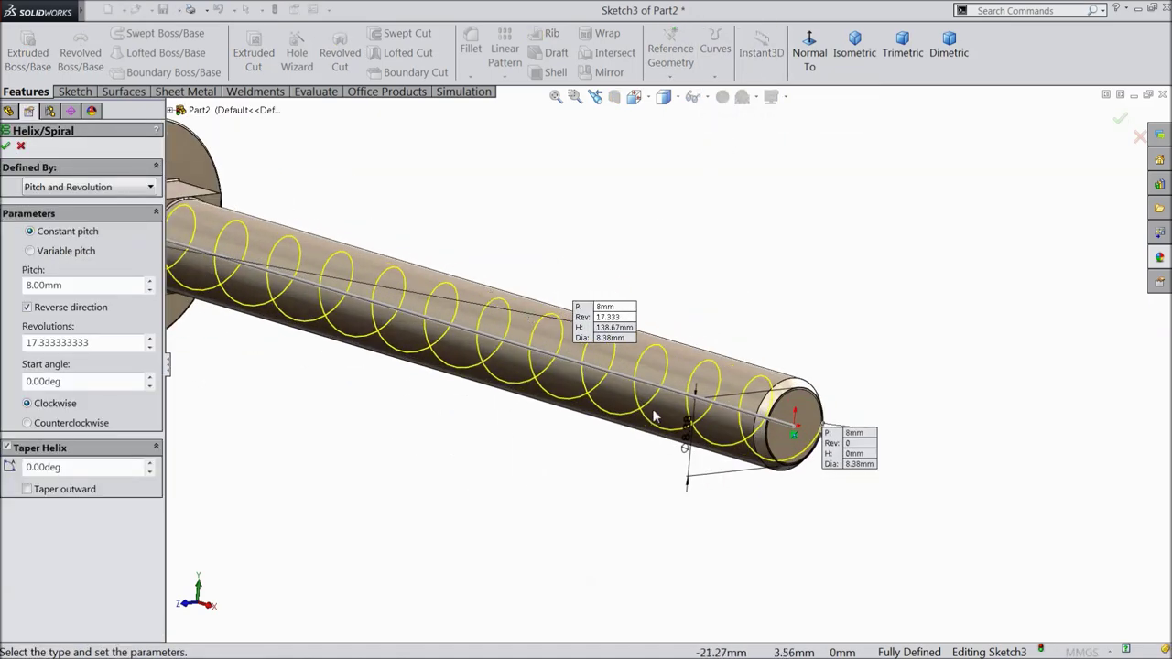
scroll(650, 410, down, 3)
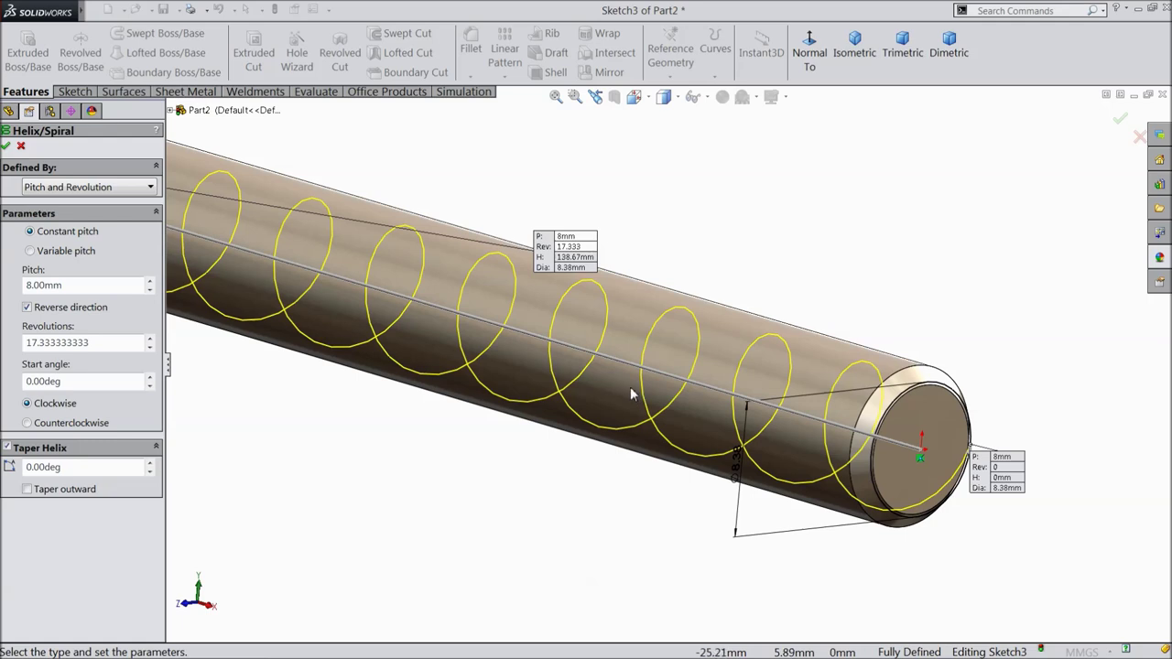
click(74, 193)
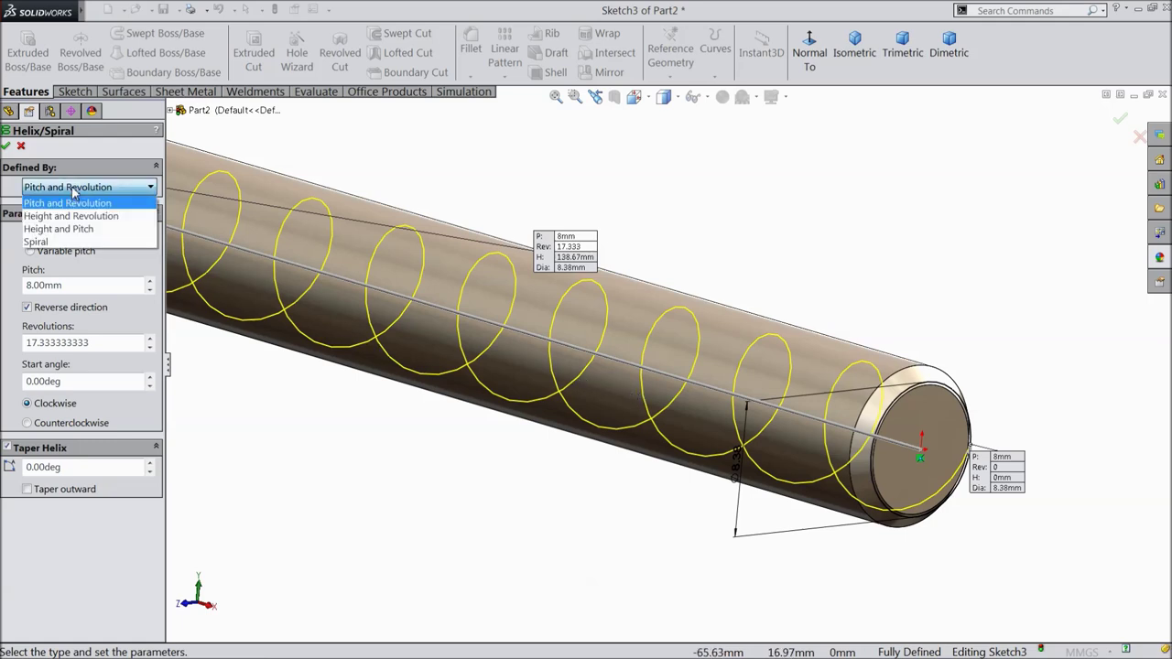
click(69, 202)
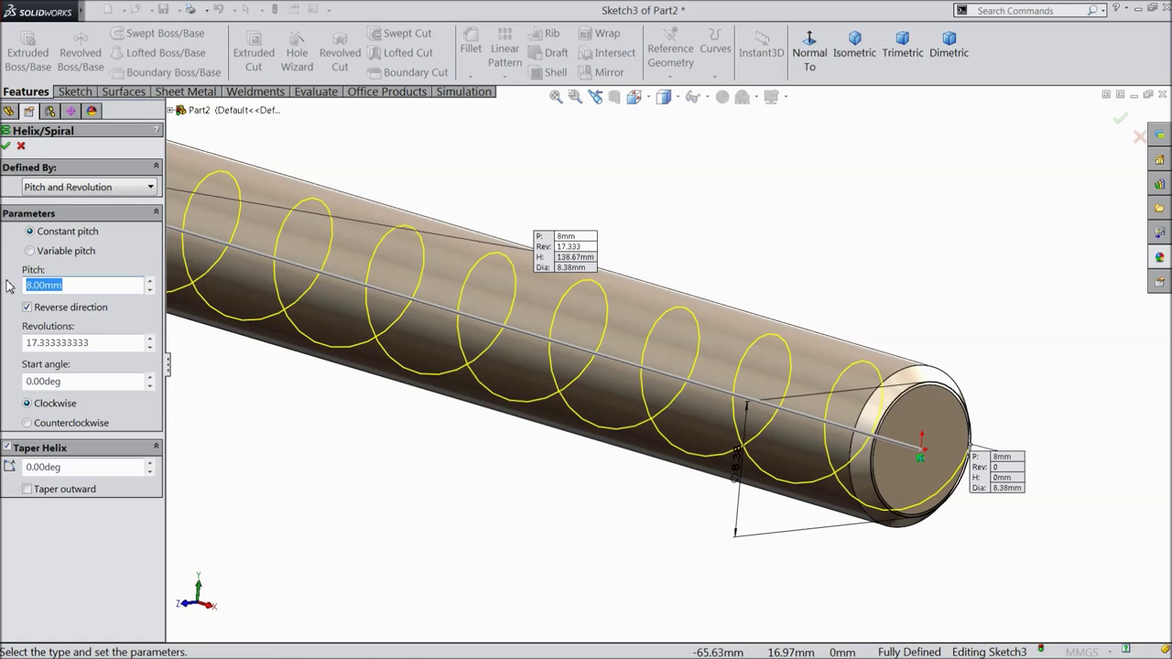
key(Return)
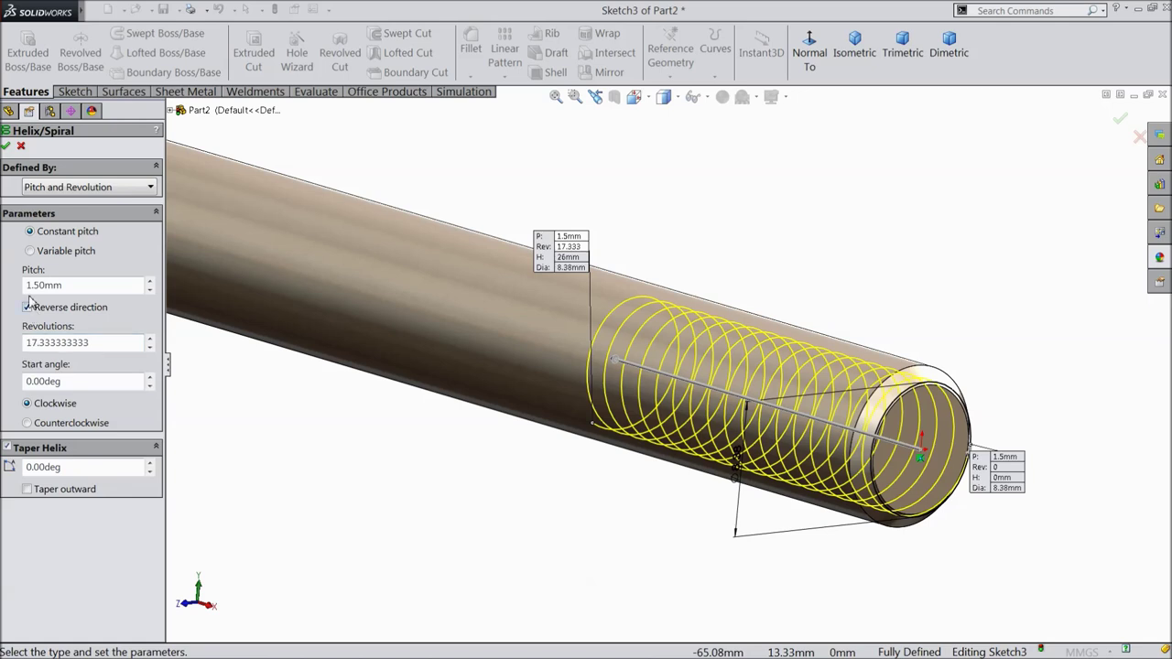
click(8, 147)
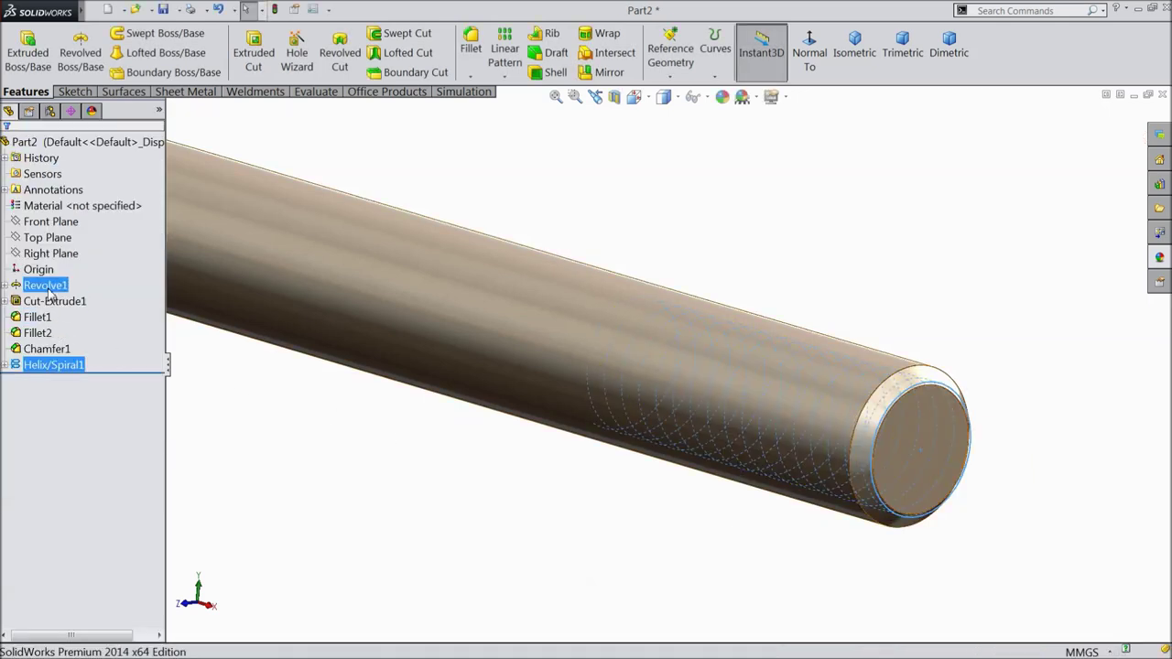
Open a new sketch on the Top Plane, viewed normal and zoomed into the threaded end.
click(50, 240)
middle_drag(332, 419, 319, 366)
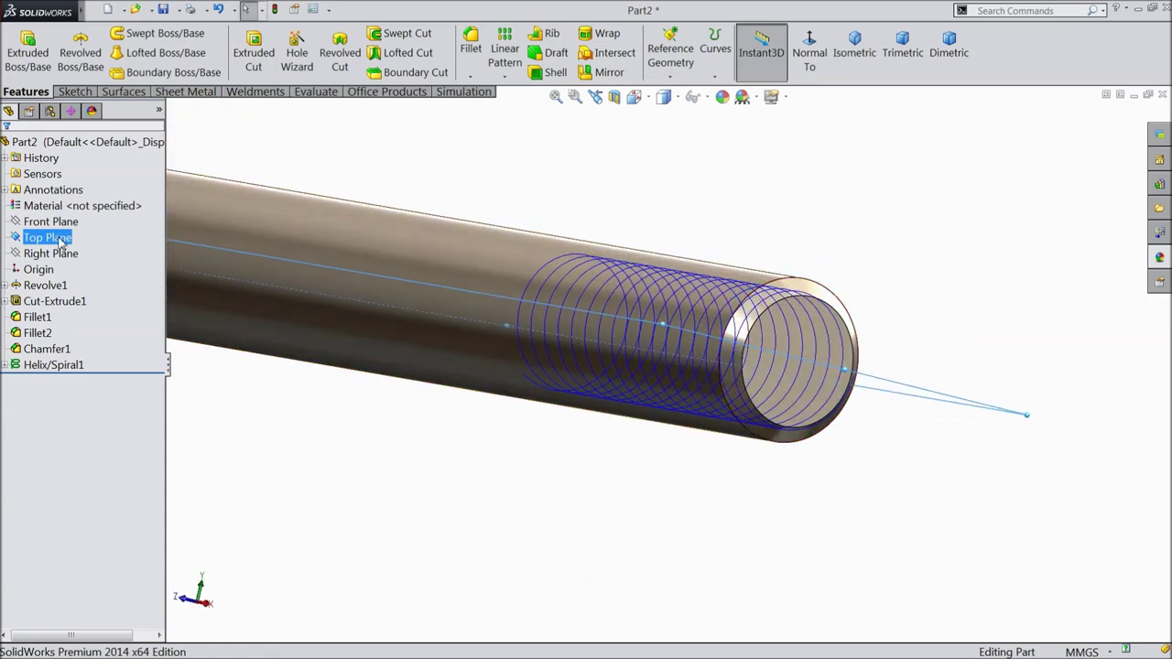
click(67, 93)
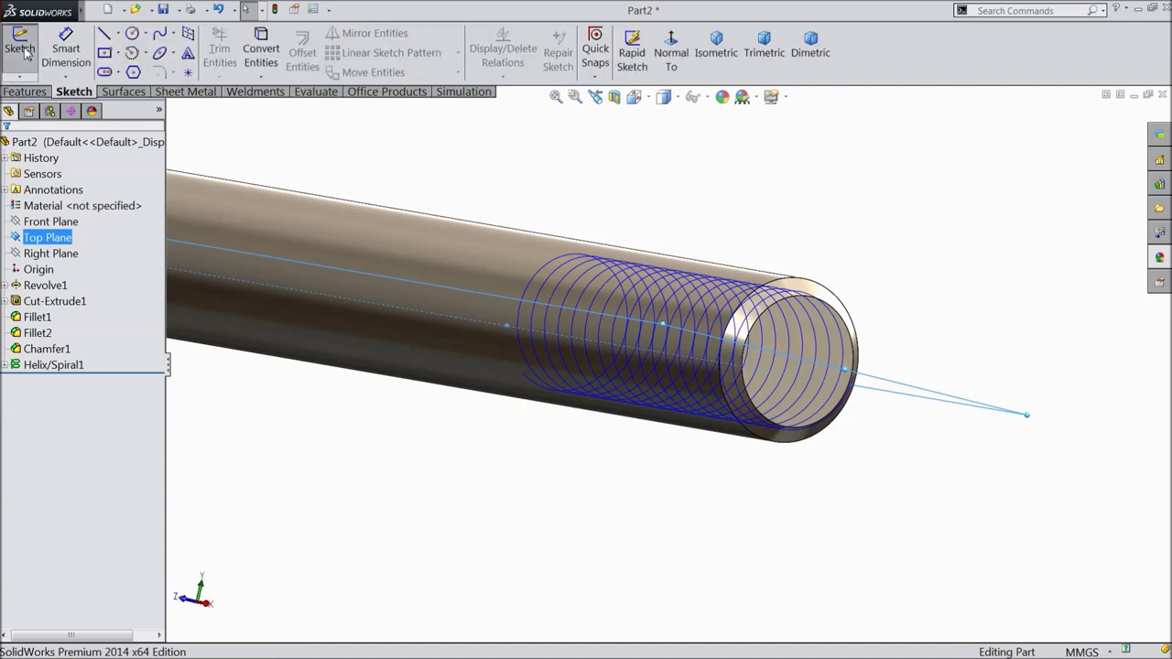
click(20, 47)
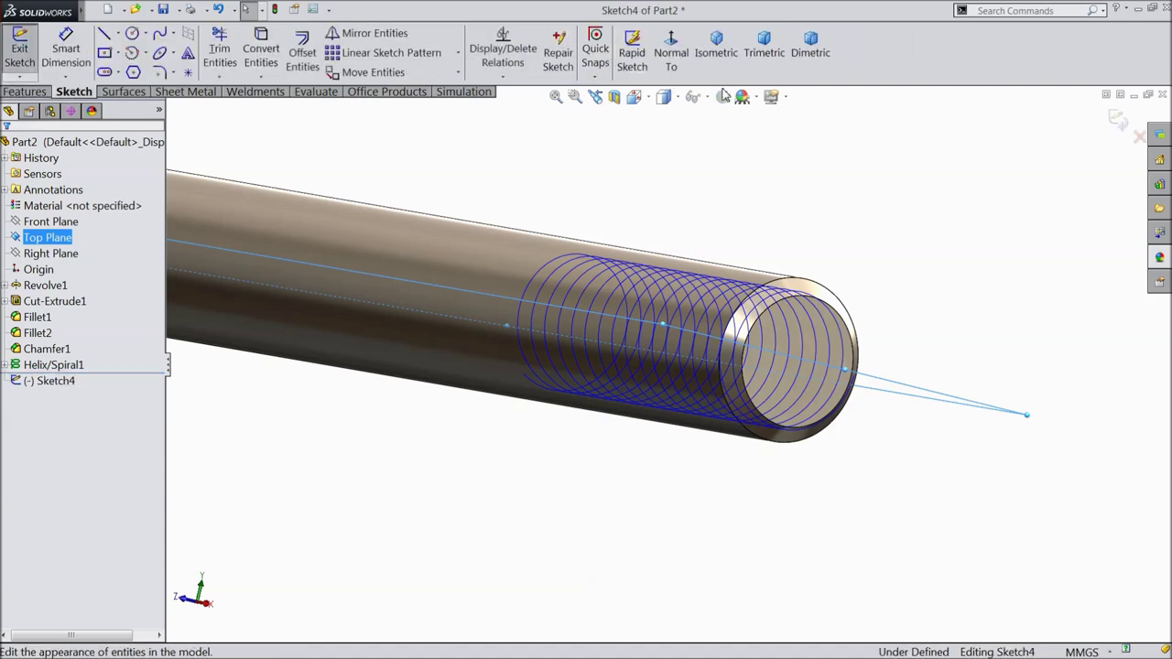
click(668, 55)
scroll(984, 357, down, 4)
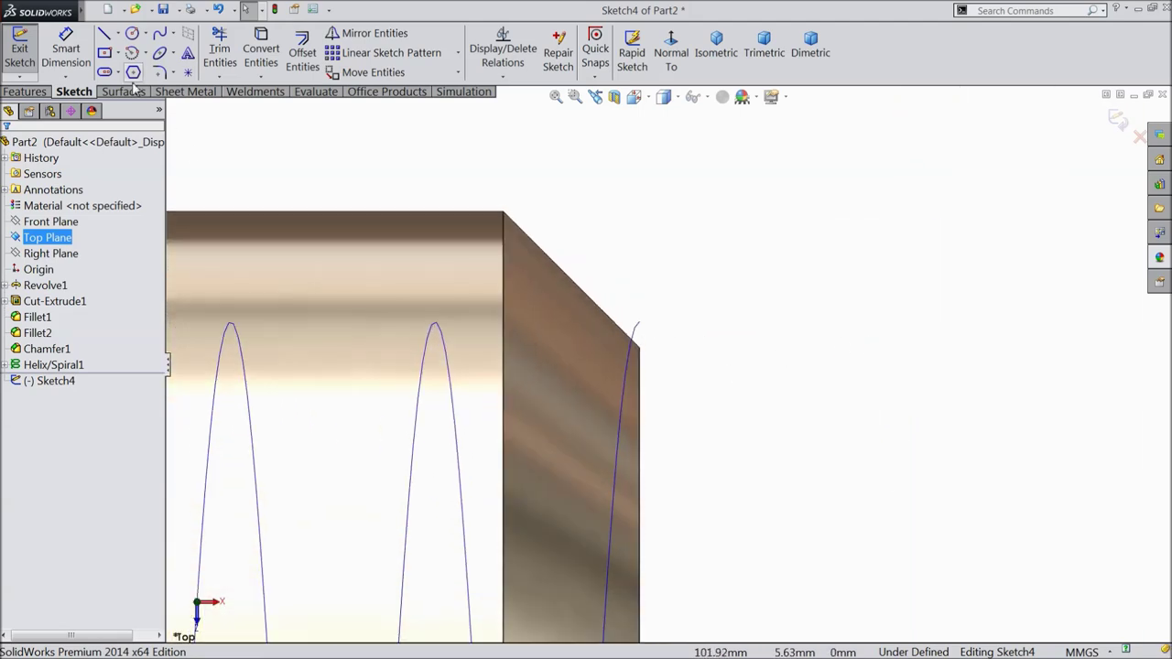
Draw a closed inverted triangle and a line from its bottom vertex to the top edge's midpoint.
click(104, 34)
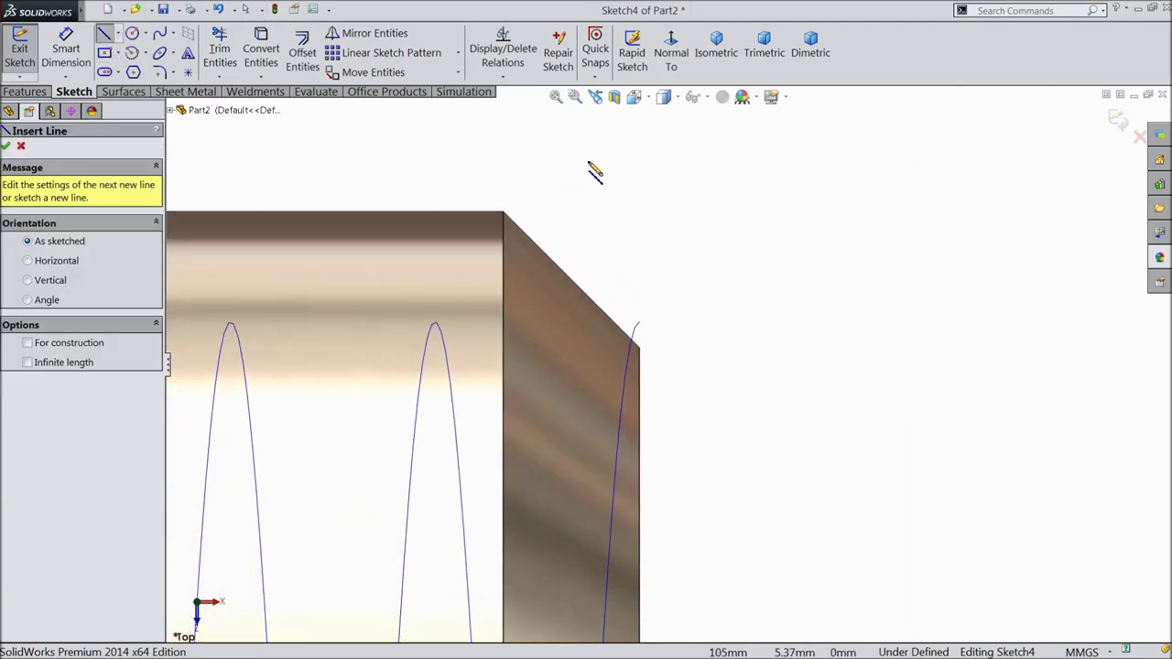
click(587, 161)
click(745, 161)
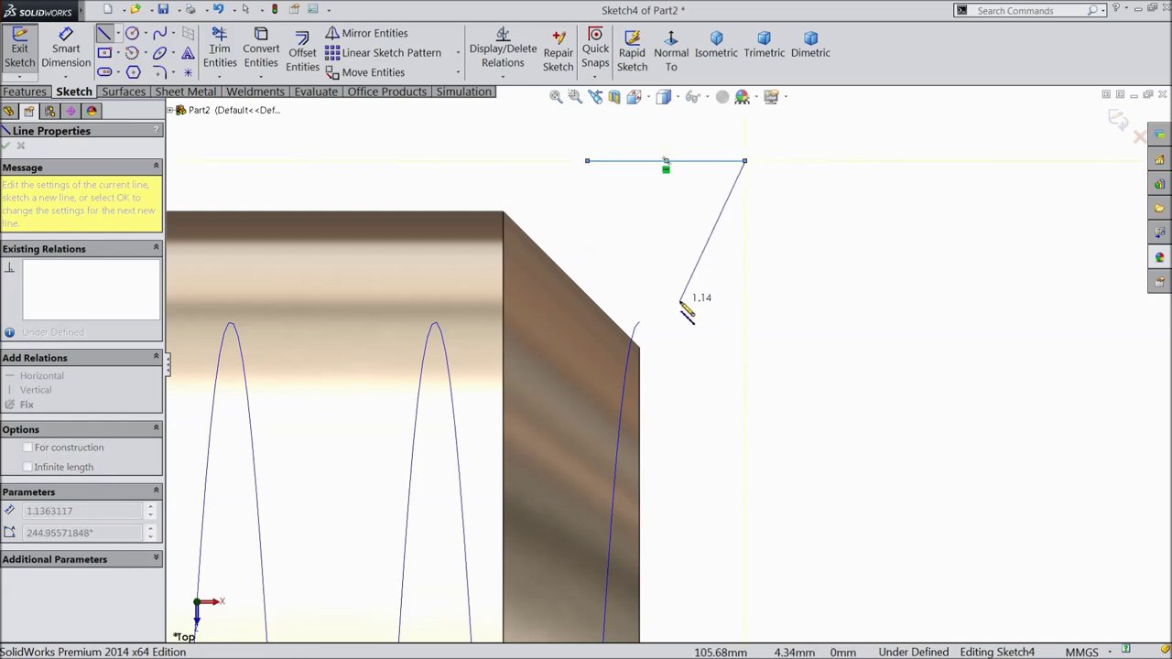
click(679, 300)
click(587, 162)
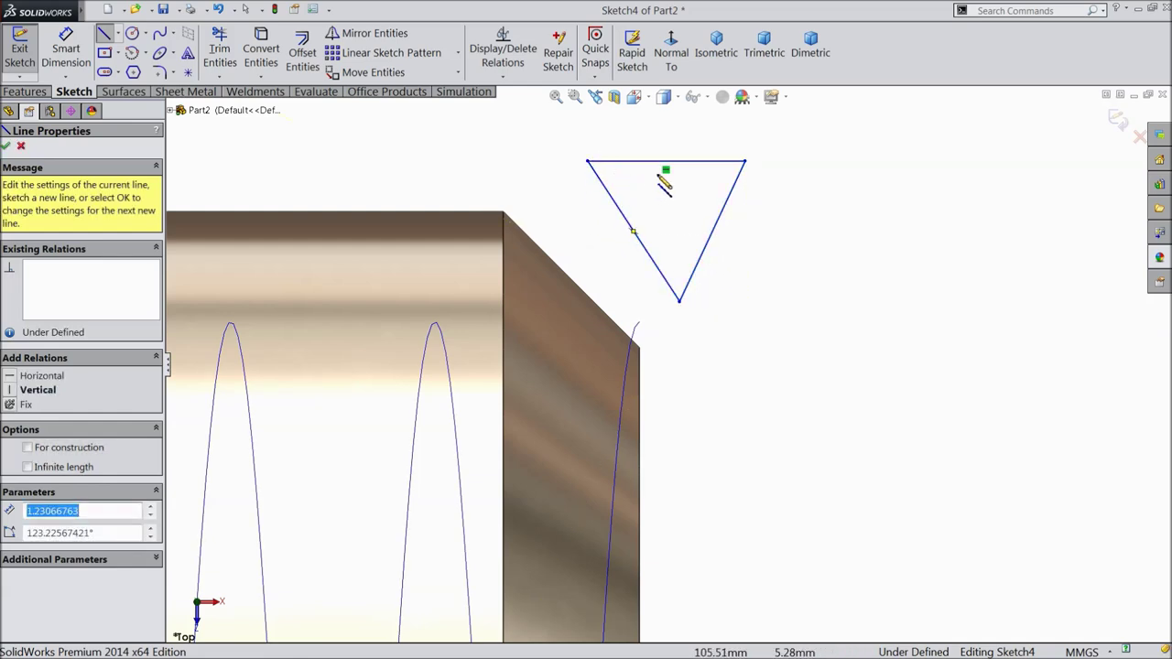
click(681, 302)
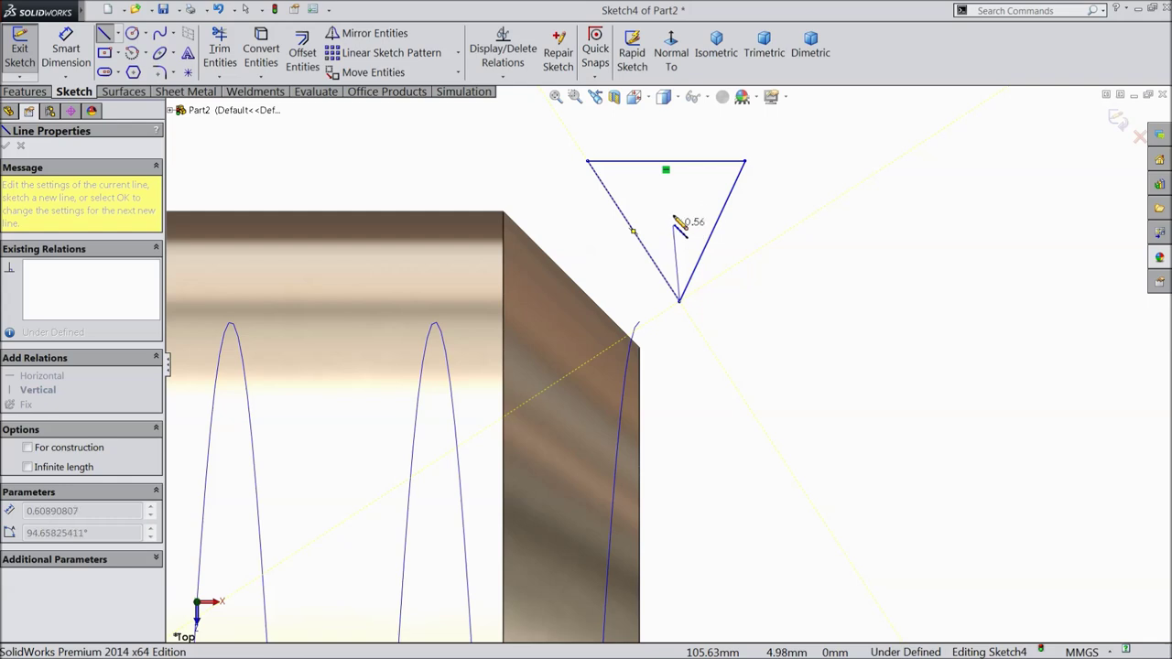
click(666, 162)
right_click(669, 163)
click(698, 123)
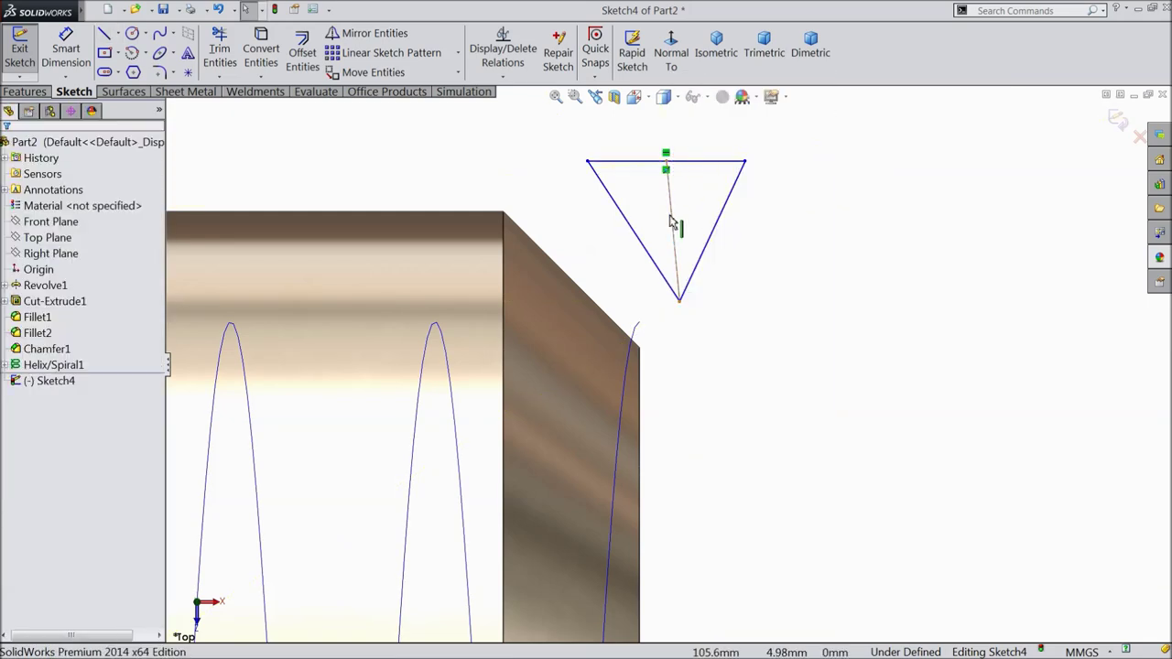
Make the centre line a vertical construction line.
scroll(675, 233, up, 2)
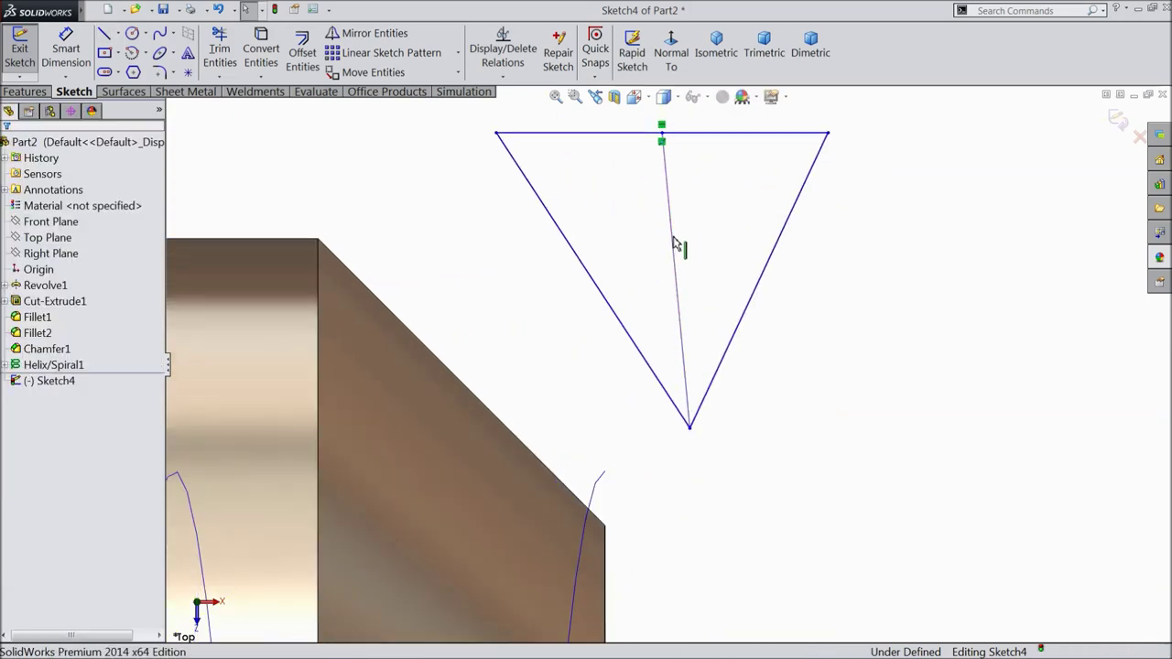
click(675, 244)
click(721, 202)
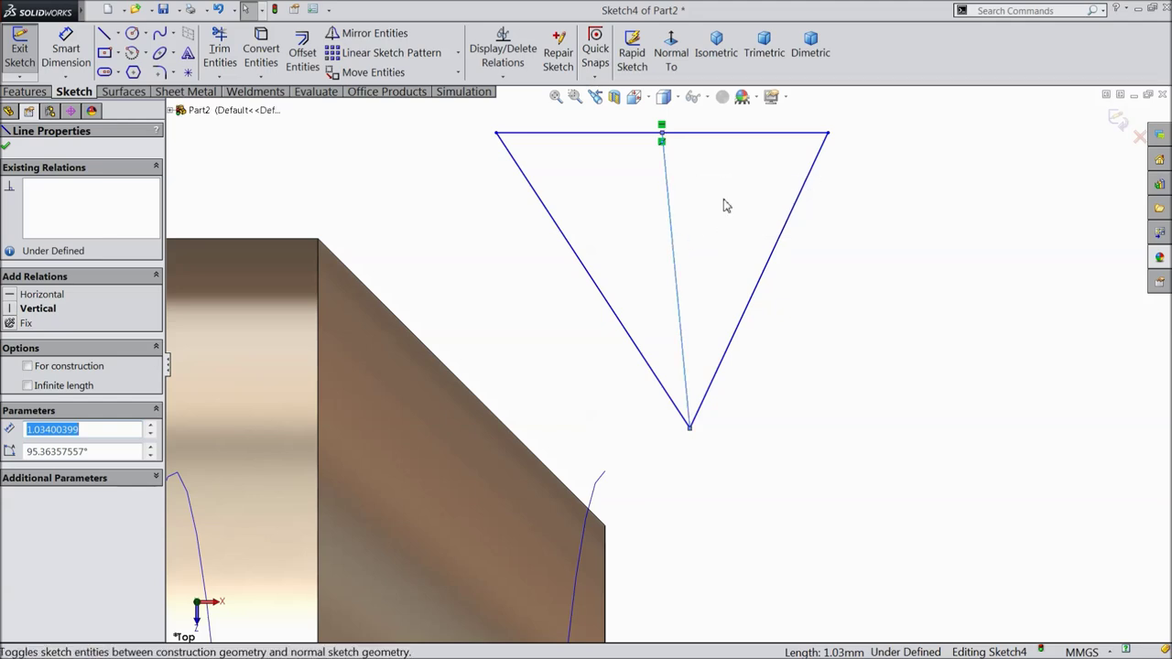
click(675, 236)
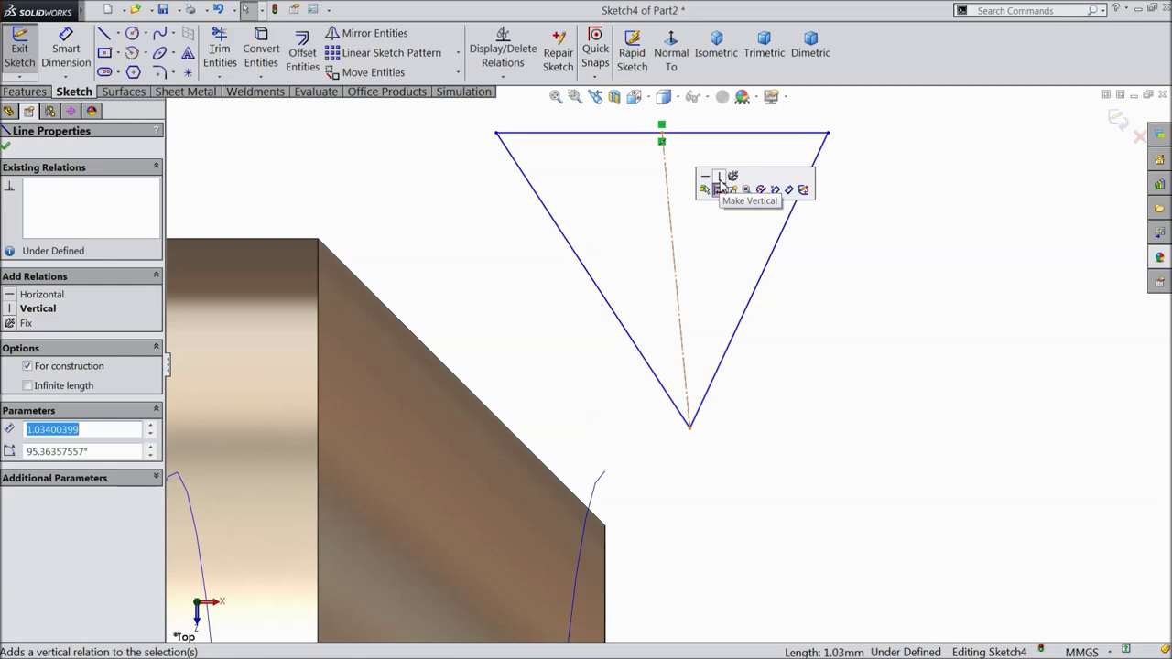
click(720, 186)
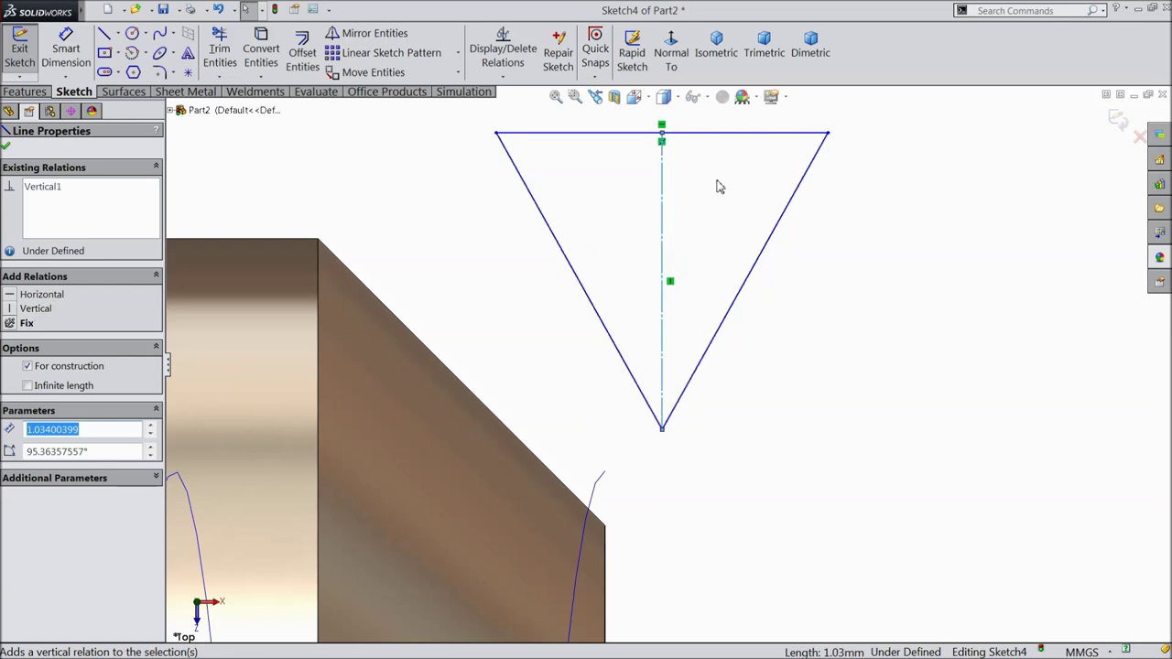
key(z)
click(783, 250)
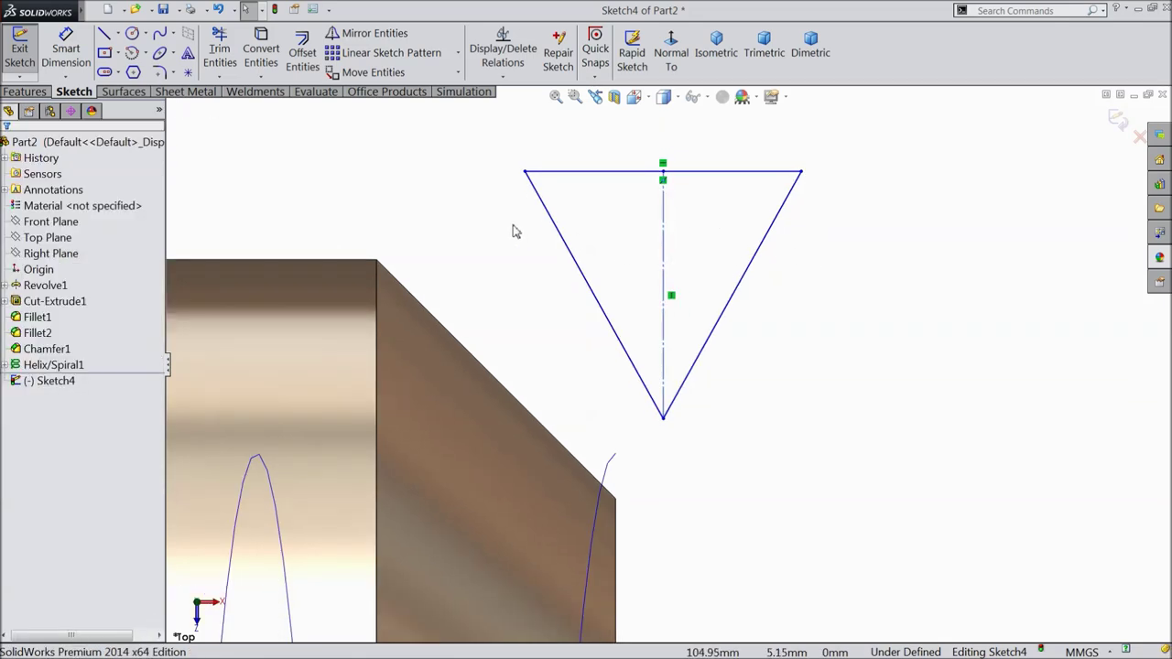
click(66, 47)
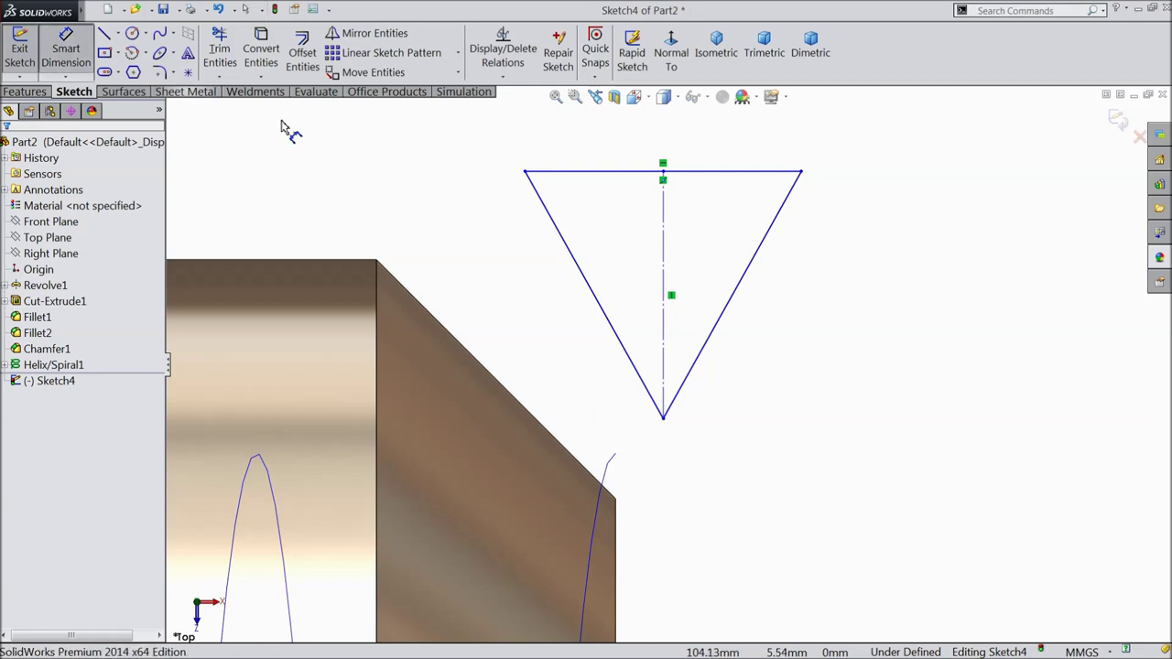
Dimension the angle between the triangle's slanted sides to 65°.
click(761, 248)
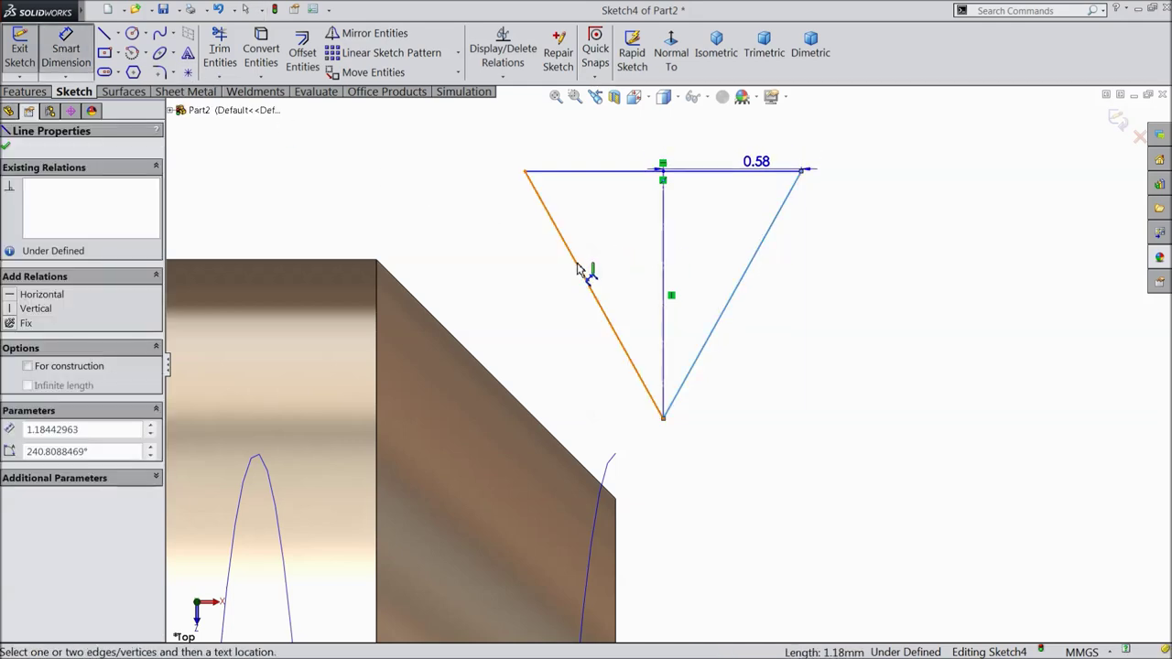
click(579, 262)
click(674, 151)
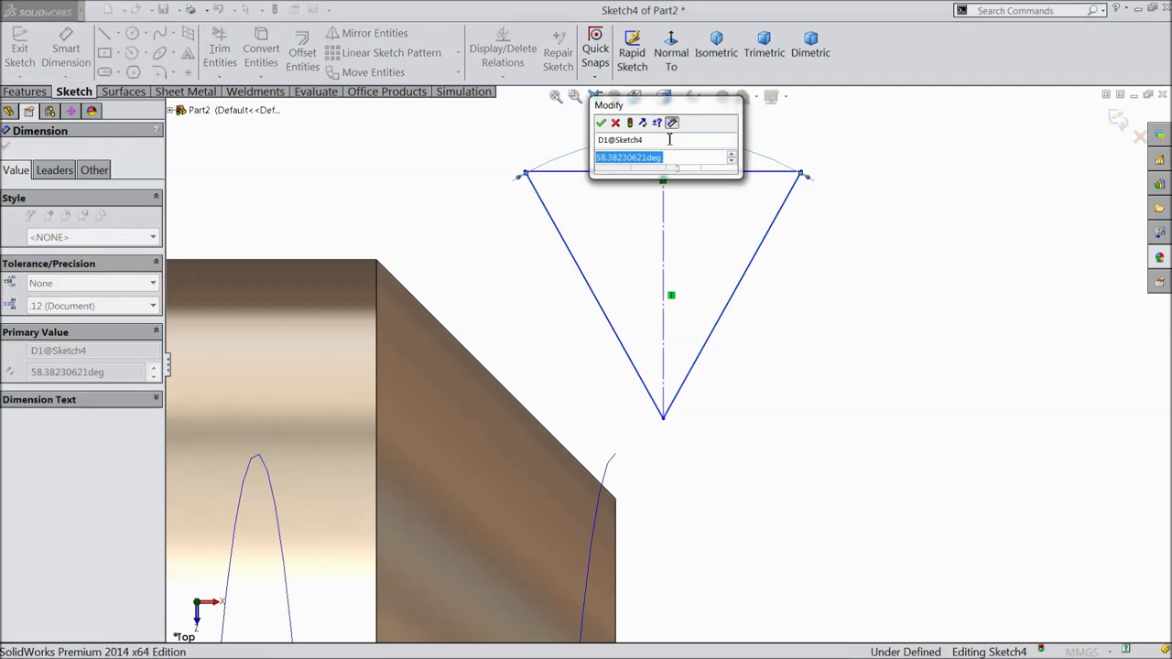
text(65)
key(Return)
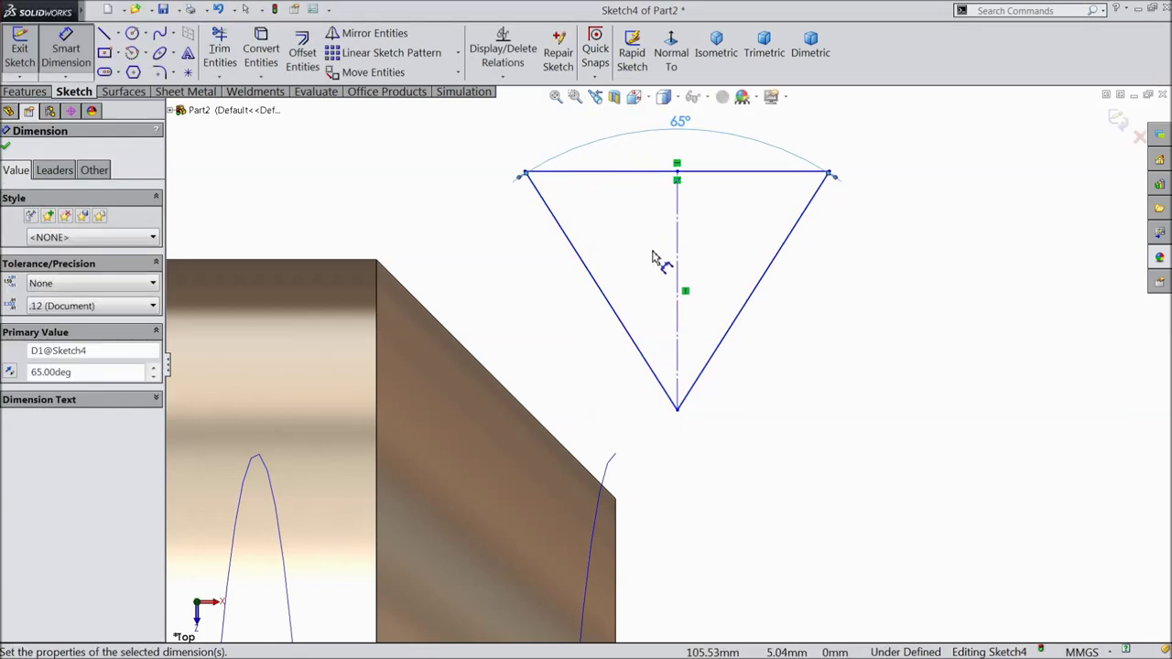
Dimension the triangle's height, top edge to bottom vertex, to 1.2 mm.
click(718, 174)
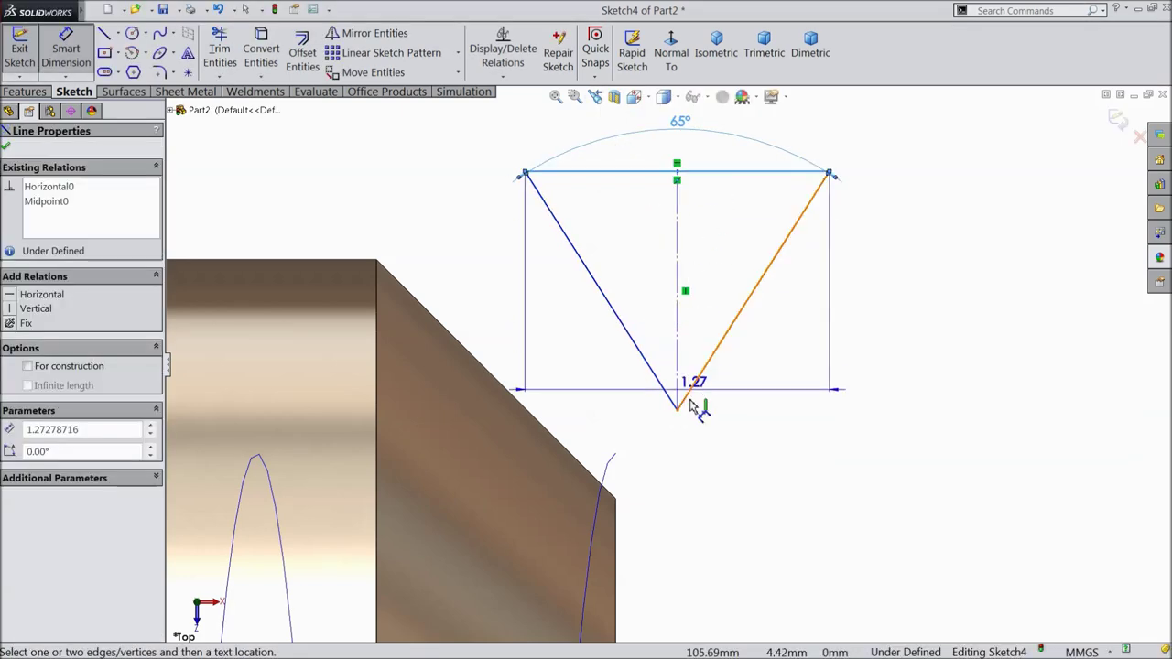
click(679, 409)
click(889, 310)
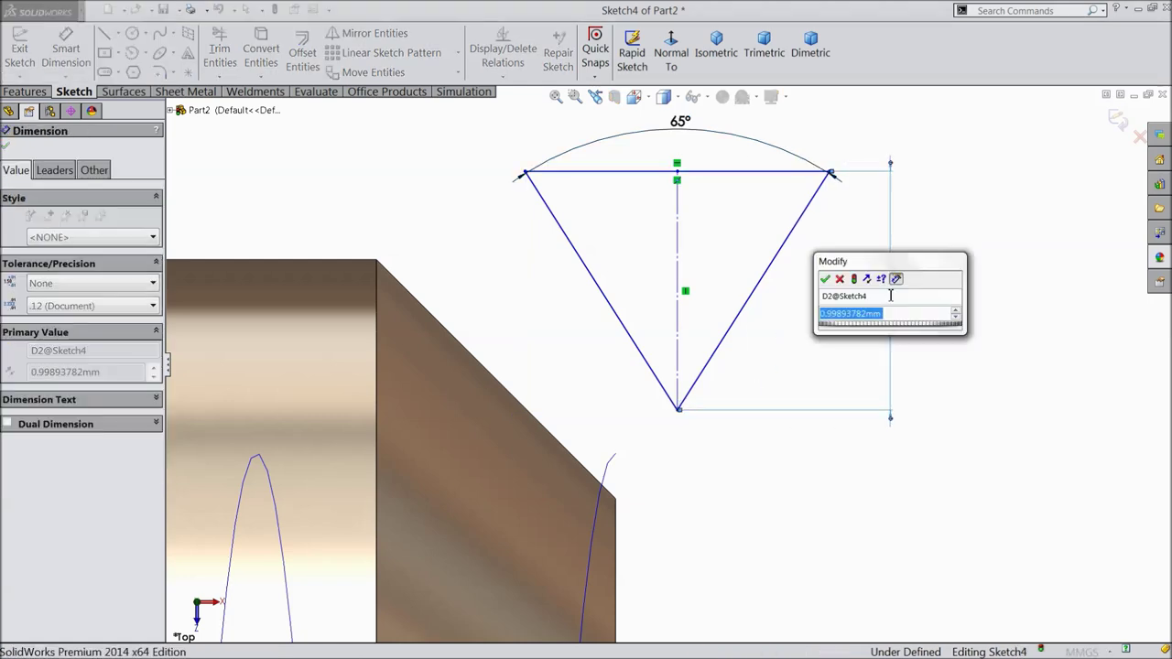
text(1.2)
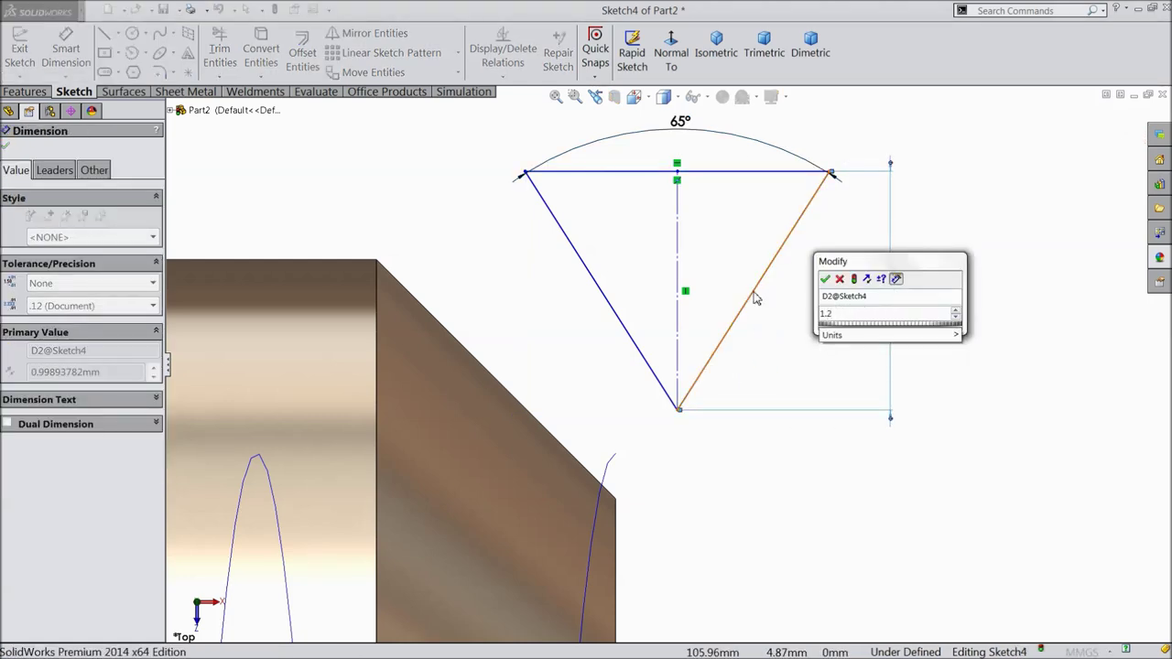
key(Return)
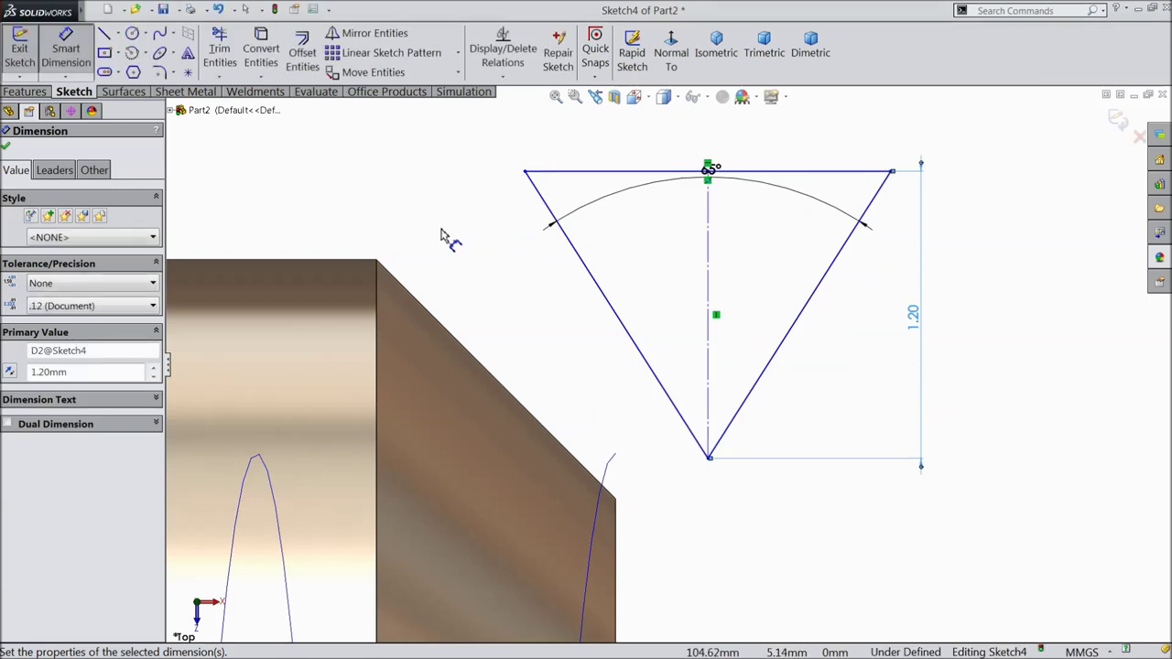
key(Escape)
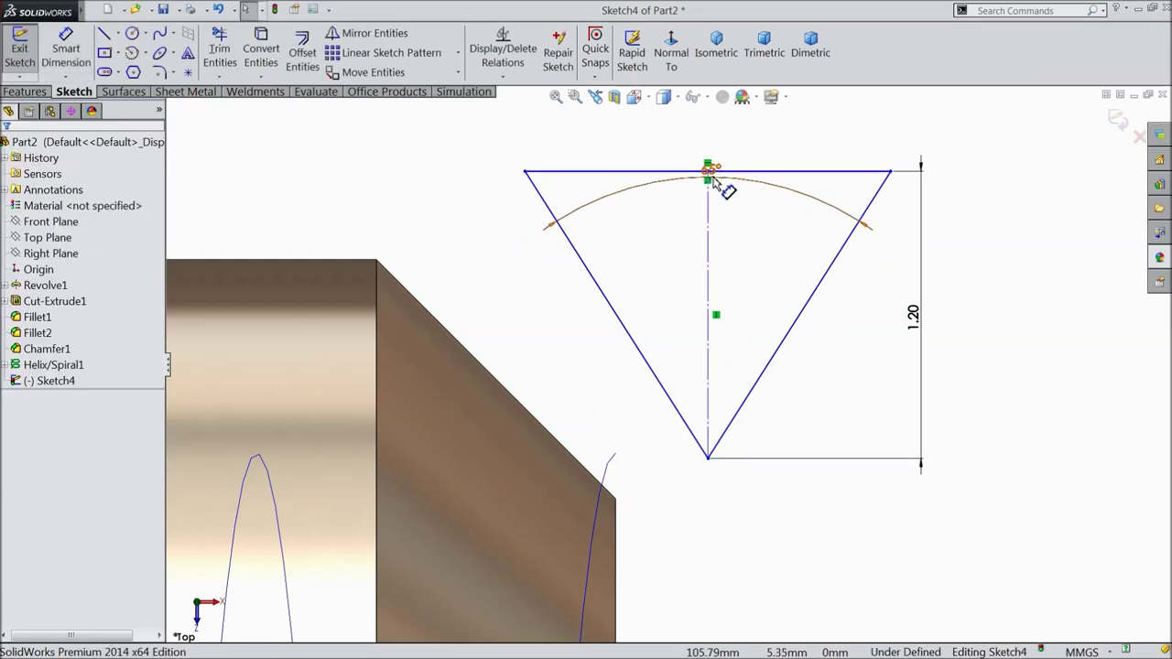
click(715, 139)
Add a Pierce relation between the triangle's bottom vertex and the helix, then exit Sketch4.
scroll(696, 348, up, 3)
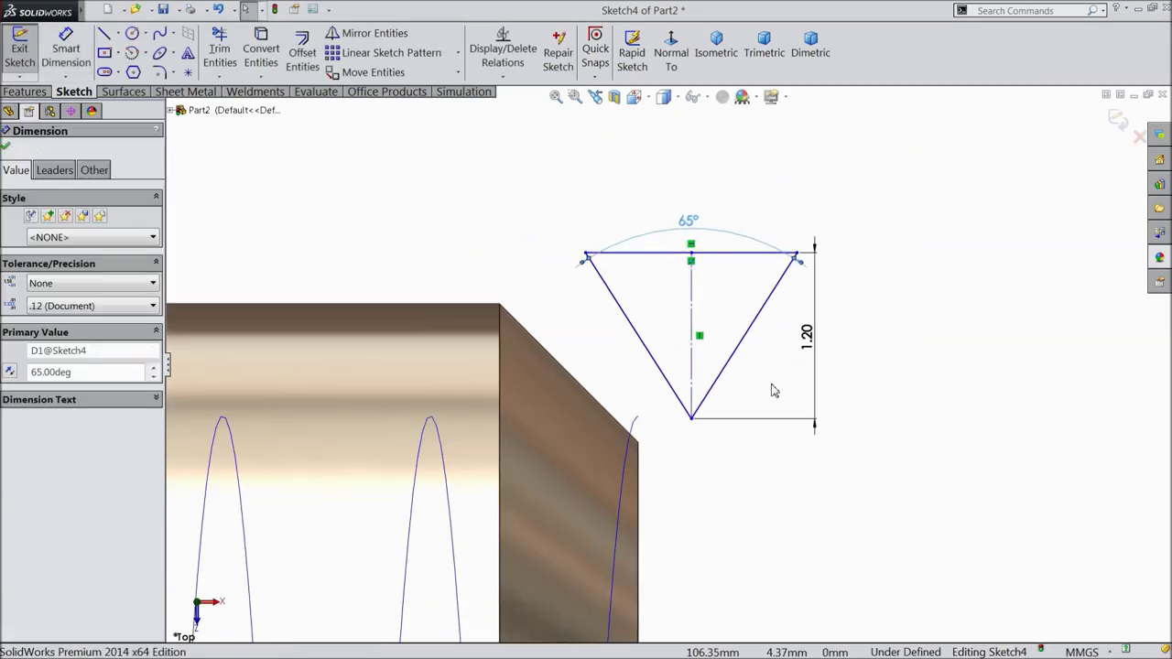
scroll(727, 412, down, 3)
click(647, 416)
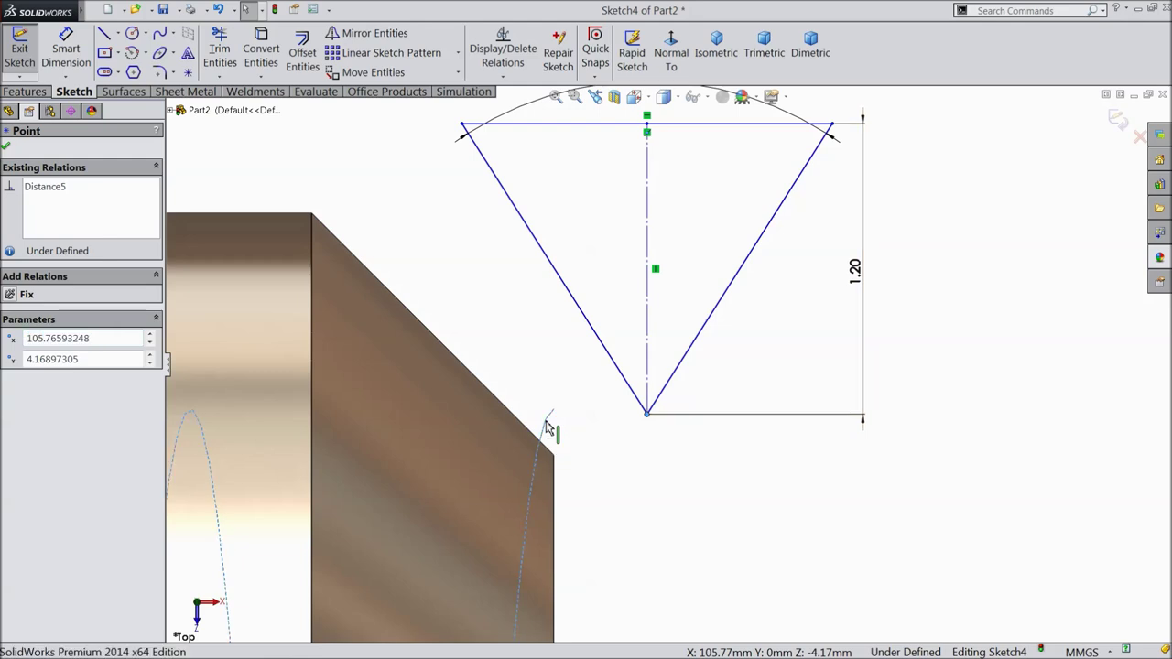
ctrl+click(550, 423)
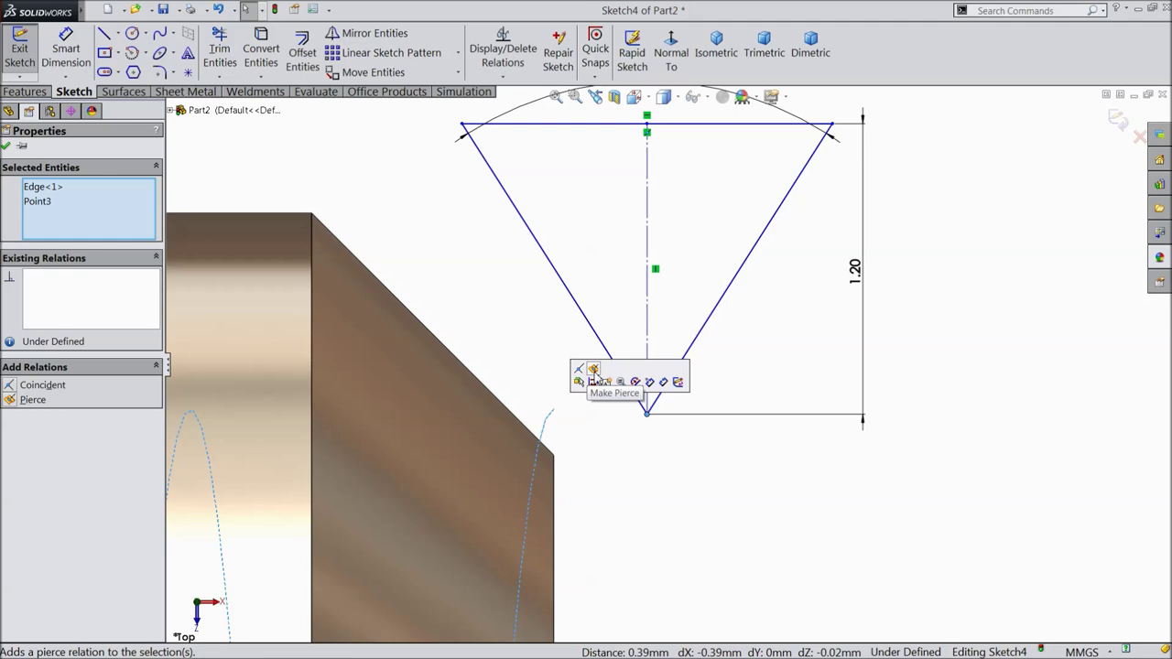
click(593, 370)
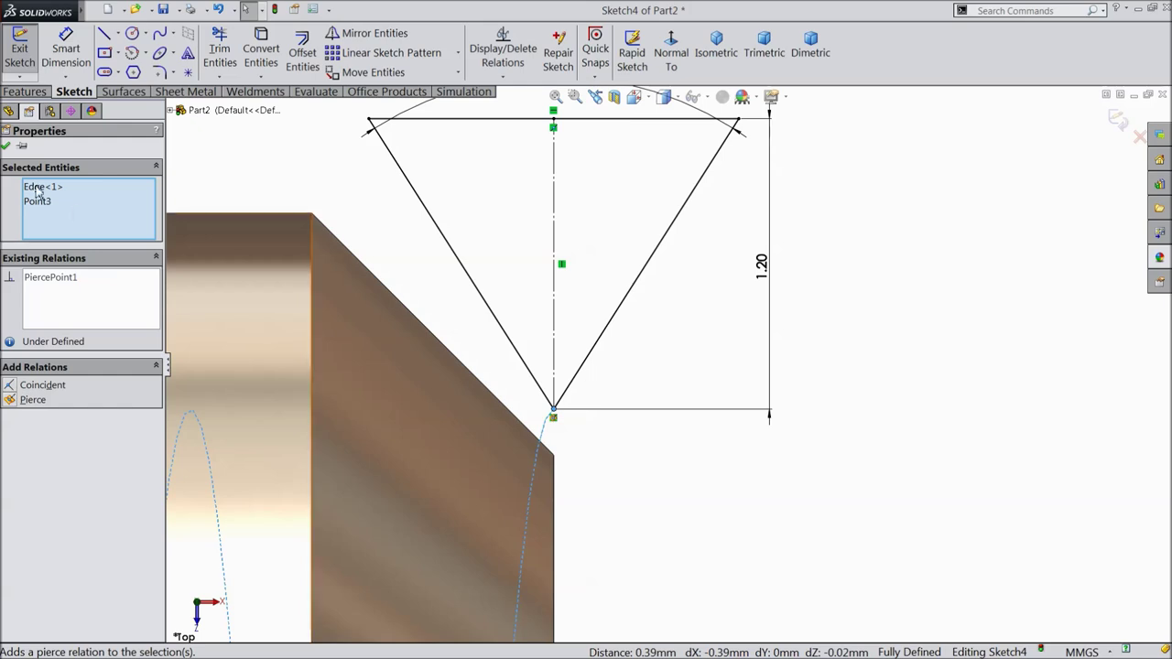
click(7, 147)
scroll(663, 361, up, 2)
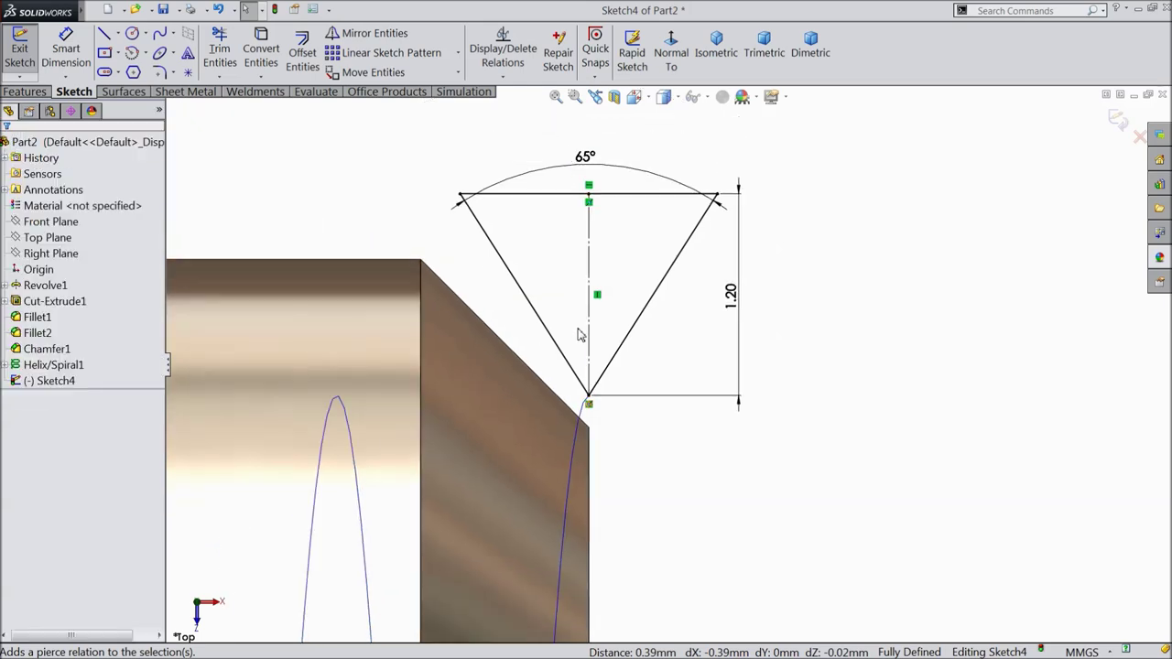
click(1117, 119)
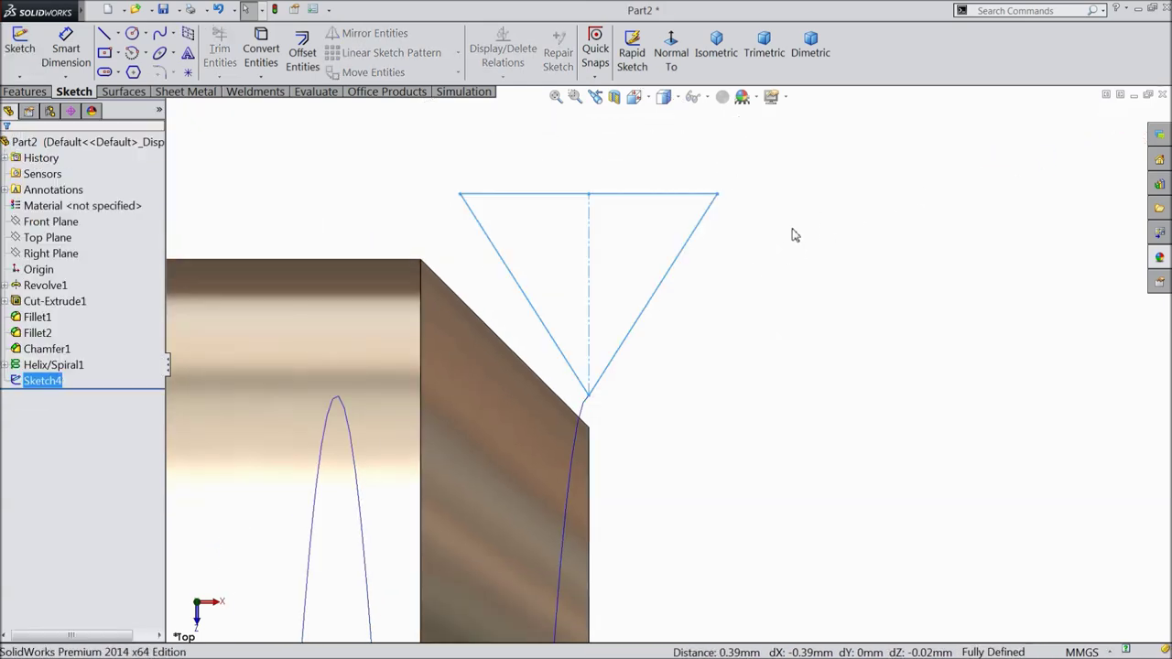
click(27, 92)
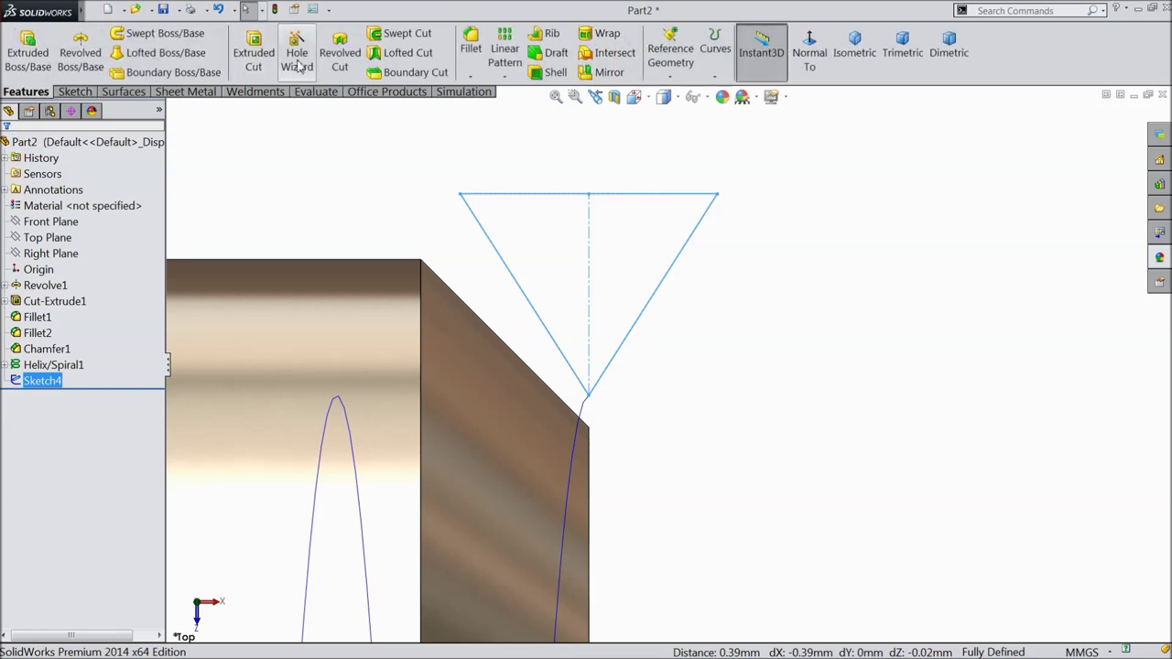
Swept-cut the Sketch4 triangle along Helix/Spiral1 to thread the rod.
click(401, 38)
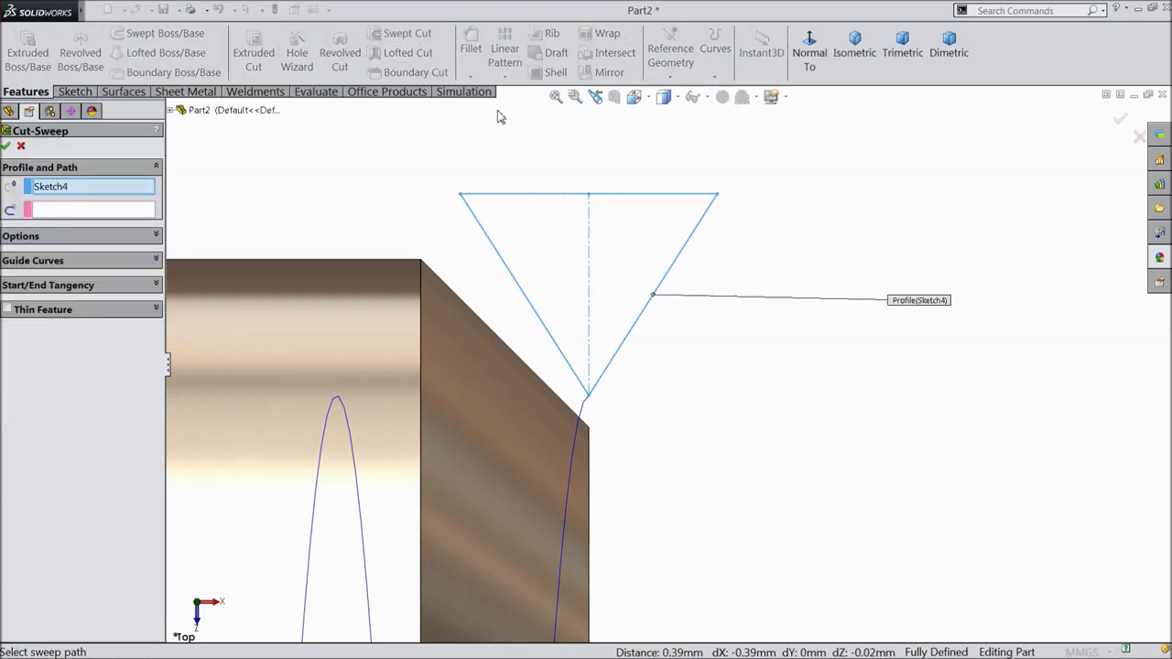
scroll(513, 228, up, 3)
scroll(555, 328, up, 2)
scroll(492, 442, down, 4)
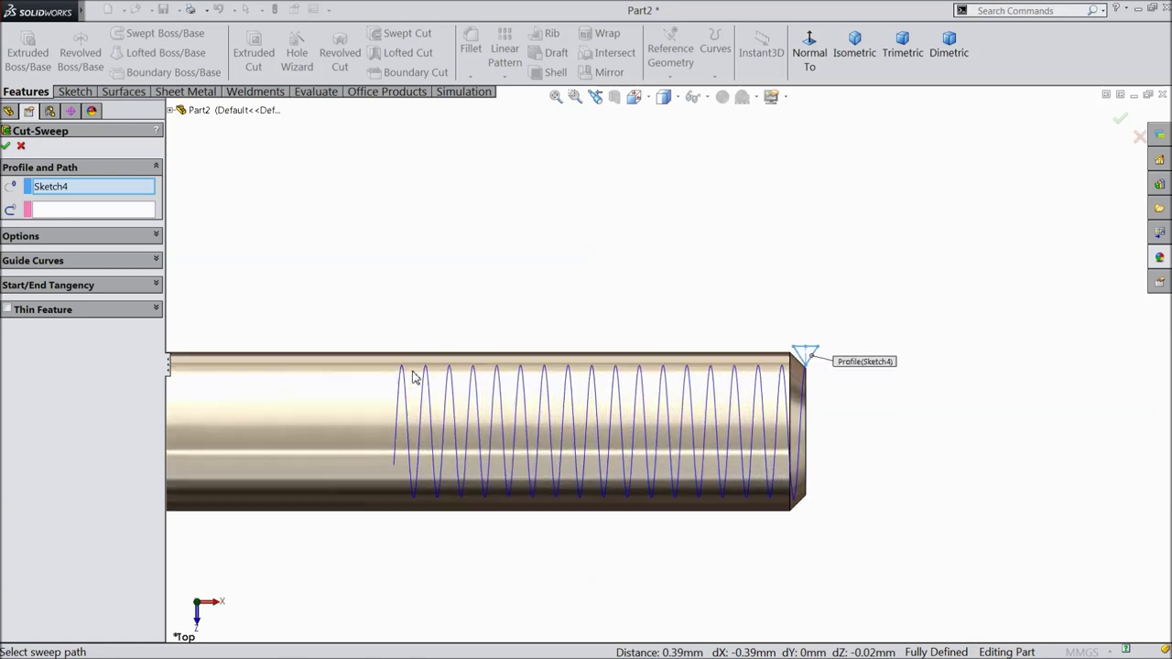
scroll(492, 442, down, 1)
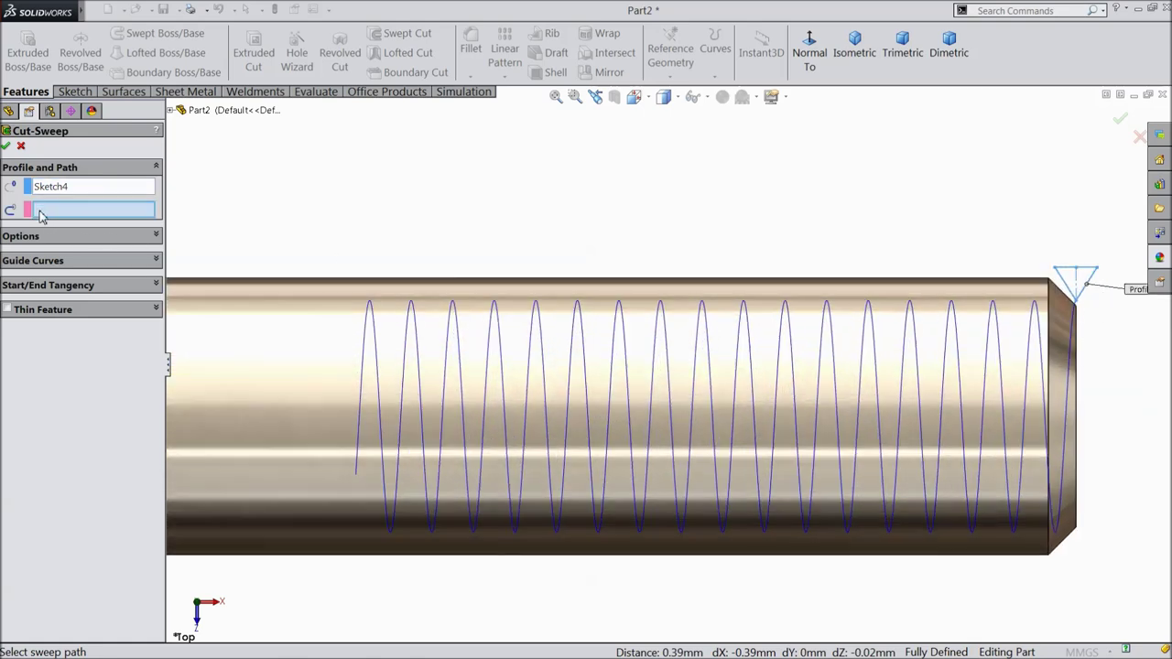
click(493, 312)
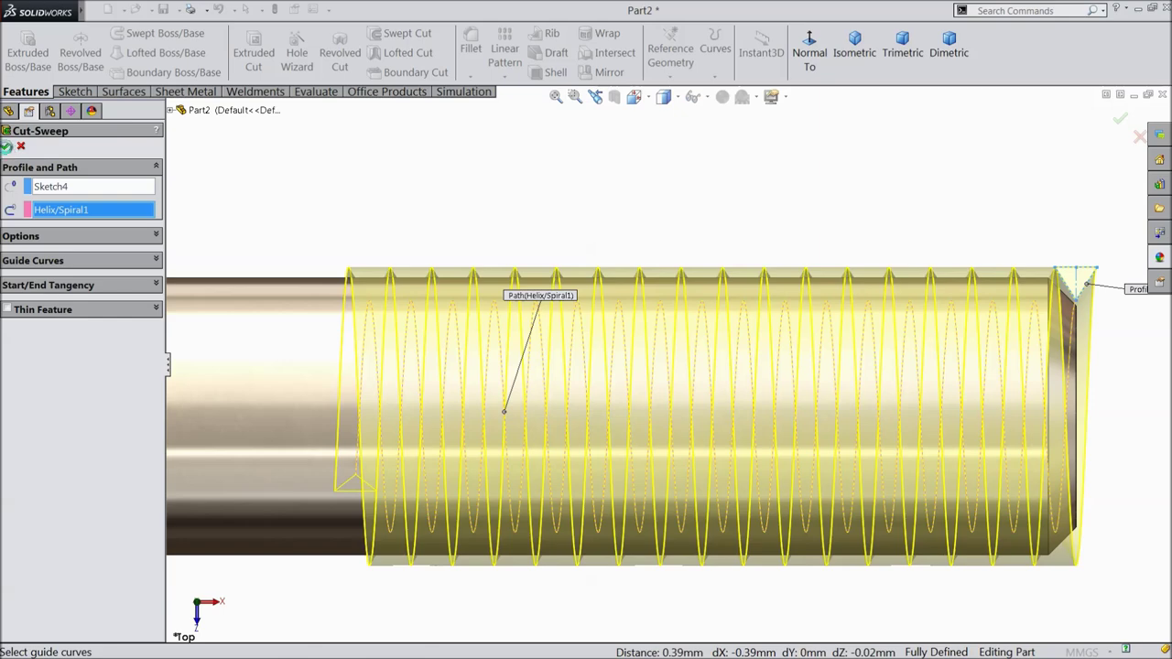
click(6, 147)
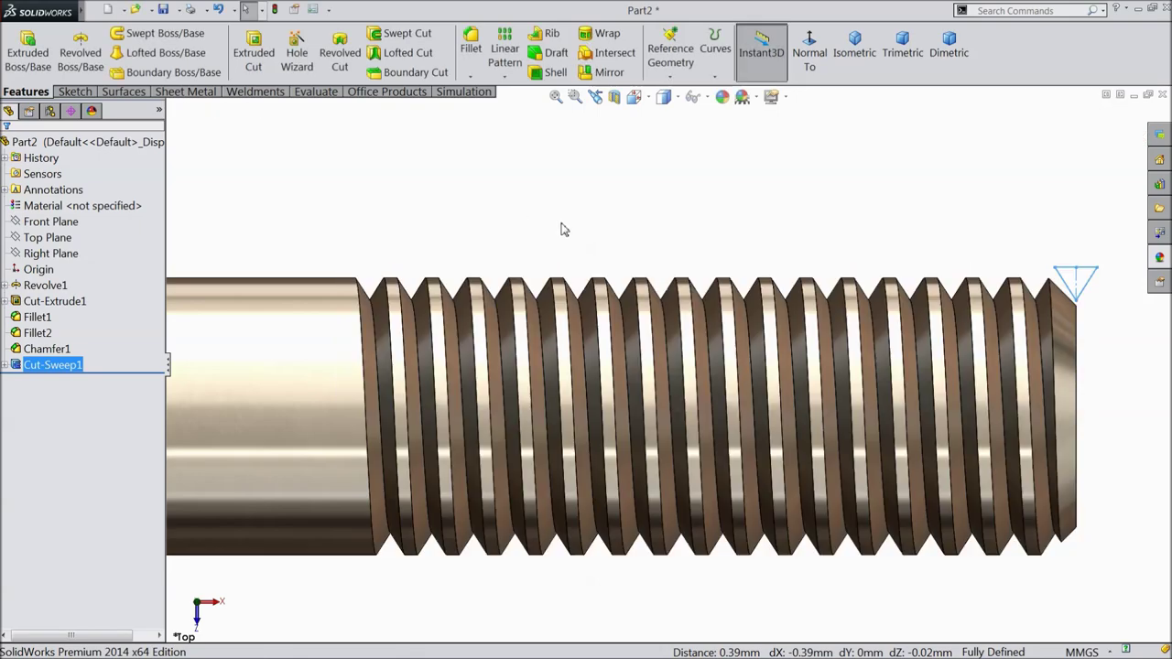
click(563, 229)
middle_drag(602, 248, 596, 284)
middle_drag(674, 213, 521, 322)
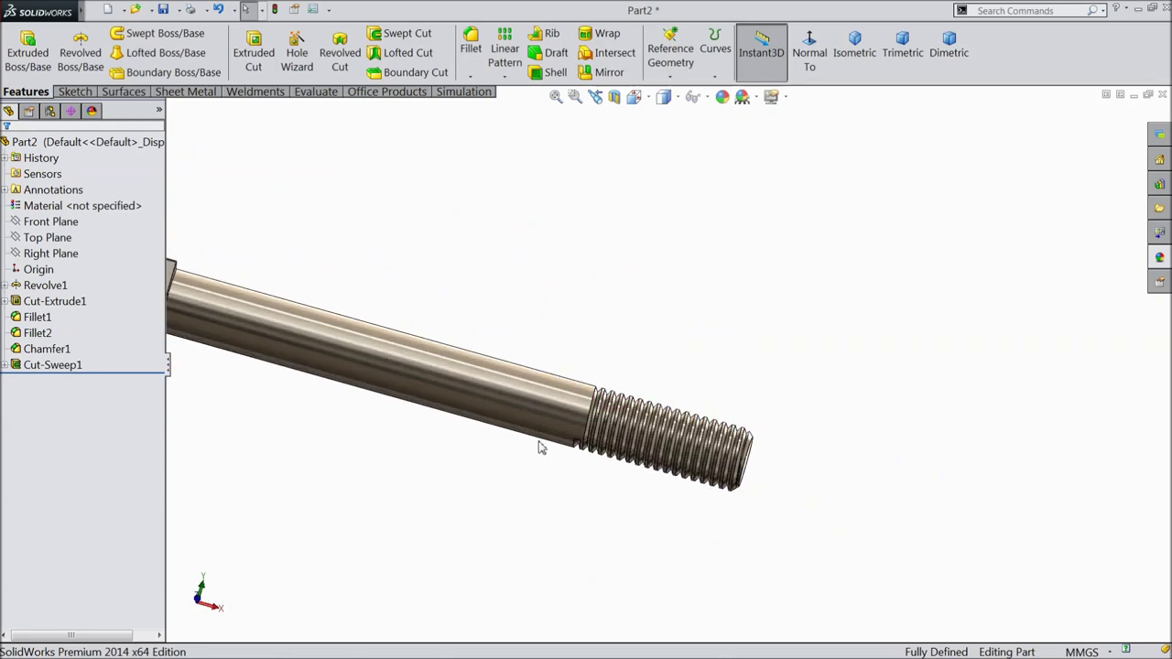
Sketch on the thread's triangular end face and convert its edges into the sketch.
middle_drag(553, 475, 604, 312)
scroll(632, 366, down, 8)
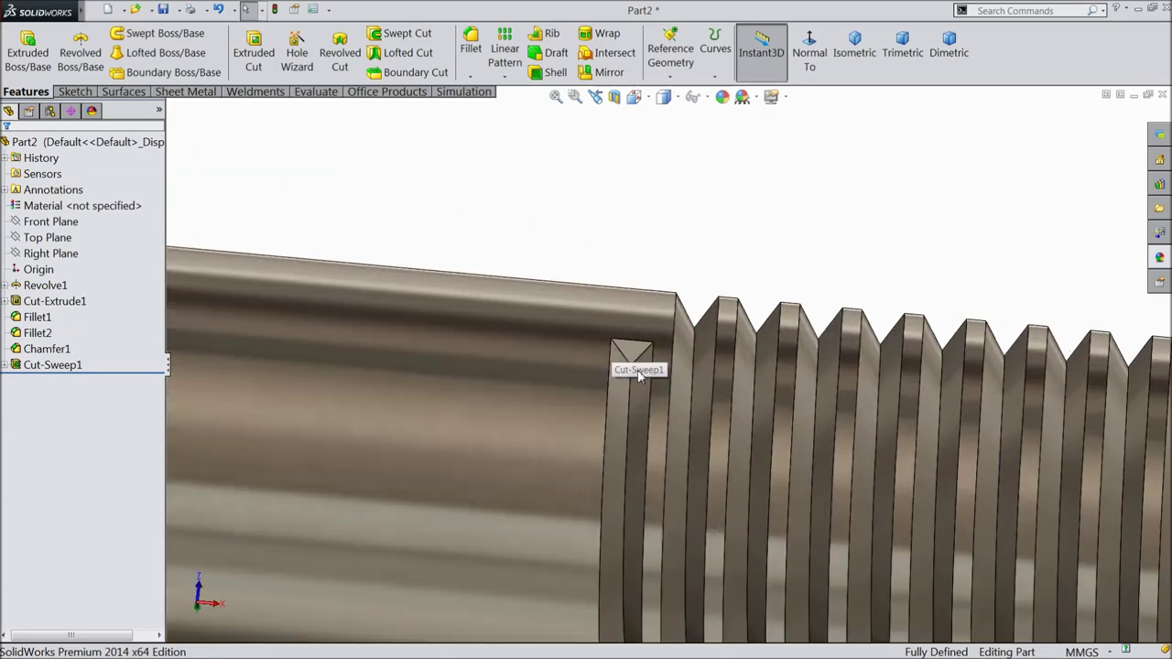
scroll(656, 362, down, 4)
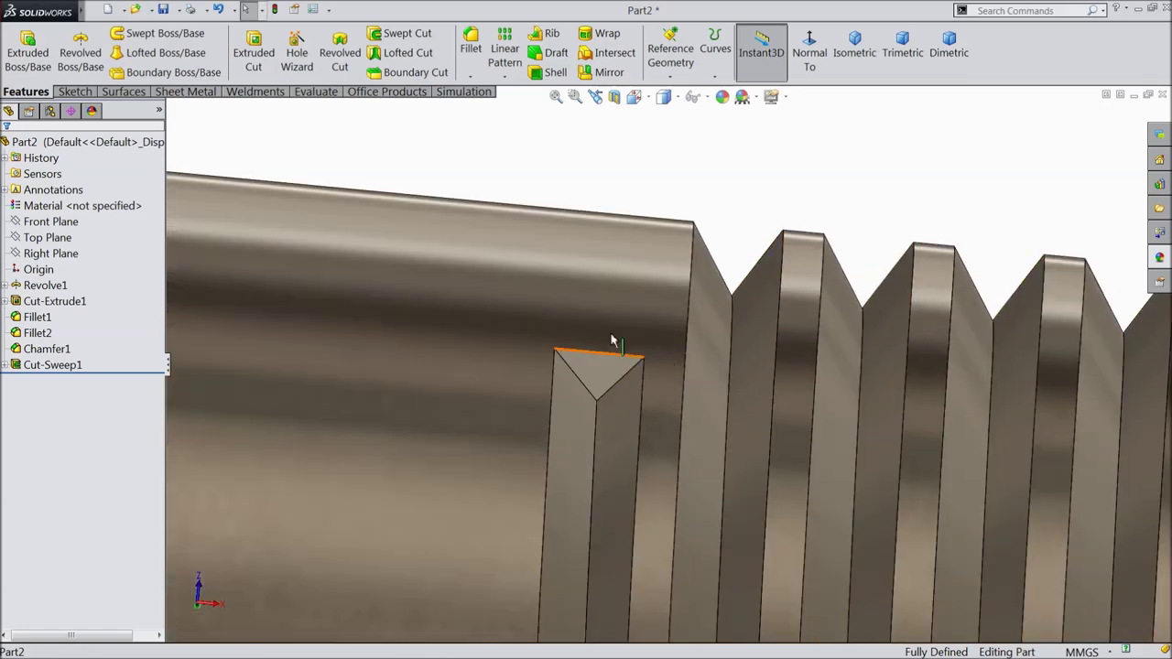
scroll(650, 384, down, 5)
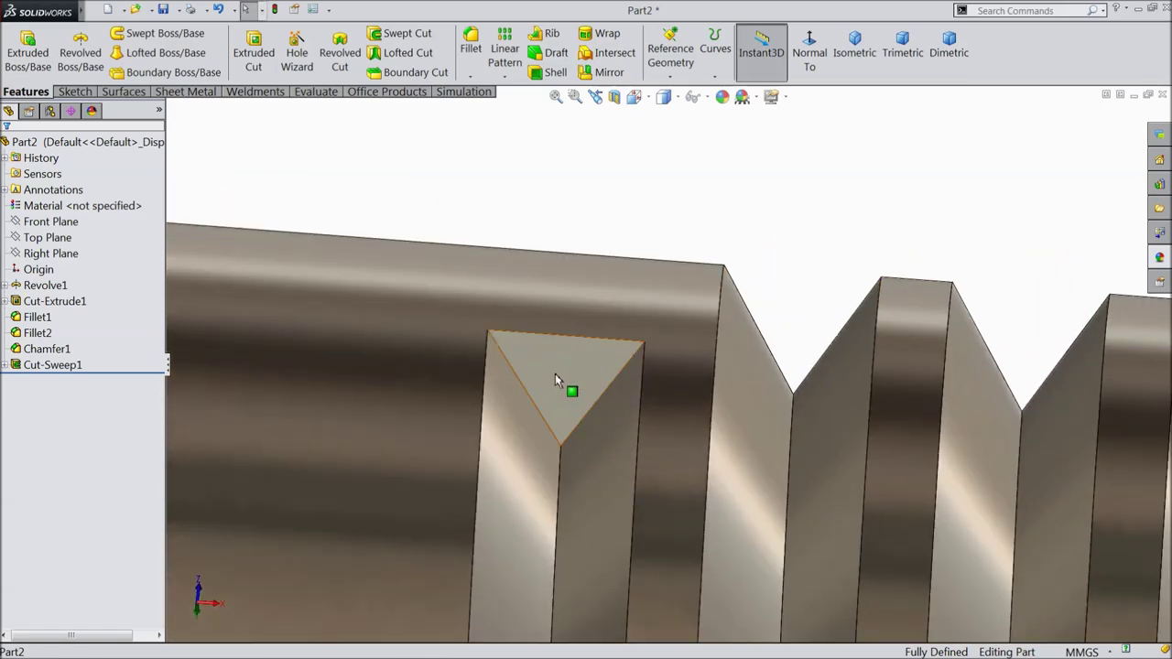
click(563, 379)
click(602, 335)
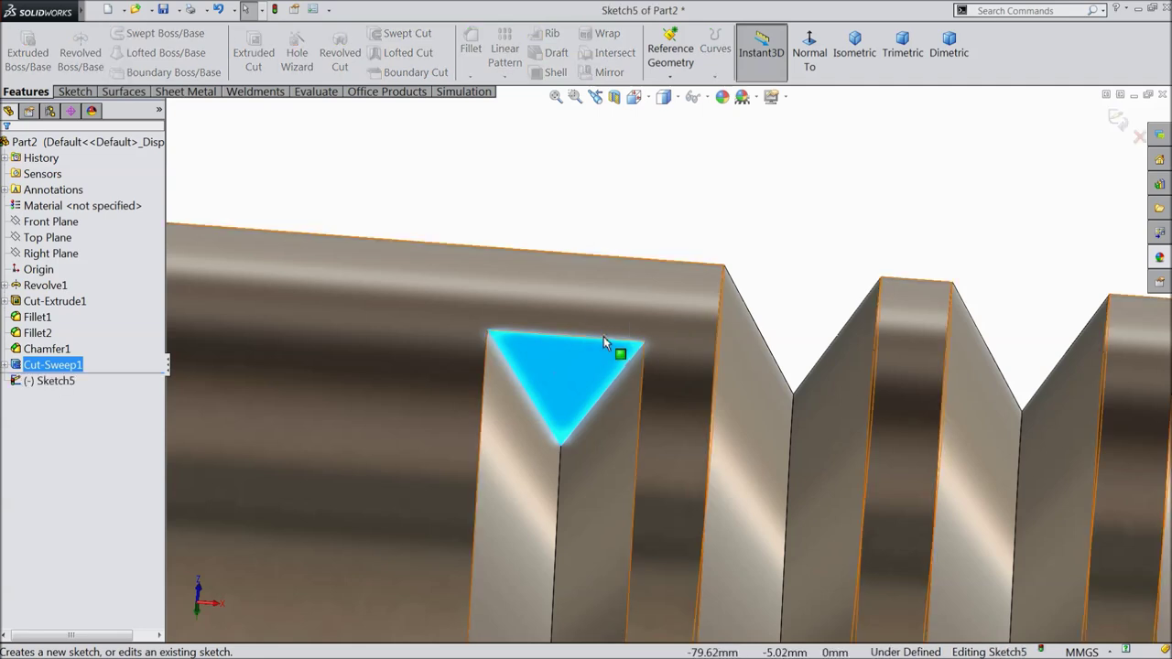
click(75, 91)
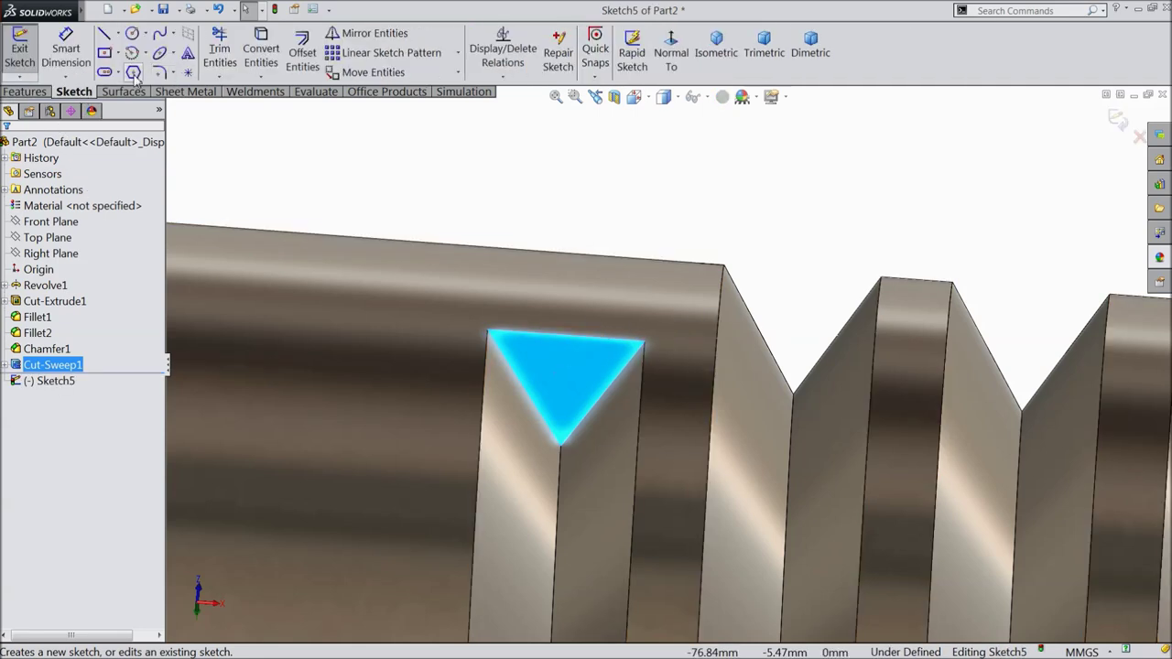
click(265, 59)
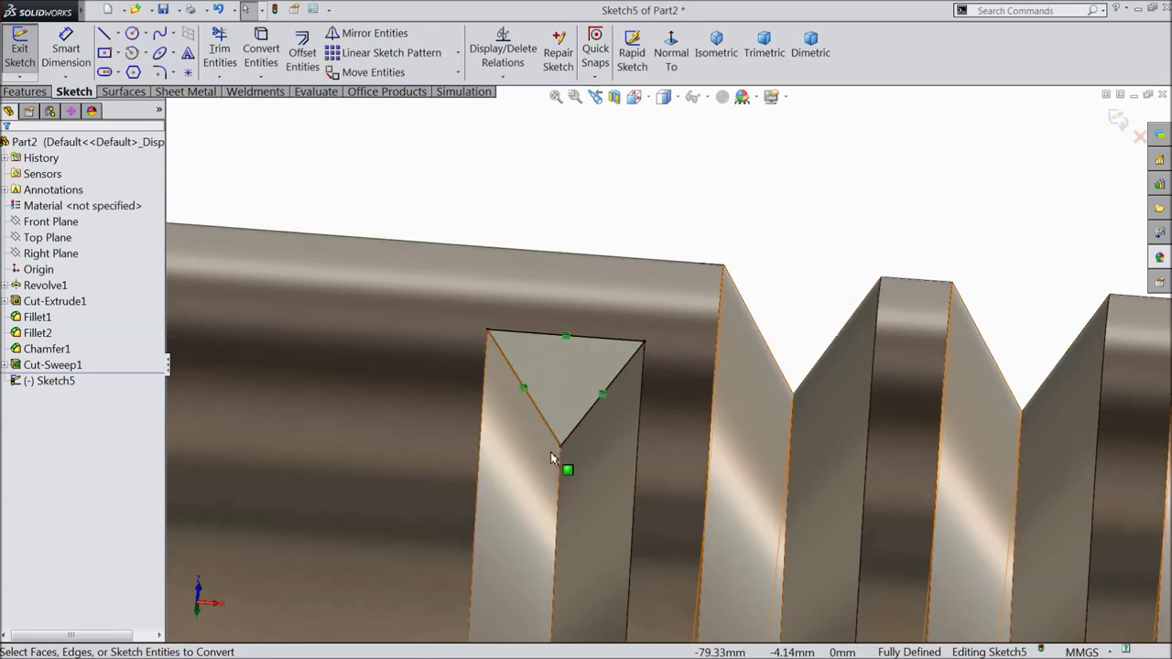
click(50, 92)
Extrude-cut the converted triangle Through All to trim the thread's abrupt start.
click(254, 54)
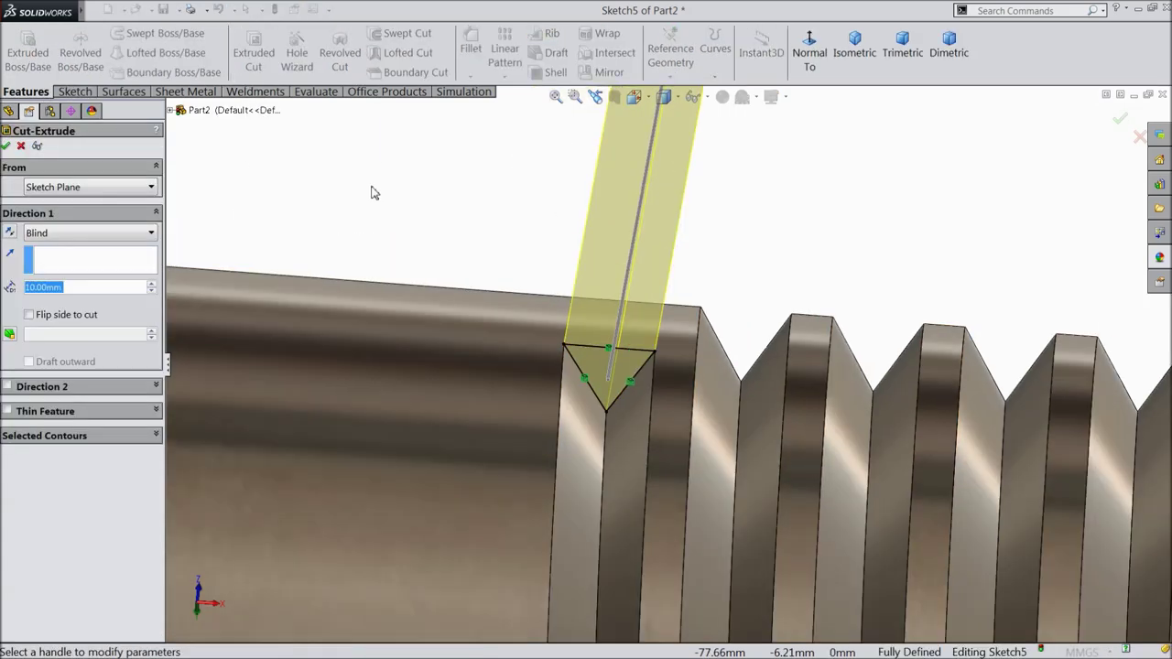
scroll(394, 202, up, 5)
middle_drag(431, 210, 516, 314)
scroll(595, 293, down, 5)
middle_drag(595, 293, 251, 298)
click(28, 234)
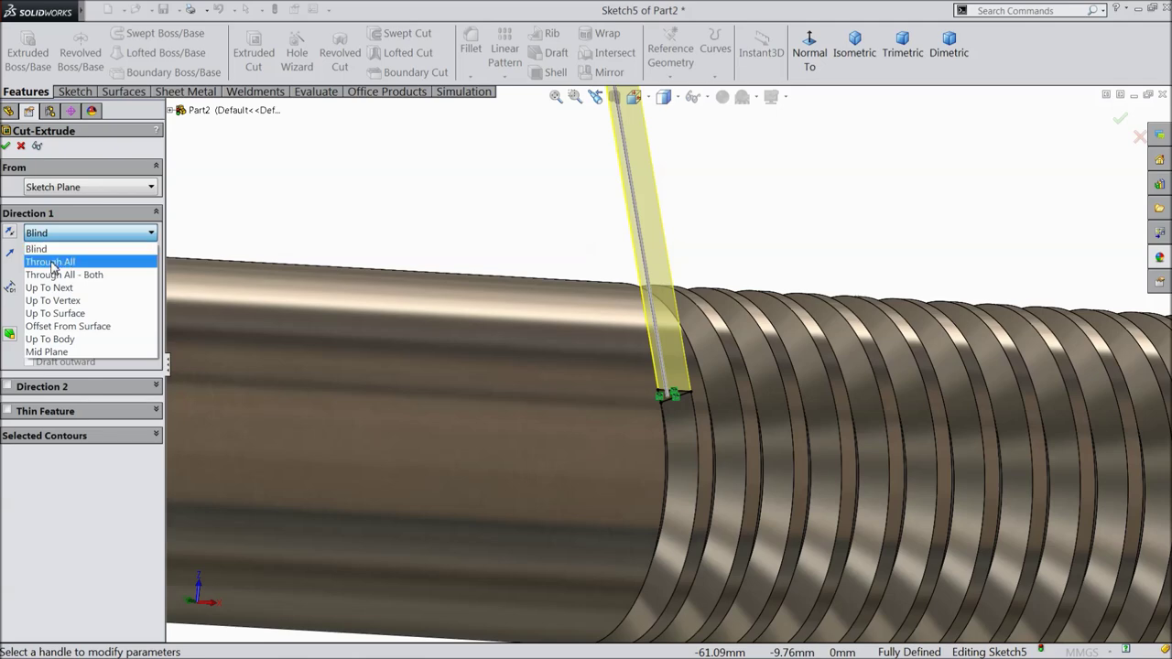
click(53, 264)
click(8, 145)
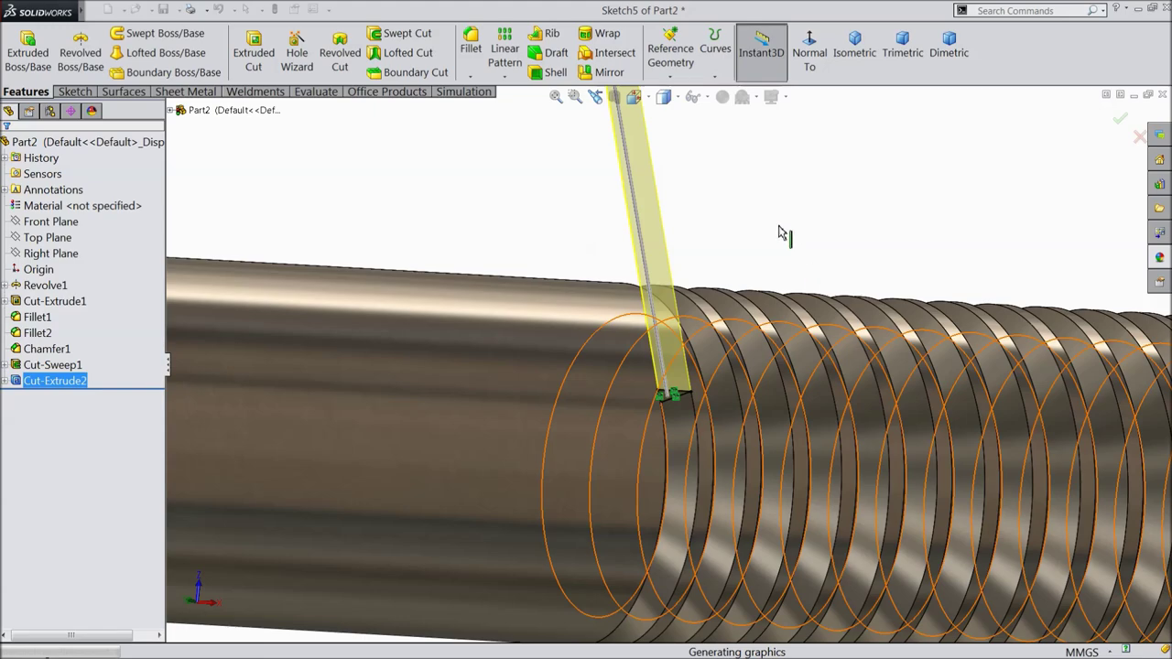
middle_drag(746, 258, 717, 204)
click(705, 242)
scroll(641, 366, up, 8)
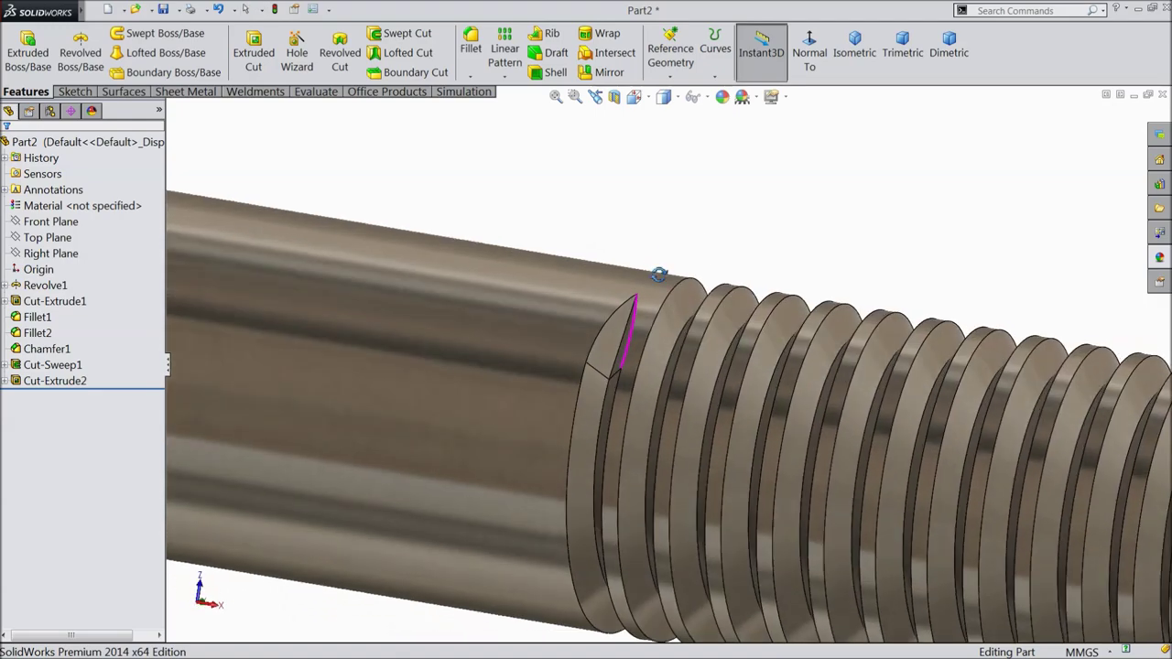
scroll(627, 400, down, 10)
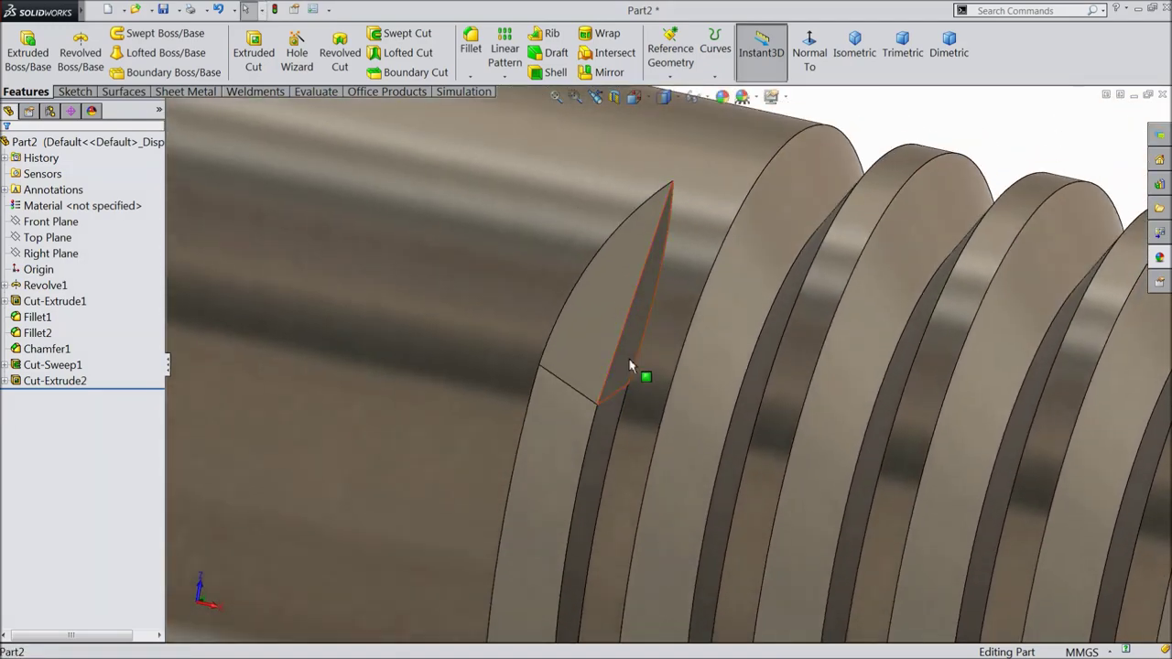
scroll(561, 400, up, 5)
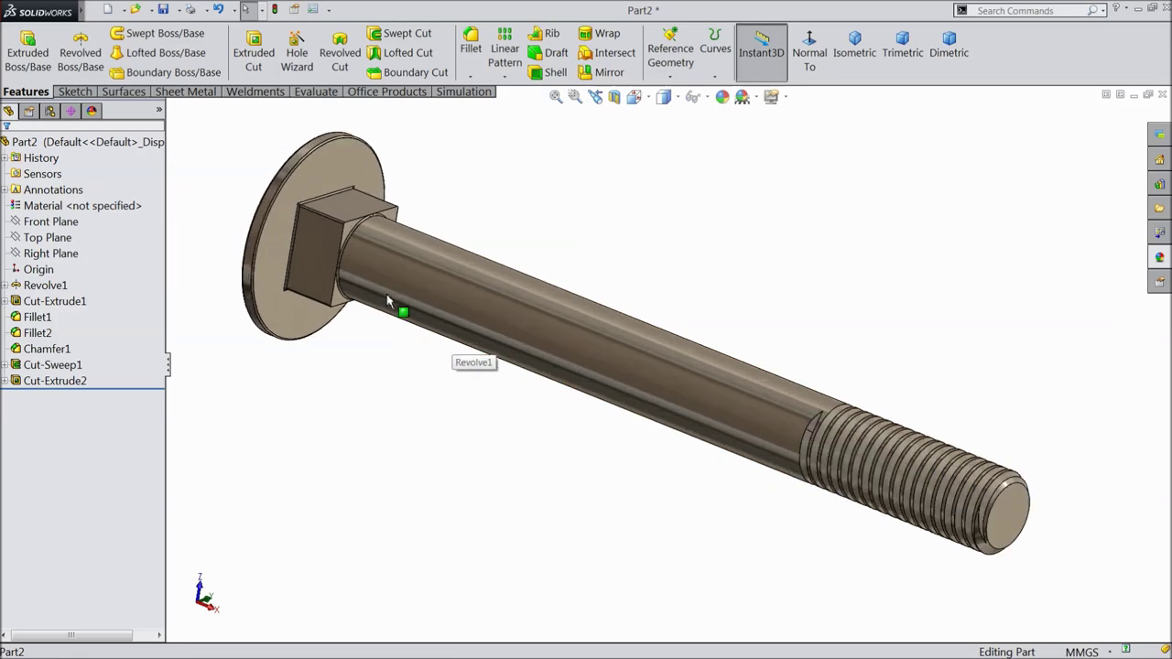
middle_drag(387, 306, 417, 304)
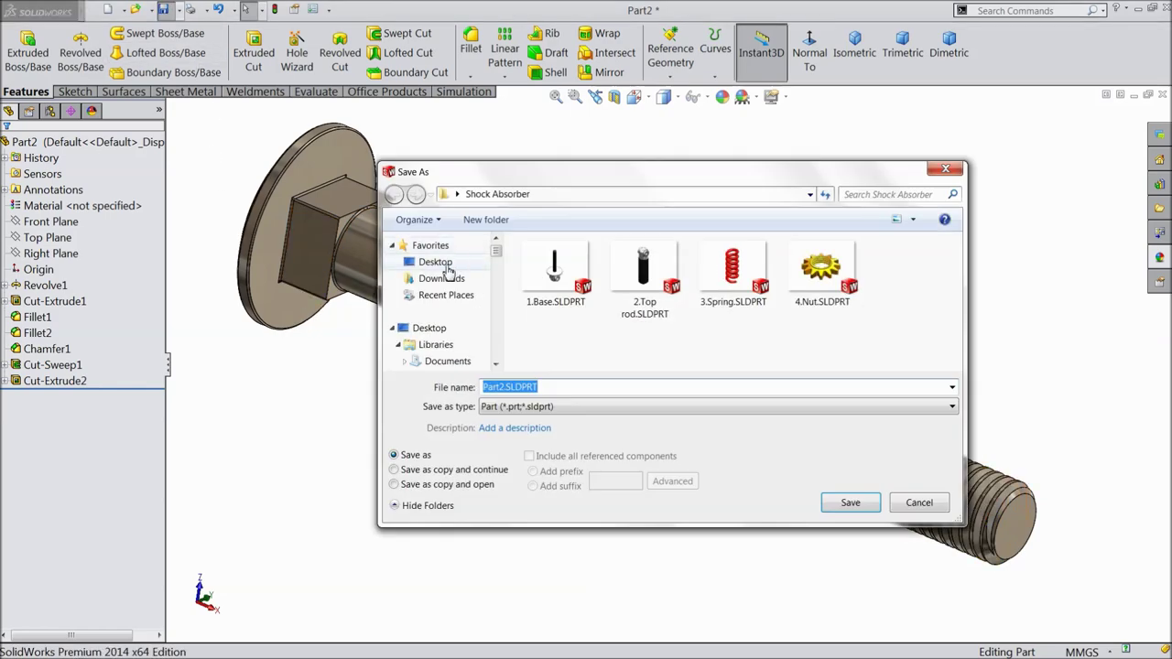
Create a new Desktop folder named 'Furniture Bolt & Nut M10x100' and open it.
click(447, 266)
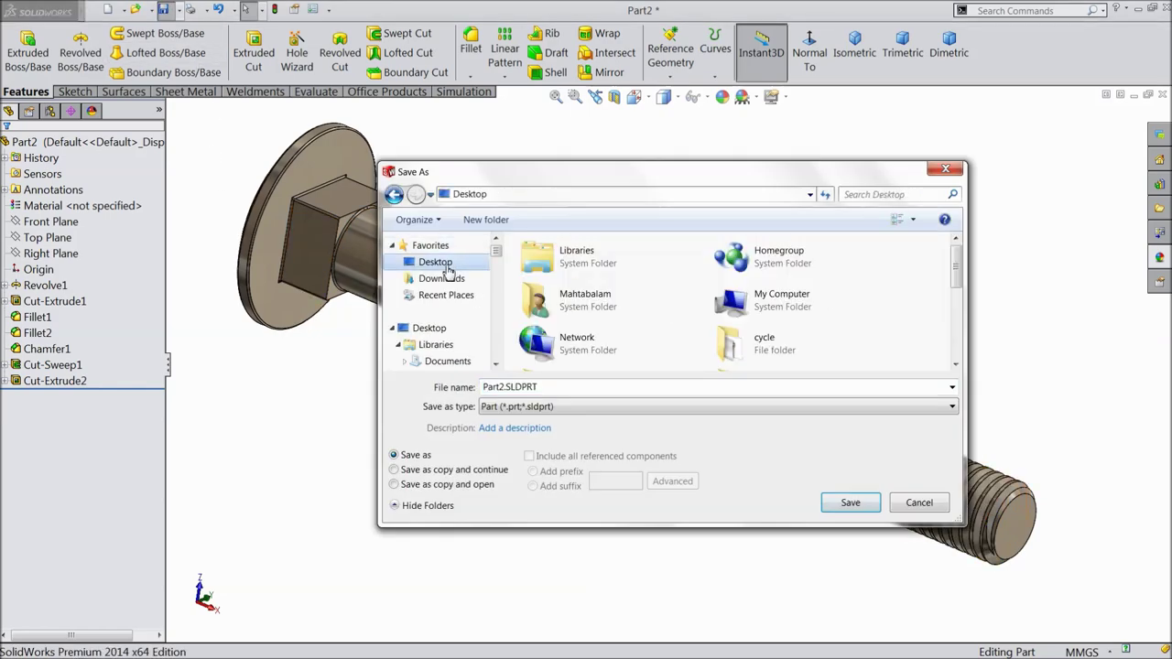
click(480, 221)
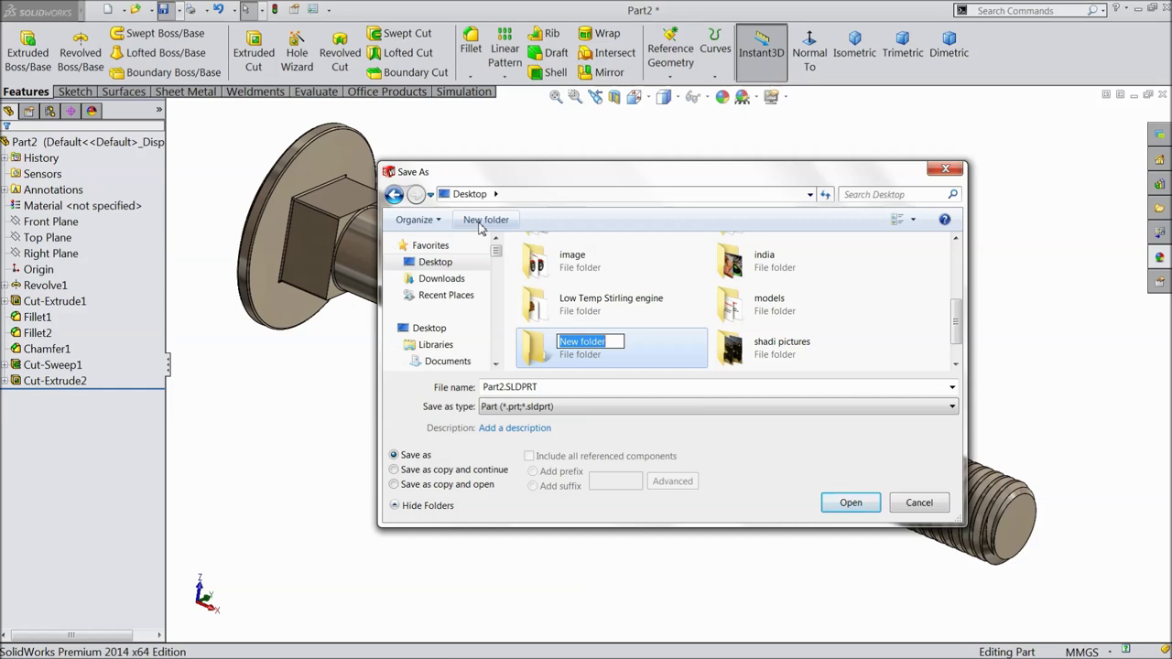
text(Furn)
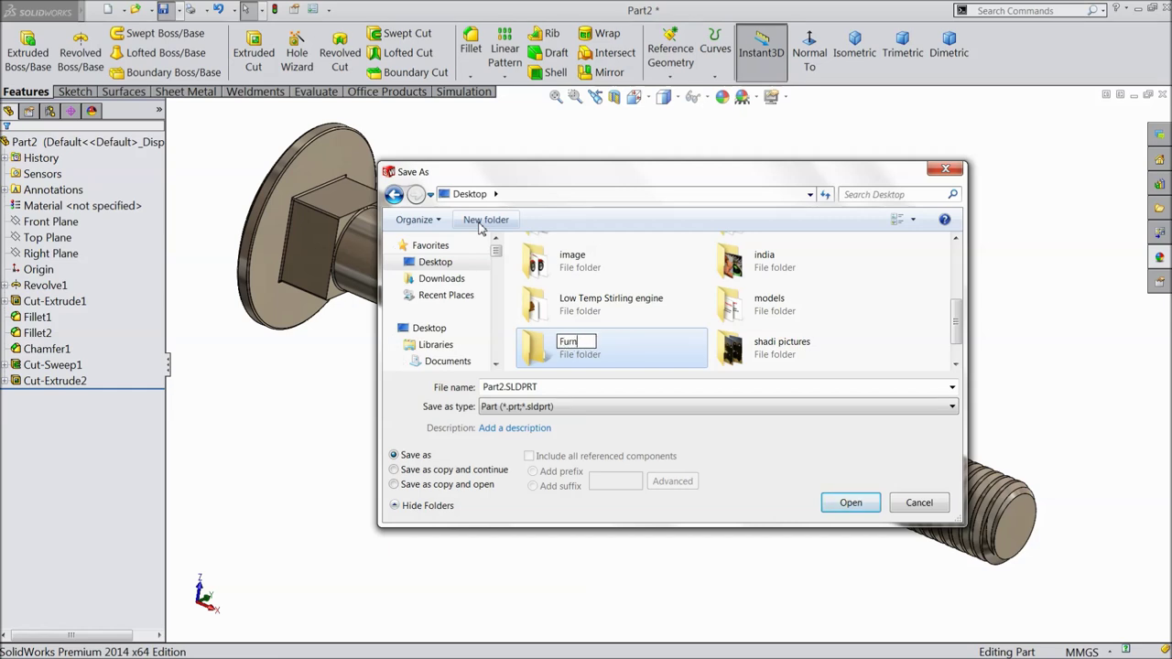
text(iture Bolt &)
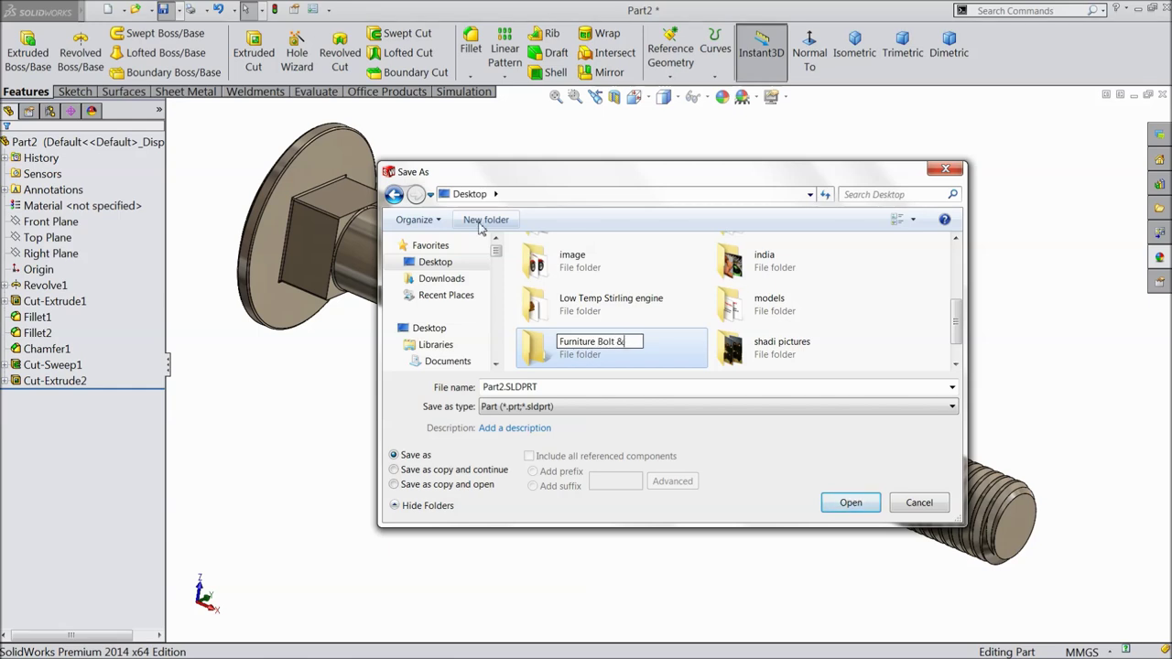
text( Nut M10x100)
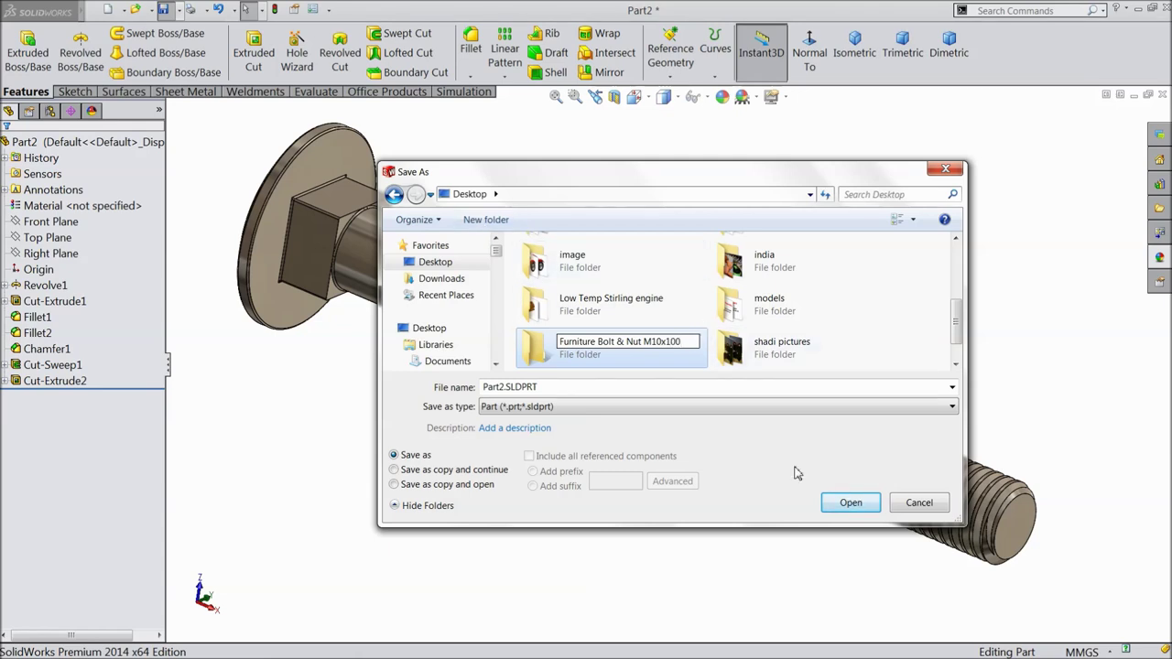
click(848, 509)
double_click(767, 252)
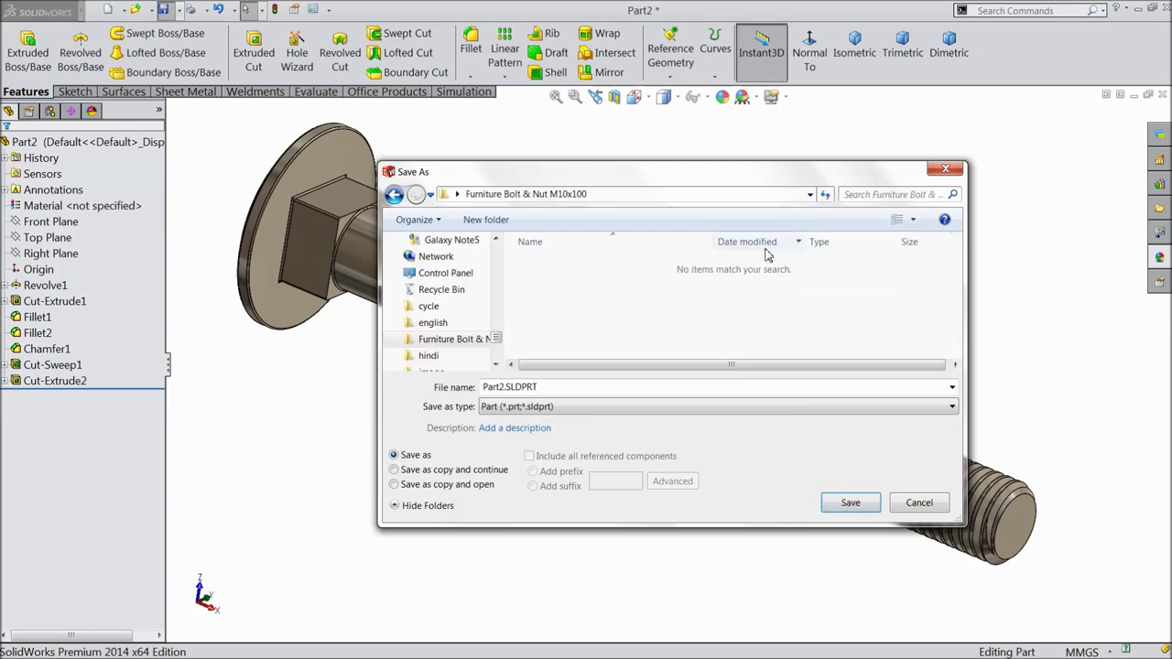
Save the bolt part in that folder as '1.Bolt M10X100'.
click(550, 387)
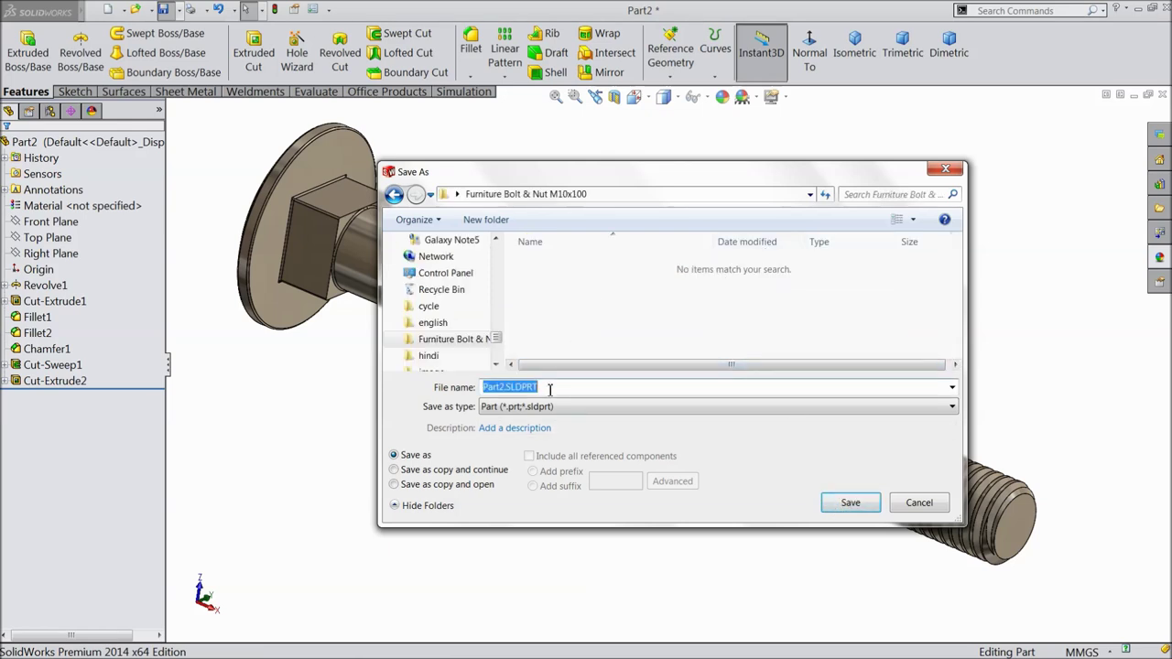
text(Bolt)
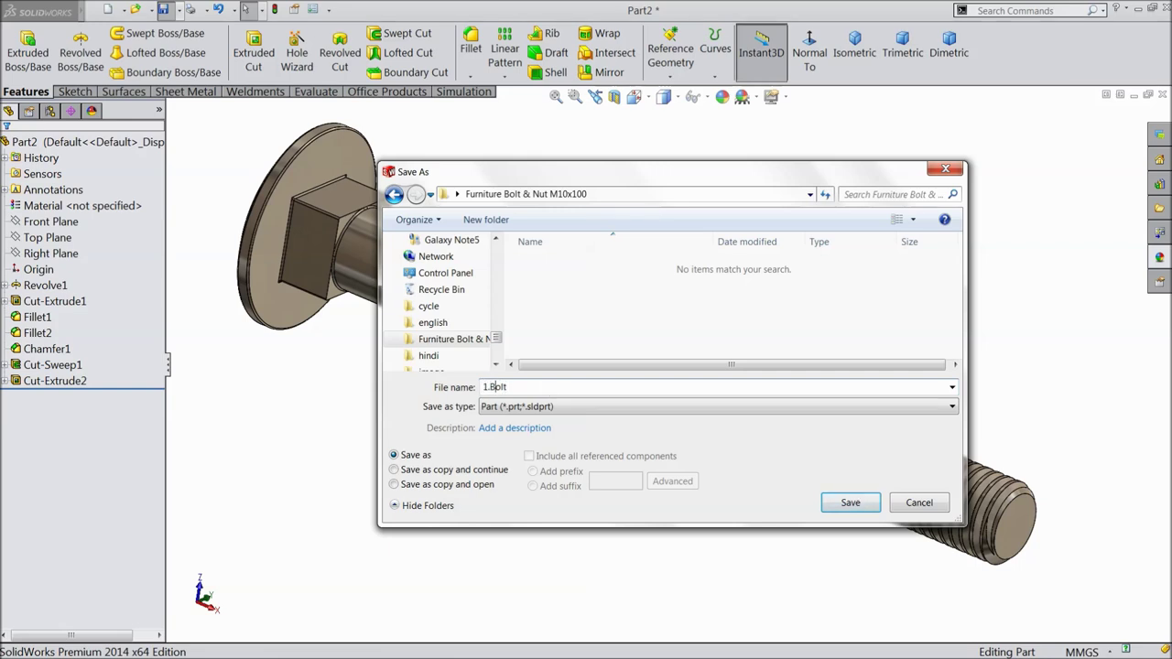
click(550, 389)
click(861, 509)
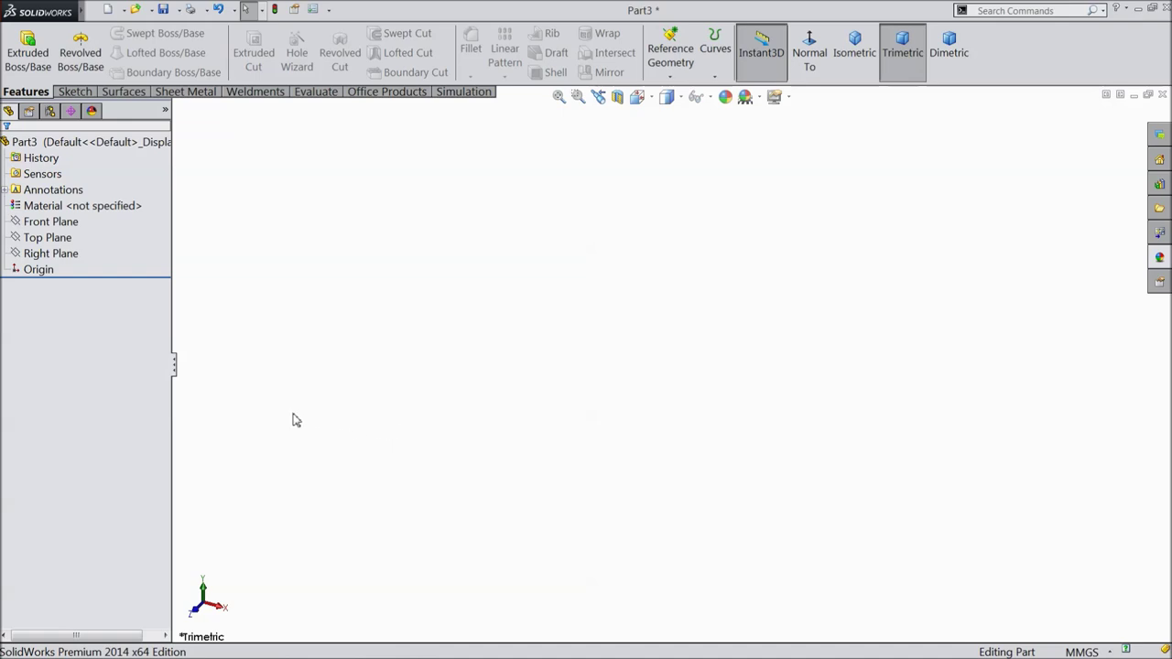
Sketch a hexagon centred on the origin on the Front Plane.
click(69, 256)
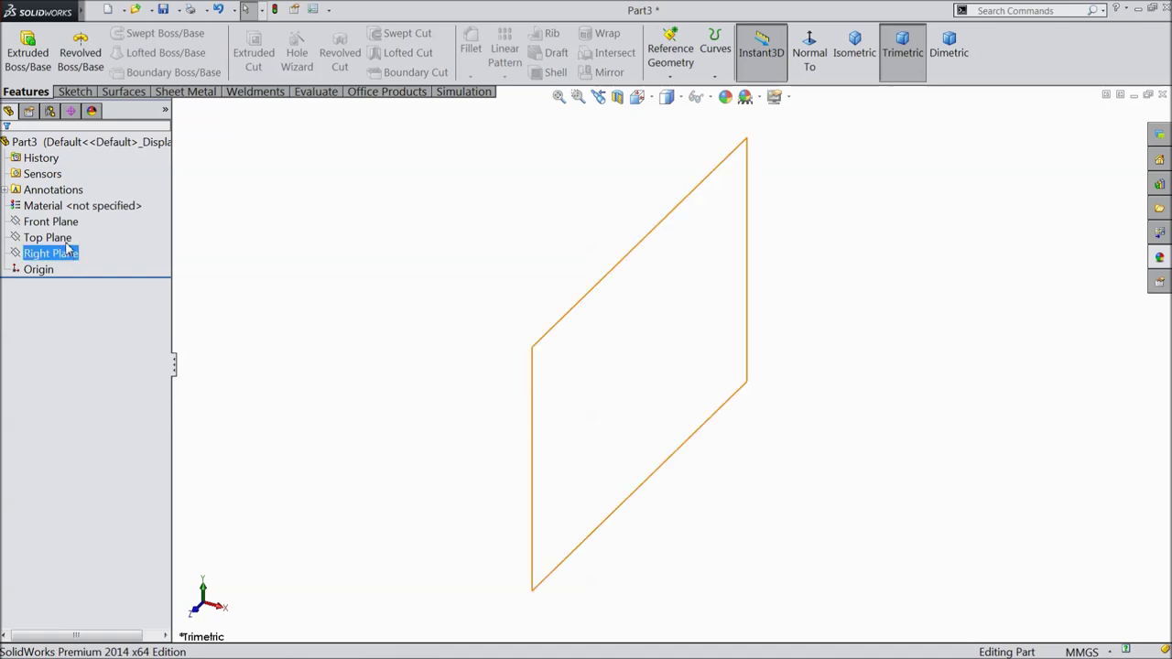
click(64, 222)
click(73, 210)
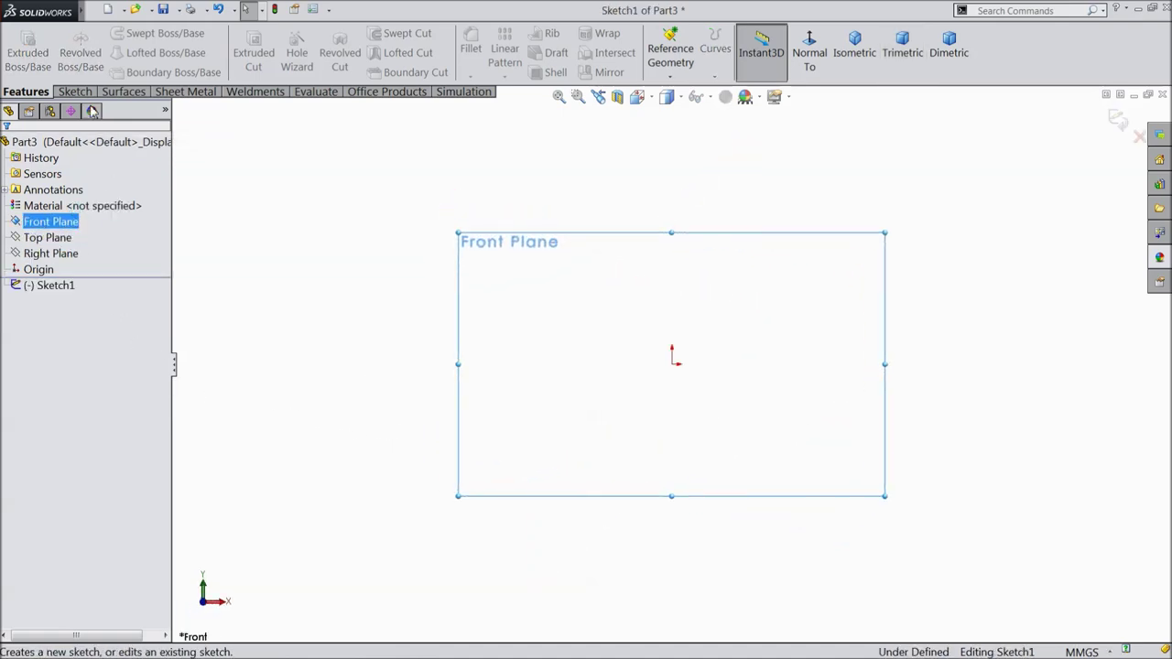
click(75, 91)
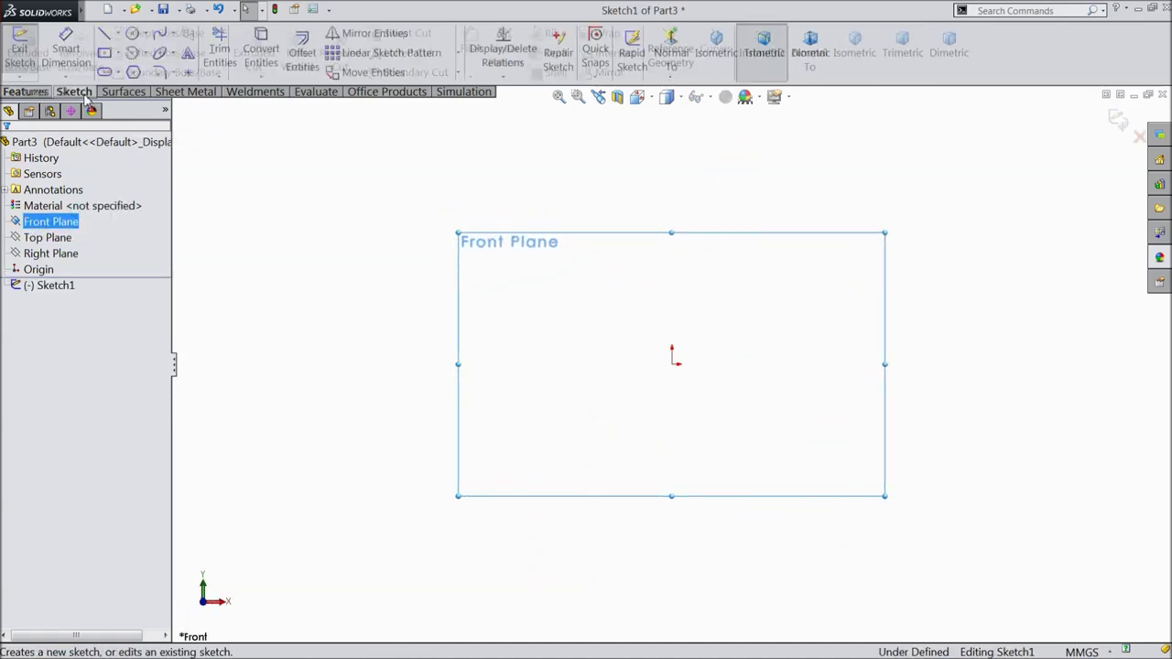
click(134, 73)
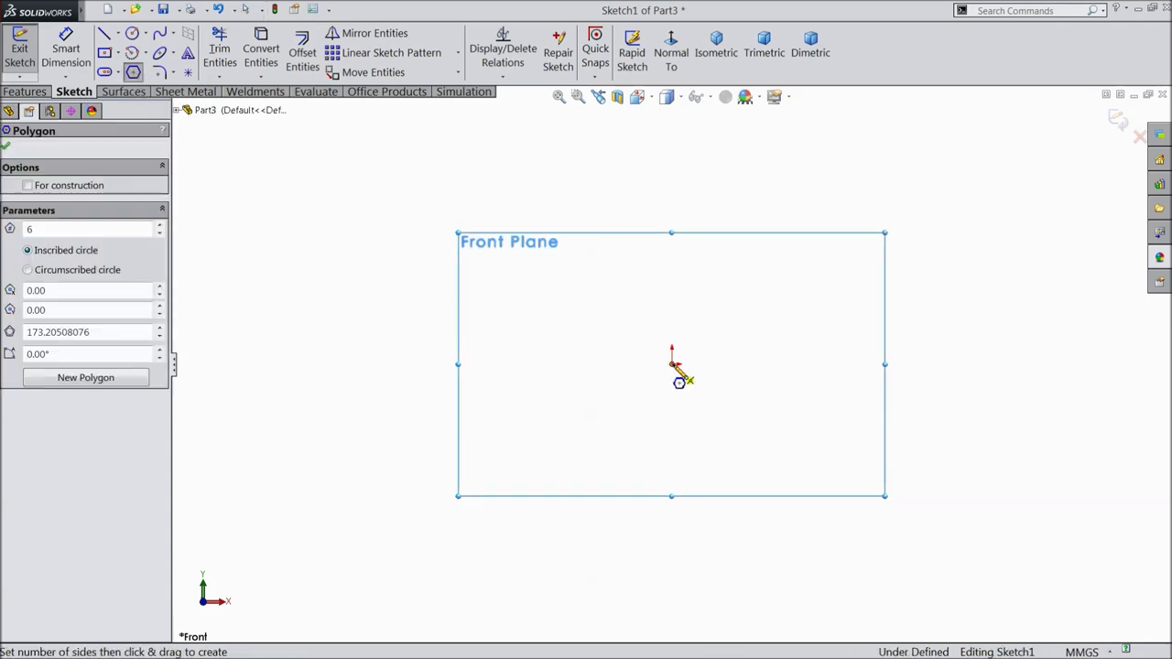
drag(674, 366, 433, 368)
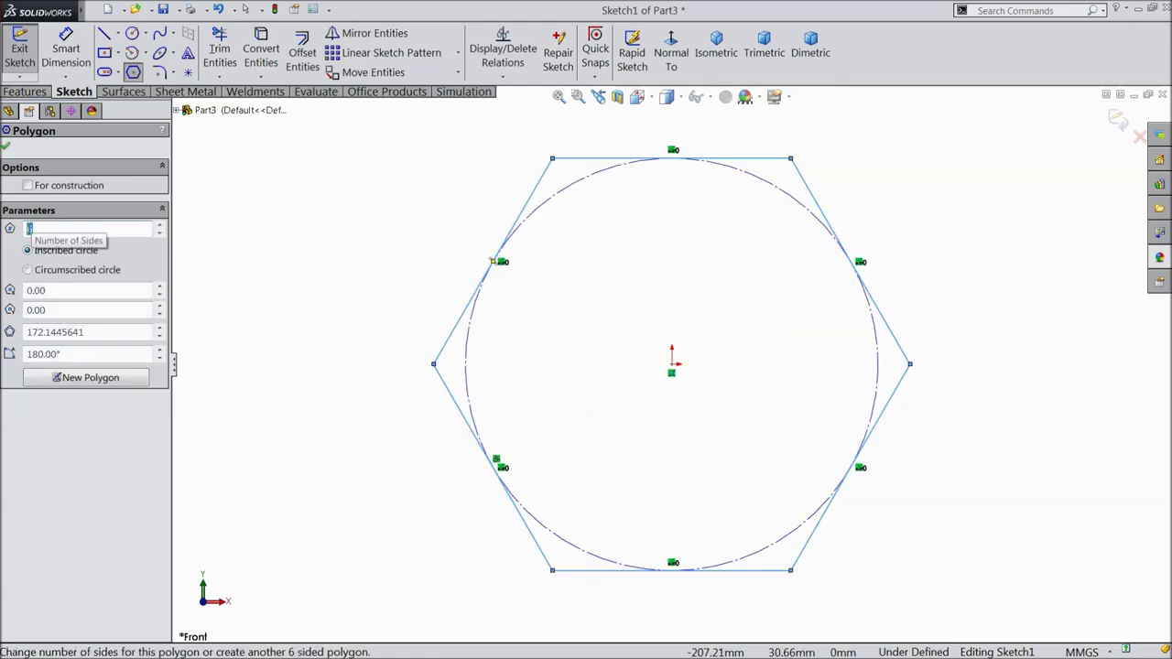
click(5, 147)
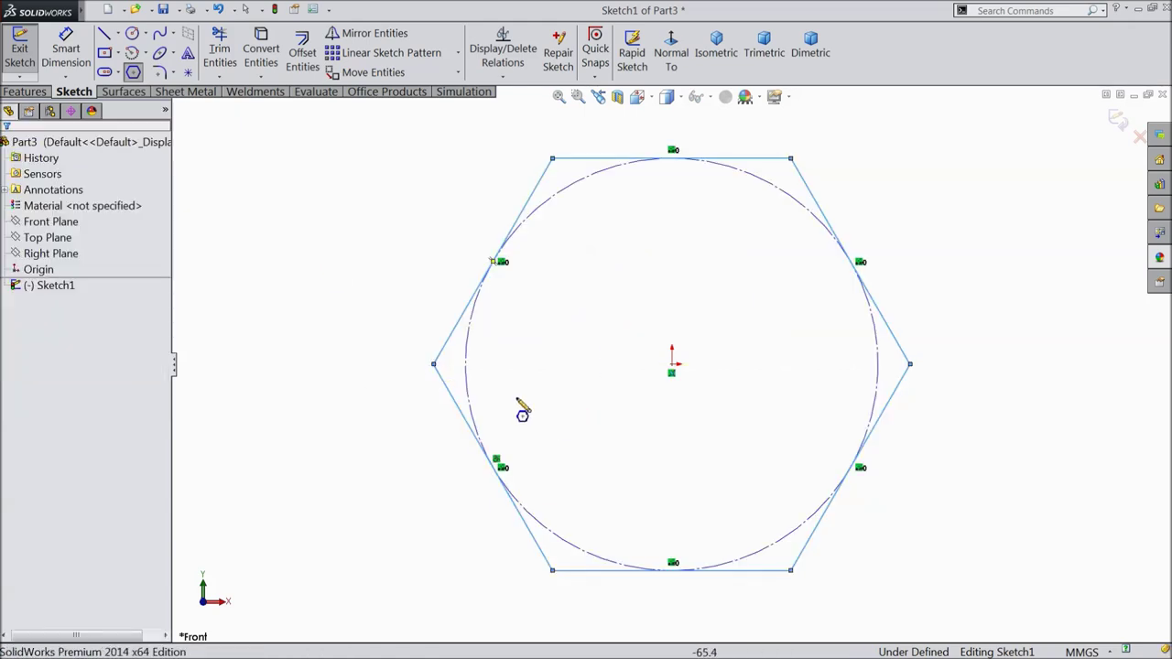
key(Escape)
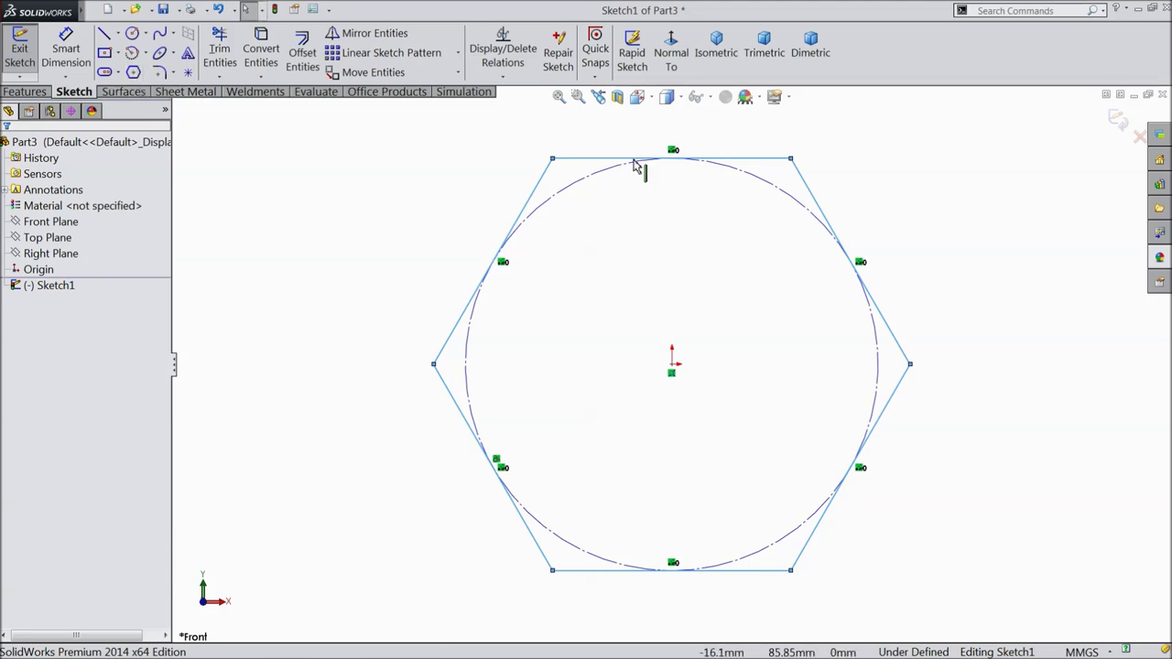
Dimension the hexagon 17 mm between its left and right corners.
click(633, 165)
click(631, 163)
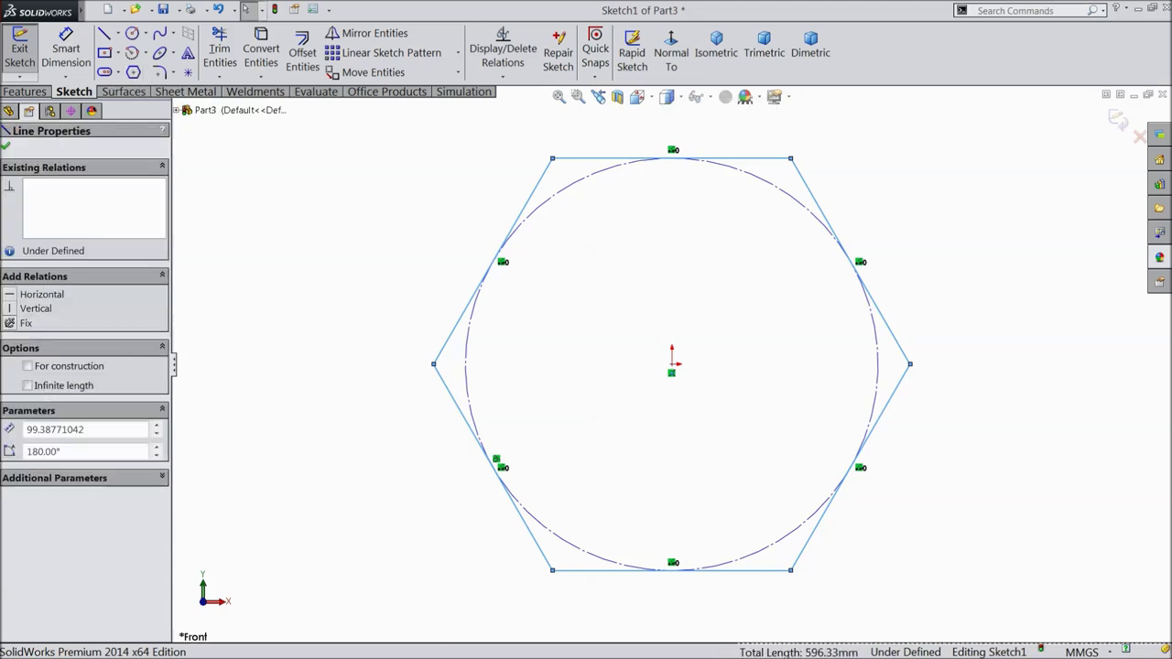
double_click(629, 162)
click(534, 137)
click(589, 168)
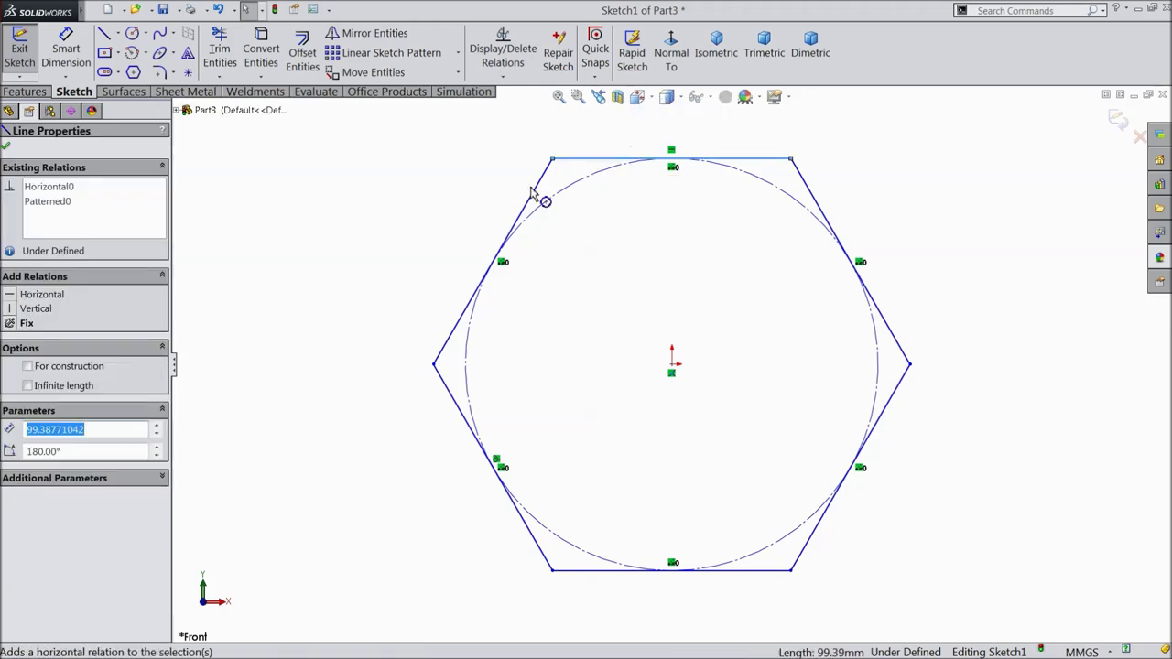
key(d)
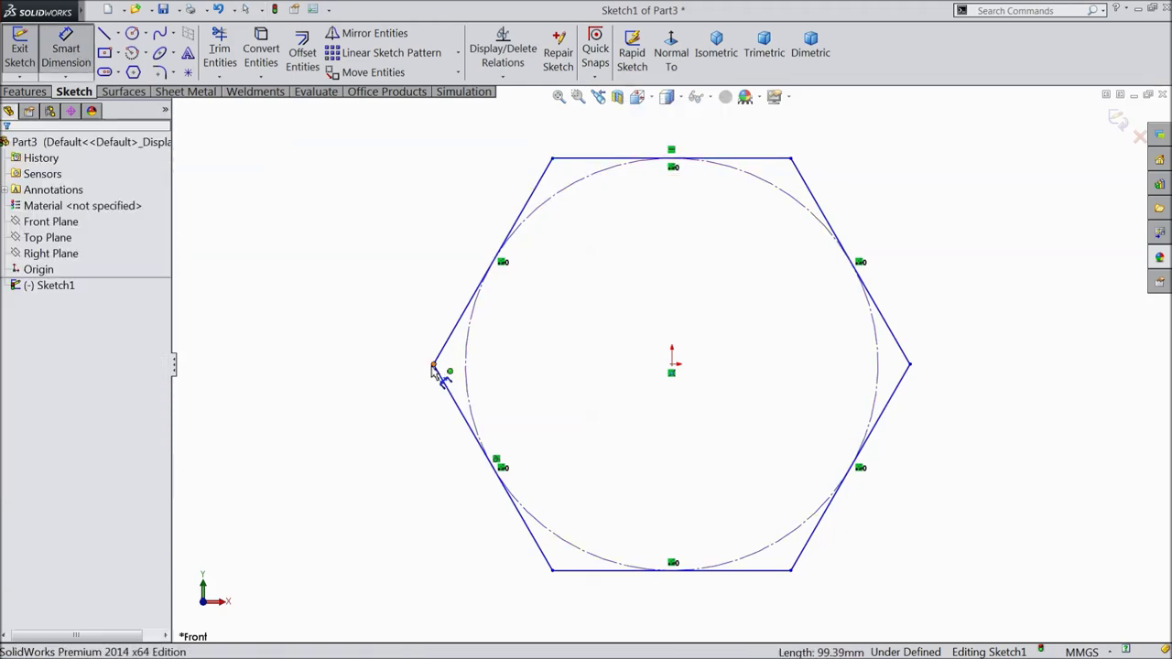
click(434, 365)
click(909, 364)
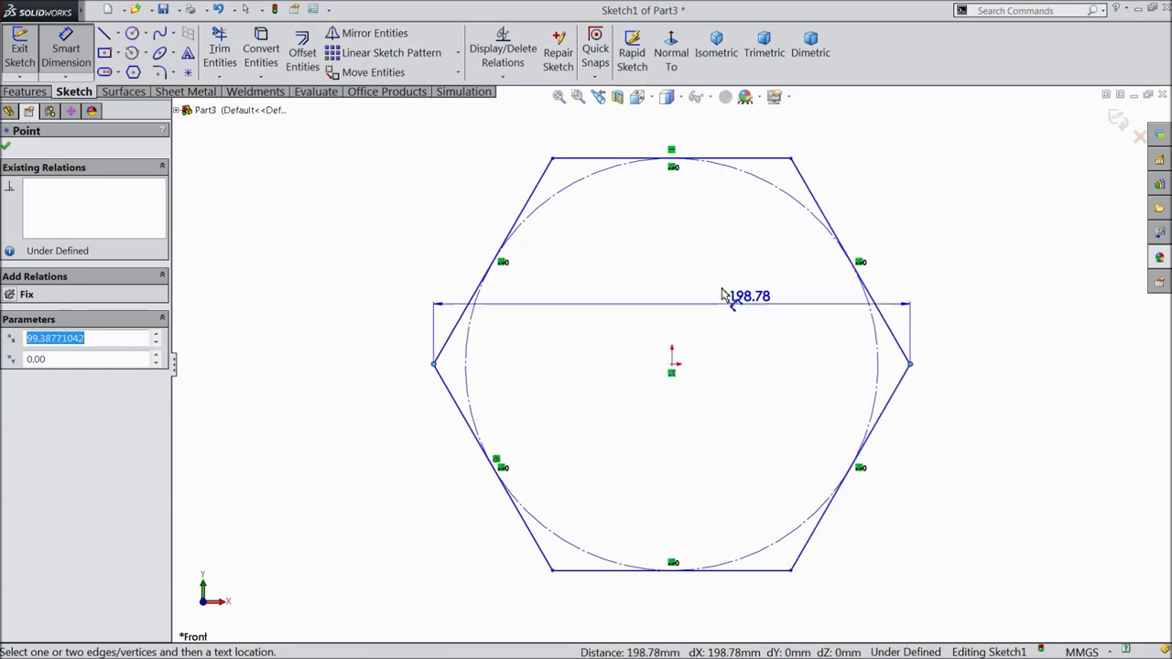
key(z)
click(675, 184)
text(17)
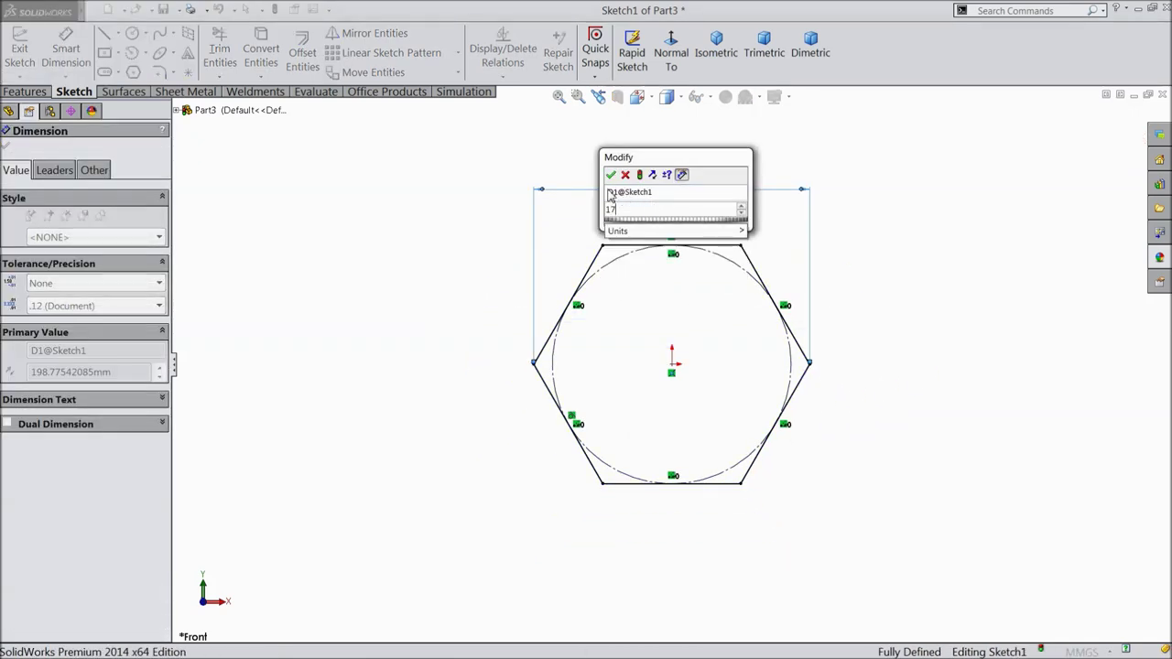
click(611, 175)
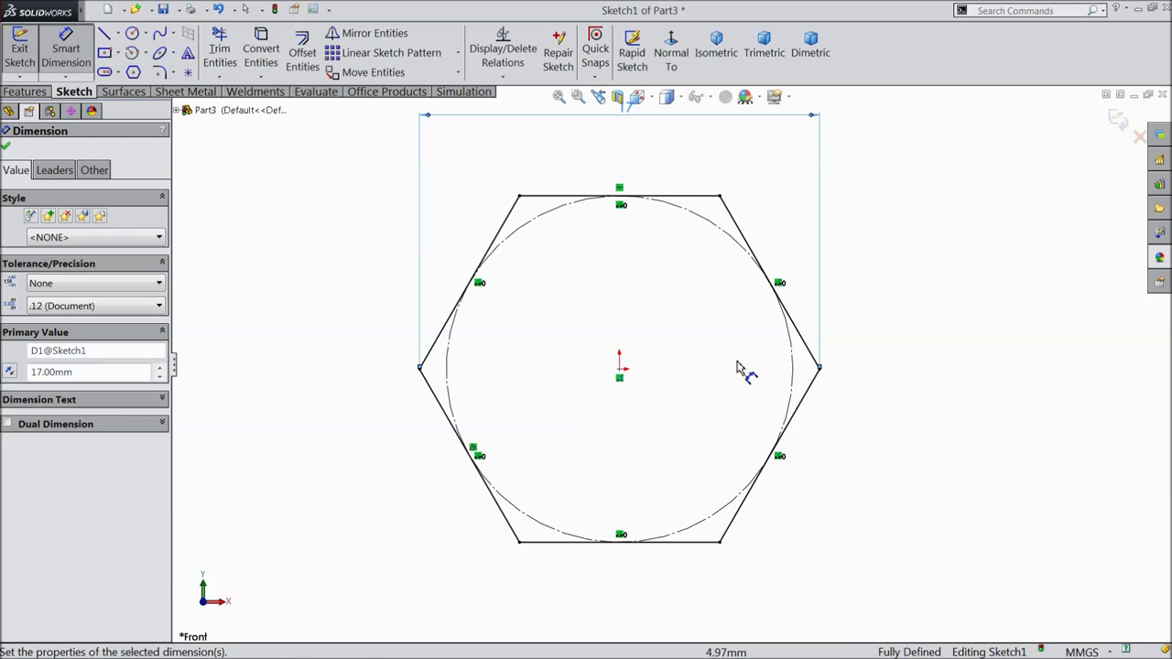
click(7, 147)
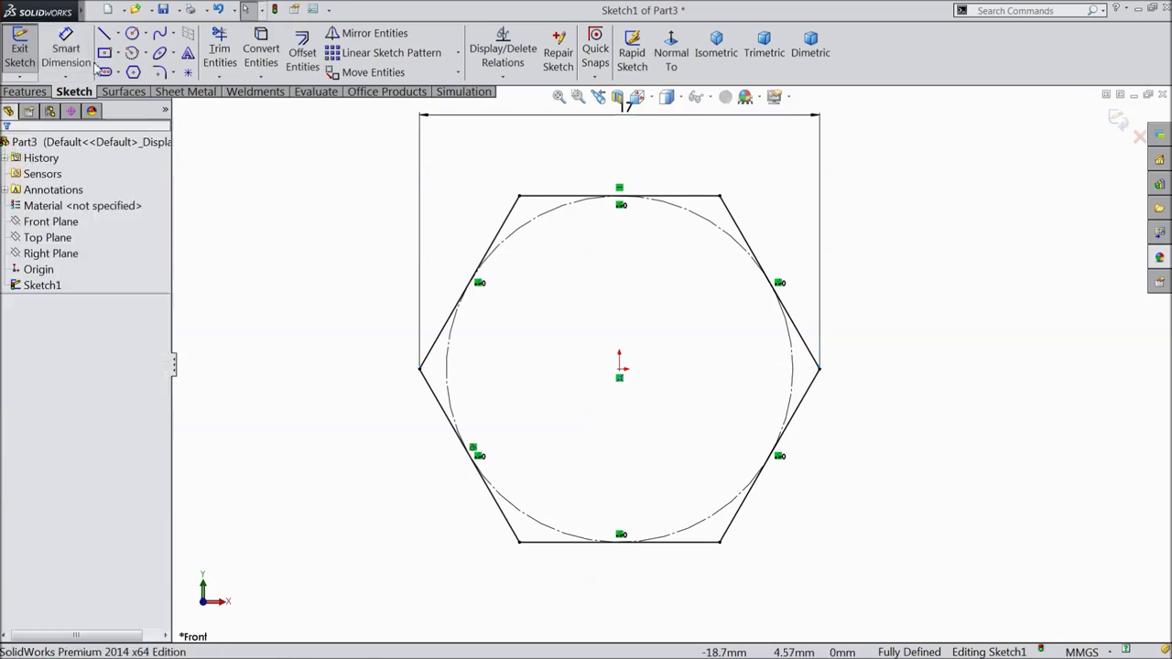
Draw a circle at the hexagon's origin and dimension its diameter to 8.38 mm.
click(132, 32)
click(619, 369)
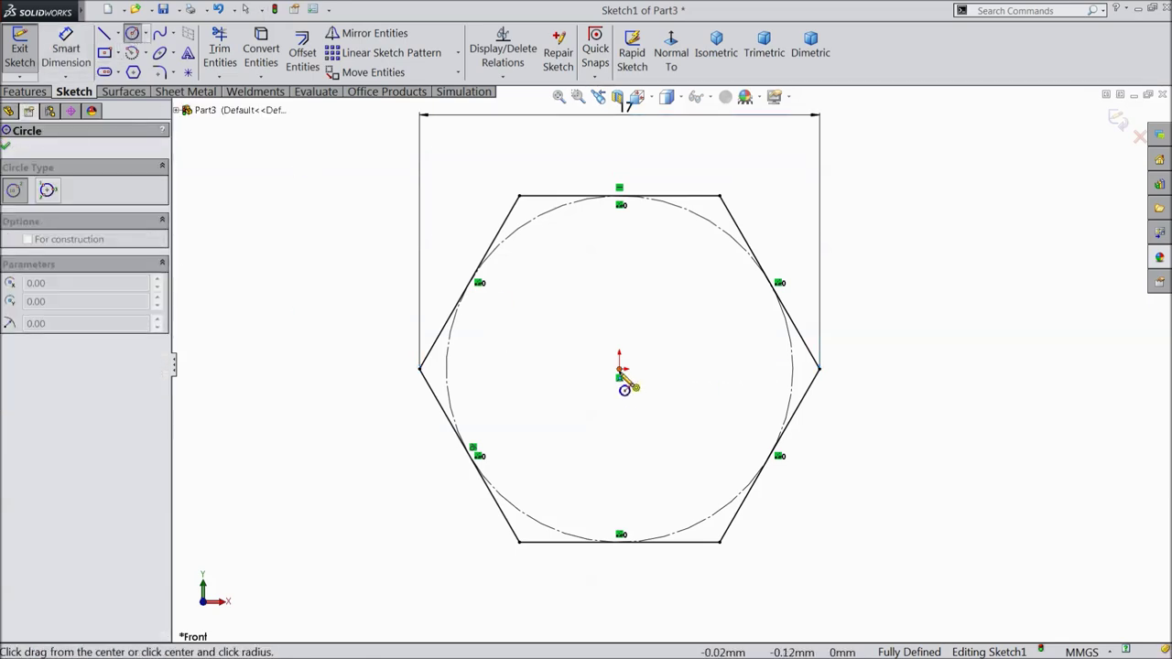
click(547, 286)
click(66, 50)
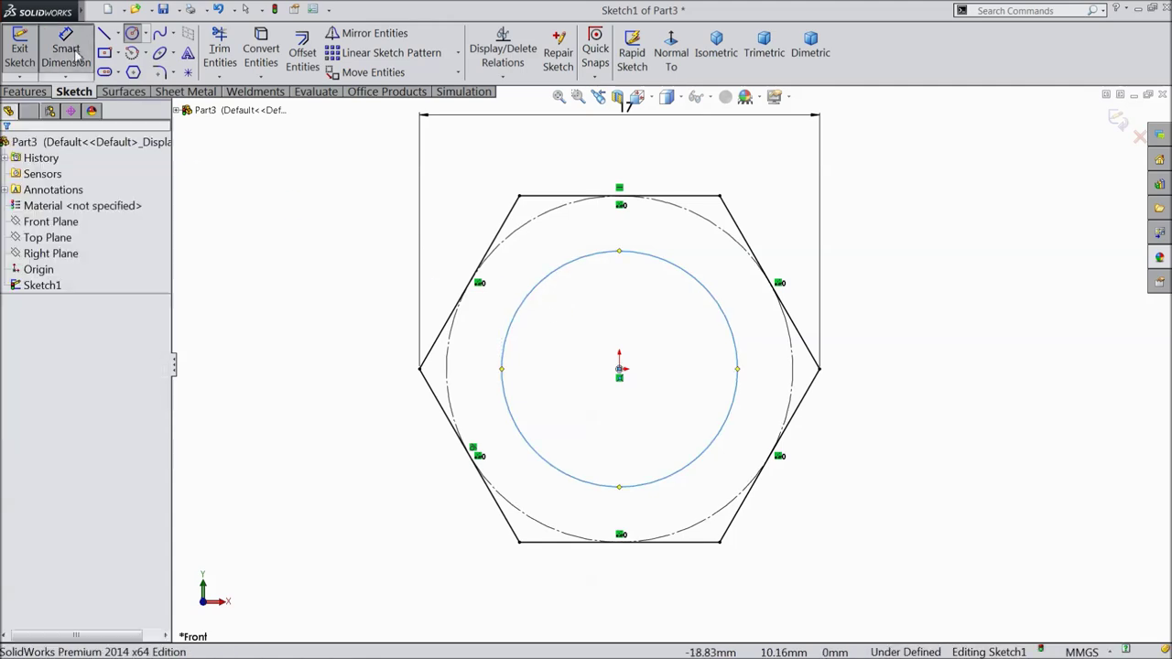
click(739, 377)
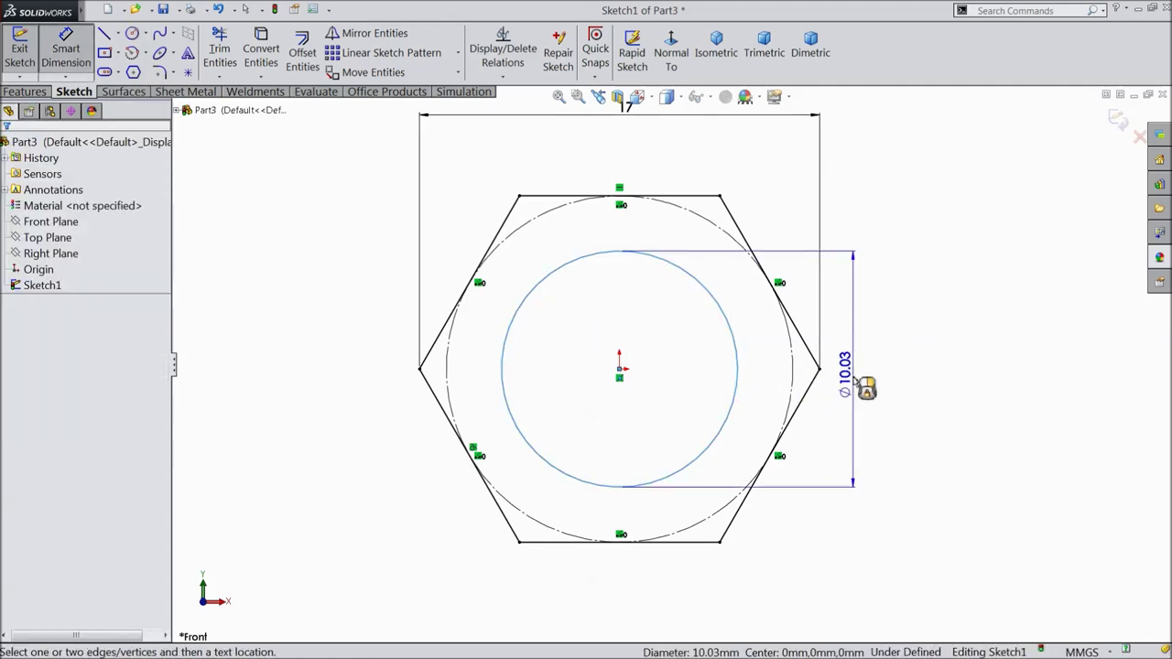
click(856, 384)
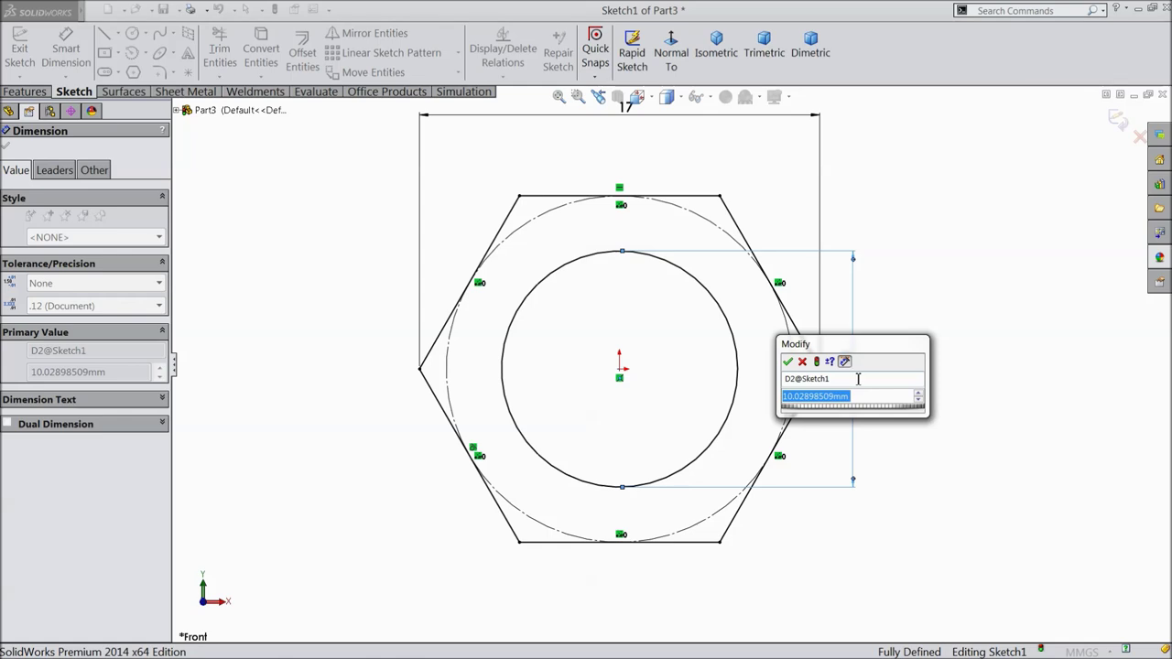
text(8.38)
click(788, 363)
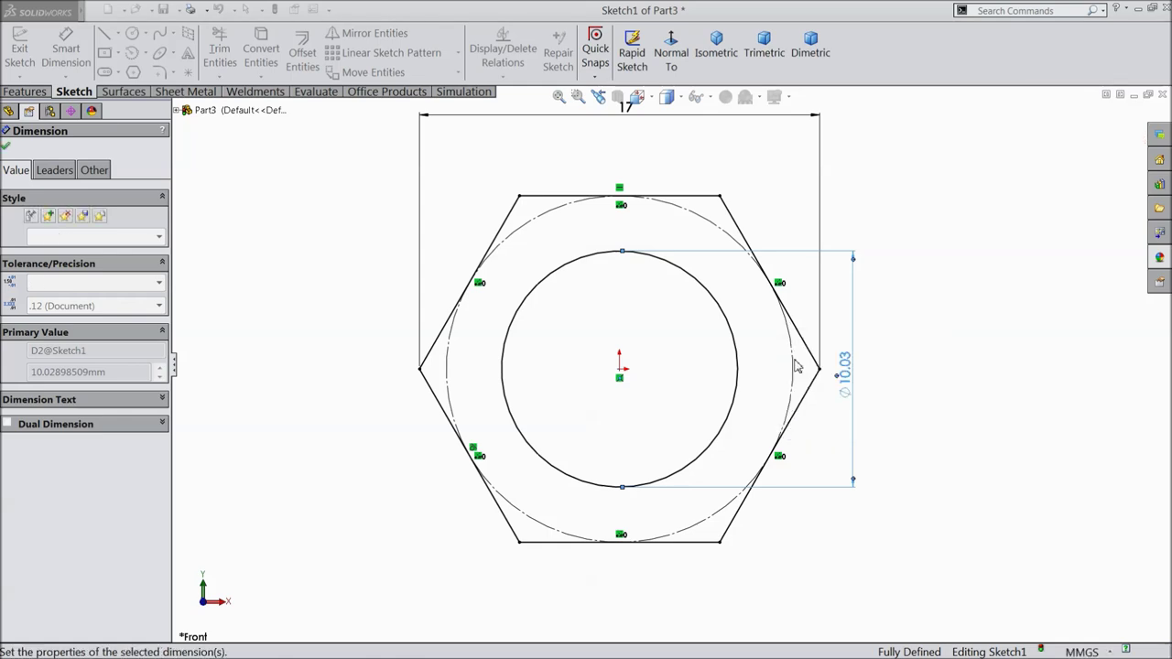
click(4, 145)
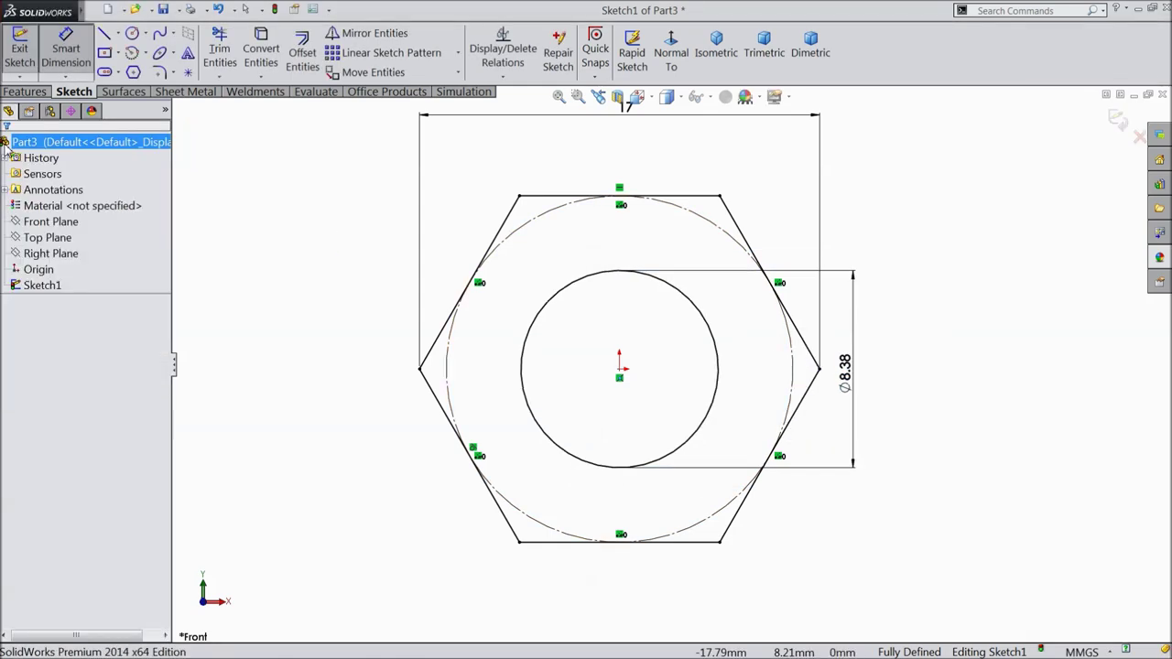
click(26, 92)
Extrude the hexagon sketch 8.4 mm Blind into a solid hex nut.
click(42, 71)
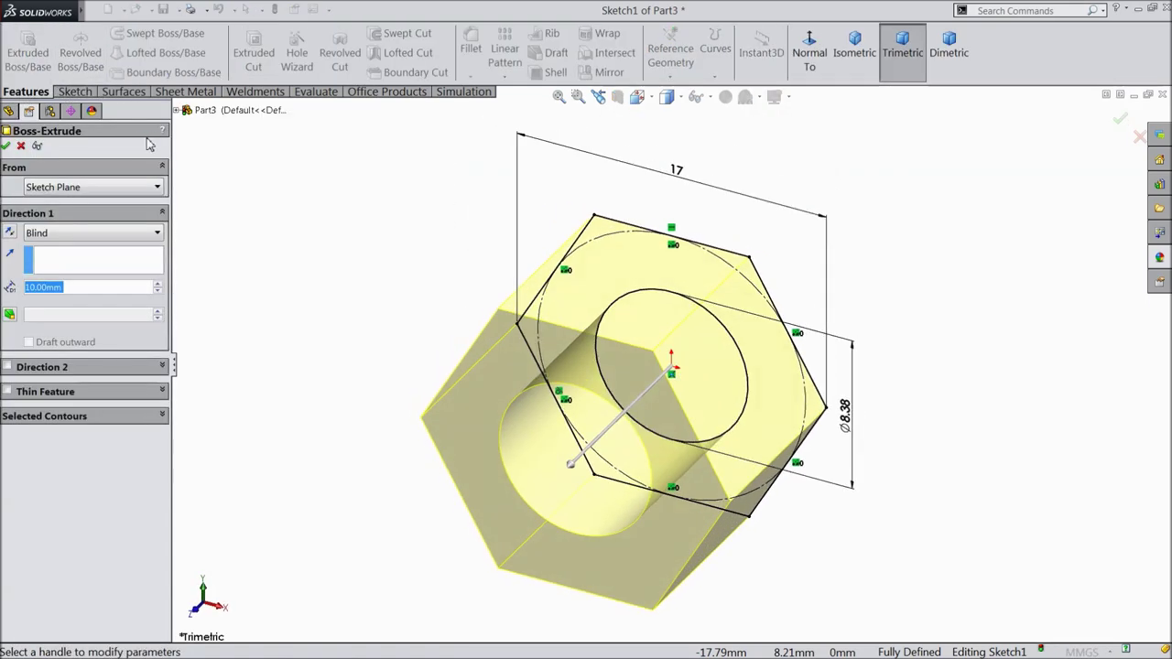
text(8.4)
key(Return)
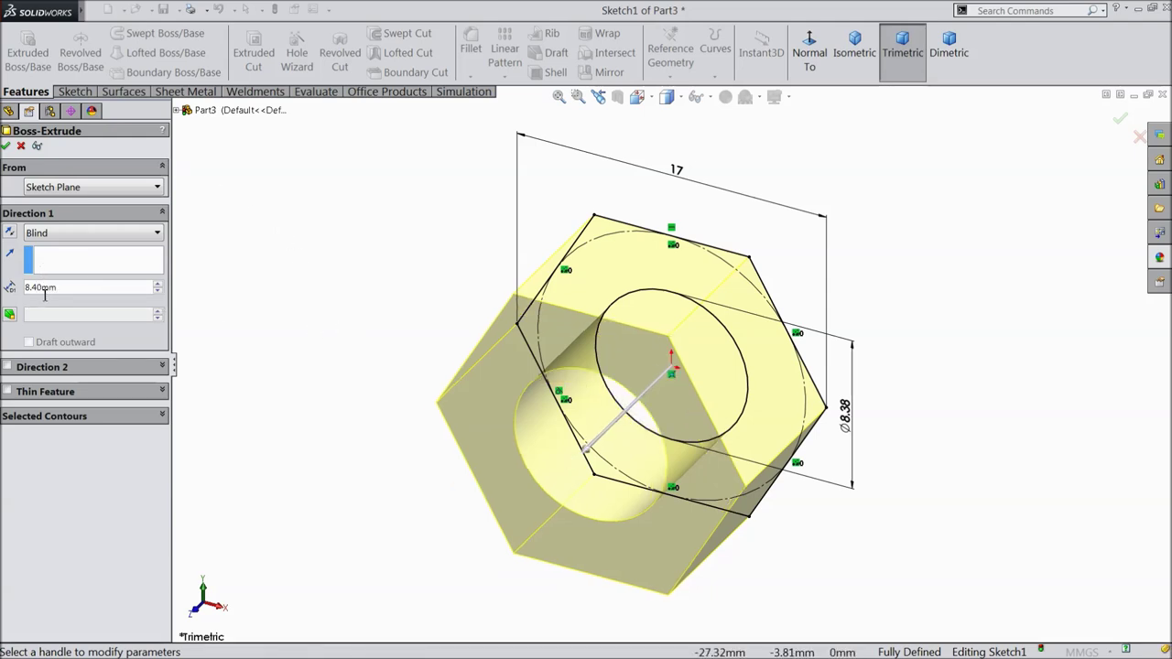
click(6, 146)
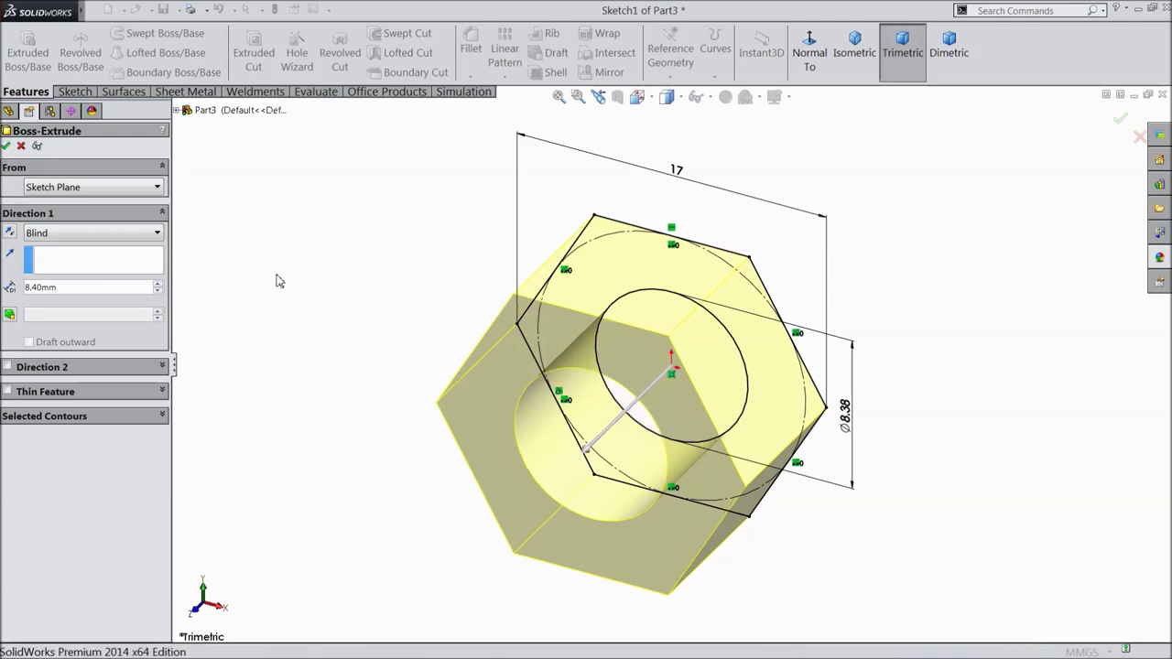
middle_drag(371, 322, 396, 280)
click(125, 142)
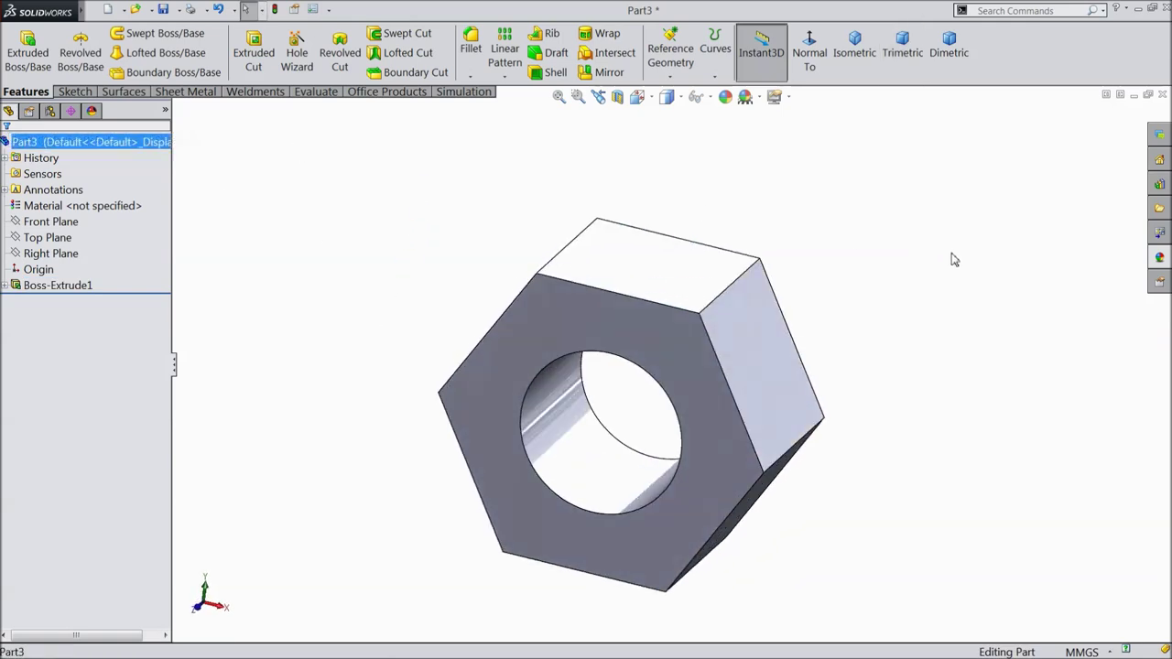
Apply the satin finish stainless steel appearance to the nut.
click(1158, 260)
click(1090, 490)
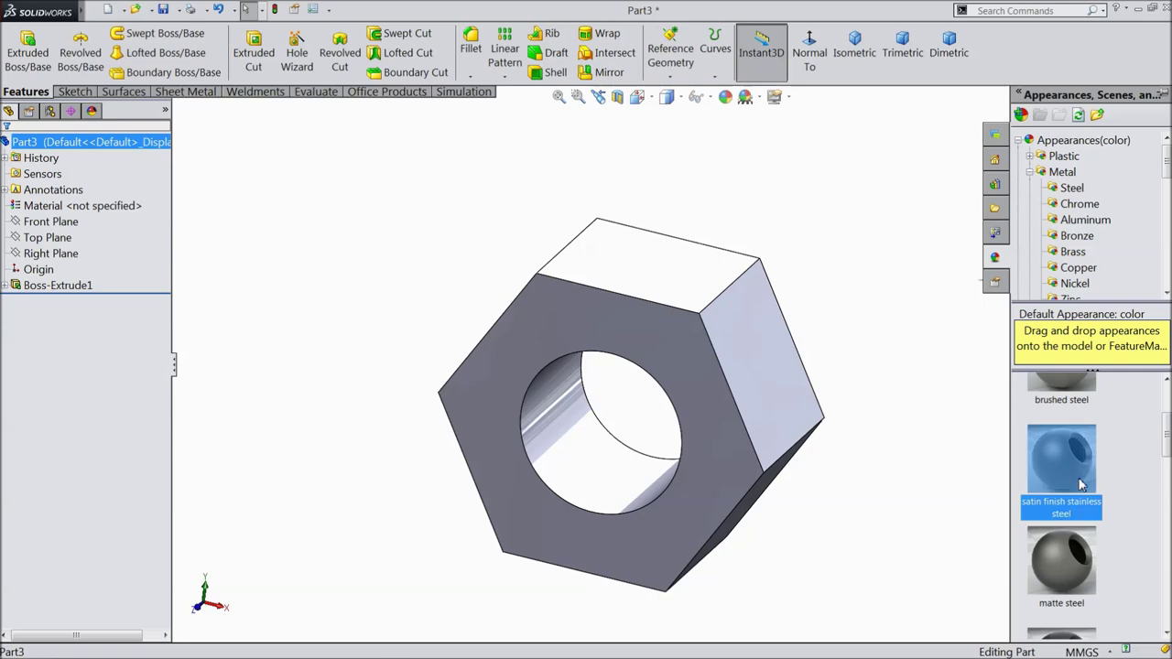
middle_drag(866, 403, 857, 374)
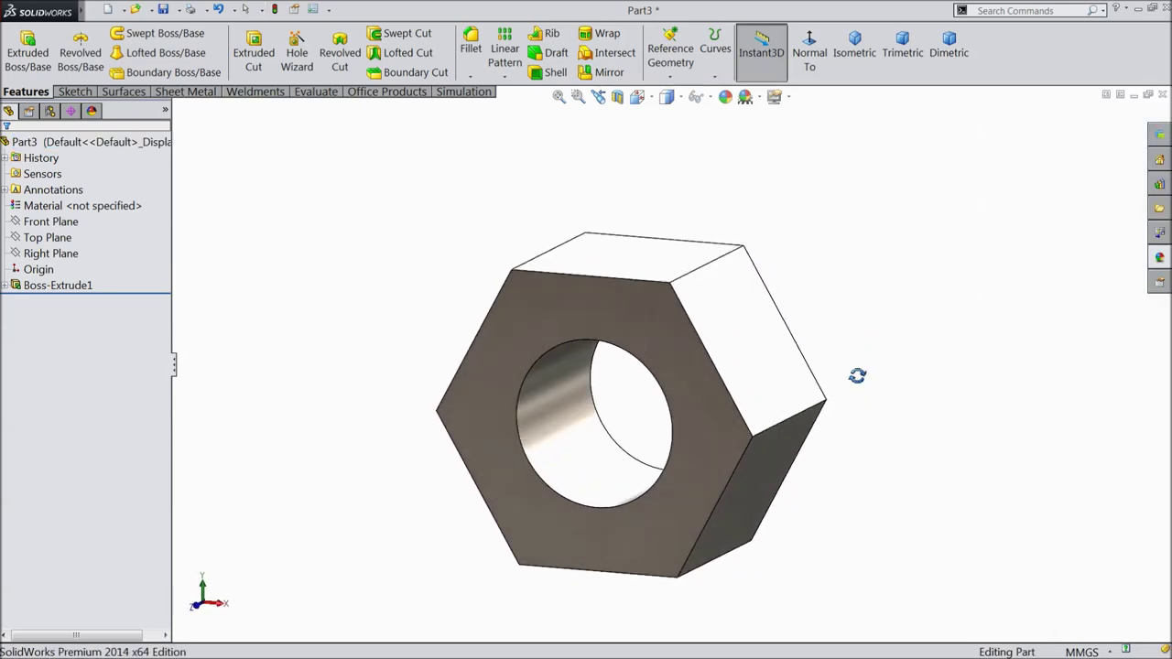
scroll(831, 411, up, 2)
middle_drag(742, 492, 726, 479)
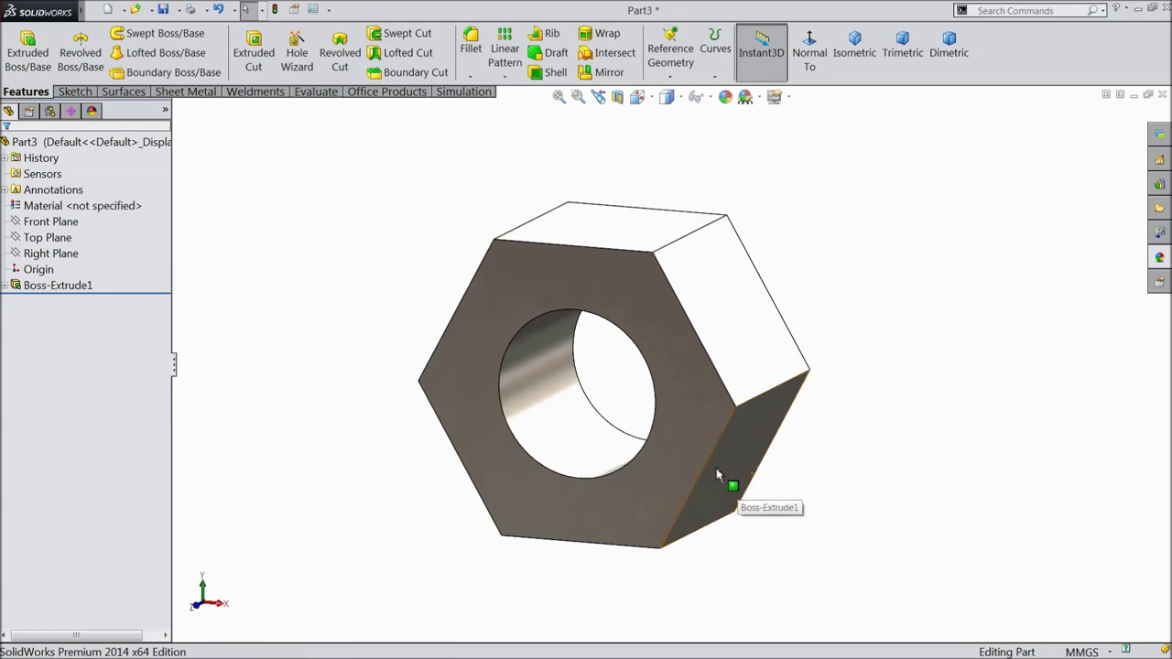
click(22, 287)
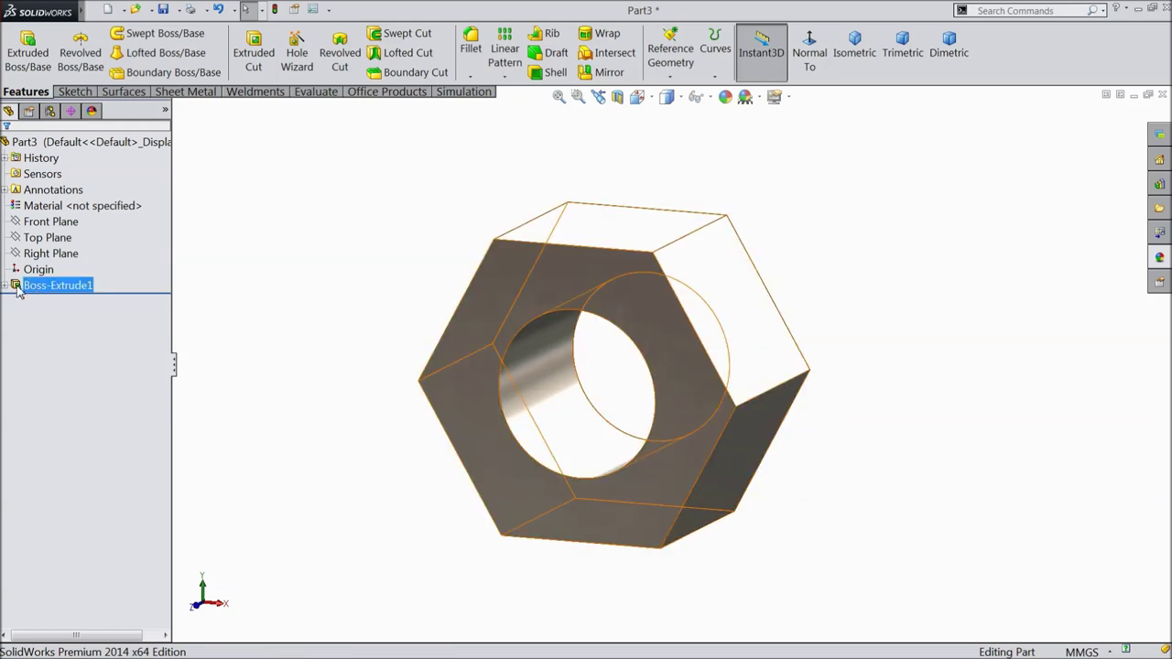
Change Boss-Extrude1's end condition from Blind to Mid Plane.
click(18, 289)
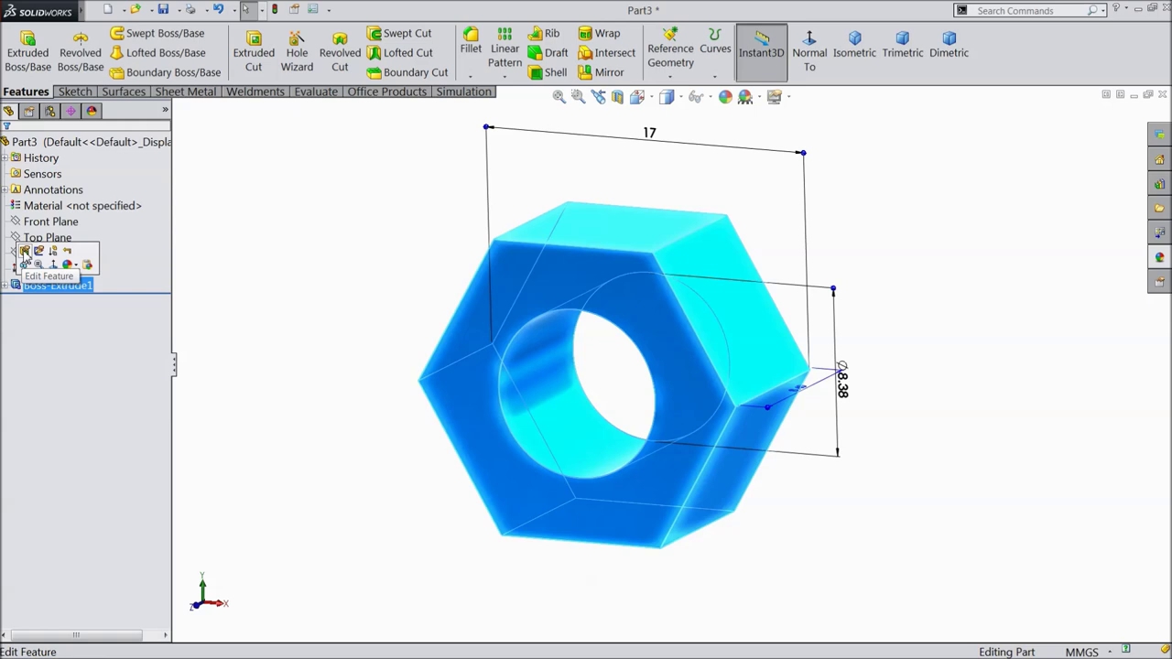
click(25, 252)
click(54, 232)
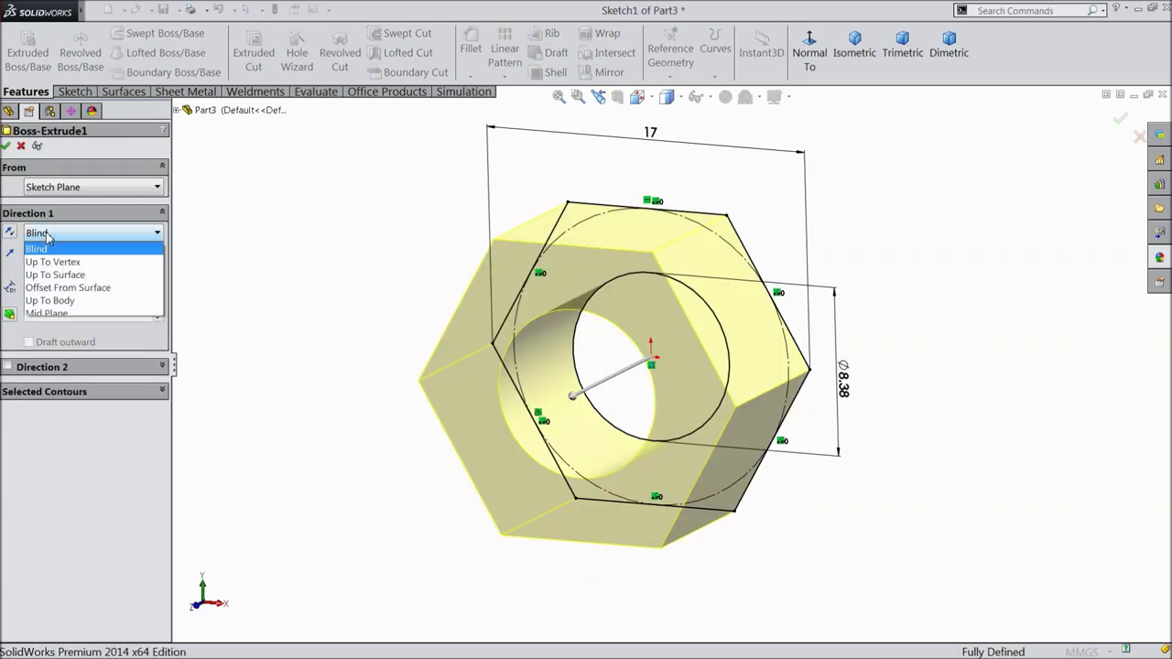
click(53, 311)
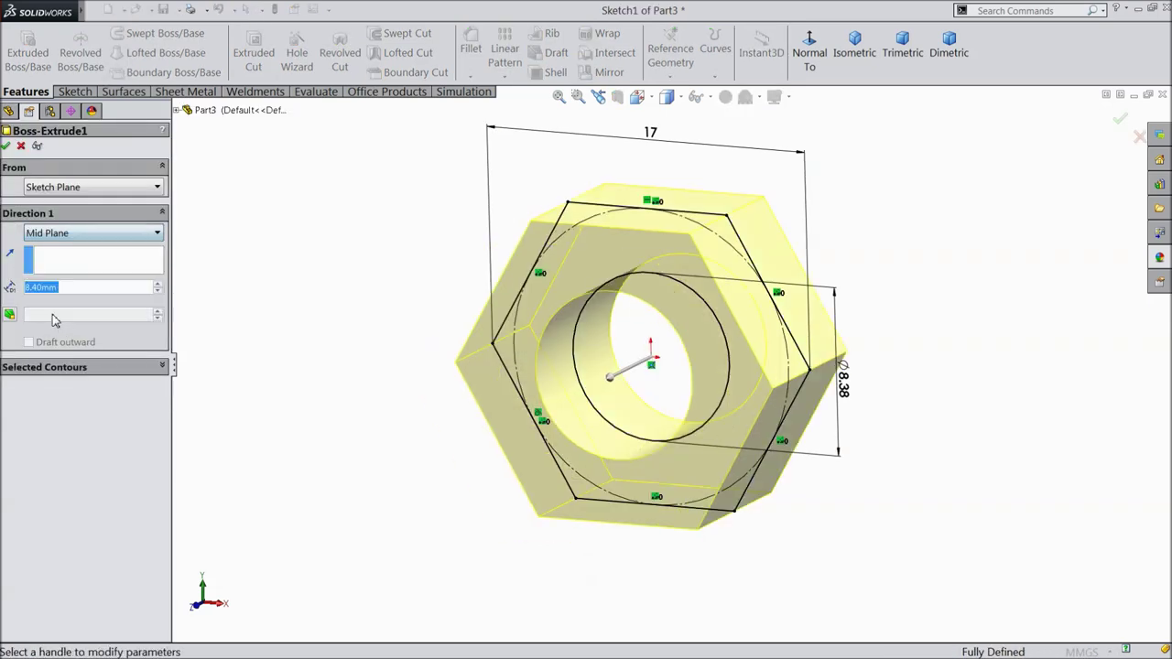
click(9, 147)
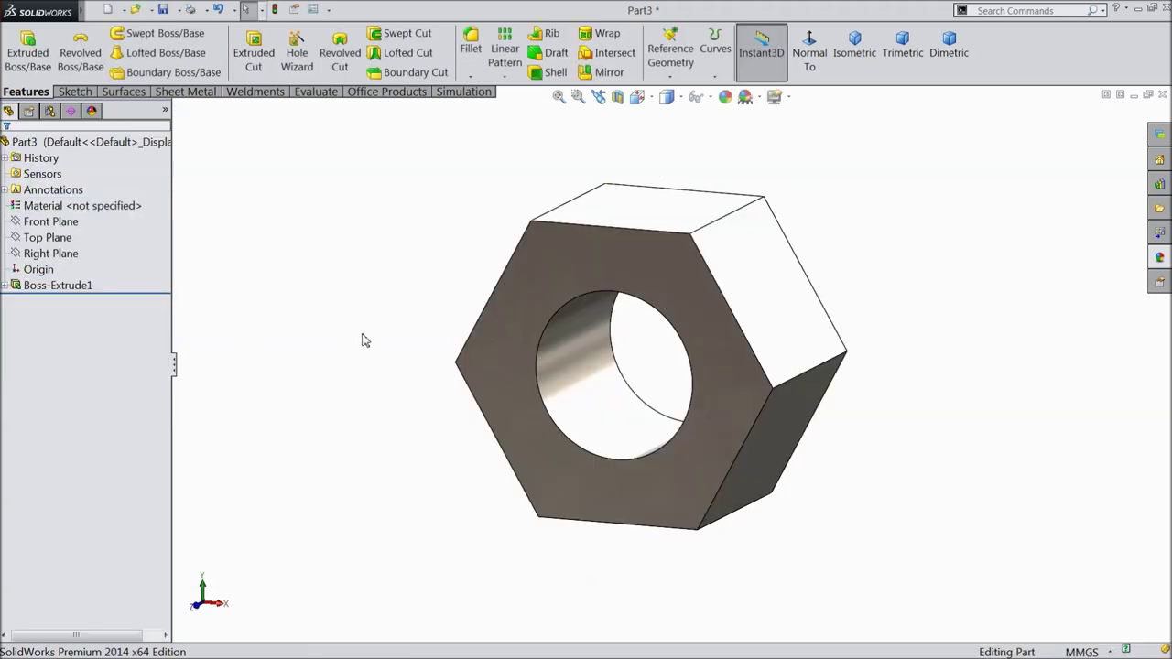
mouse_move(361, 346)
middle_down()
mouse_move(246, 368)
mouse_move(348, 340)
mouse_move(354, 350)
middle_up()
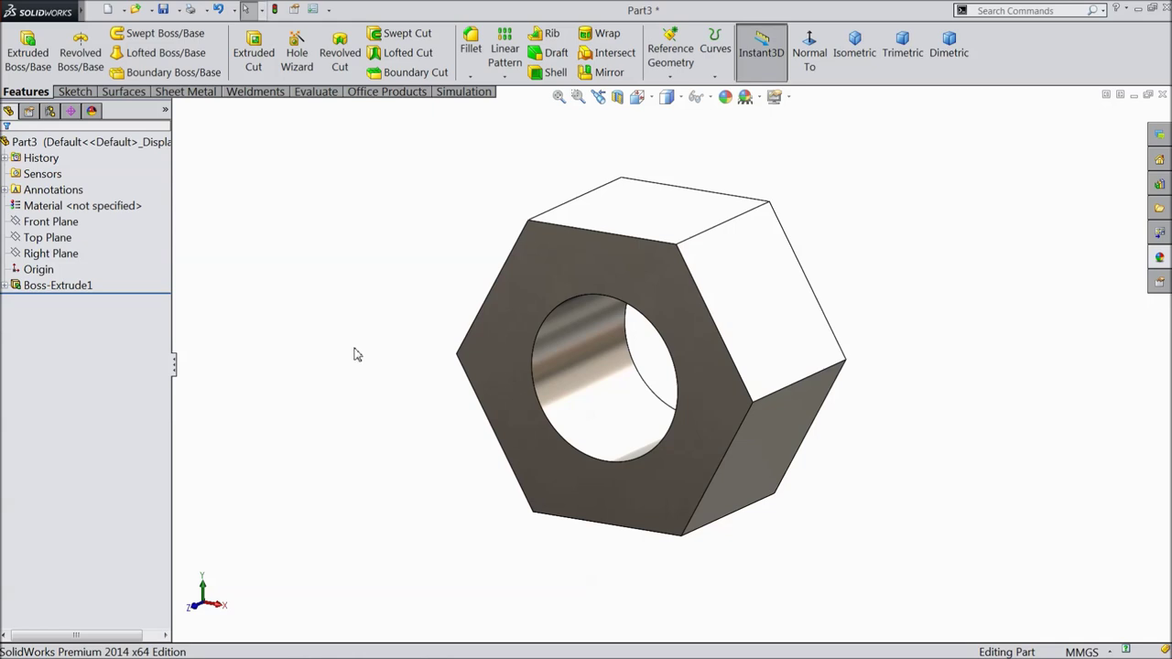
Chamfer the nut's bore face 1 mm at 45°.
click(471, 78)
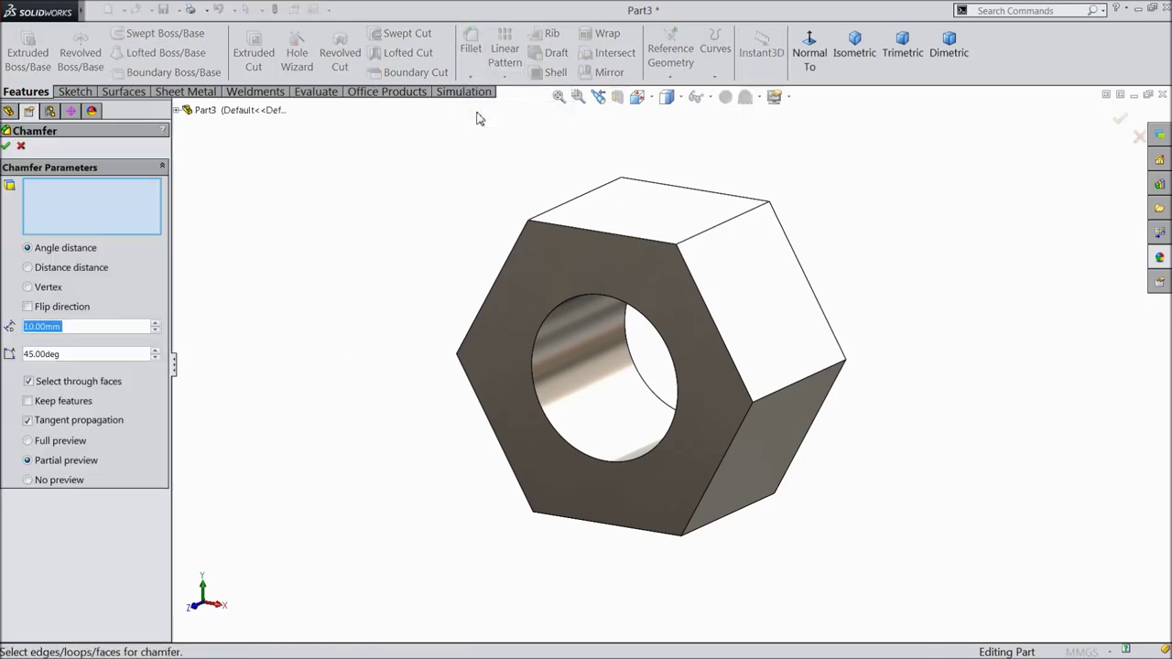
text(1)
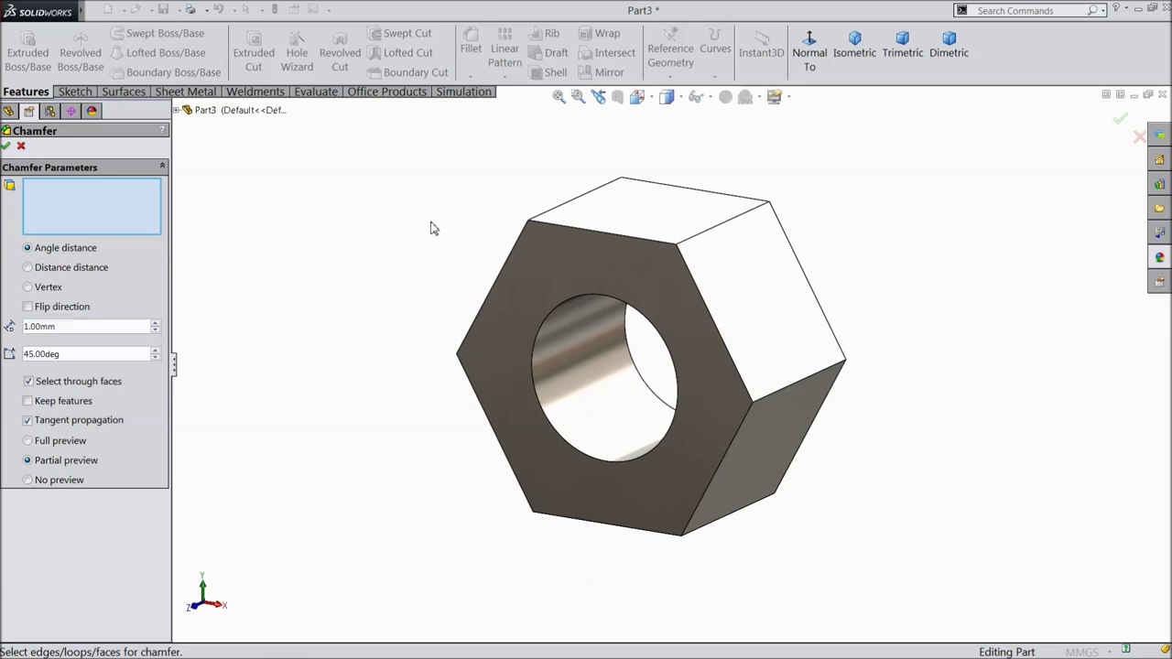
click(548, 361)
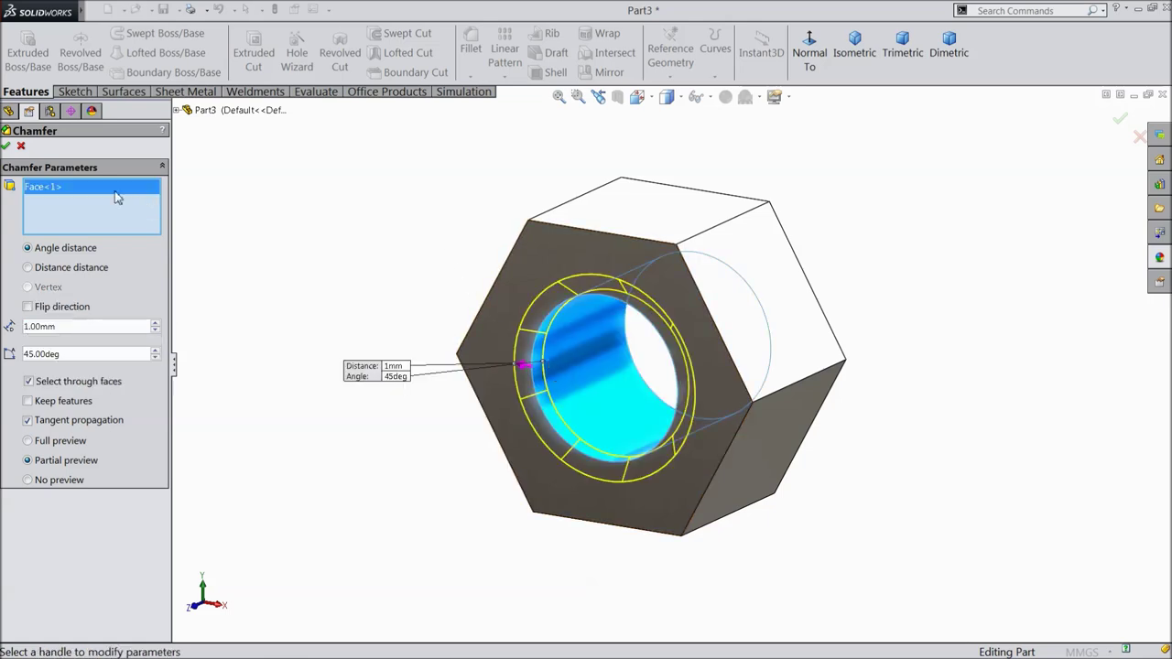
click(6, 147)
middle_drag(393, 266, 427, 220)
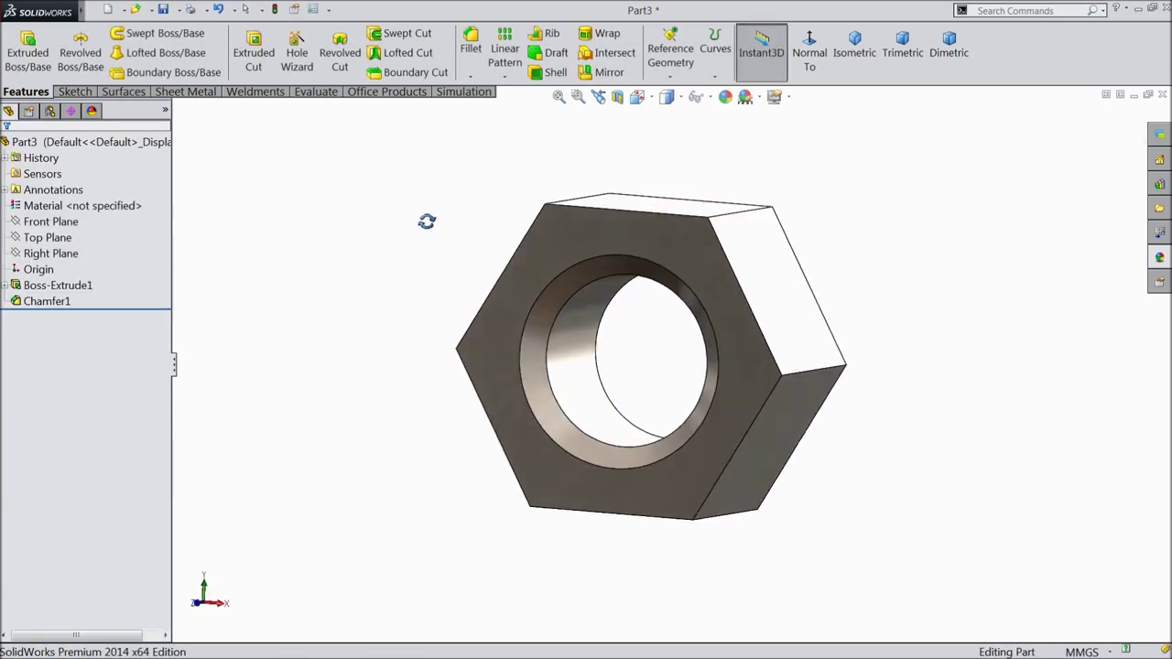
Start a sketch on the nut's front face and draw a circle centred on the origin.
click(543, 264)
click(597, 220)
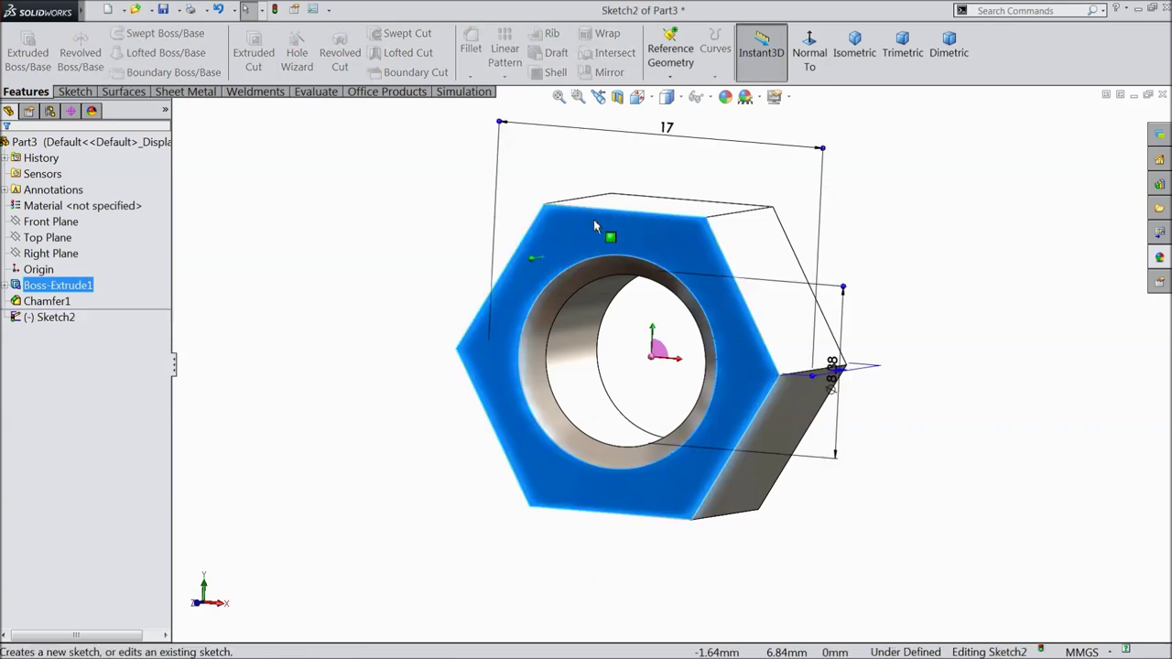
click(805, 71)
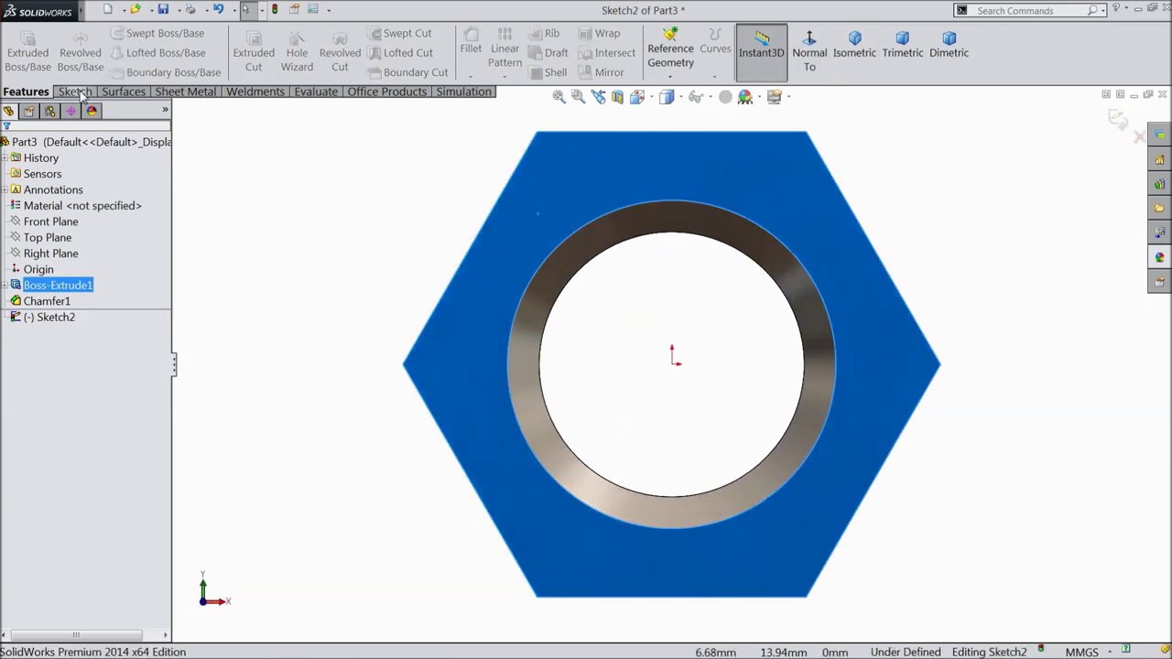
click(74, 92)
click(133, 34)
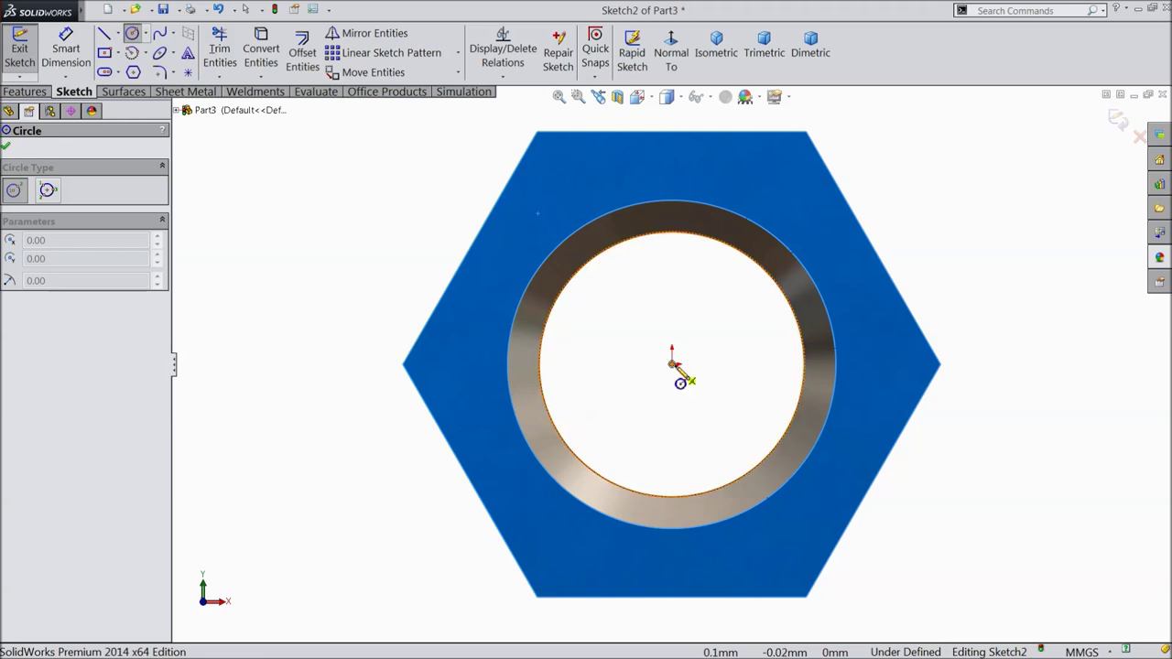
click(673, 362)
click(597, 313)
Dimension the circle's diameter to 10 mm.
click(66, 50)
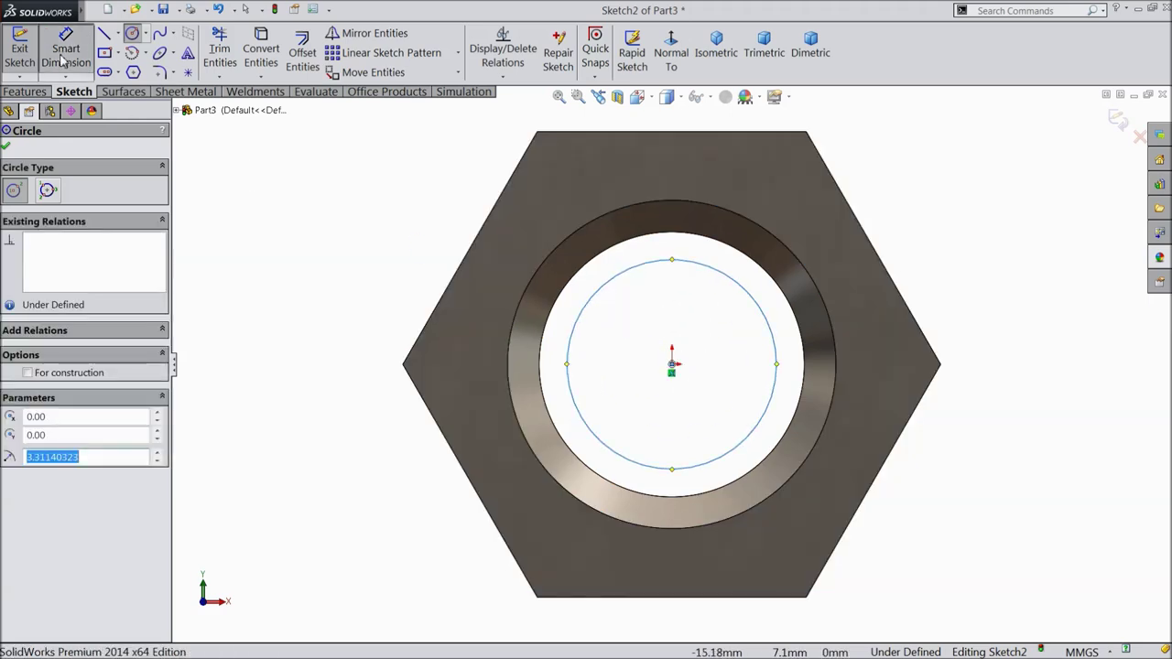
click(577, 355)
click(423, 369)
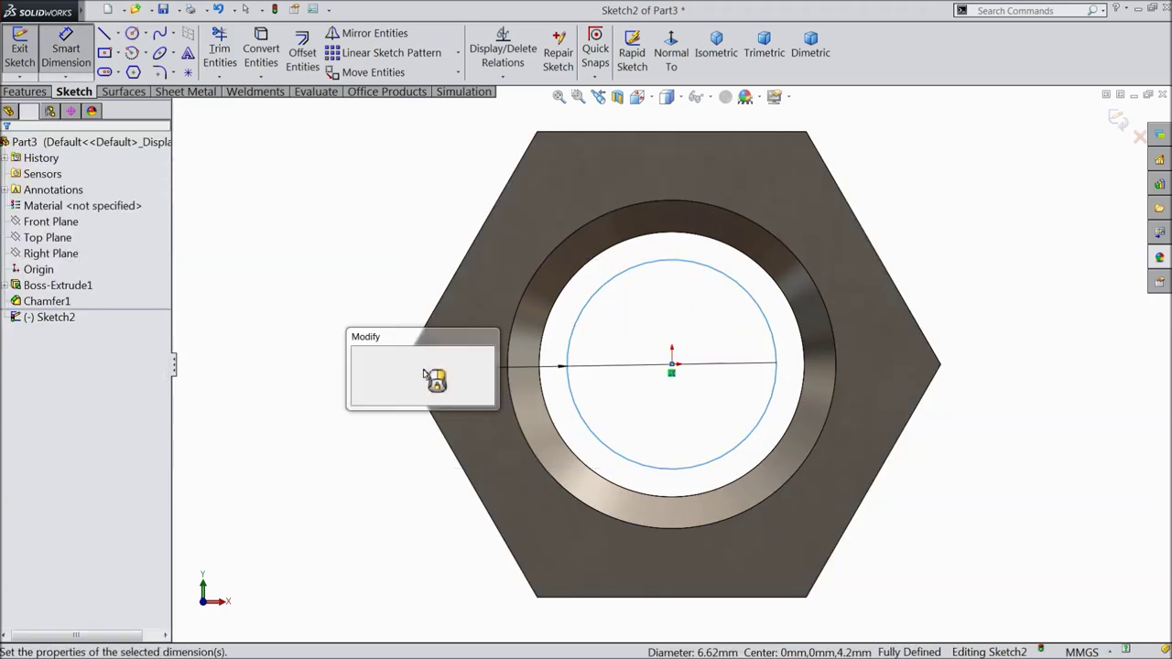
text(10)
click(358, 355)
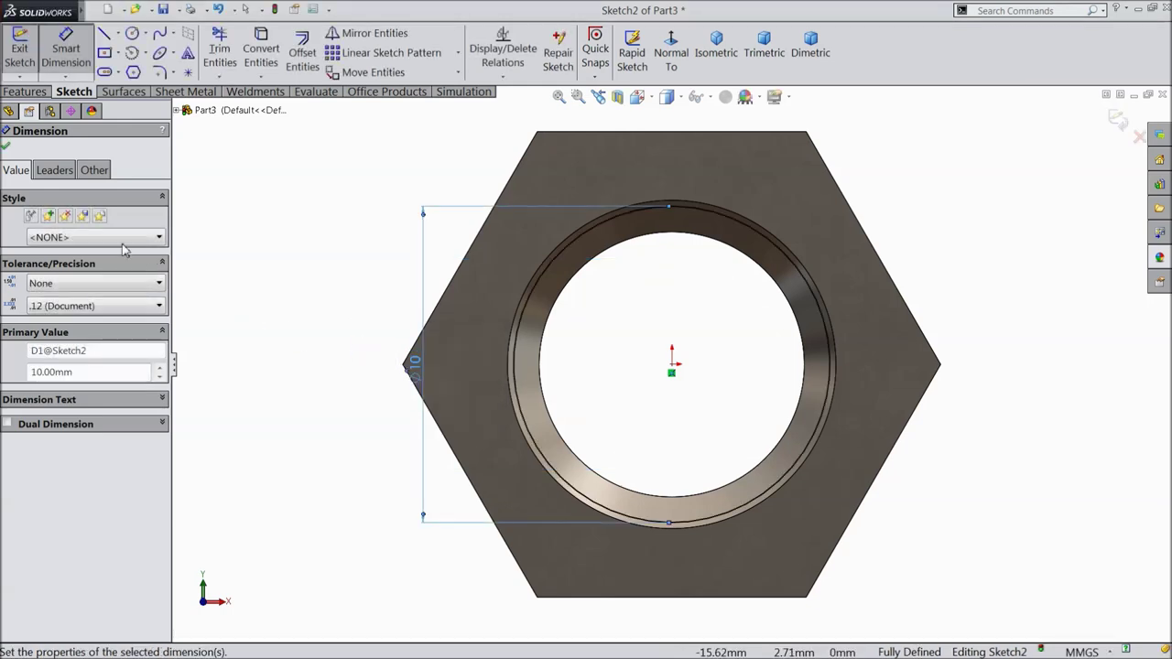
click(6, 145)
click(24, 92)
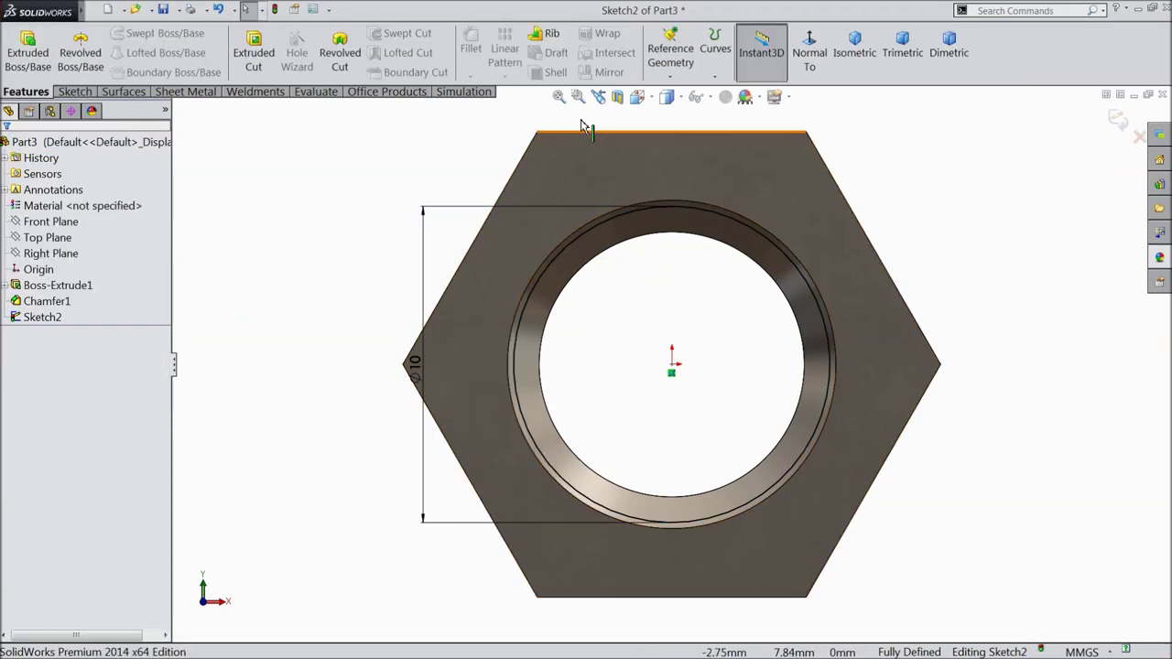
Create an untapered clockwise helix on the 10 mm circle: 1.5 mm pitch, 6 revolutions, 180° start.
click(714, 76)
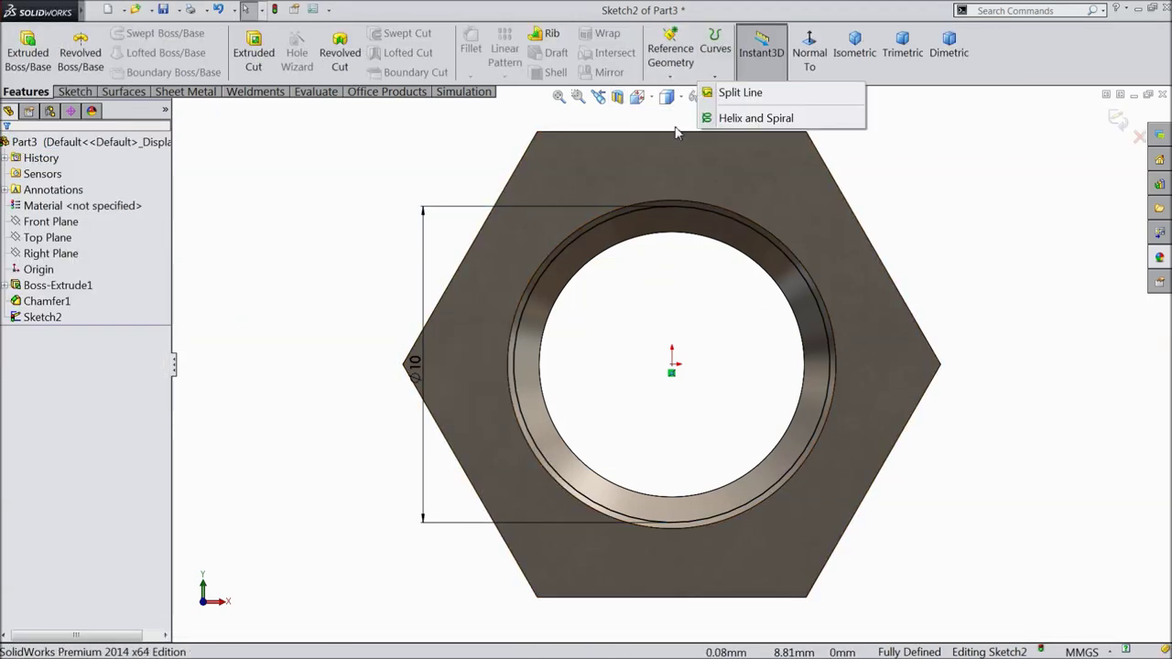
click(755, 118)
scroll(582, 364, down, 5)
middle_drag(581, 364, 657, 380)
scroll(689, 370, up, 3)
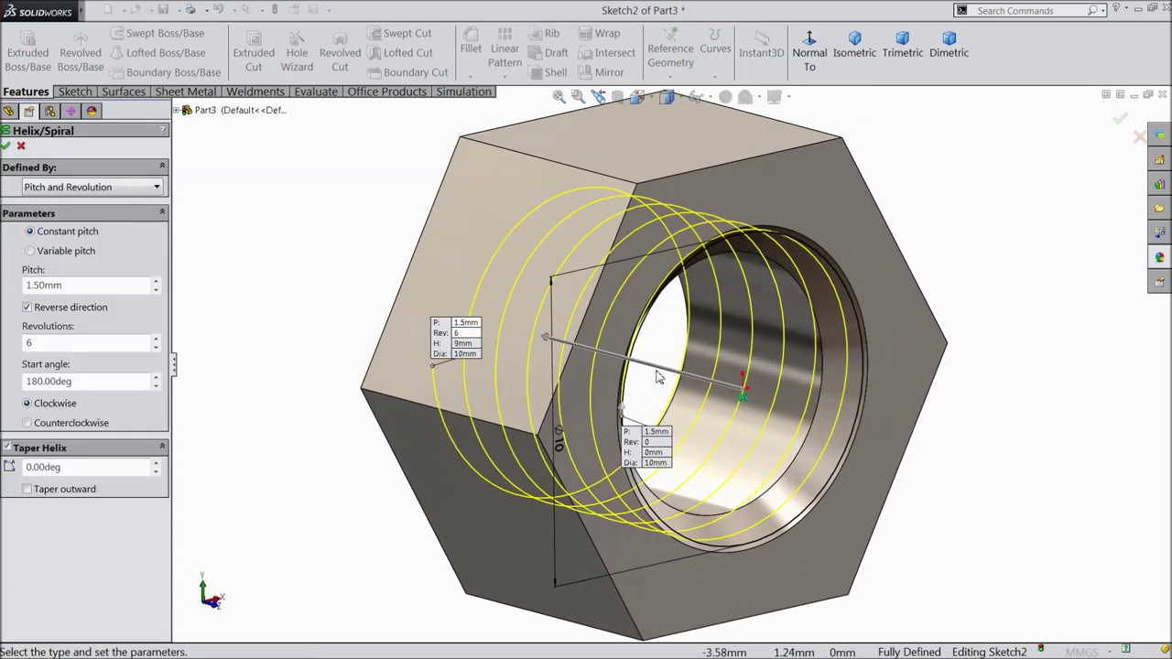
click(47, 189)
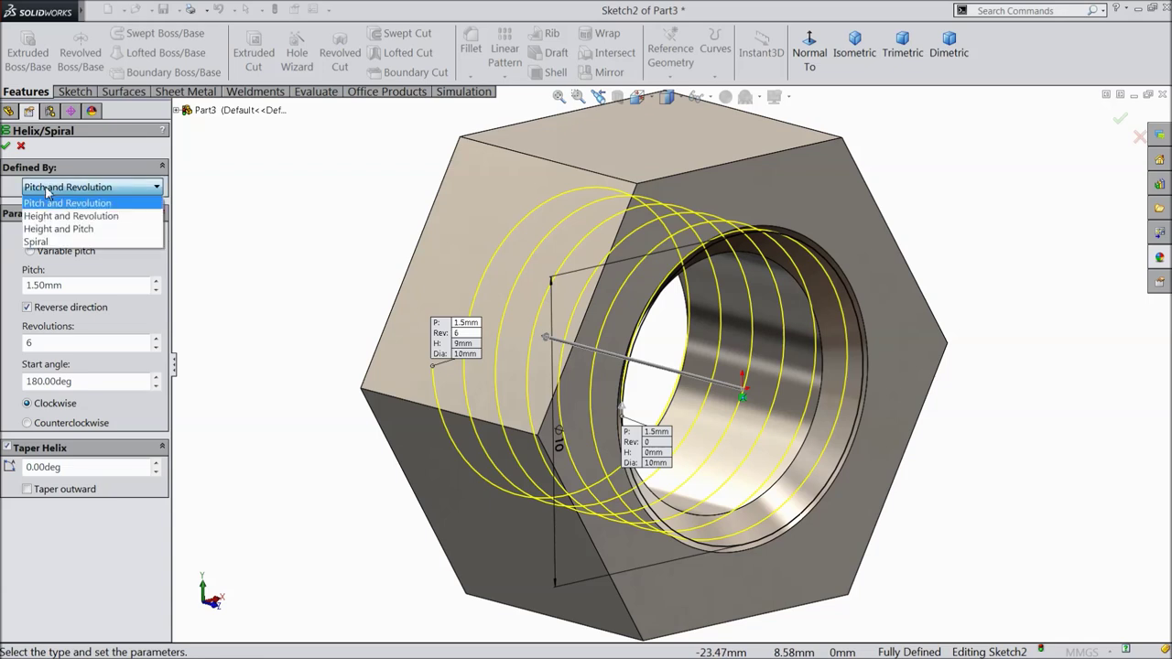
click(50, 197)
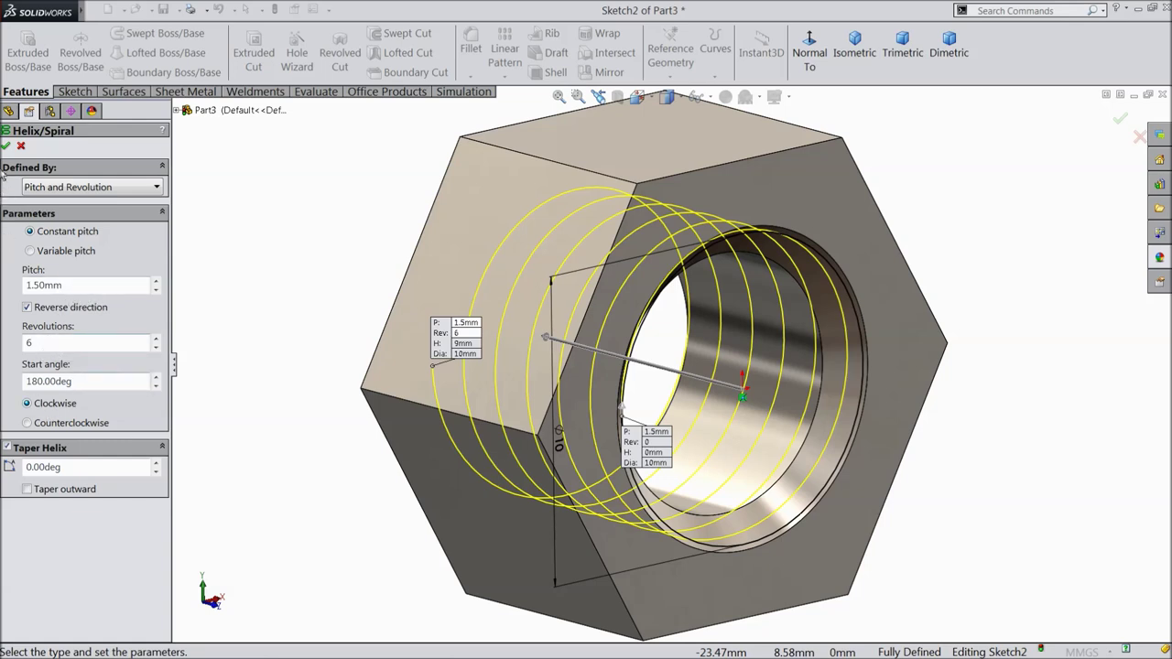
click(7, 448)
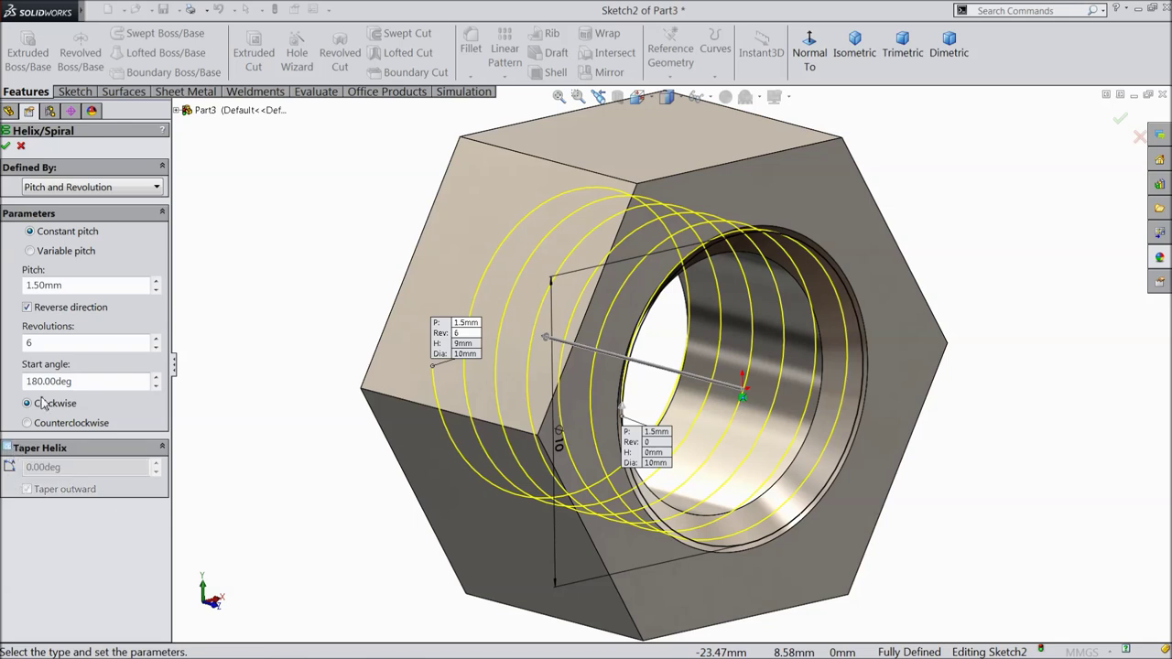
click(5, 148)
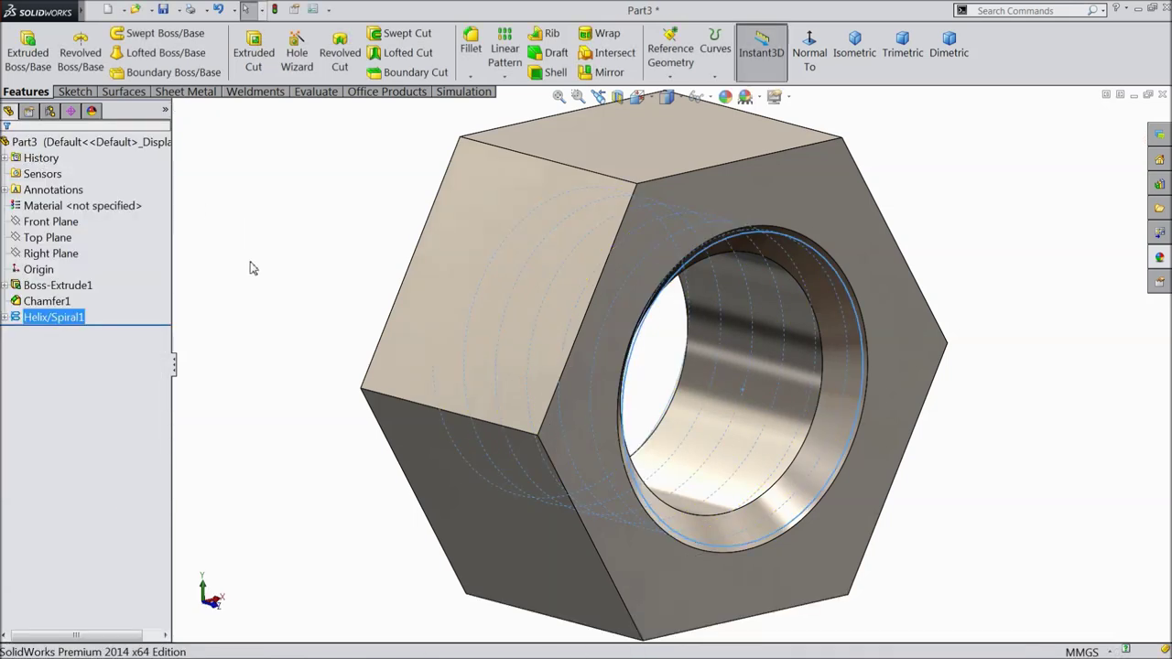
On the Top Plane, sketch a small triangle at the helix end with a line from its right edge's midpoint.
click(46, 240)
click(54, 222)
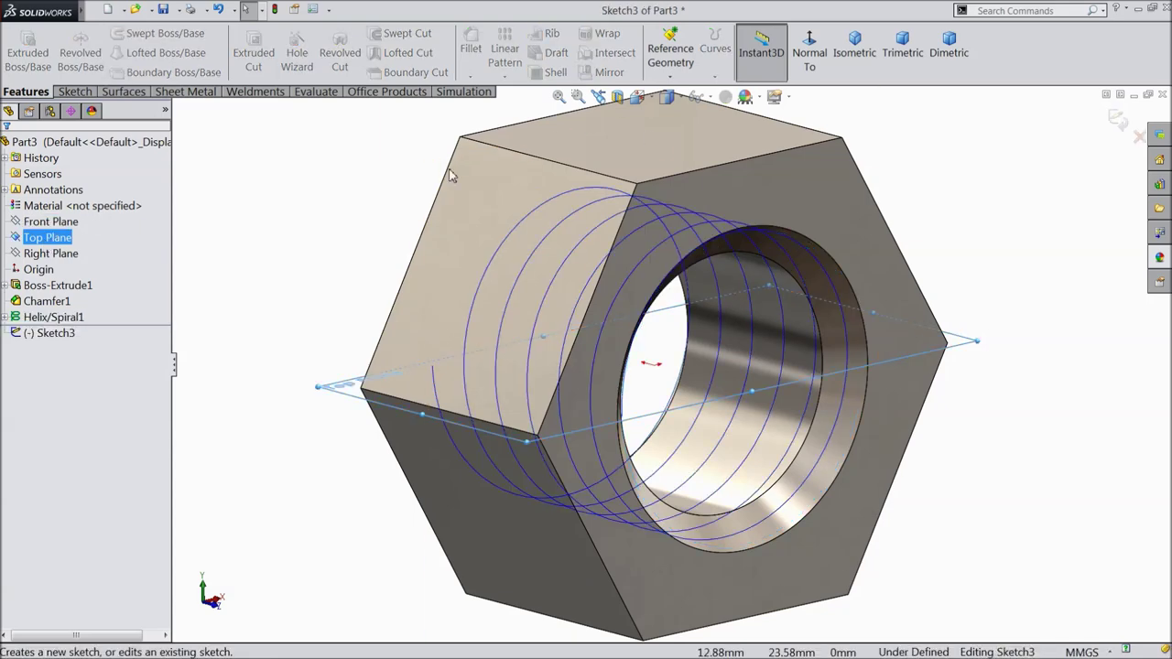
click(809, 55)
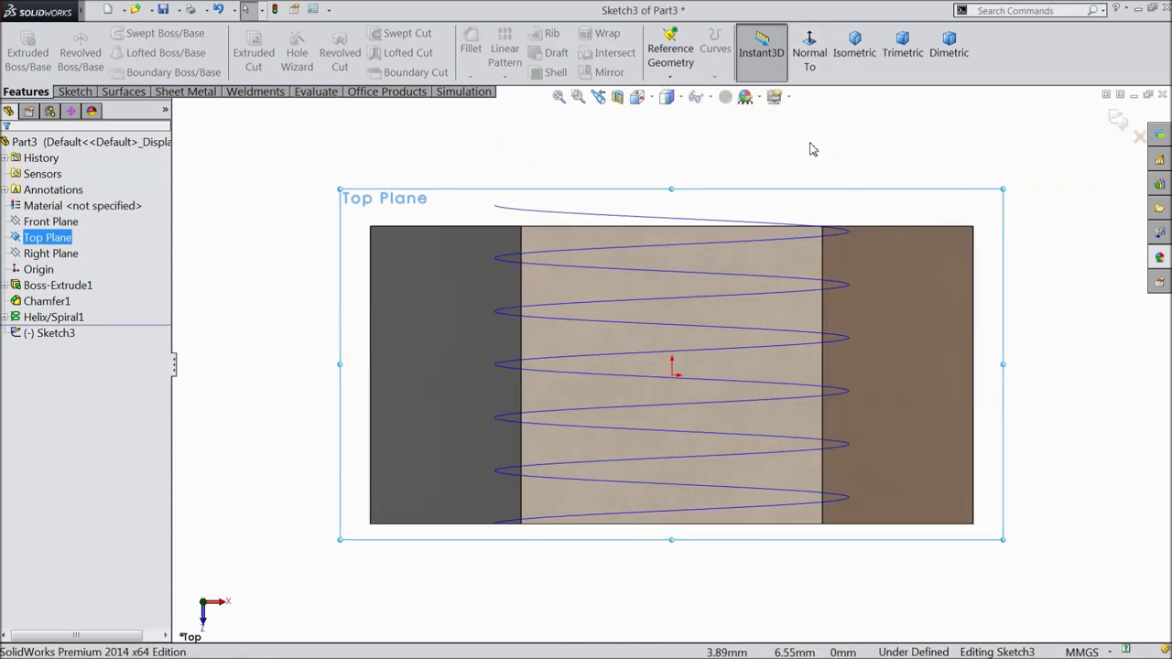
scroll(510, 555, down, 3)
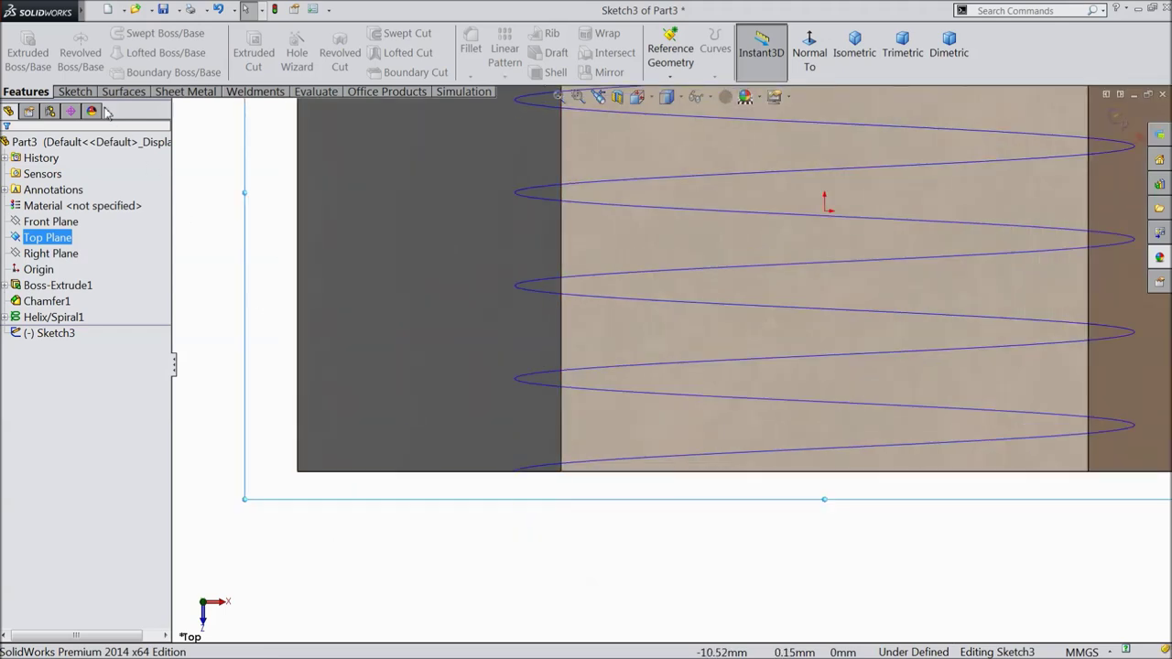
click(75, 92)
click(105, 34)
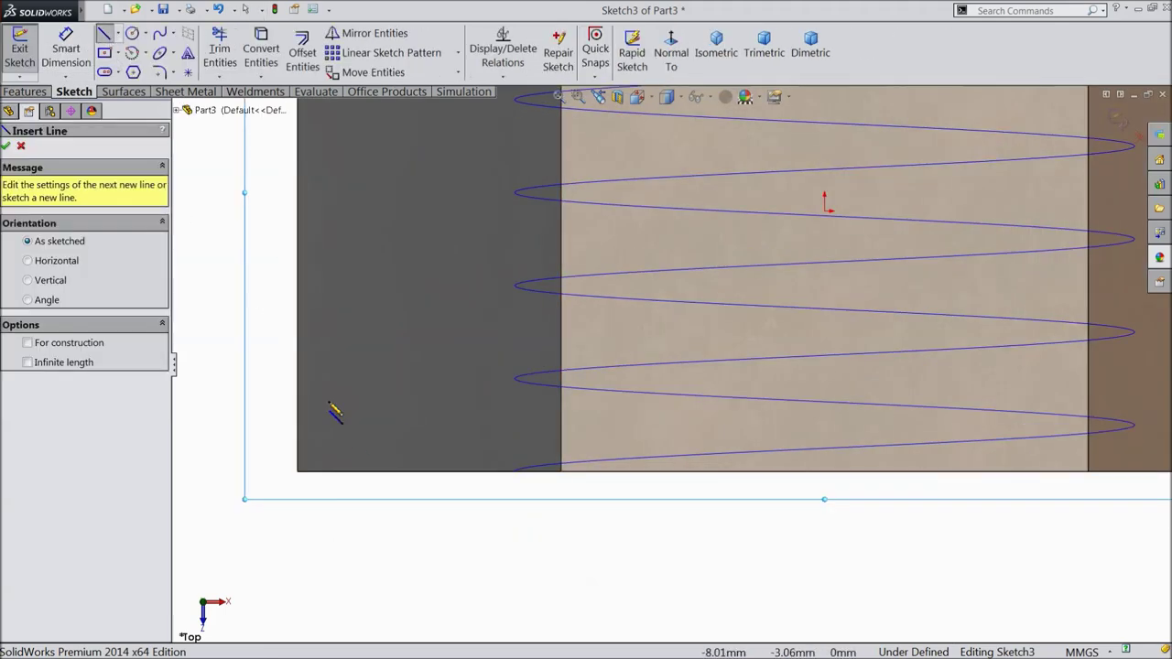
click(513, 487)
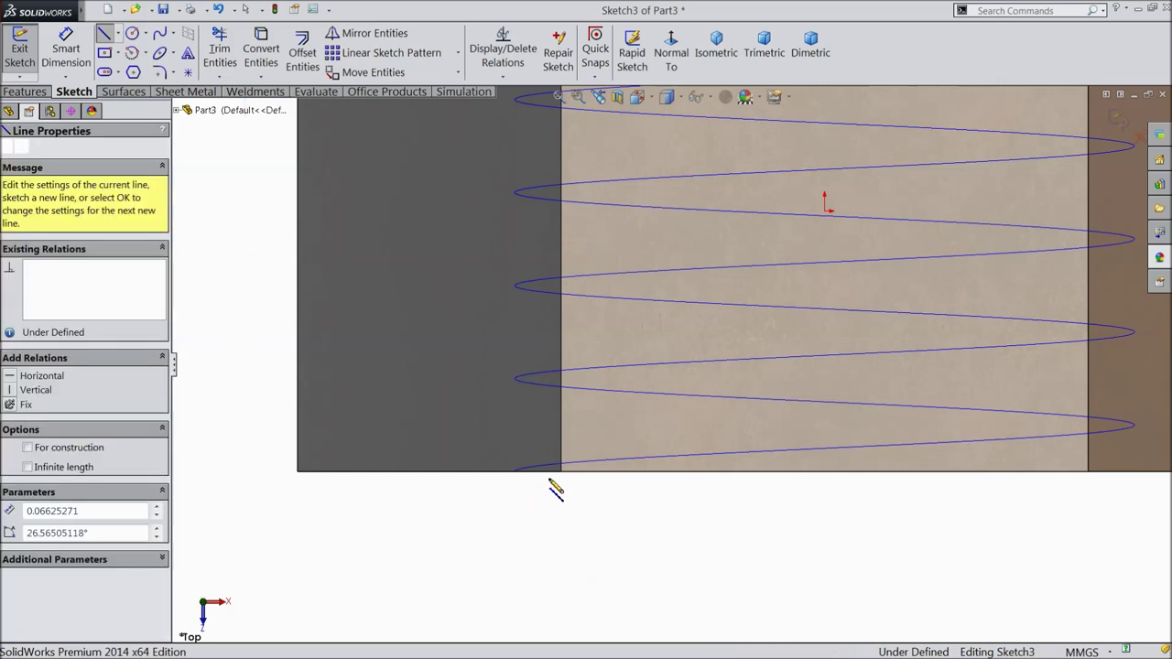
click(630, 437)
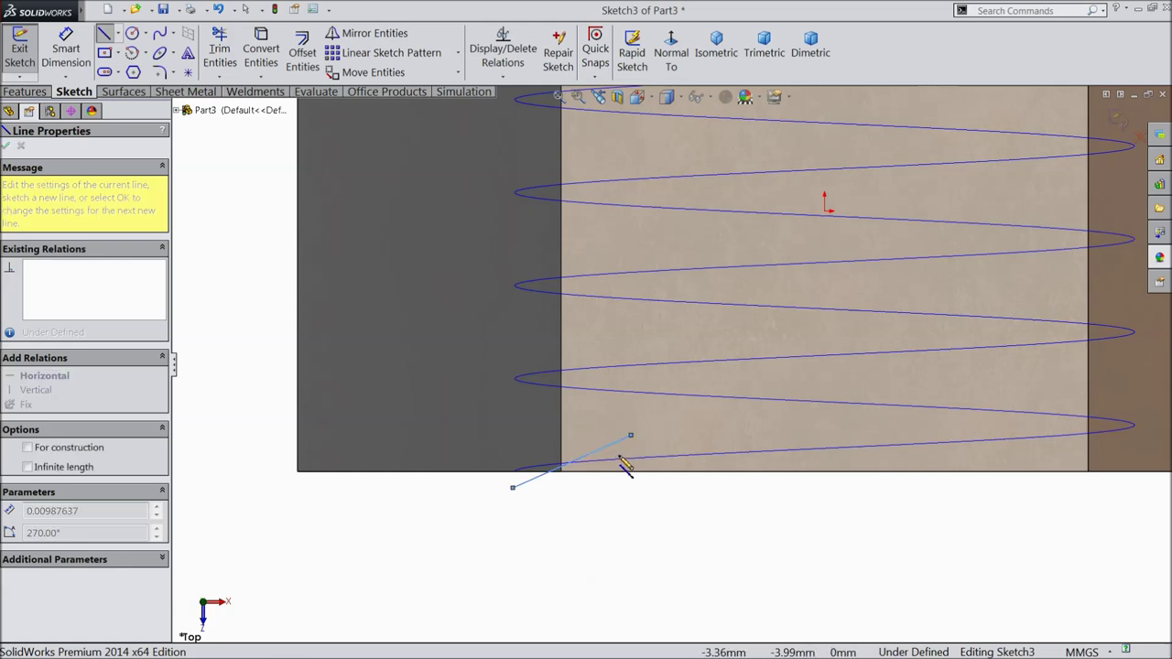
click(635, 530)
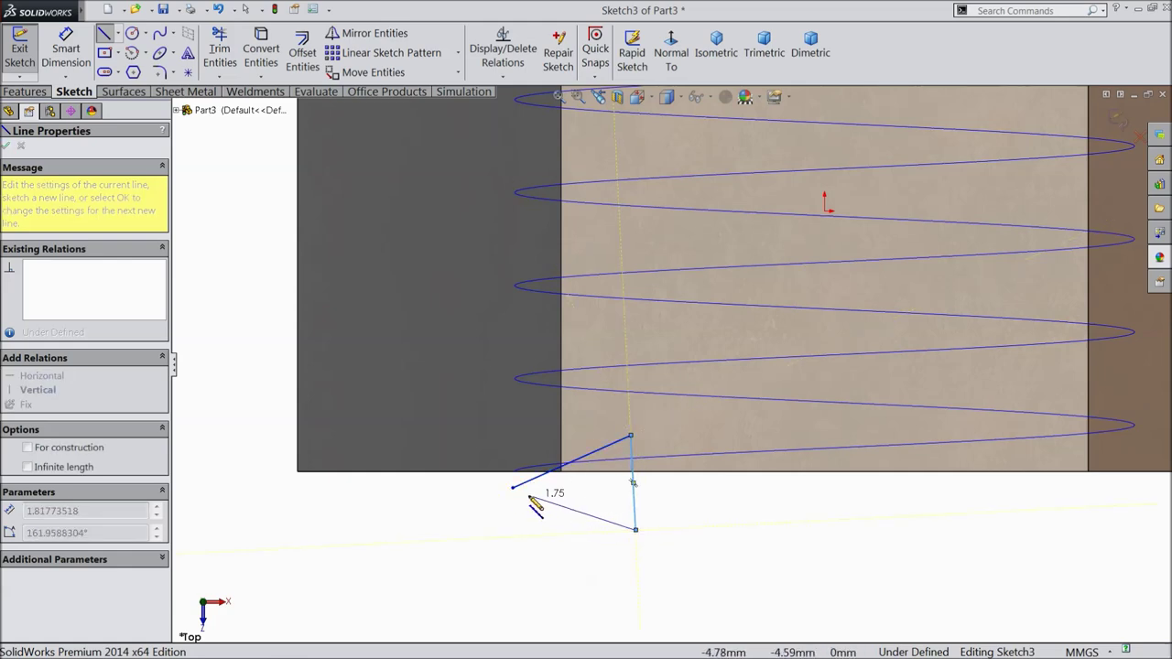
click(512, 488)
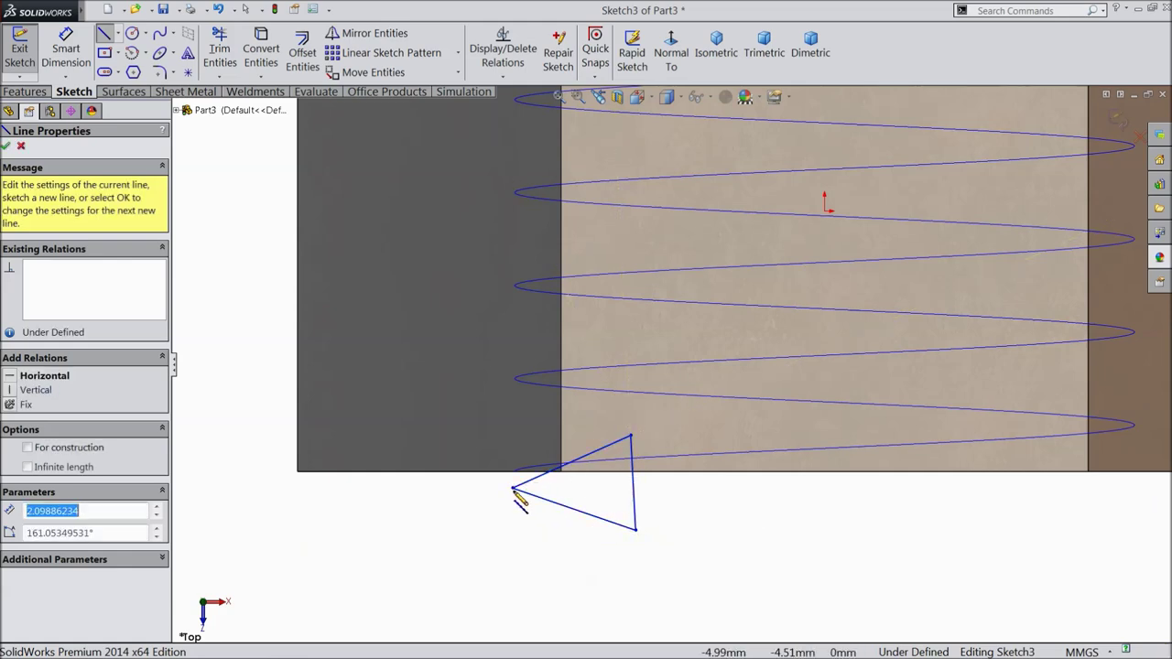
click(633, 486)
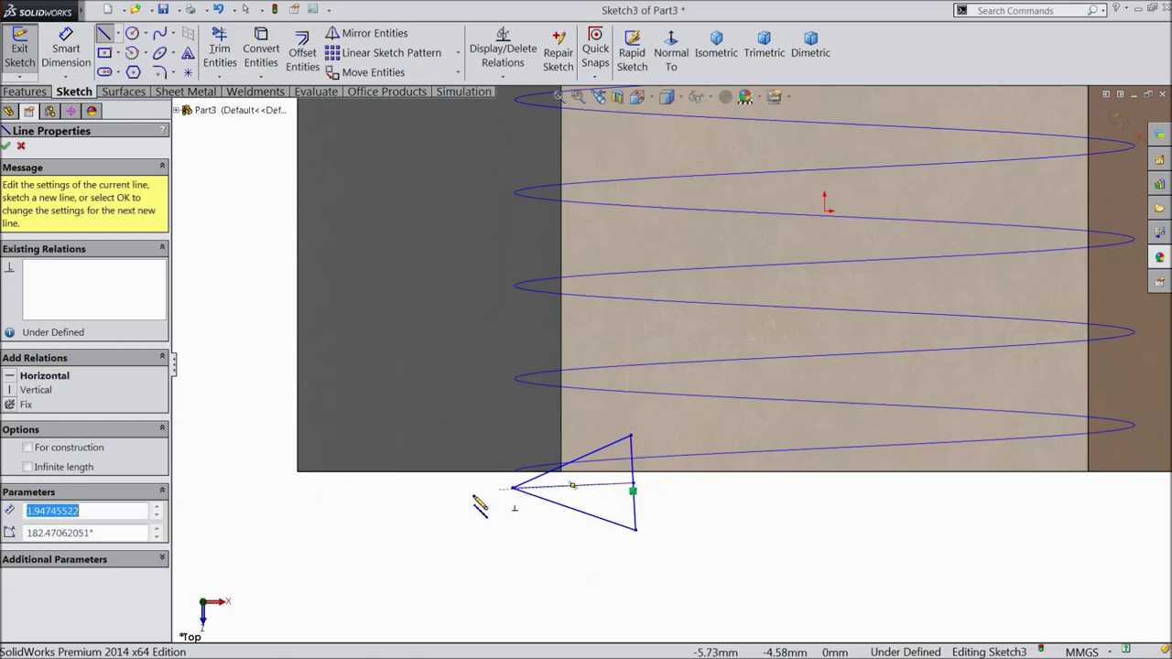
right_click(451, 506)
click(489, 173)
Make the triangle's inner line a horizontal construction line.
scroll(641, 531, down, 1)
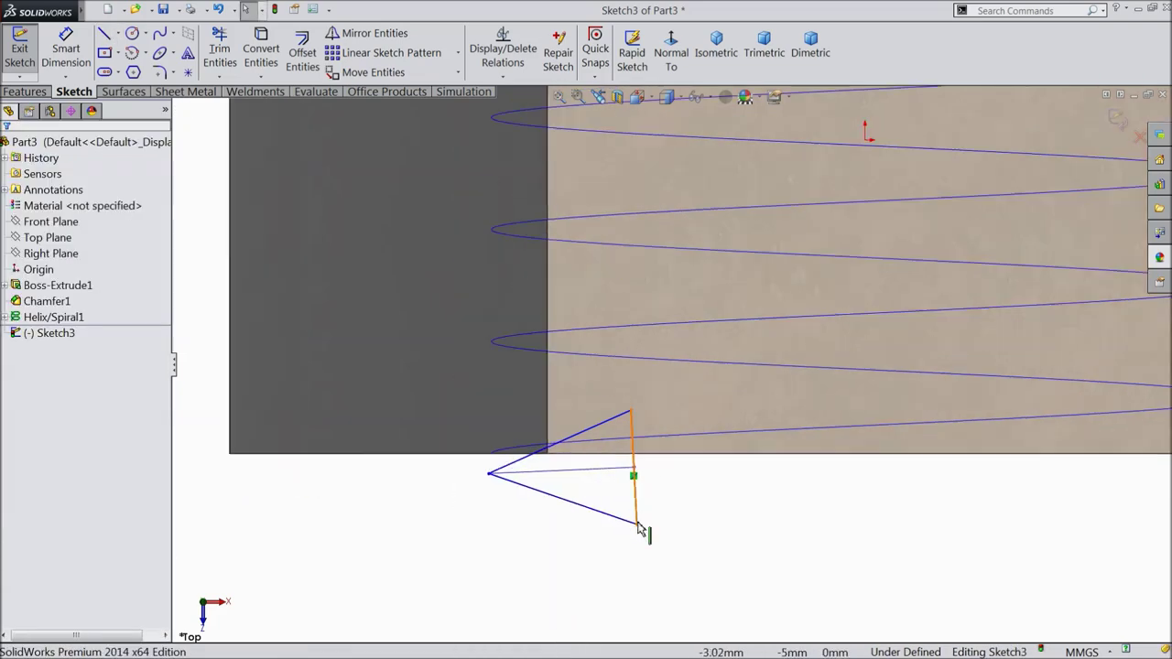
scroll(639, 529, down, 2)
click(538, 378)
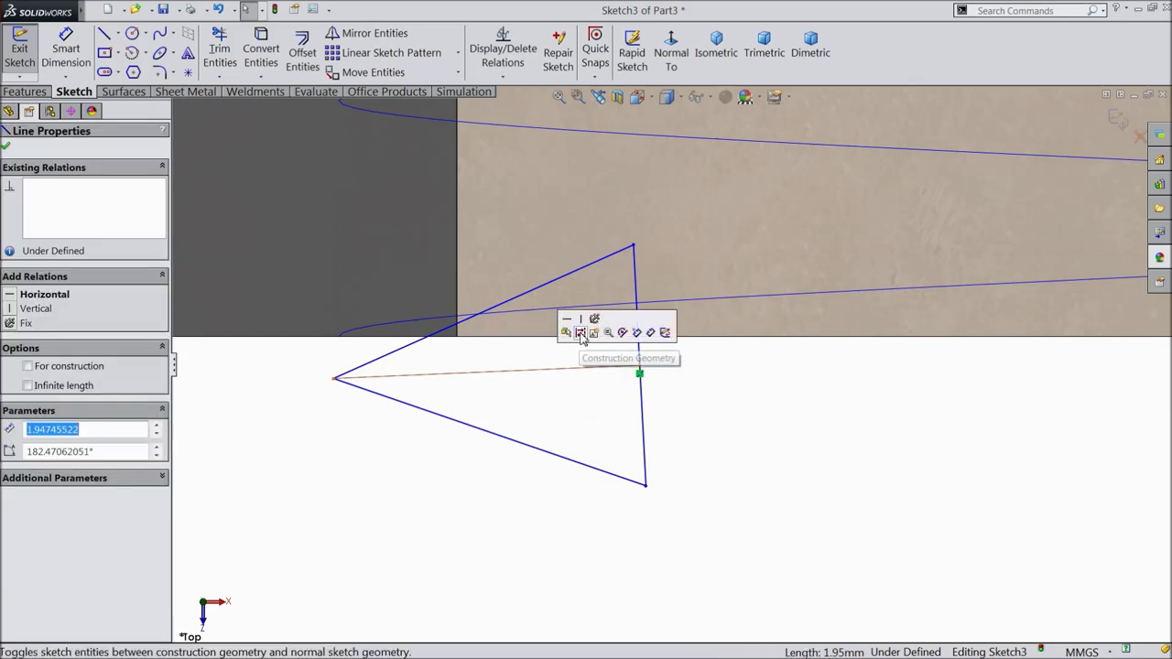
click(584, 335)
click(537, 375)
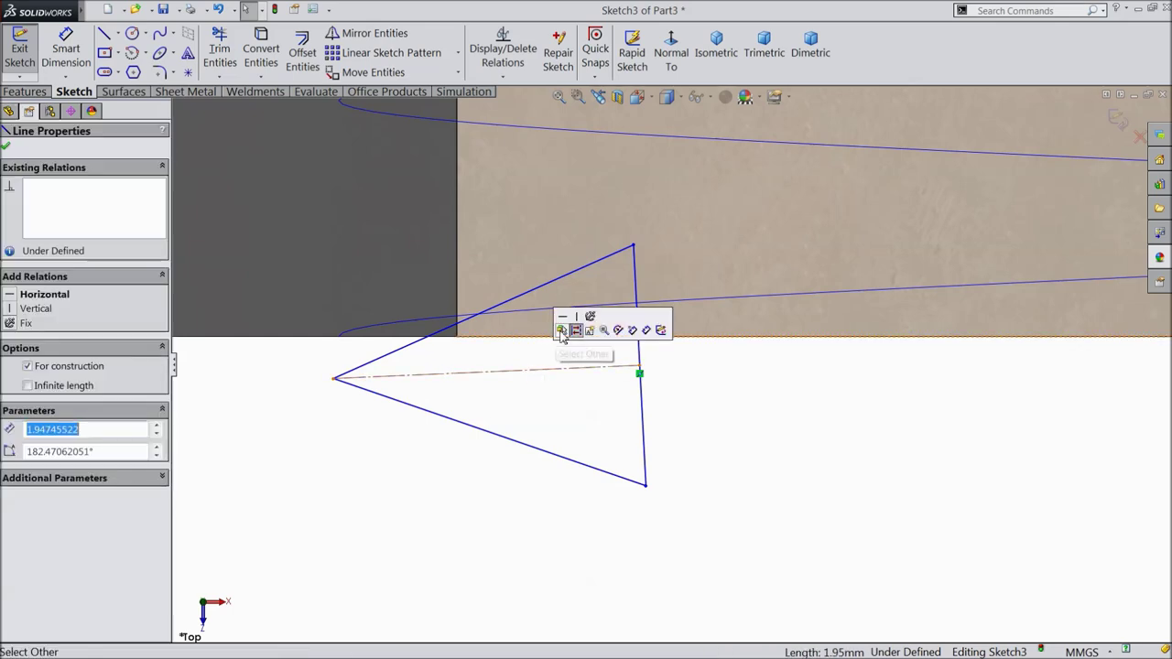
click(566, 326)
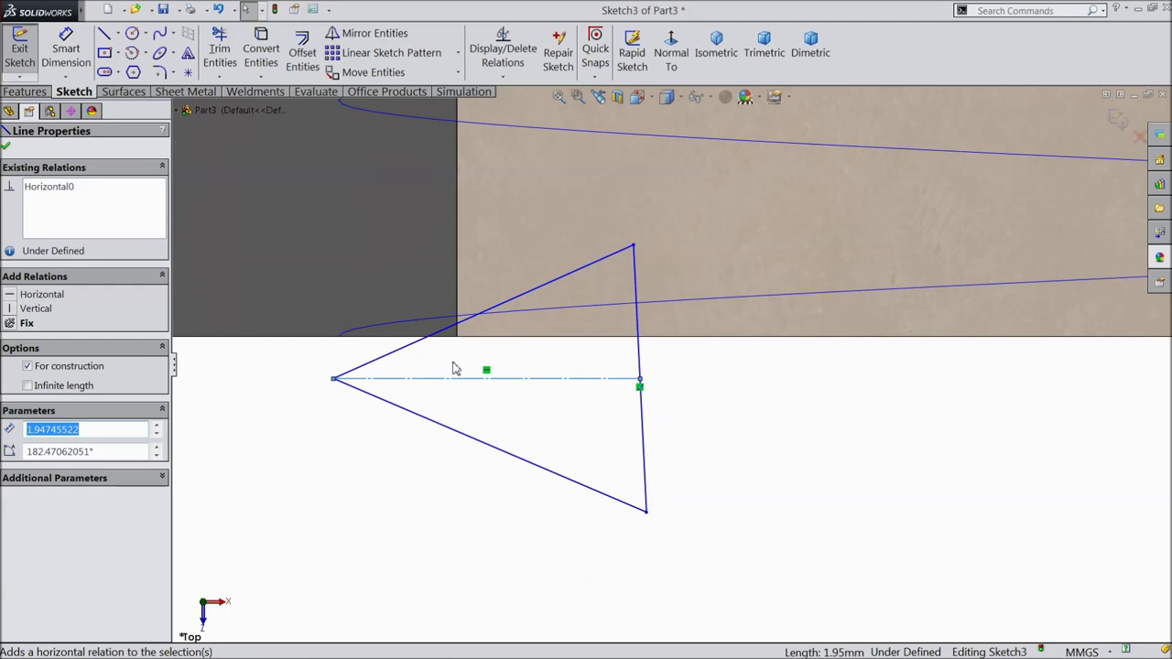
Dimension the triangle's angle to 65° and make its right edge vertical.
click(66, 50)
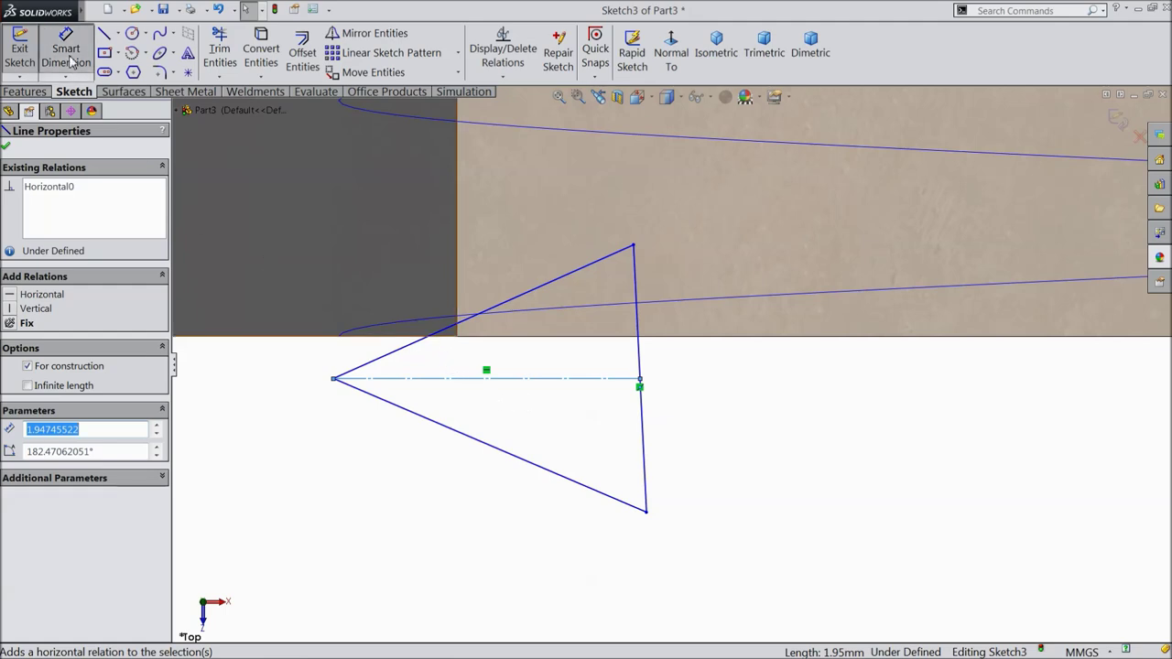
click(423, 345)
click(470, 437)
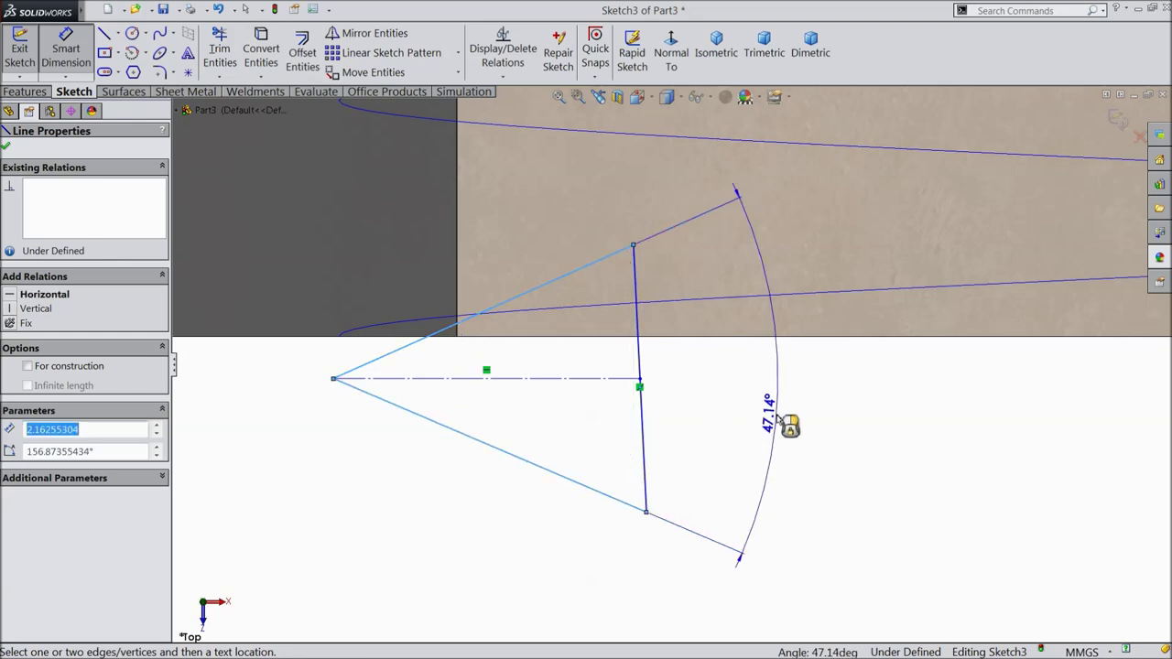
click(779, 421)
text(65)
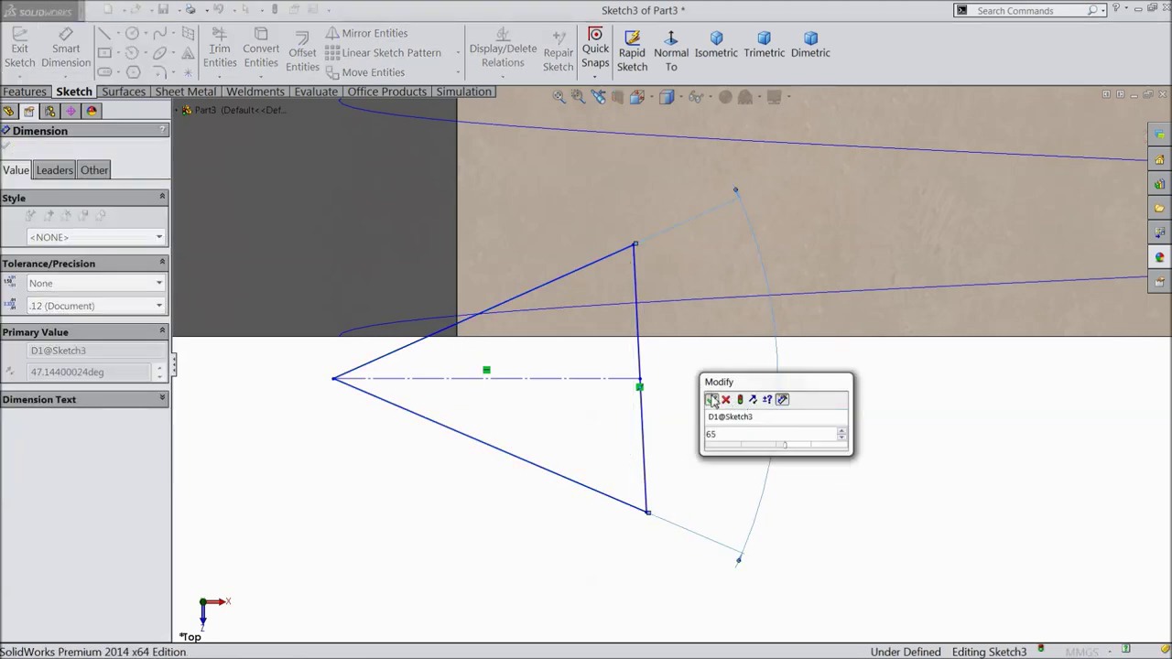
click(711, 400)
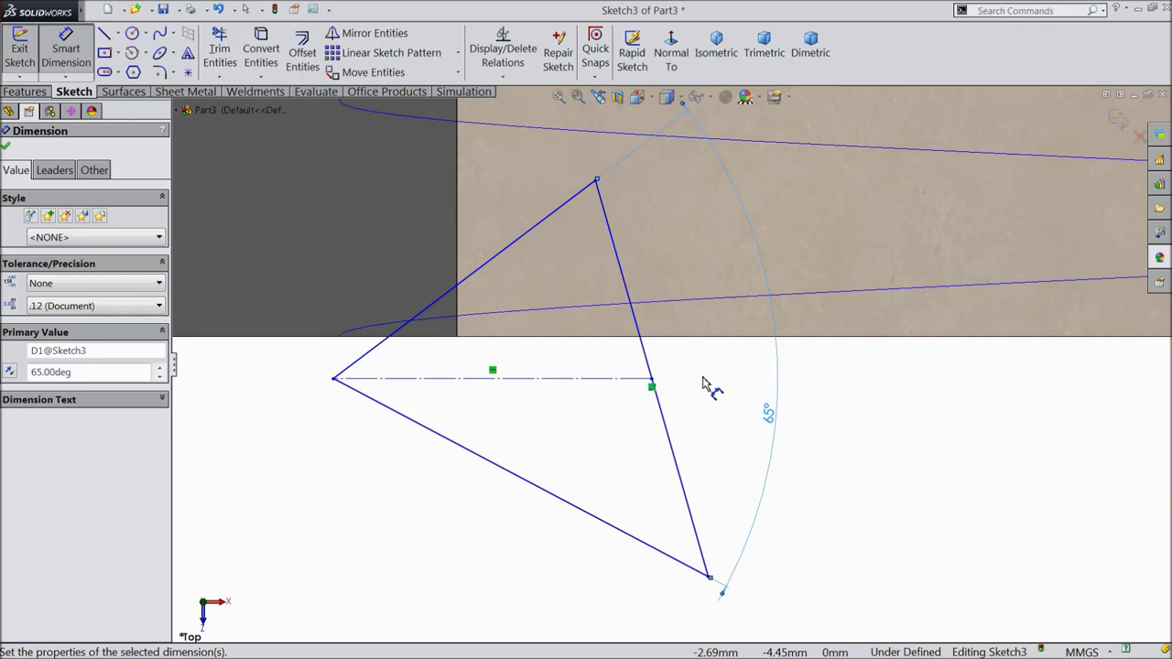
click(6, 148)
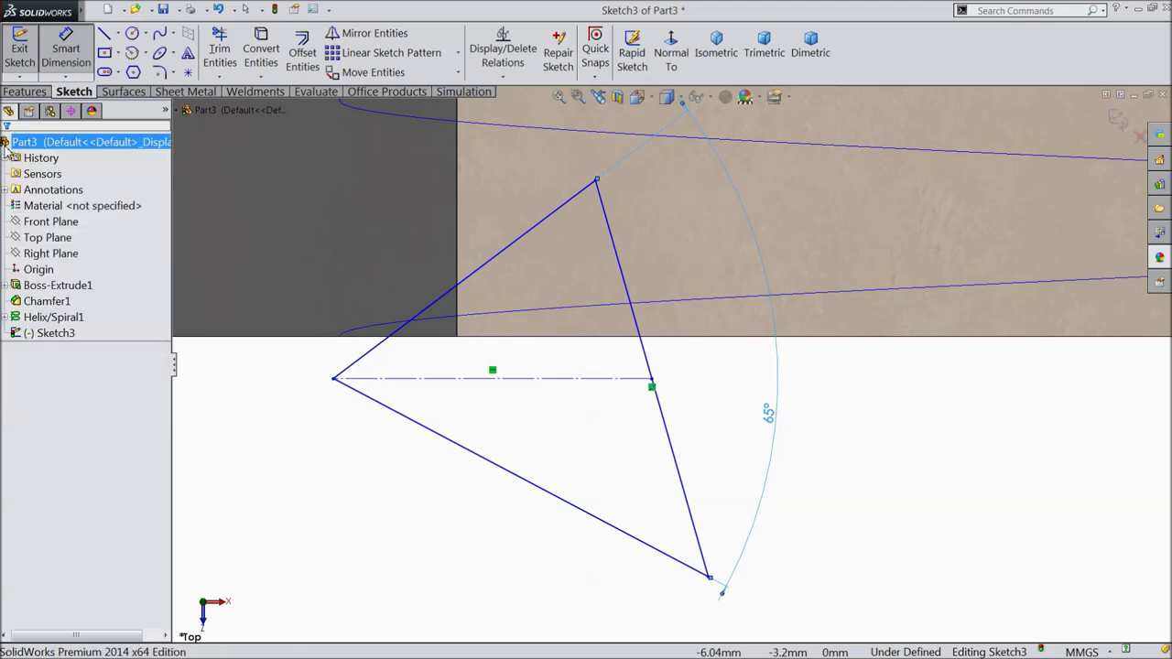
click(662, 417)
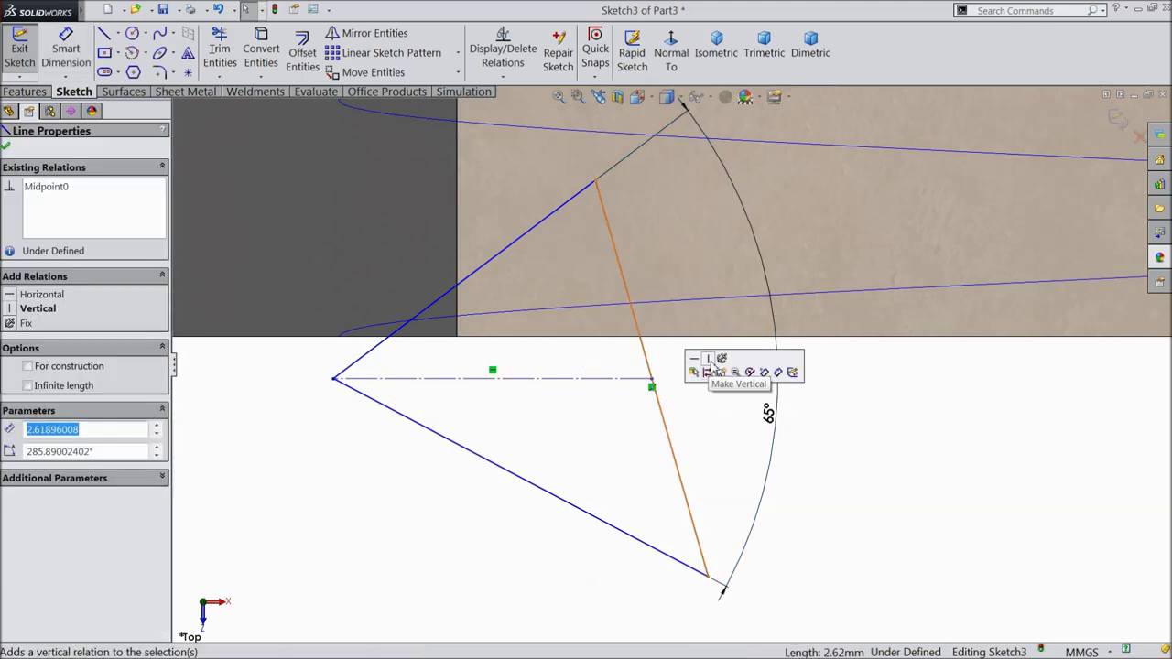
click(714, 368)
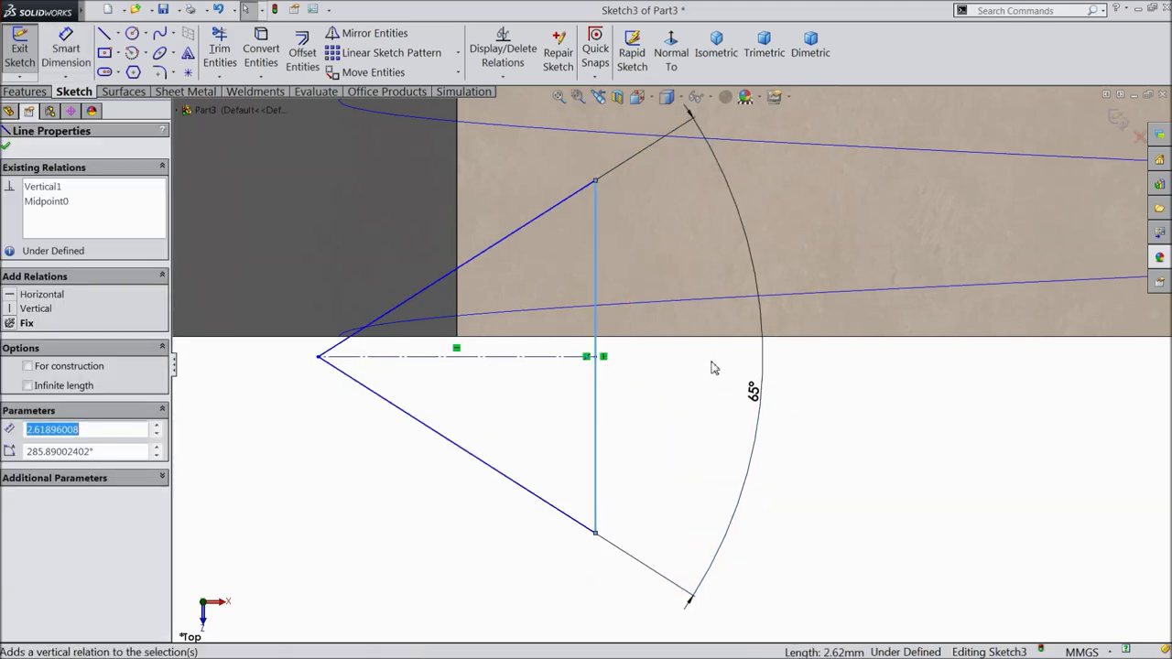
click(7, 148)
Dimension the thread profile's width from its tip to the vertical side as 1.20 mm.
click(66, 51)
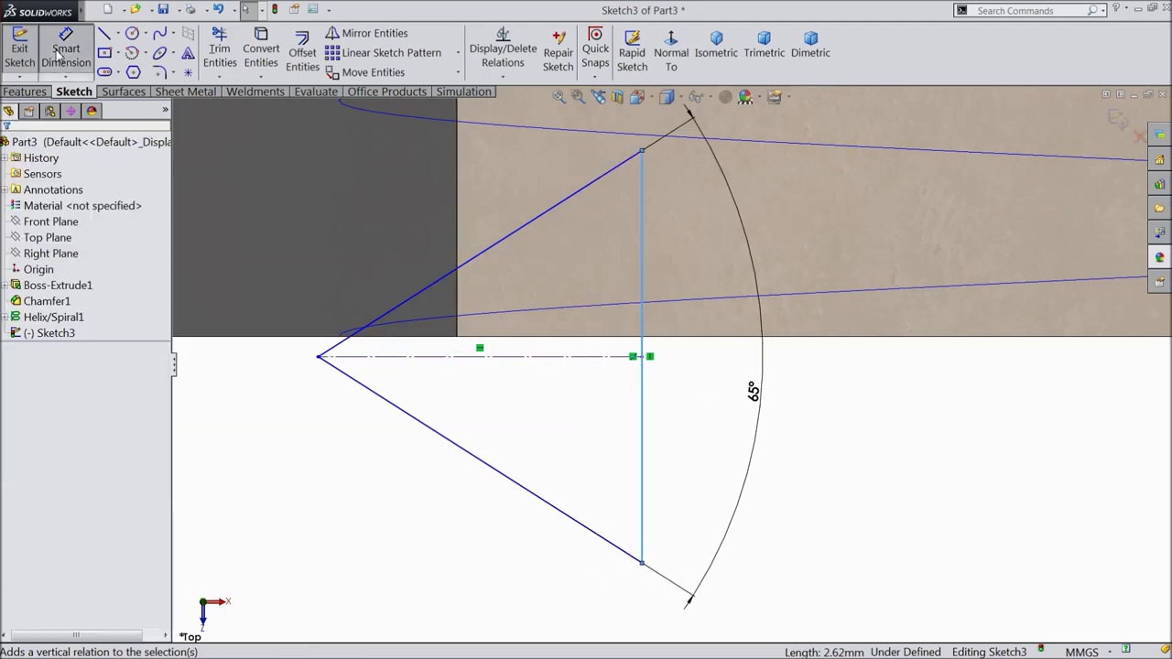
click(318, 357)
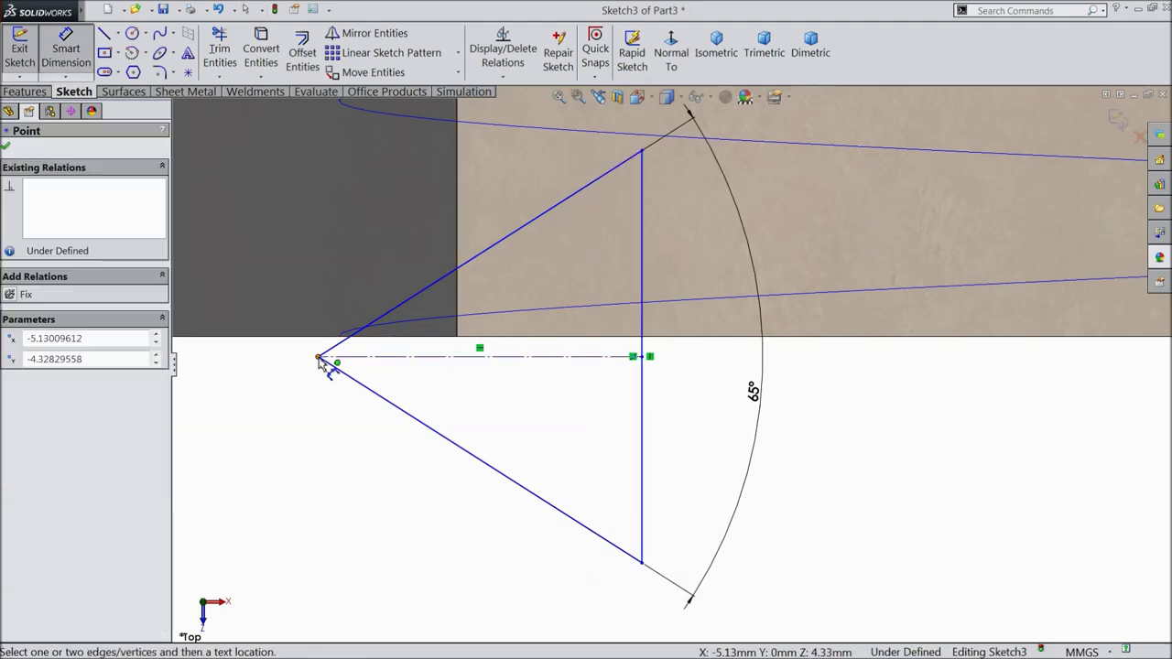
click(641, 428)
click(458, 540)
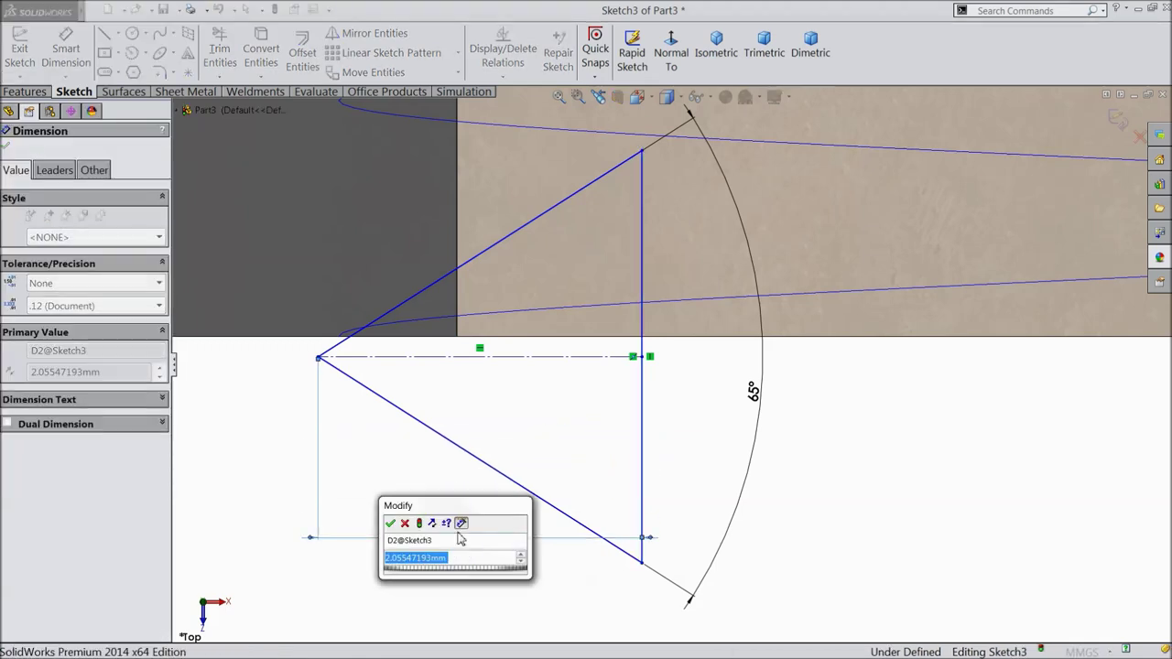
text(1.2)
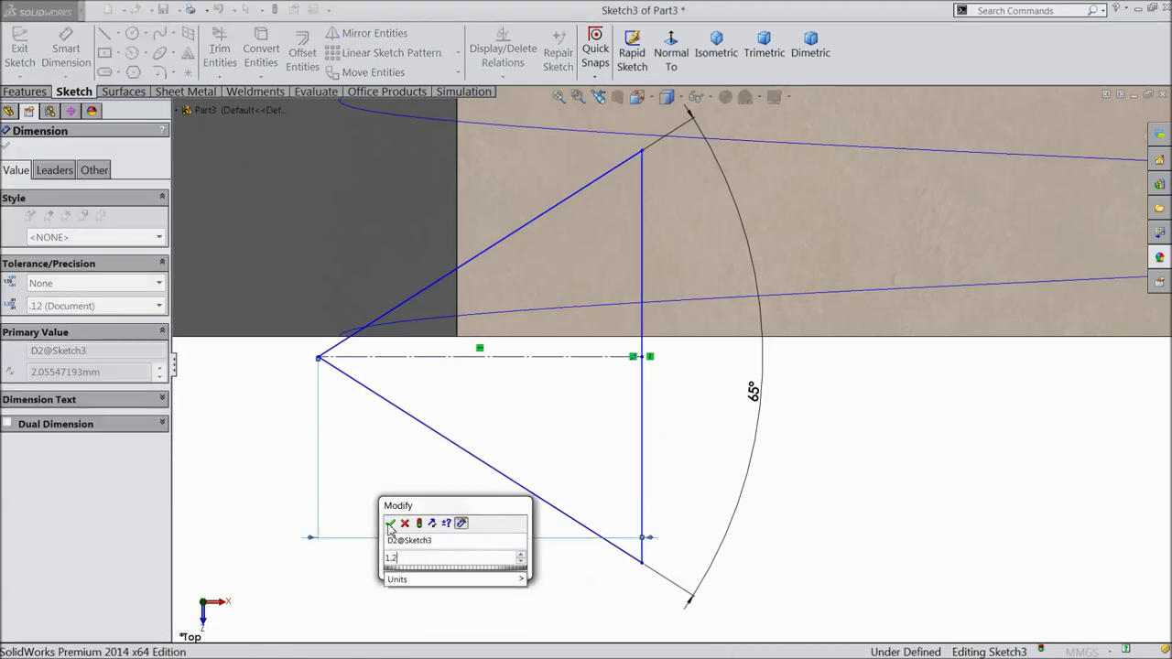
click(390, 523)
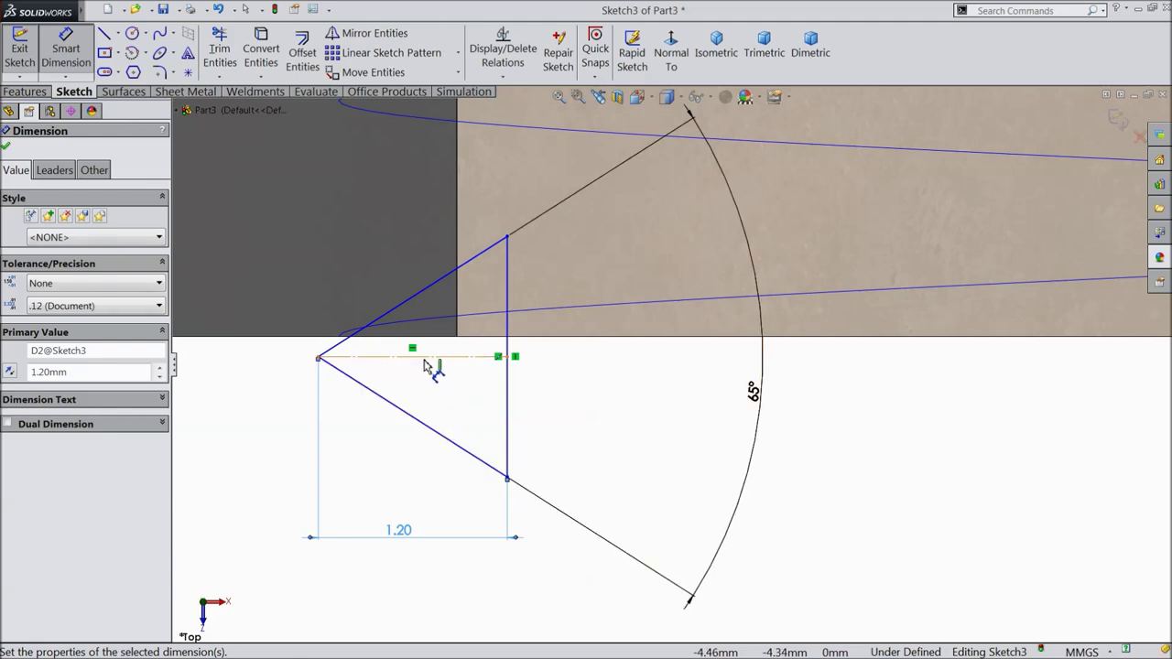
click(8, 148)
Pierce the profile's tip point onto the helix and exit Sketch3.
scroll(321, 362, down, 2)
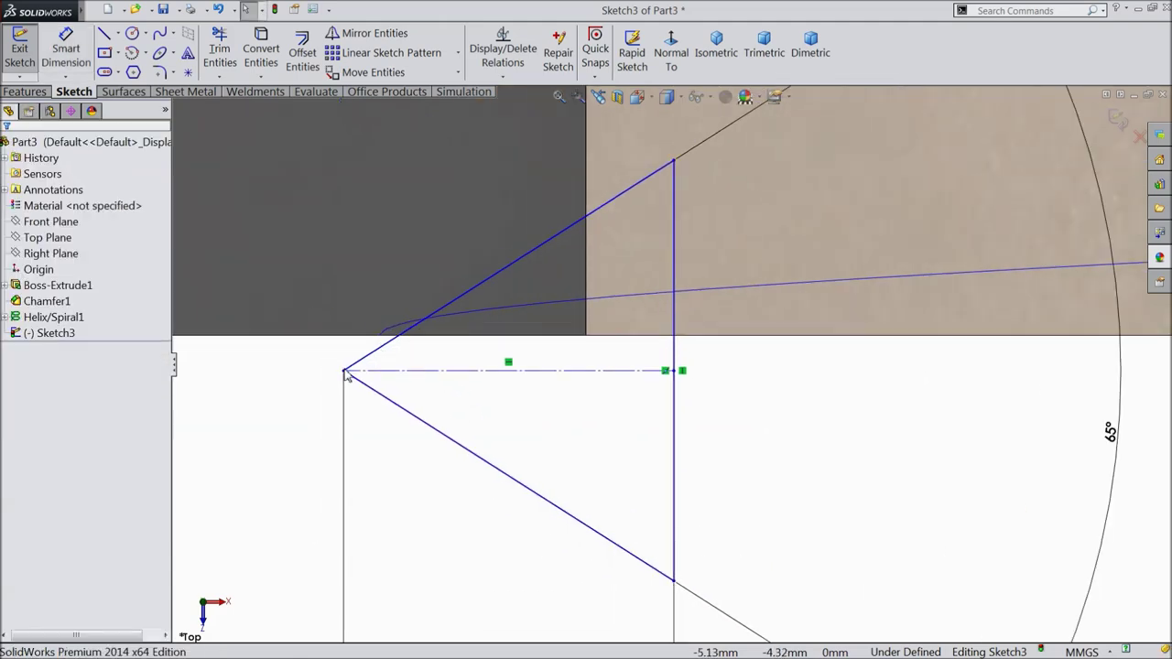
click(345, 371)
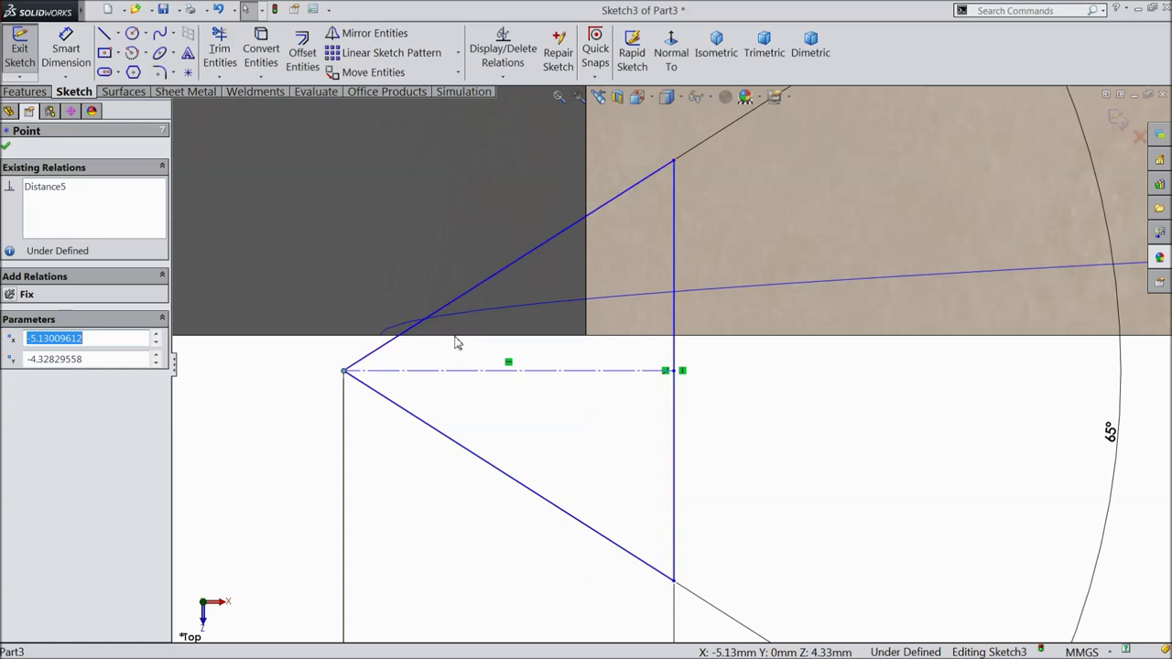
ctrl+click(487, 317)
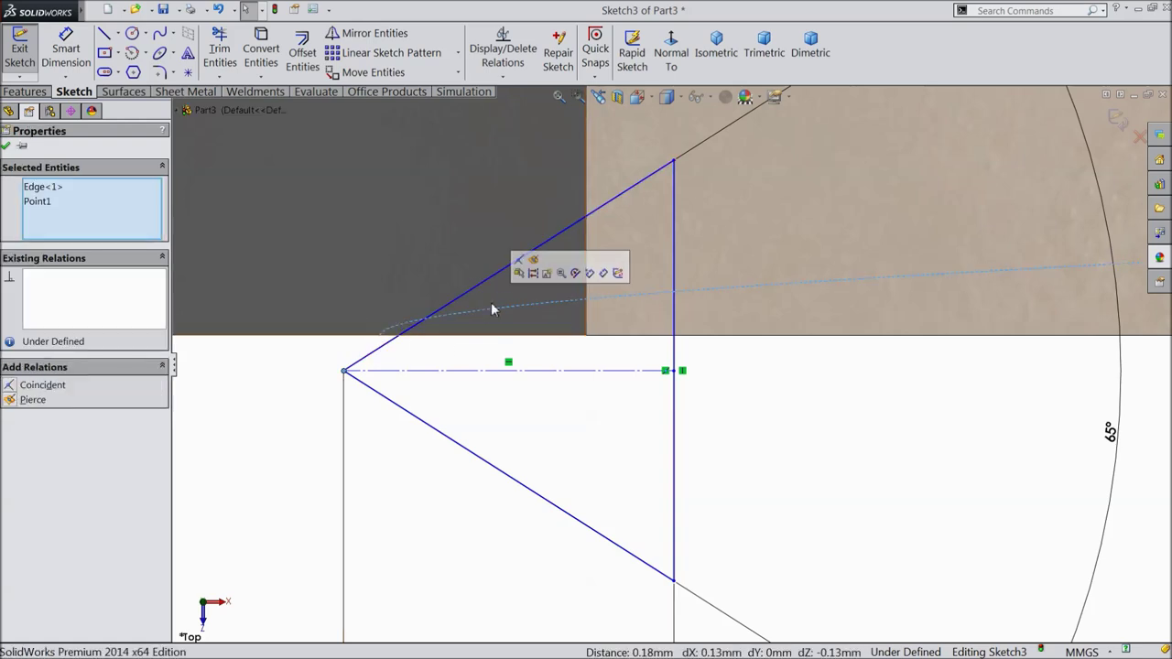
click(533, 262)
click(7, 148)
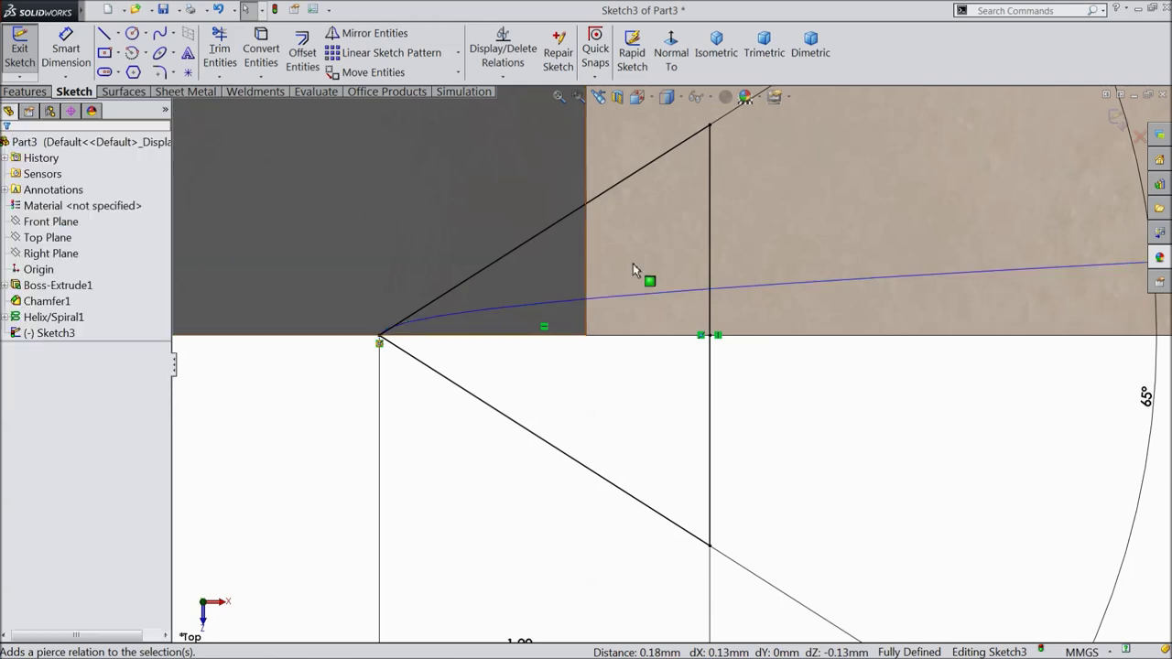
scroll(635, 264, up, 6)
scroll(916, 183, down, 3)
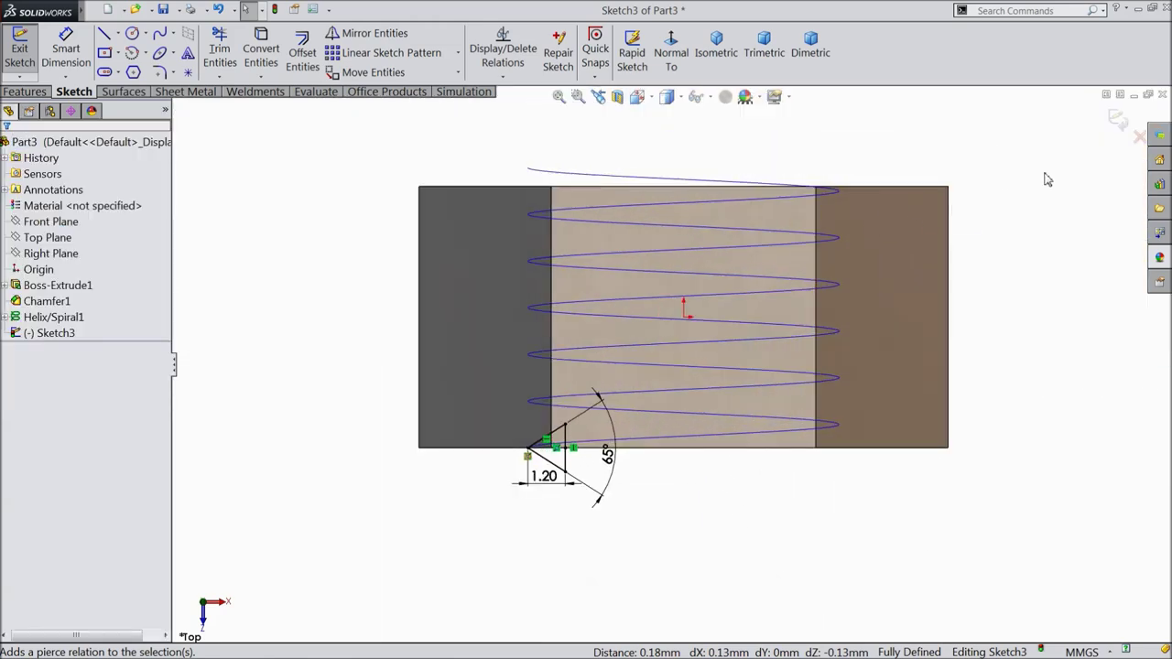
click(1119, 120)
Swept-cut Sketch3 along Helix/Spiral1 to thread the nut's bore, creating Cut-Sweep1.
middle_drag(855, 426, 753, 357)
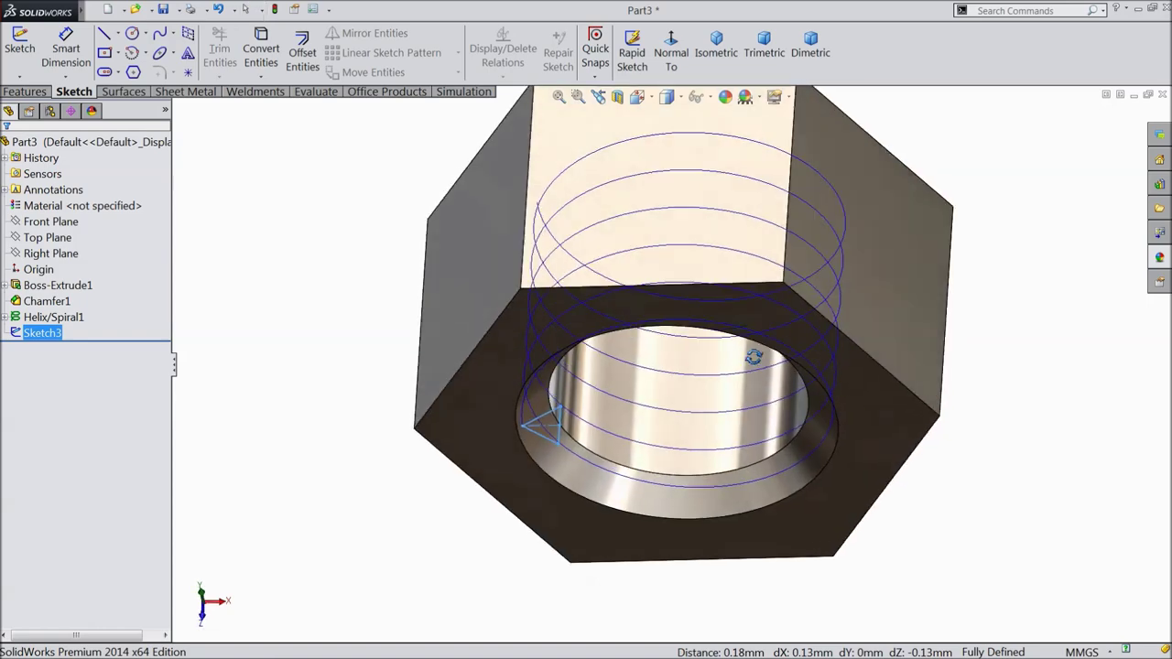
click(24, 92)
click(400, 41)
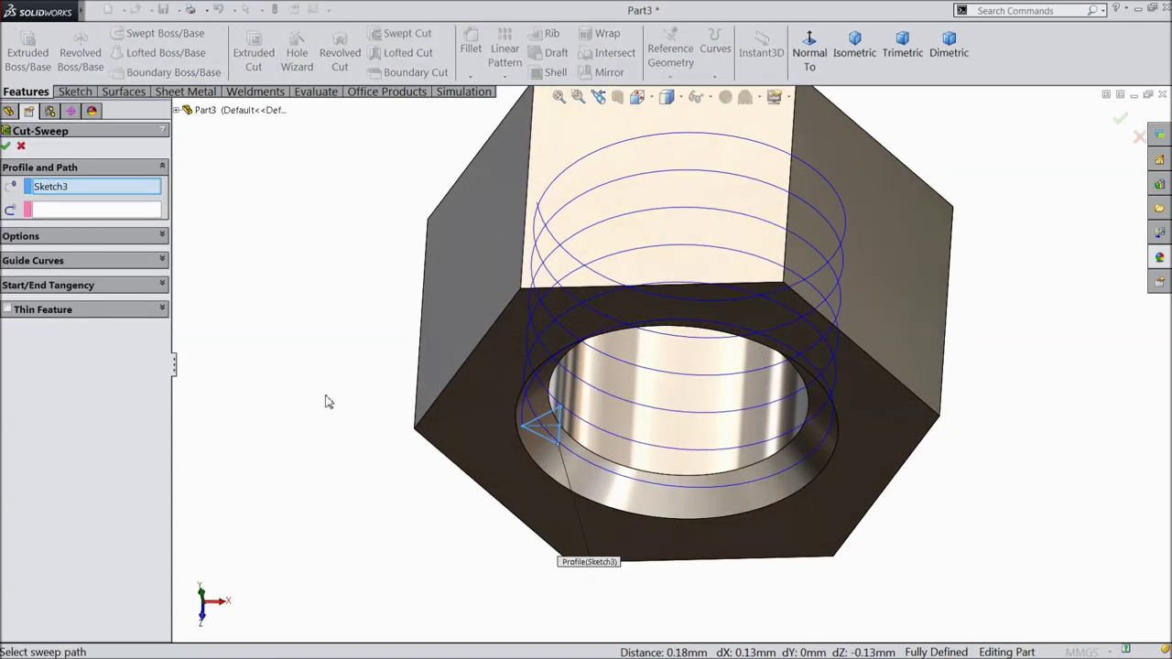
mouse_move(327, 400)
middle_down()
mouse_move(321, 332)
mouse_move(343, 350)
mouse_move(325, 346)
middle_up()
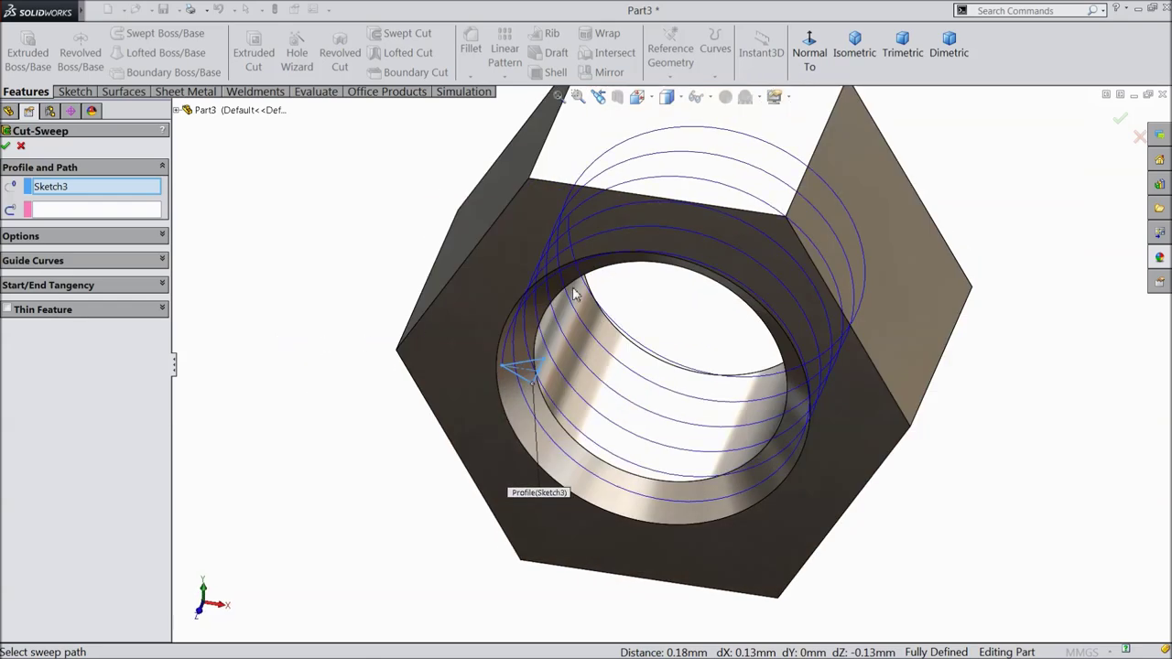
scroll(575, 293, down, 3)
click(47, 210)
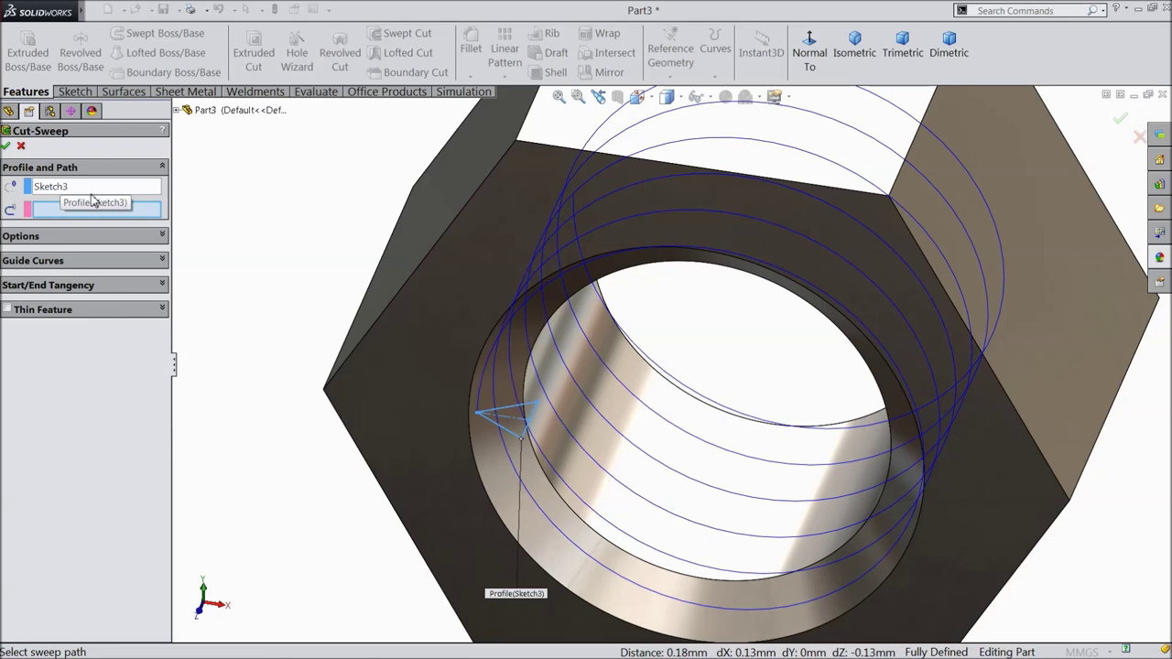
click(500, 335)
key(f)
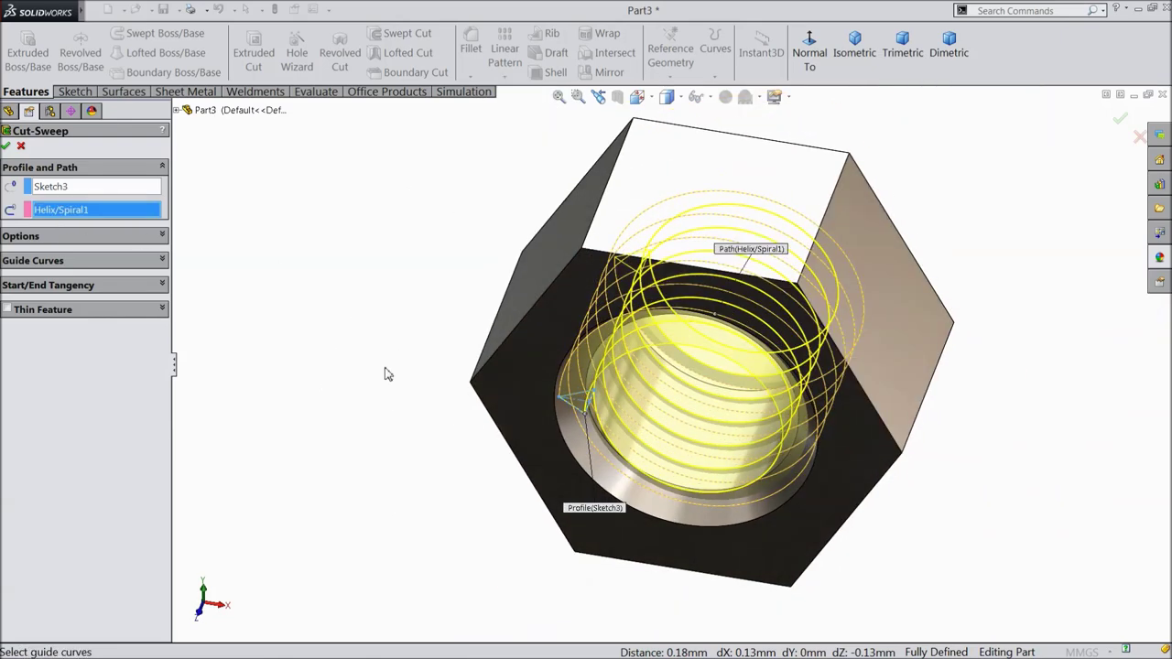
click(7, 147)
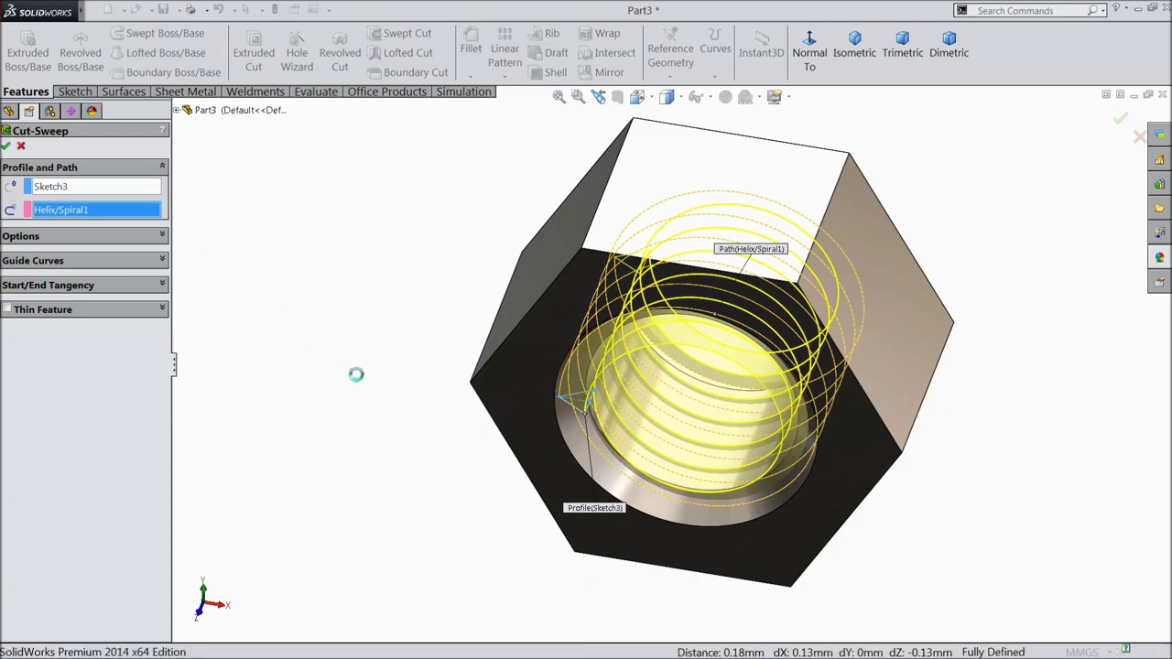
middle_drag(353, 384, 623, 384)
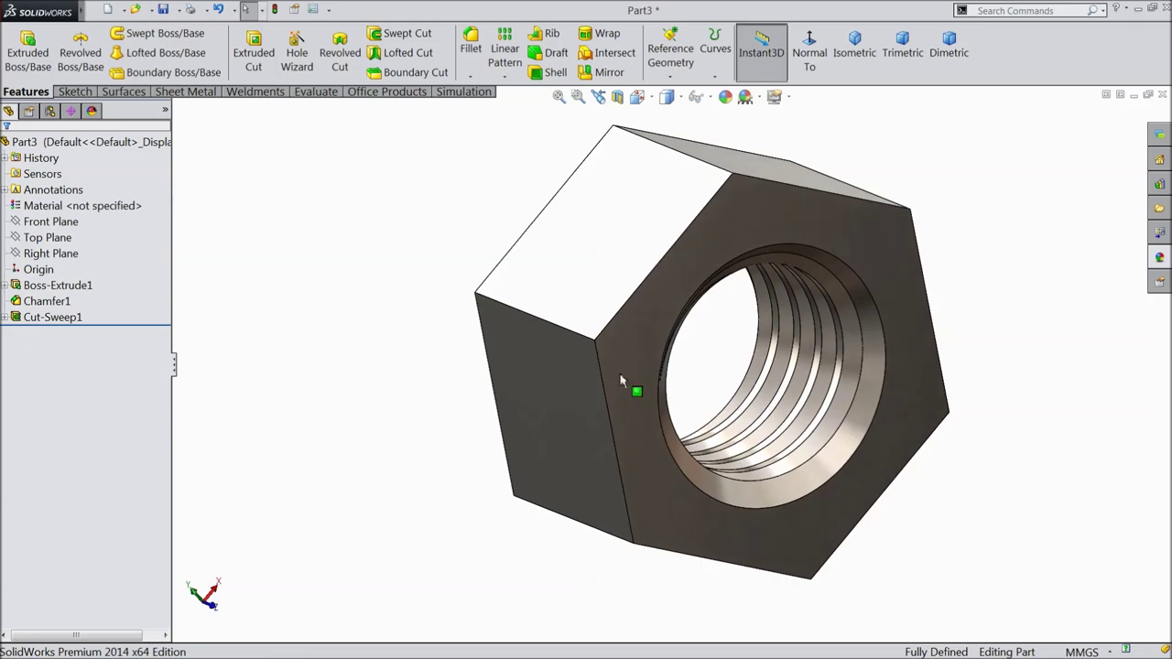
Start a new sketch on the nut's front face, viewed normal to it.
scroll(722, 330, down, 5)
middle_drag(722, 329, 537, 316)
scroll(751, 447, up, 4)
scroll(356, 358, up, 2)
click(590, 256)
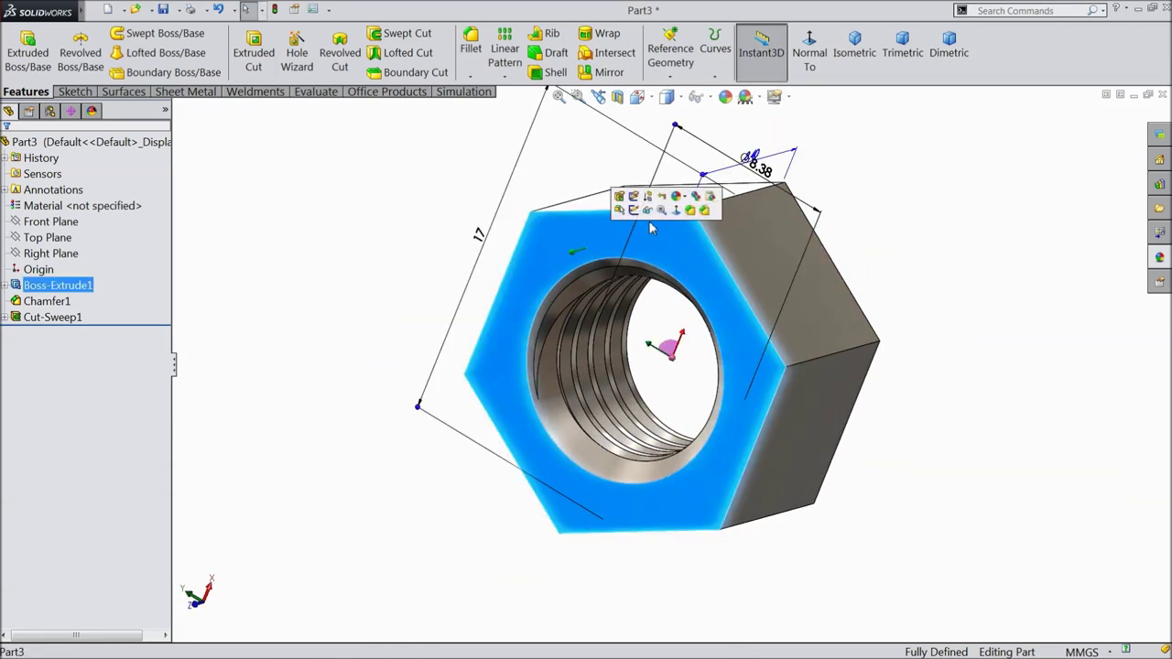
click(654, 198)
click(809, 53)
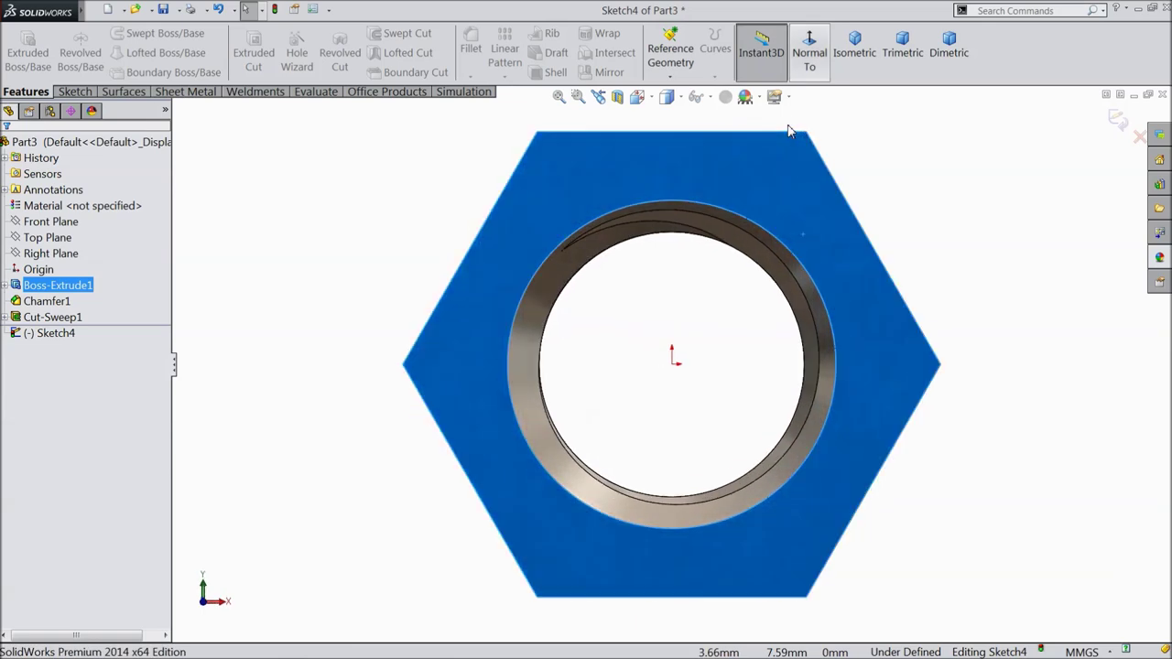
Draw an origin-centred circle of about 7.36 mm radius touching the hexagon flats.
click(75, 91)
click(133, 33)
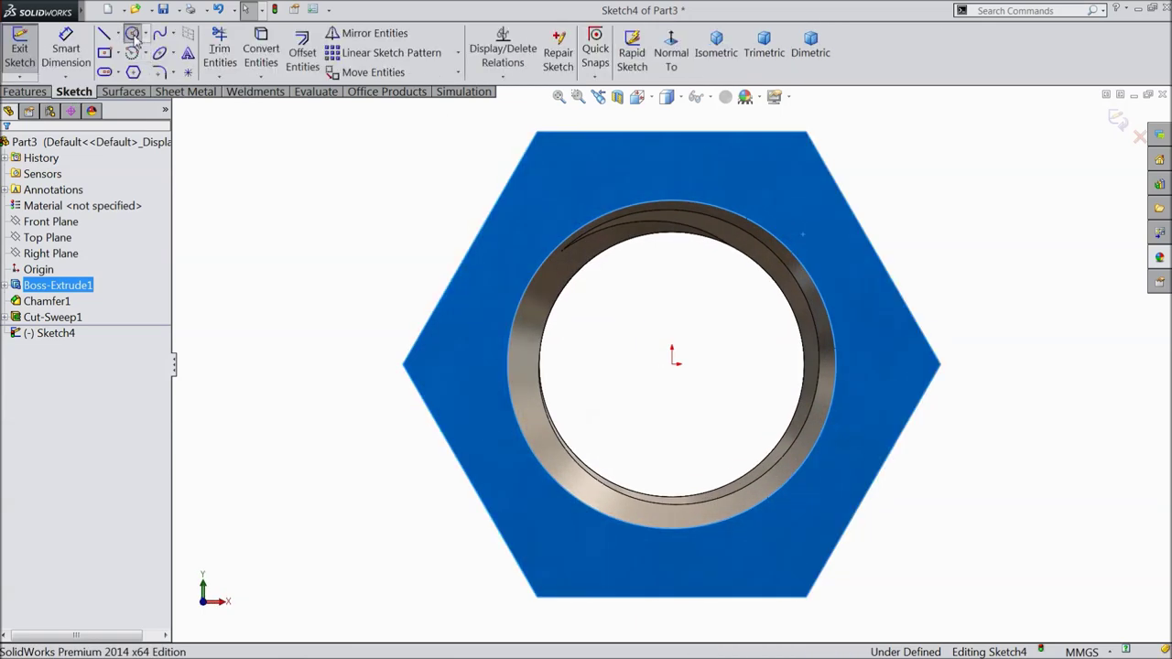
click(673, 363)
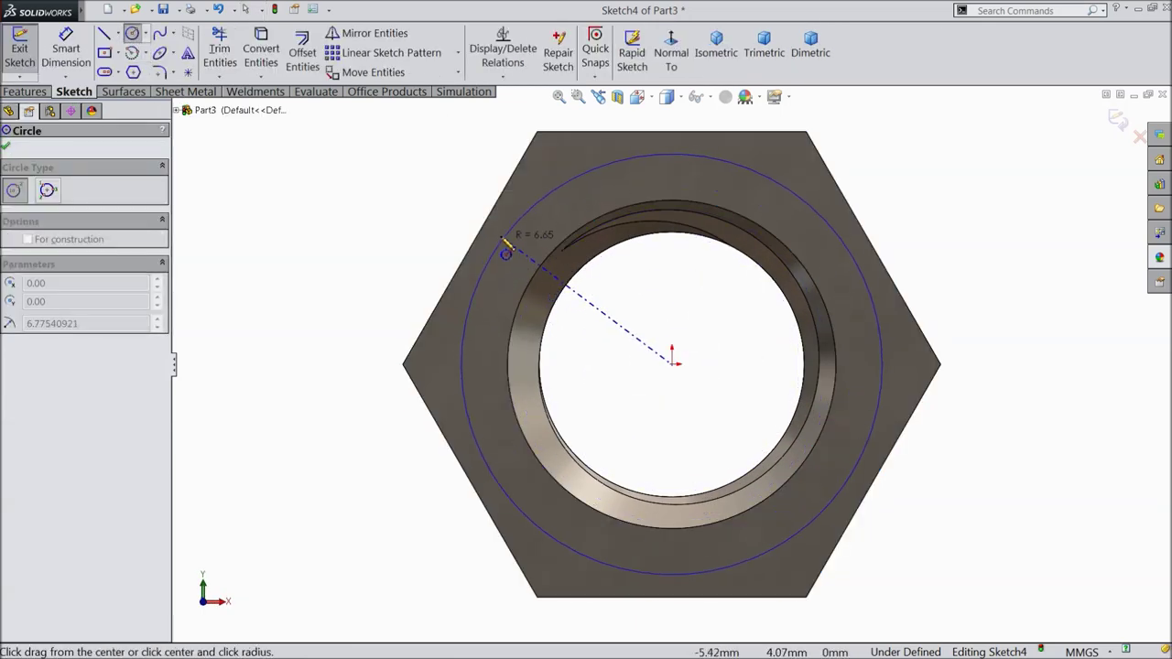
click(486, 233)
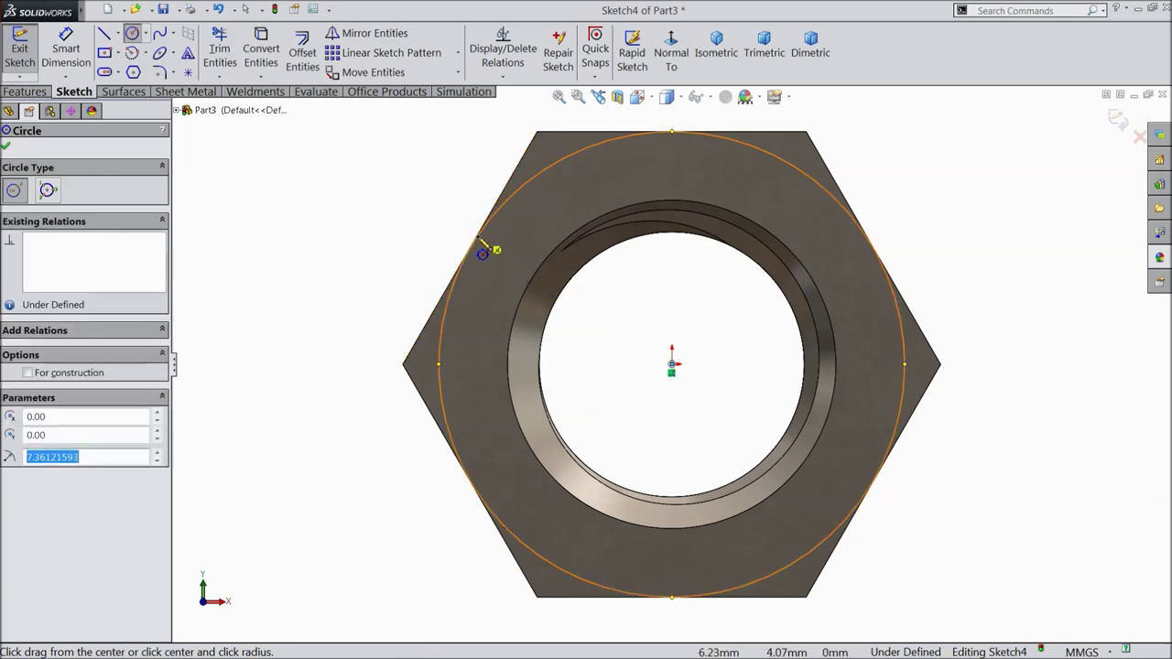
Cut outside the circle with a 45° draft to bevel the hex corners as Cut-Extrude1.
click(7, 148)
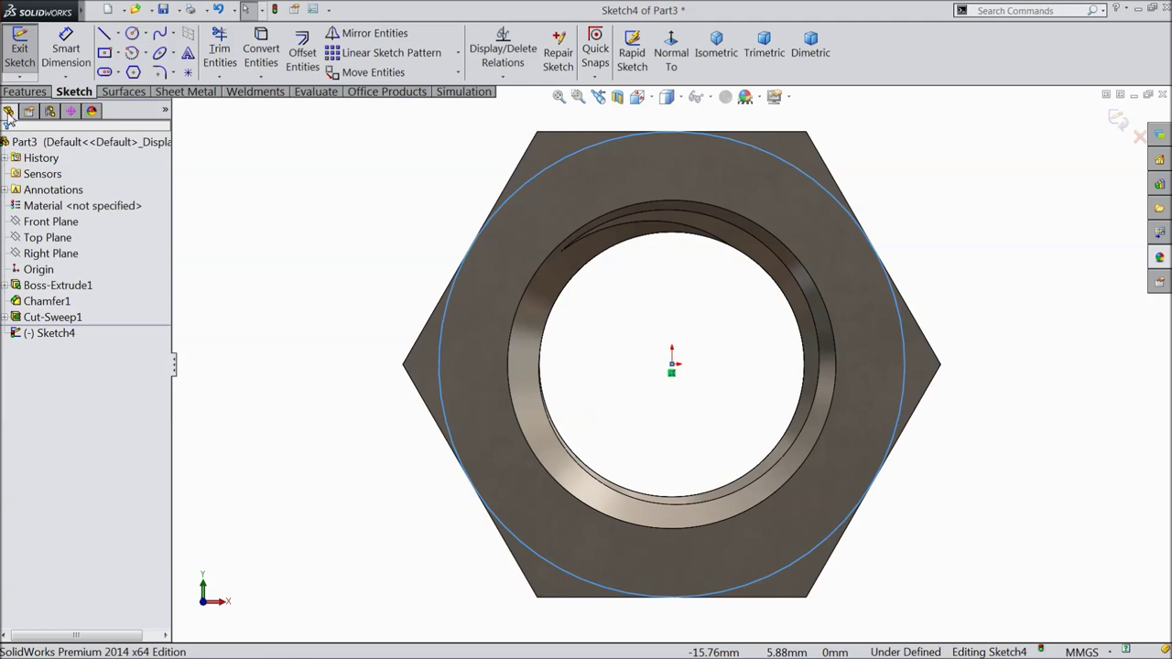
click(15, 95)
click(253, 52)
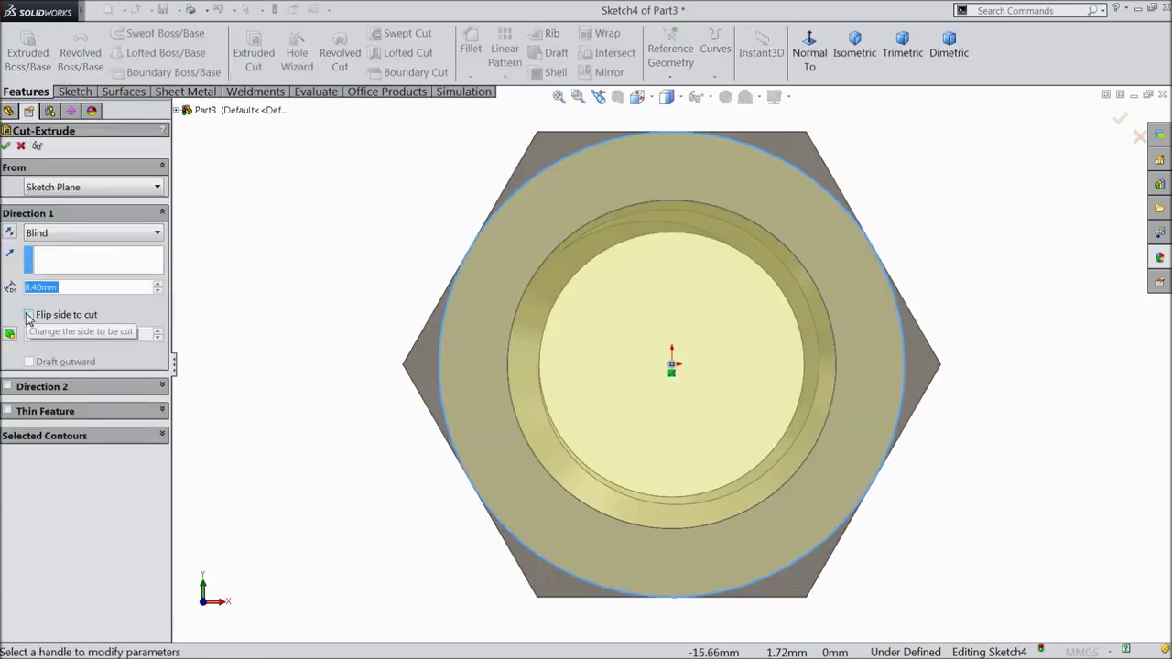
click(28, 314)
key(f)
middle_drag(346, 324, 384, 365)
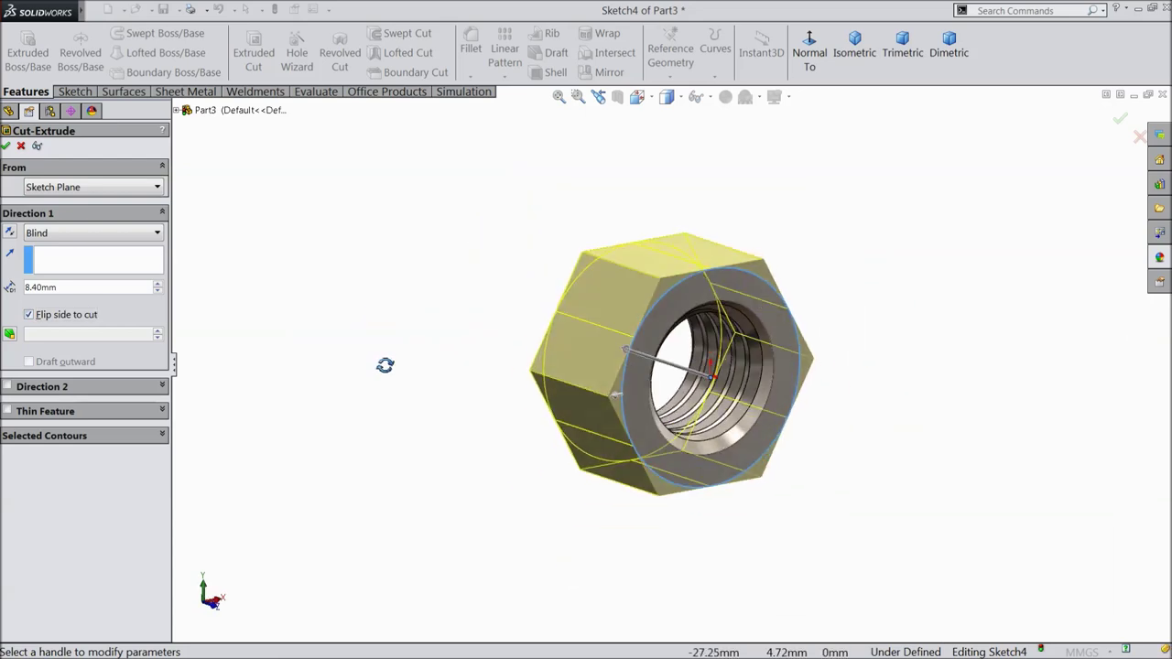
click(9, 334)
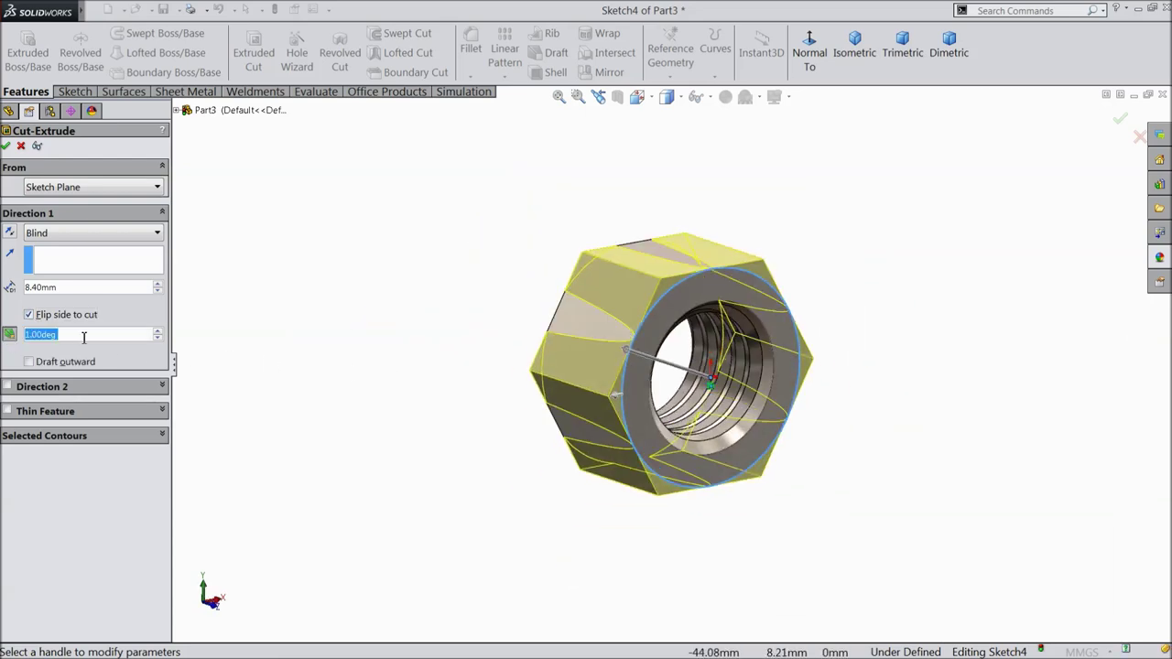
text(45)
key(Return)
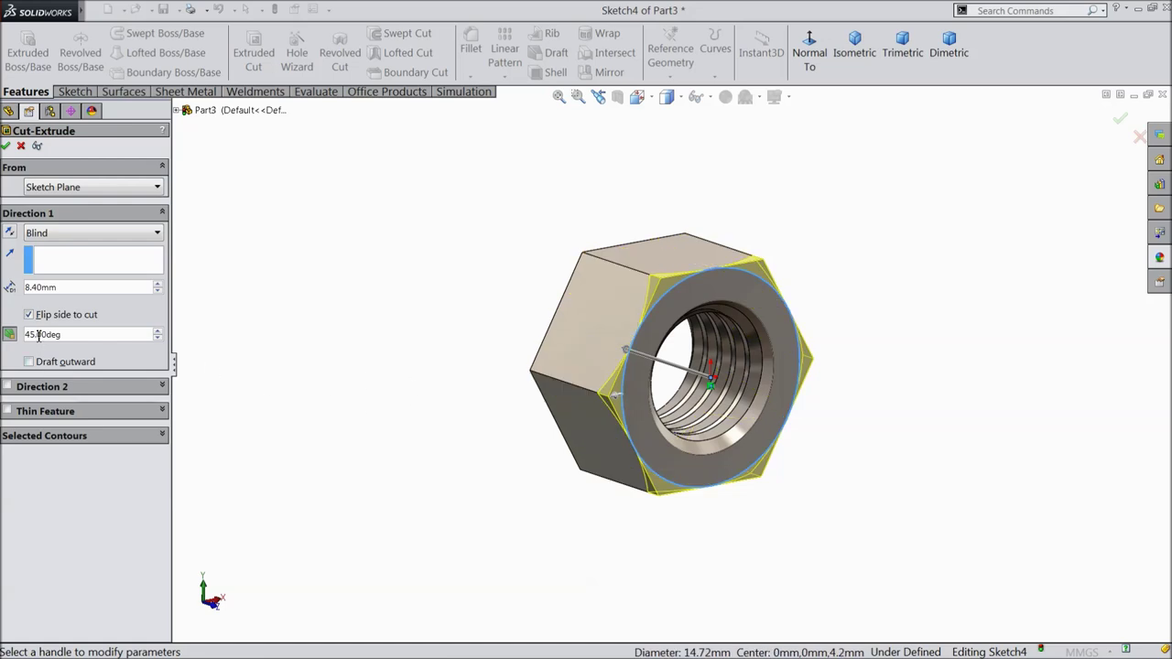
click(5, 148)
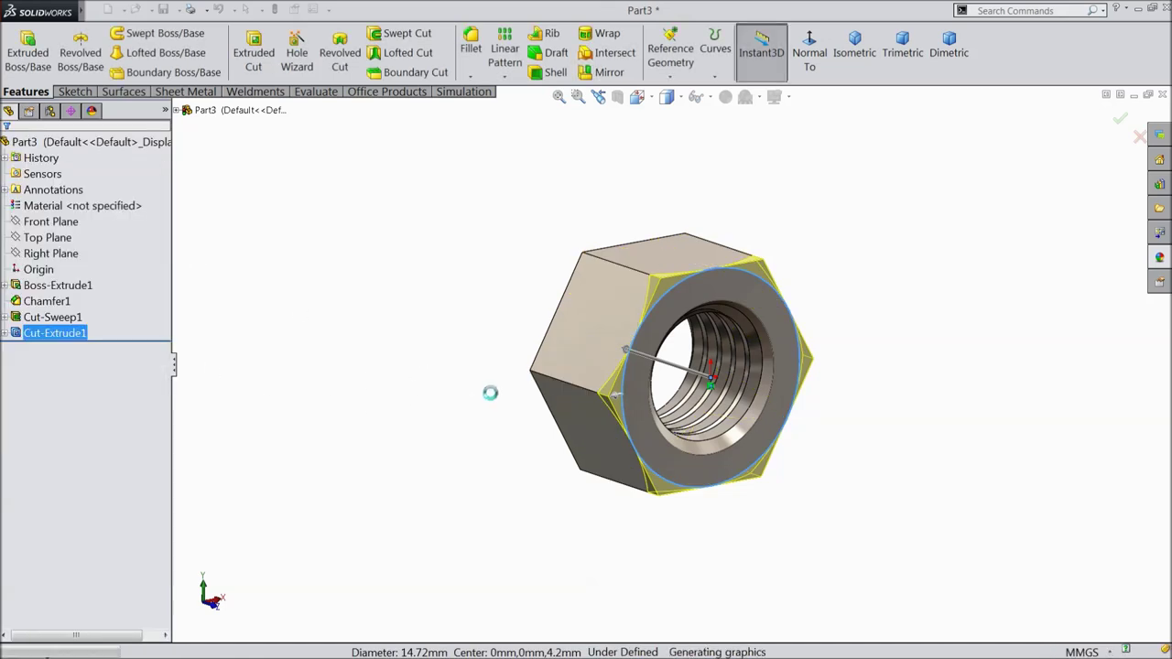
mouse_move(438, 405)
middle_down()
mouse_move(406, 324)
mouse_move(387, 351)
mouse_move(434, 393)
middle_up()
scroll(718, 316, down, 3)
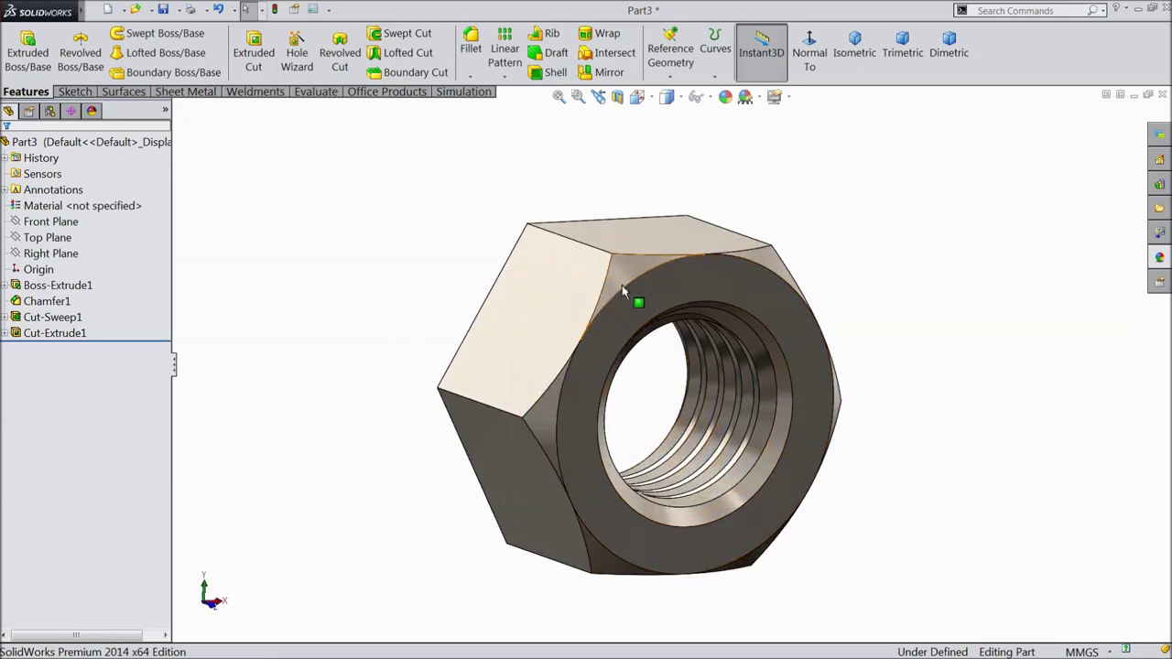
Mirror Cut-Extrude1 about the Front Plane to bevel the nut's other end, creating Mirror1.
click(51, 253)
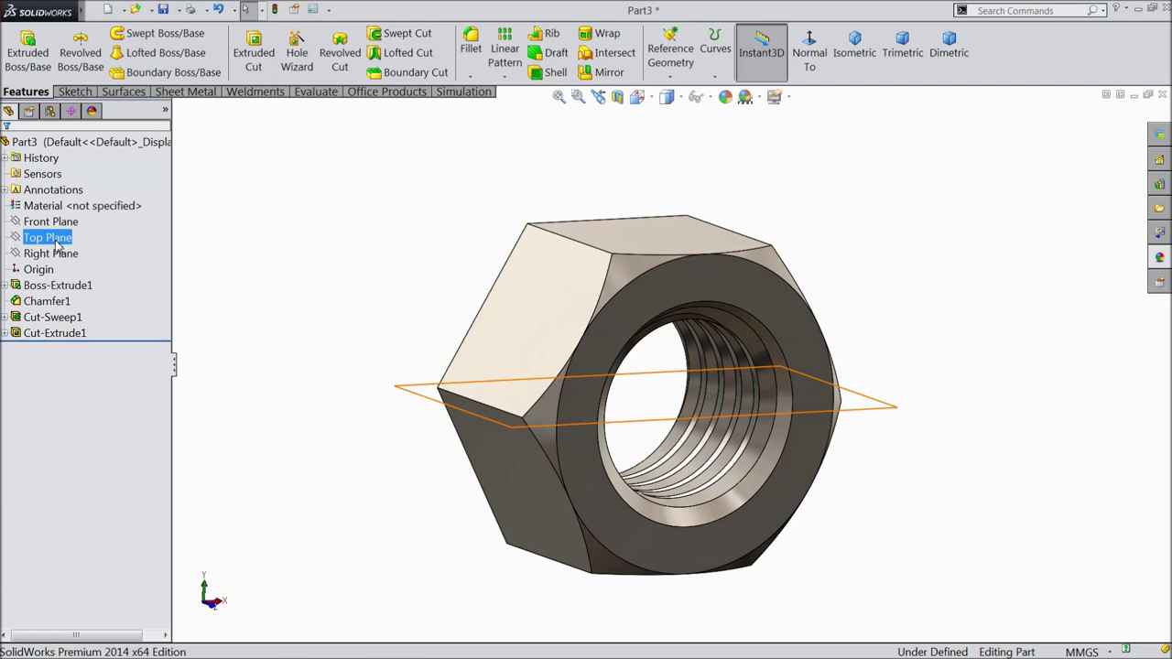
click(55, 227)
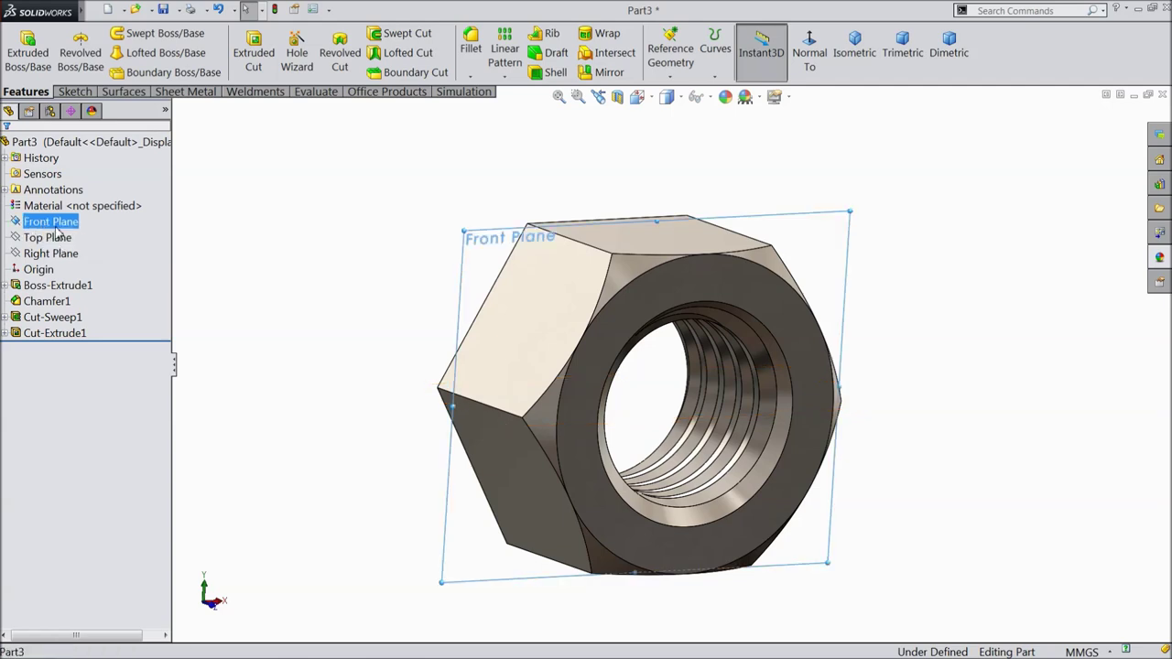
click(606, 72)
click(180, 110)
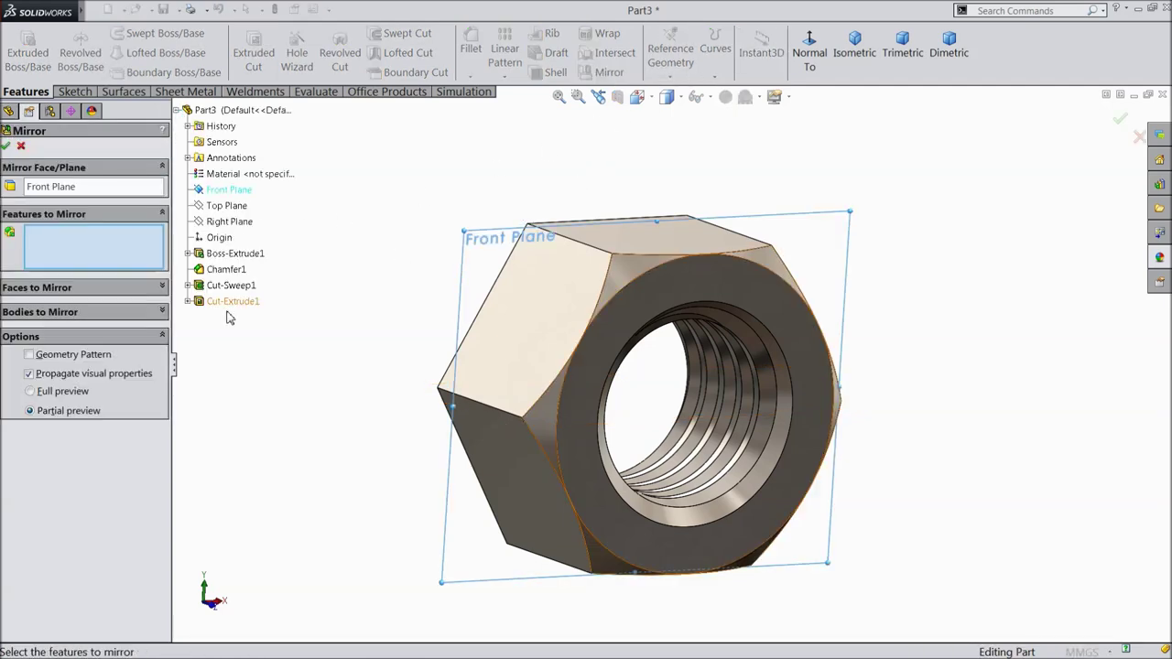
click(233, 301)
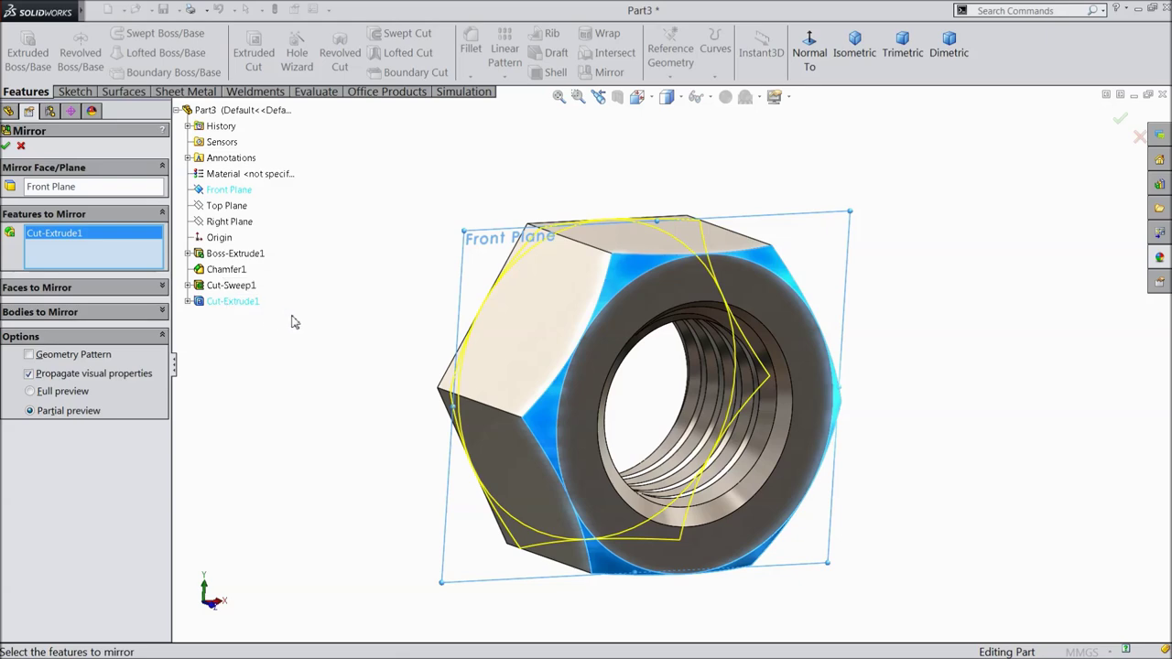
click(7, 148)
middle_drag(358, 366, 372, 414)
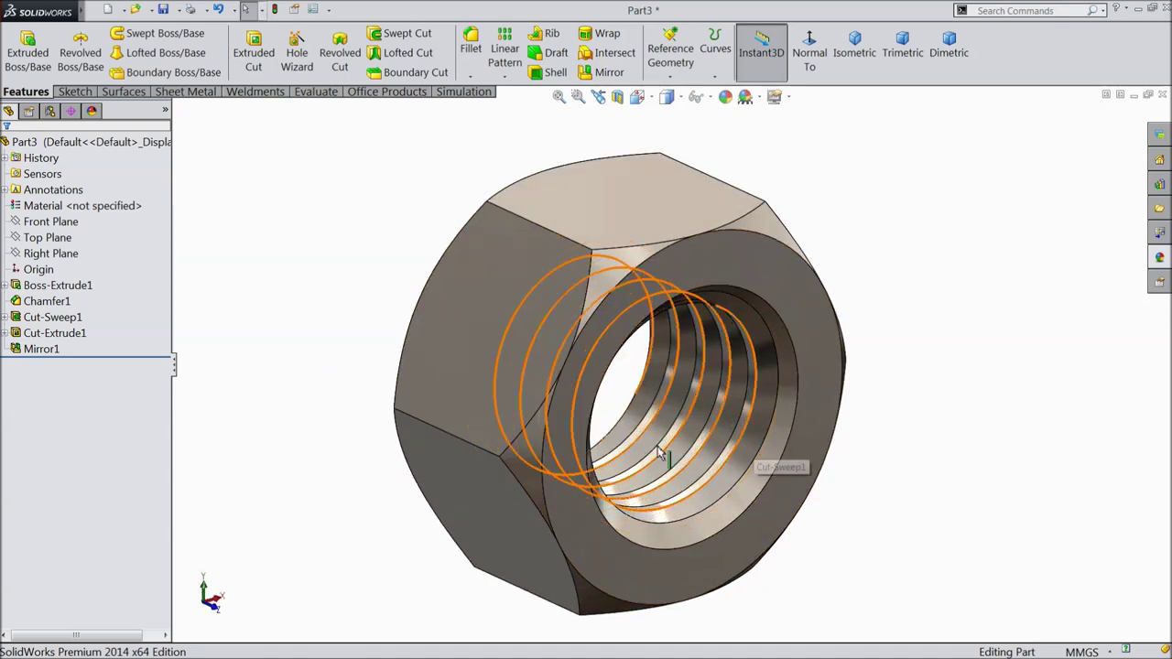
middle_drag(604, 463, 510, 446)
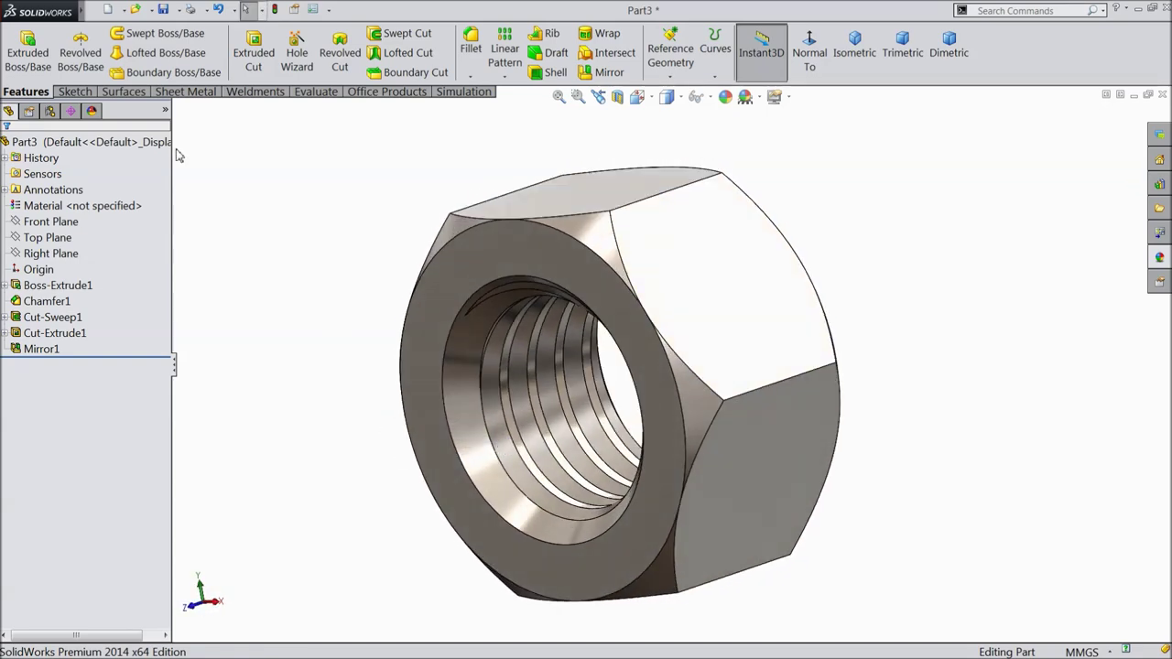
click(164, 11)
Save the nut as 2.Nut M10 in the Furniture Bolt & Nut M10x100 folder.
text(2.Nut M10)
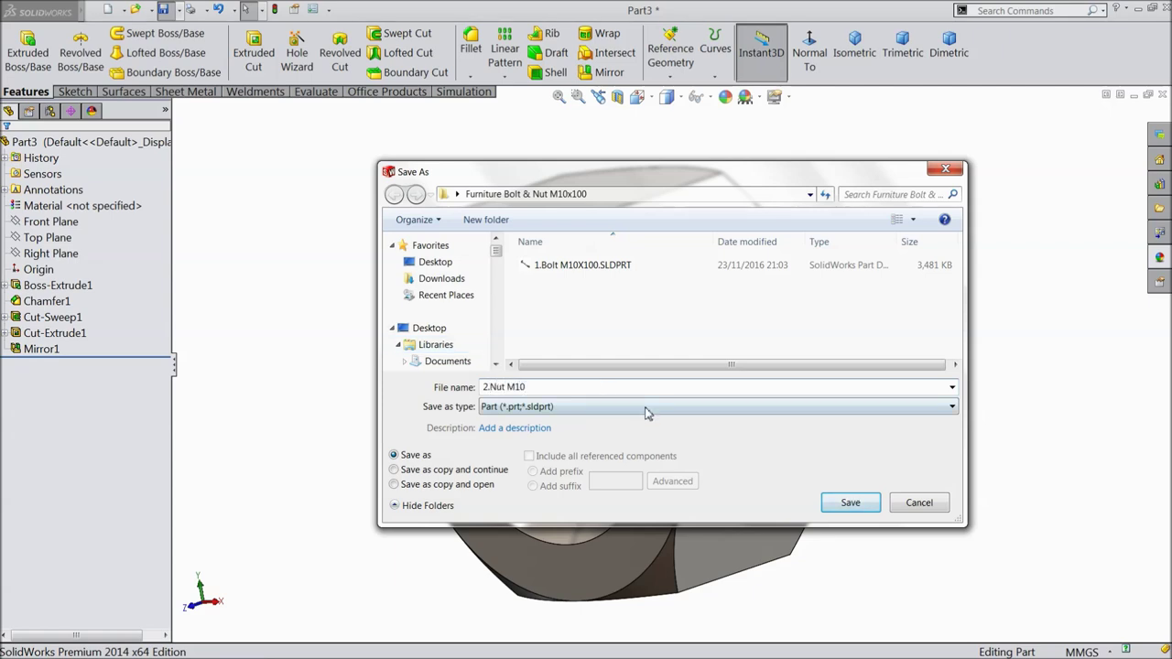
click(851, 511)
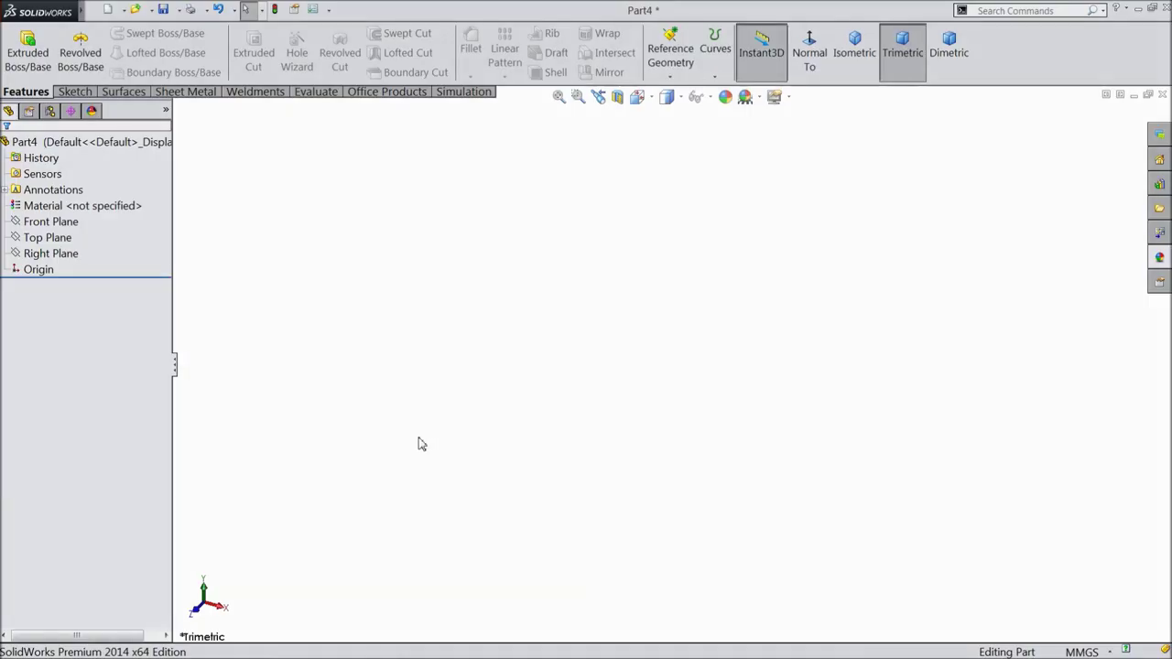
Sketch two origin-centred circles, outer and inner, on the Front Plane.
click(53, 223)
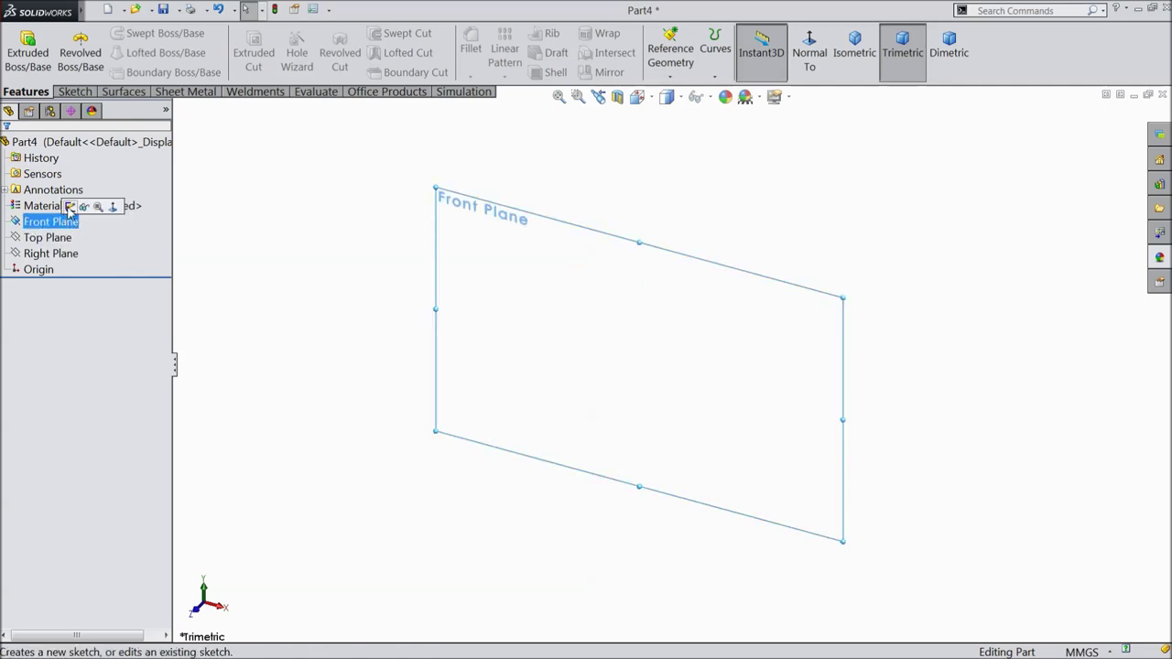
click(71, 203)
click(76, 92)
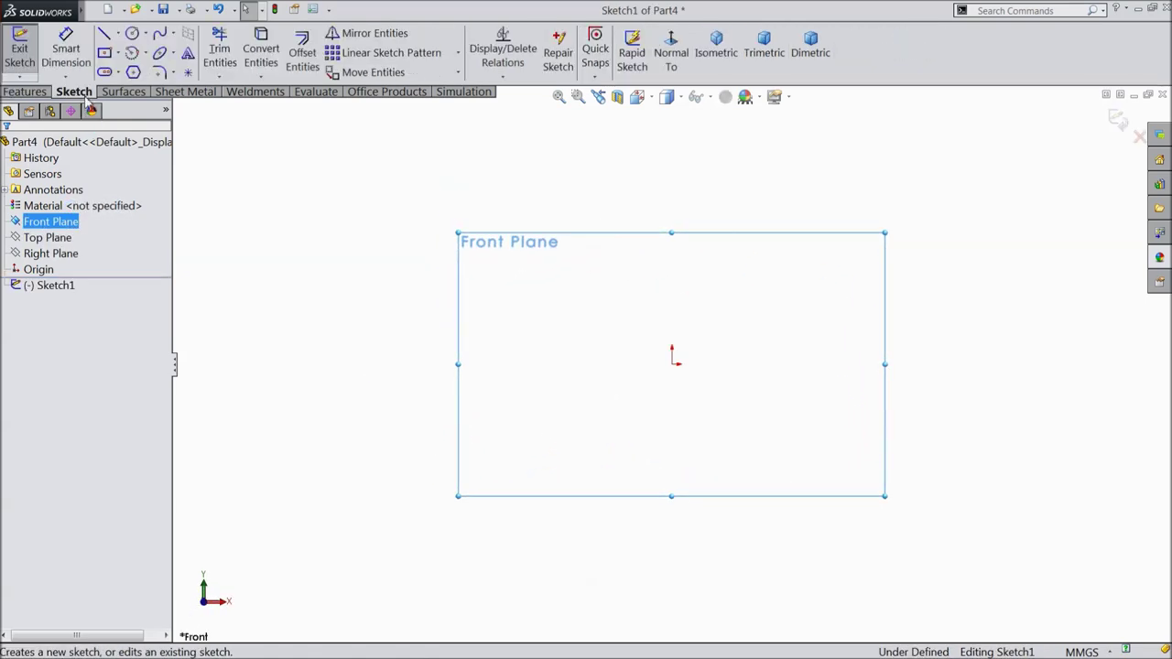
click(132, 35)
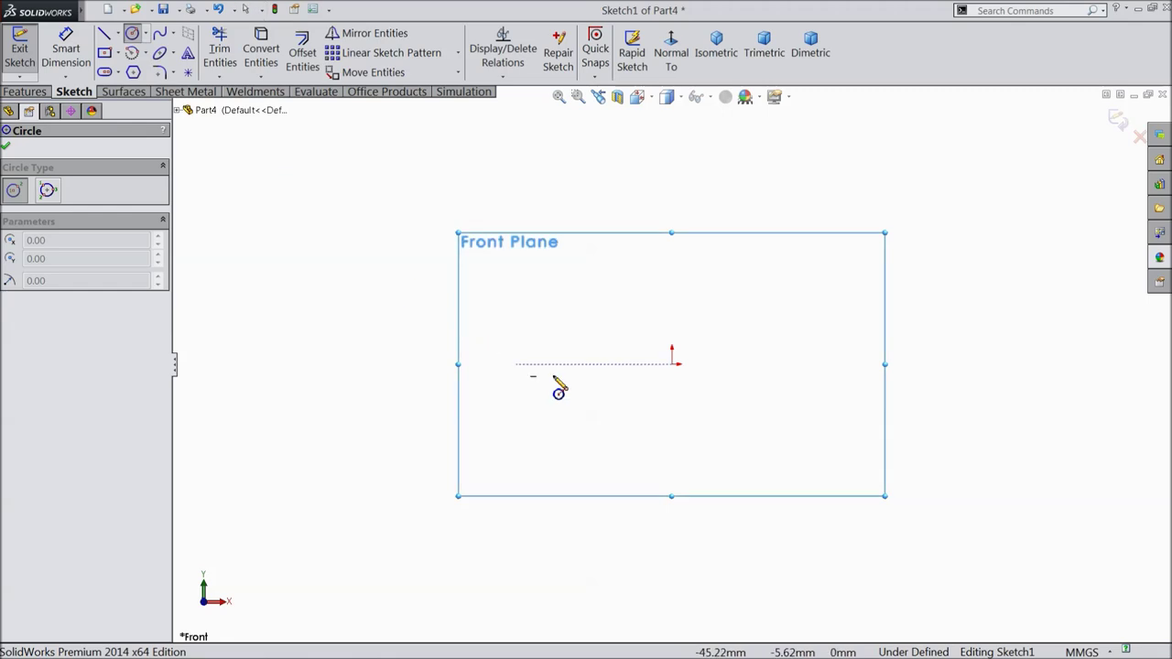
click(672, 364)
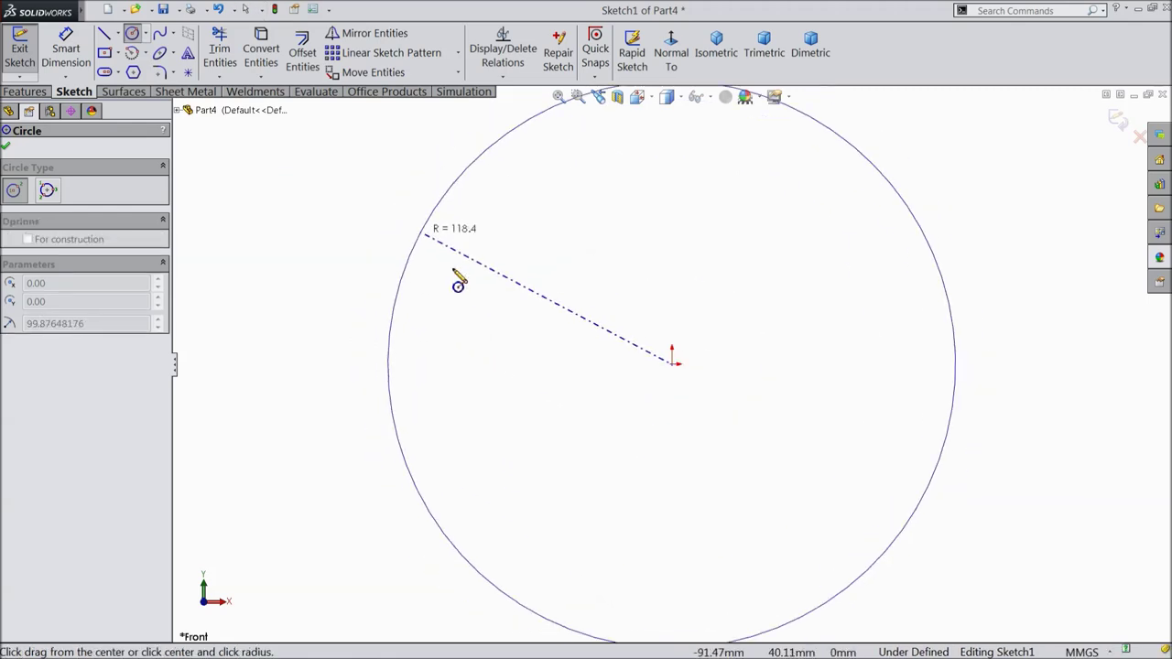
click(436, 266)
click(672, 365)
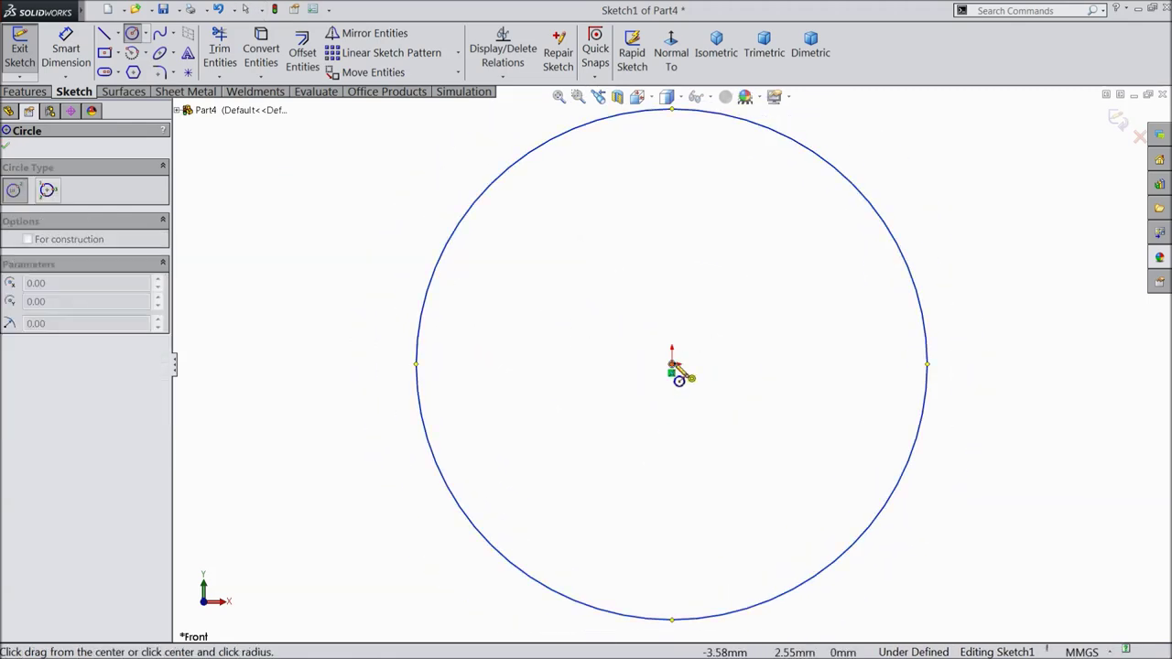
click(604, 330)
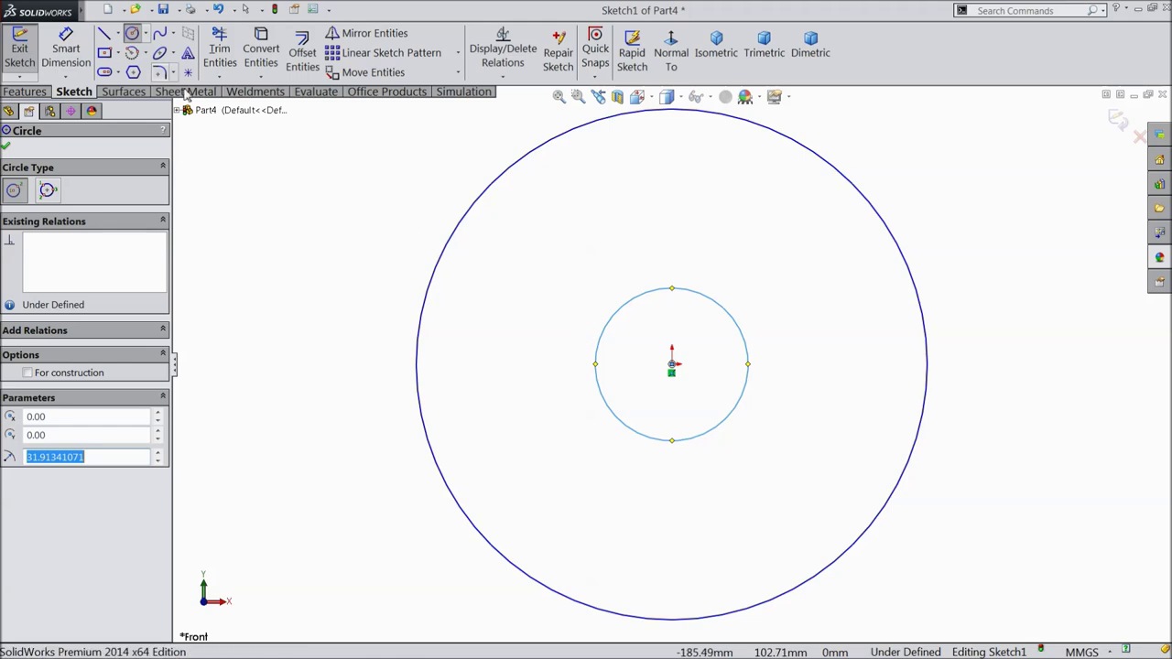
Dimension the outer circle to Ø30 mm and the inner circle to Ø10.50 mm.
click(66, 50)
click(419, 353)
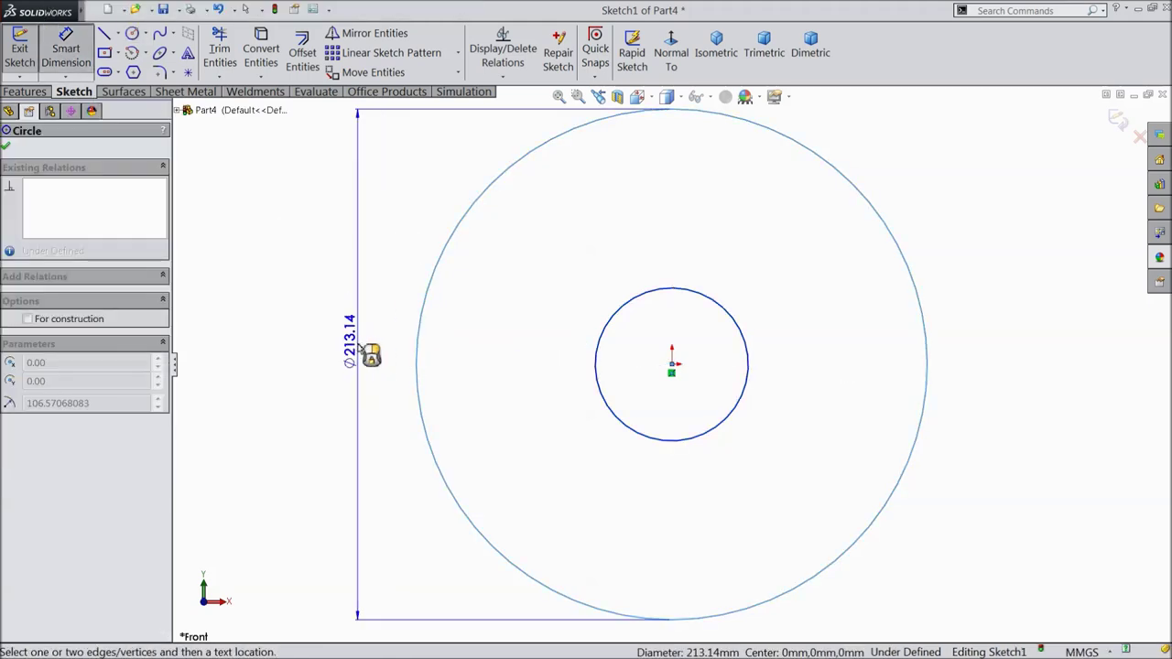
click(366, 357)
text(30)
click(292, 329)
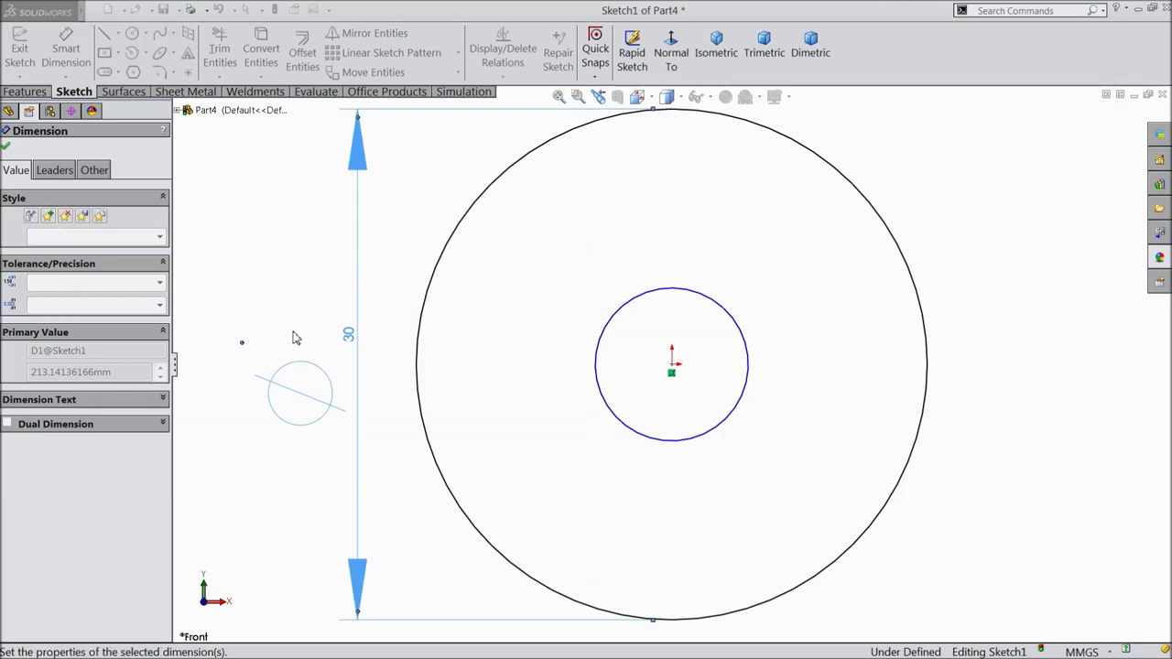
click(743, 412)
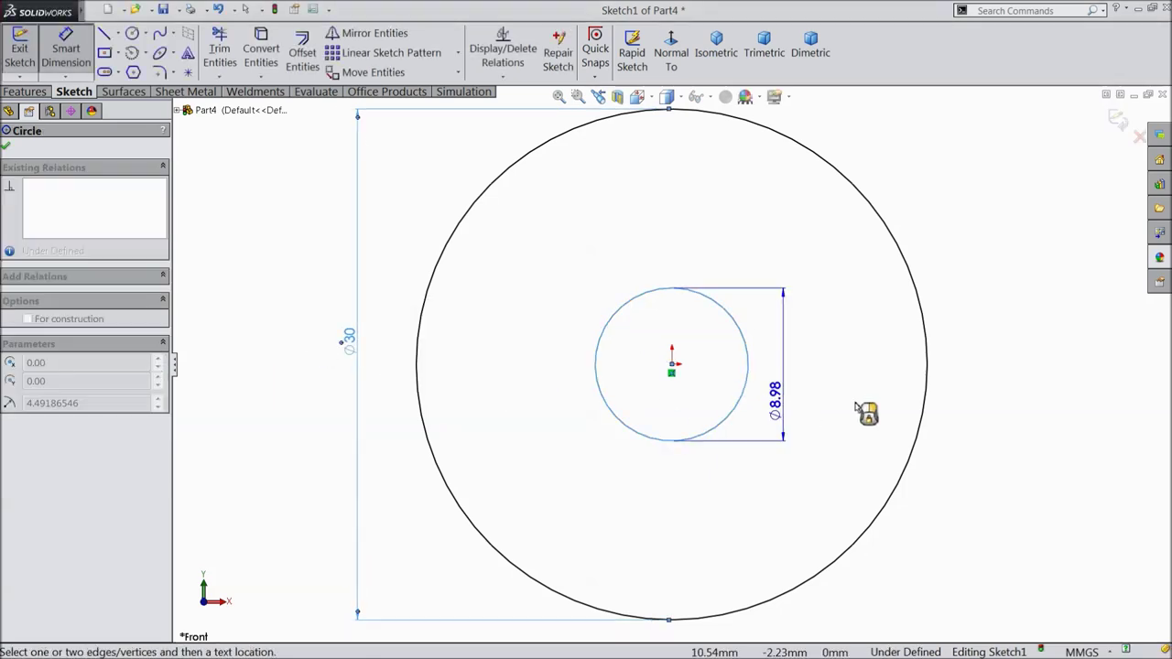
click(997, 392)
text(10.5)
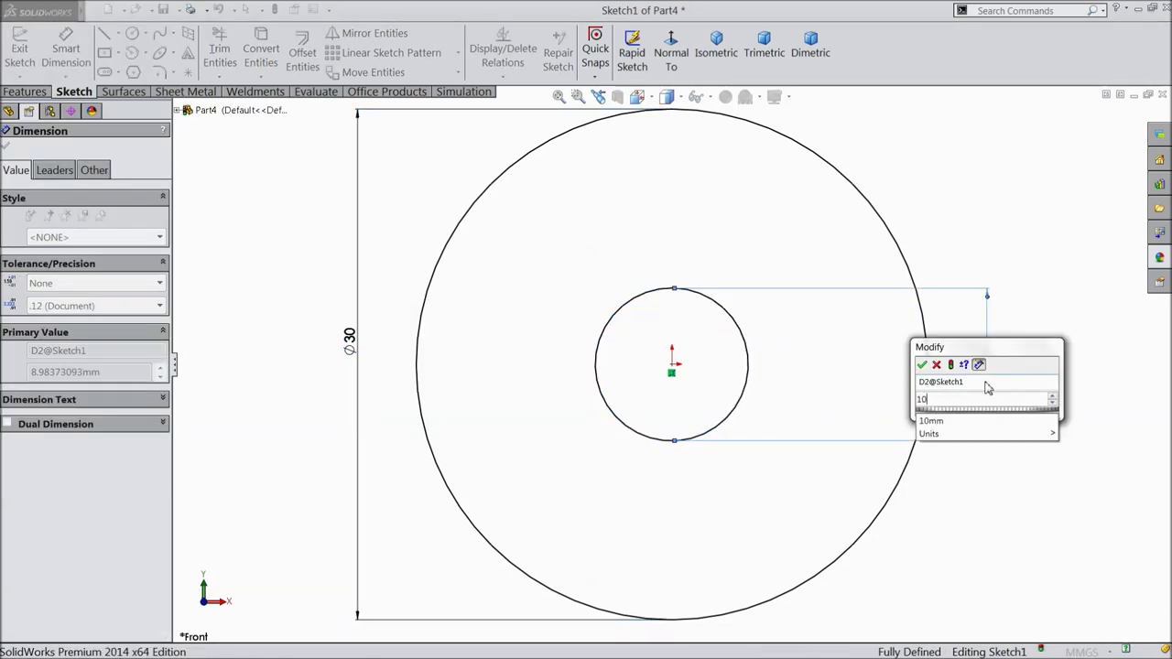
click(922, 365)
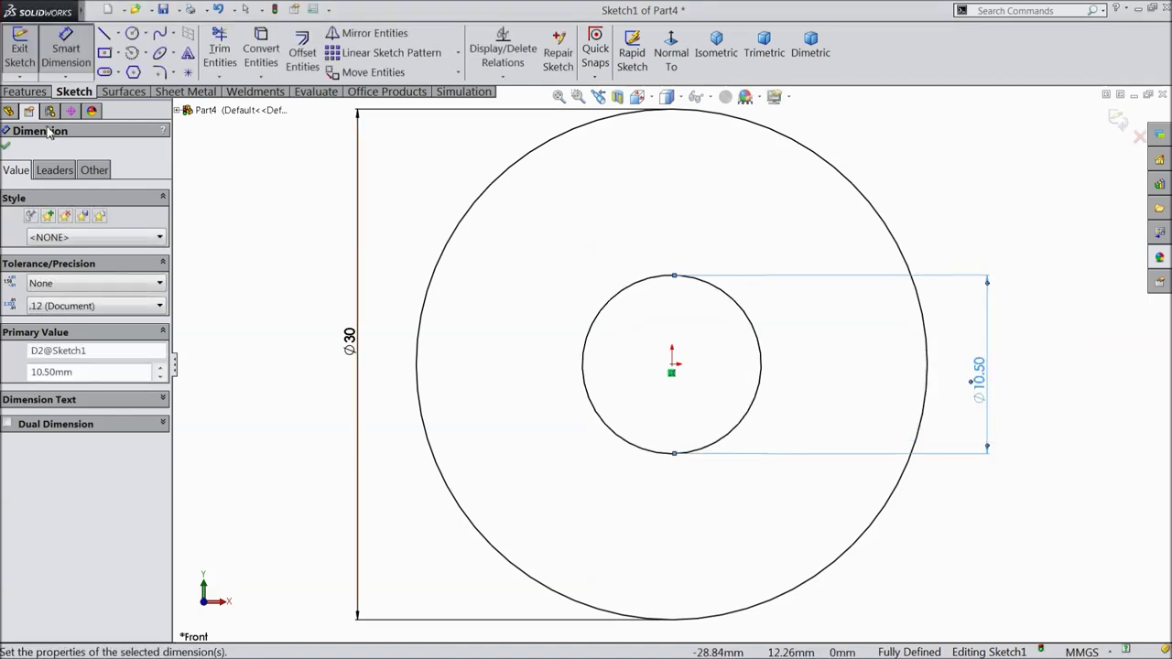
click(7, 146)
click(25, 91)
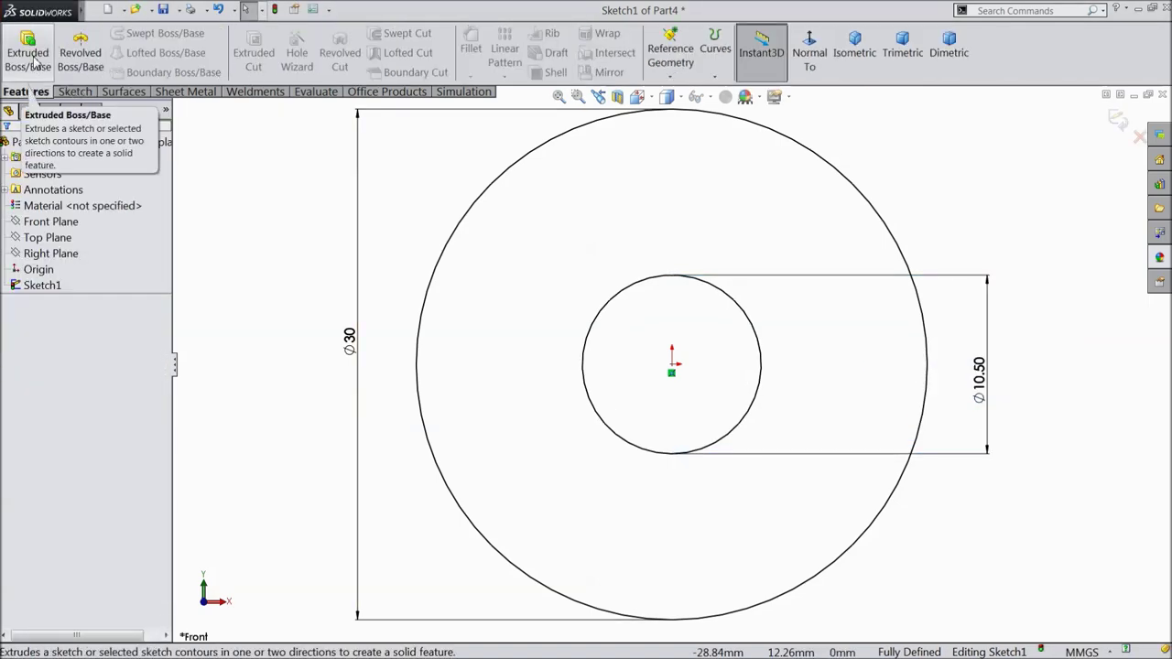
Extrude the ring sketch Mid Plane to a 2.50 mm thick washer, Boss-Extrude1.
click(30, 53)
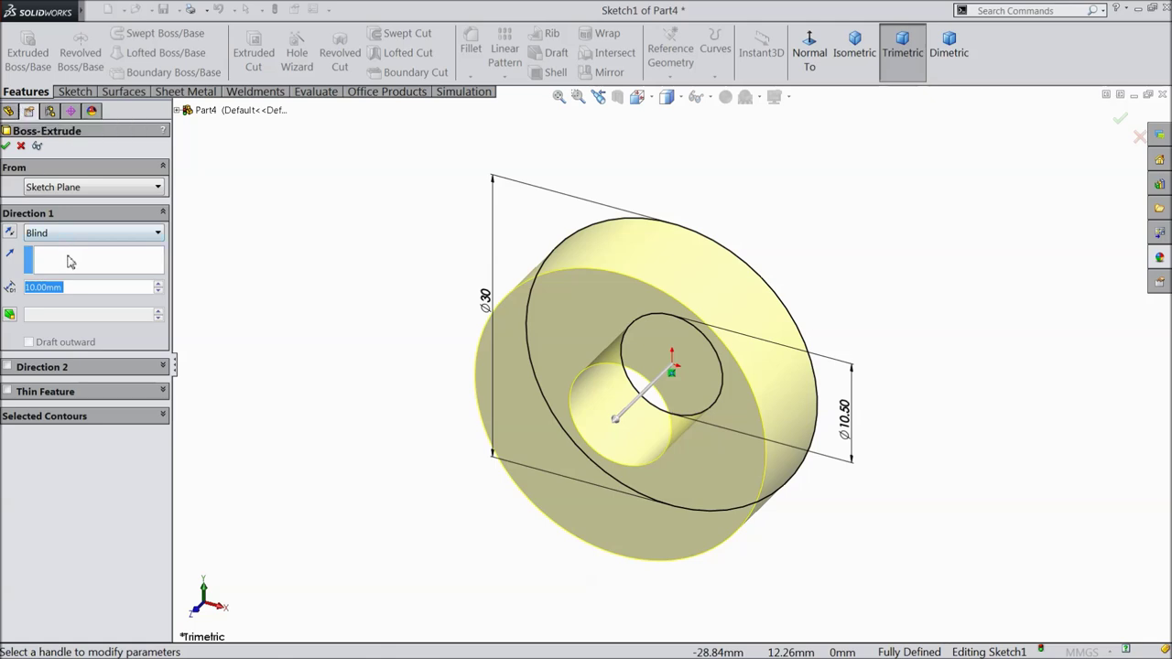
click(86, 235)
click(47, 313)
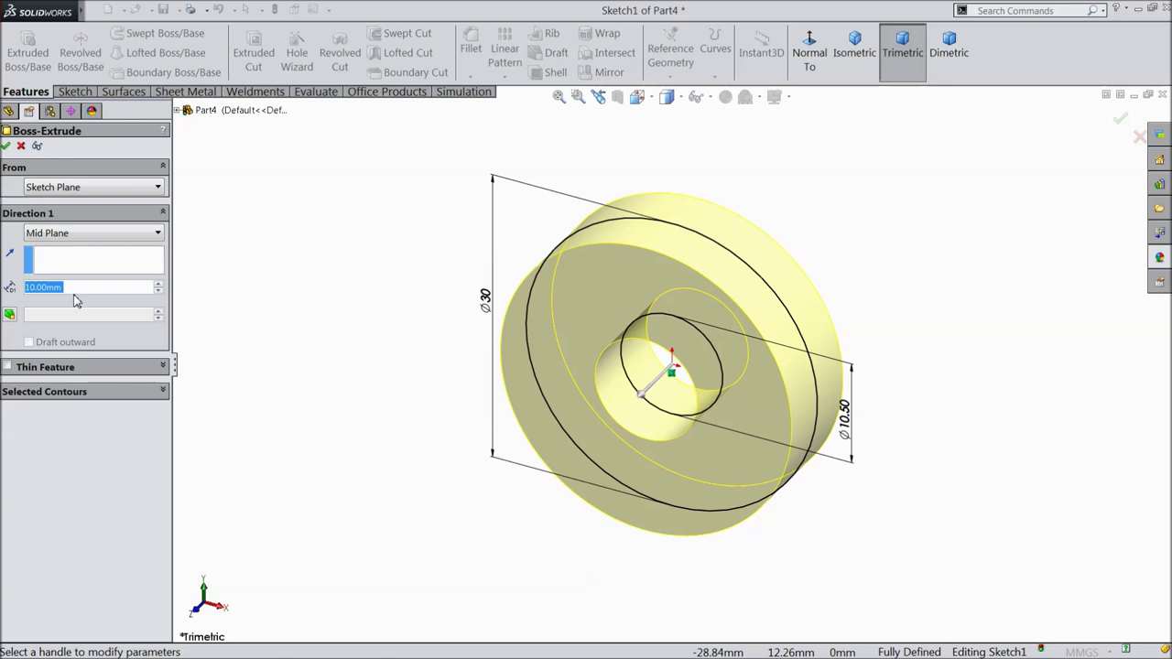
text(2.5)
key(Return)
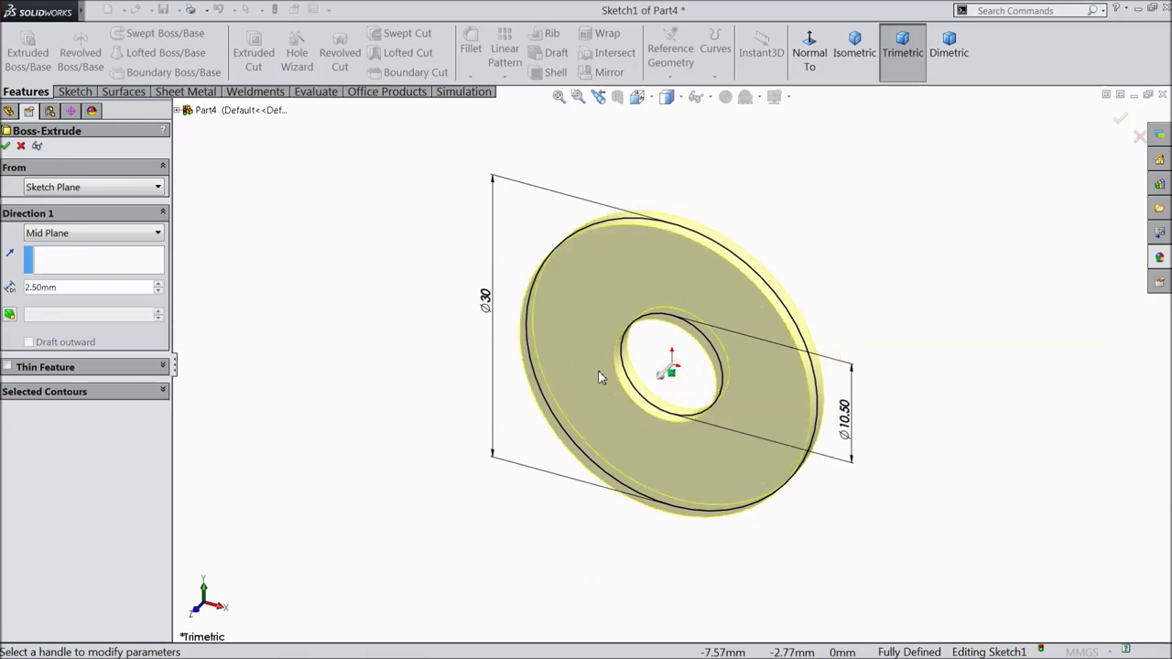
scroll(757, 412, down, 3)
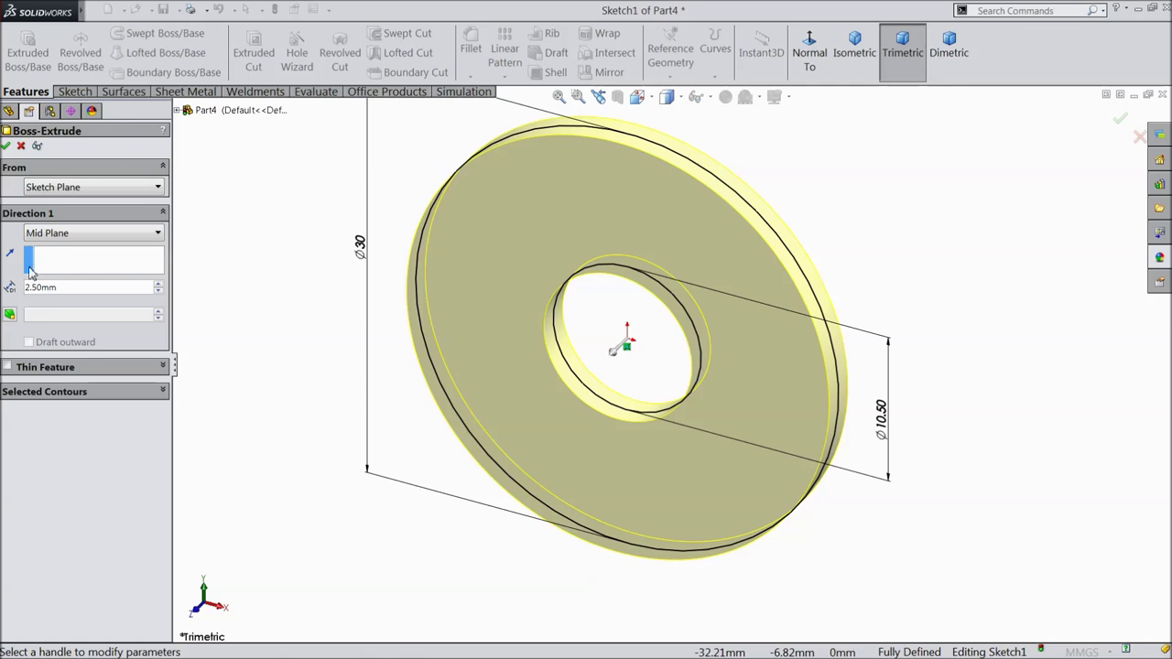
click(7, 147)
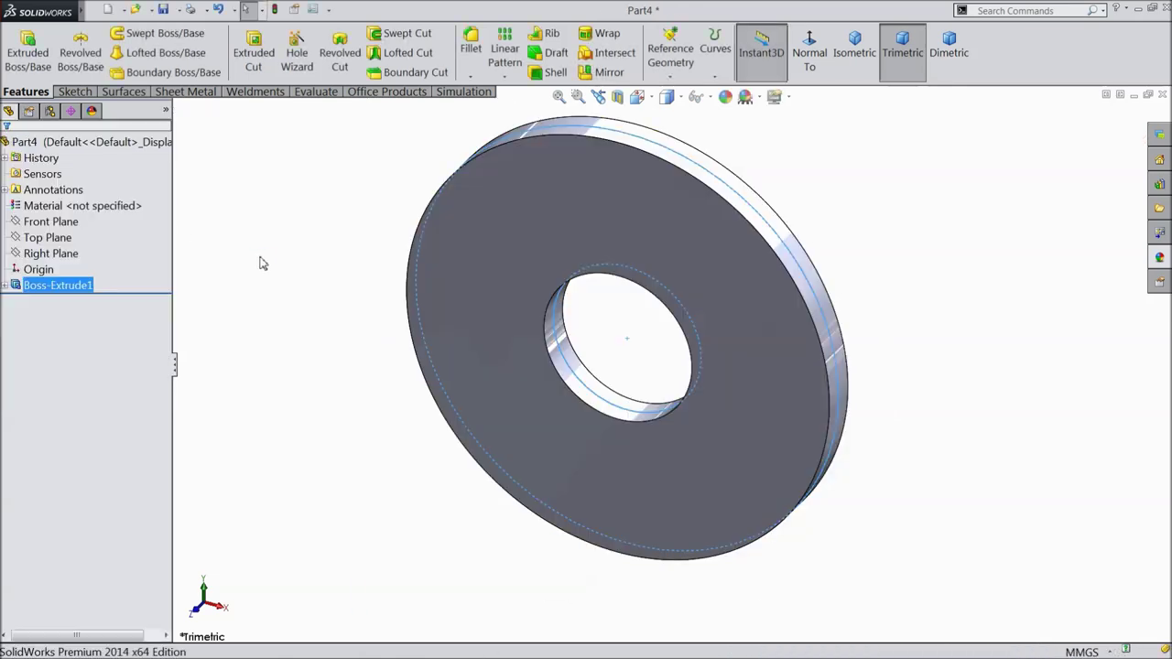
Give the washer a satin finish stainless steel appearance and save it as 3.Washer.
mouse_move(280, 282)
middle_down()
mouse_move(210, 297)
mouse_move(274, 270)
middle_up()
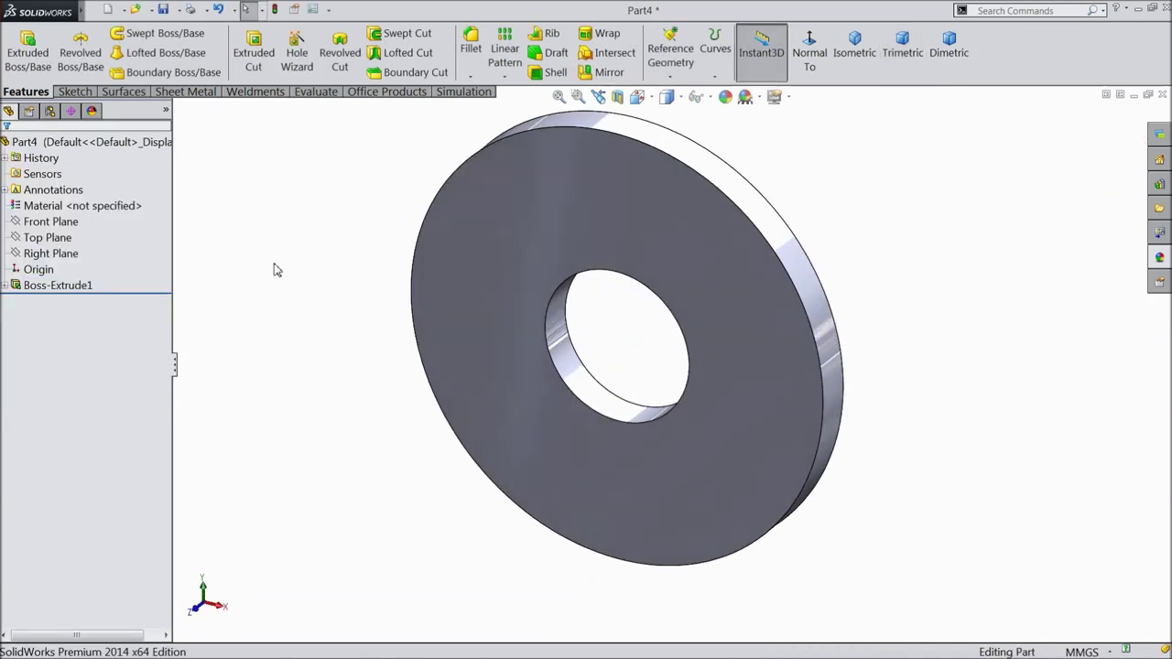
click(1160, 259)
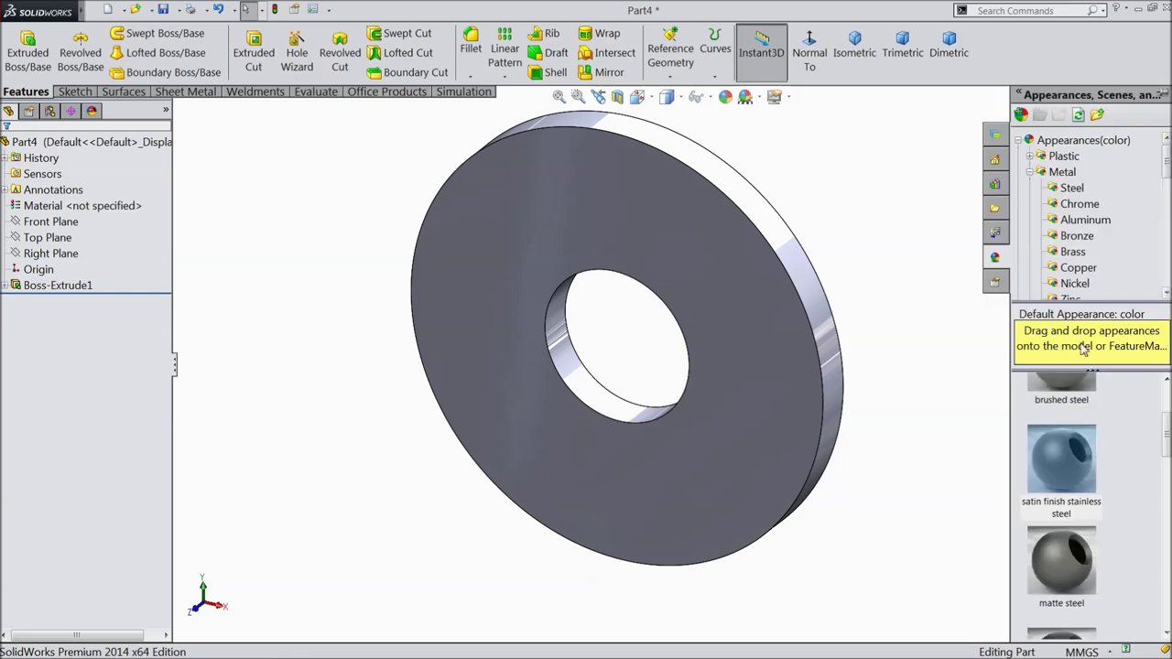
double_click(1064, 488)
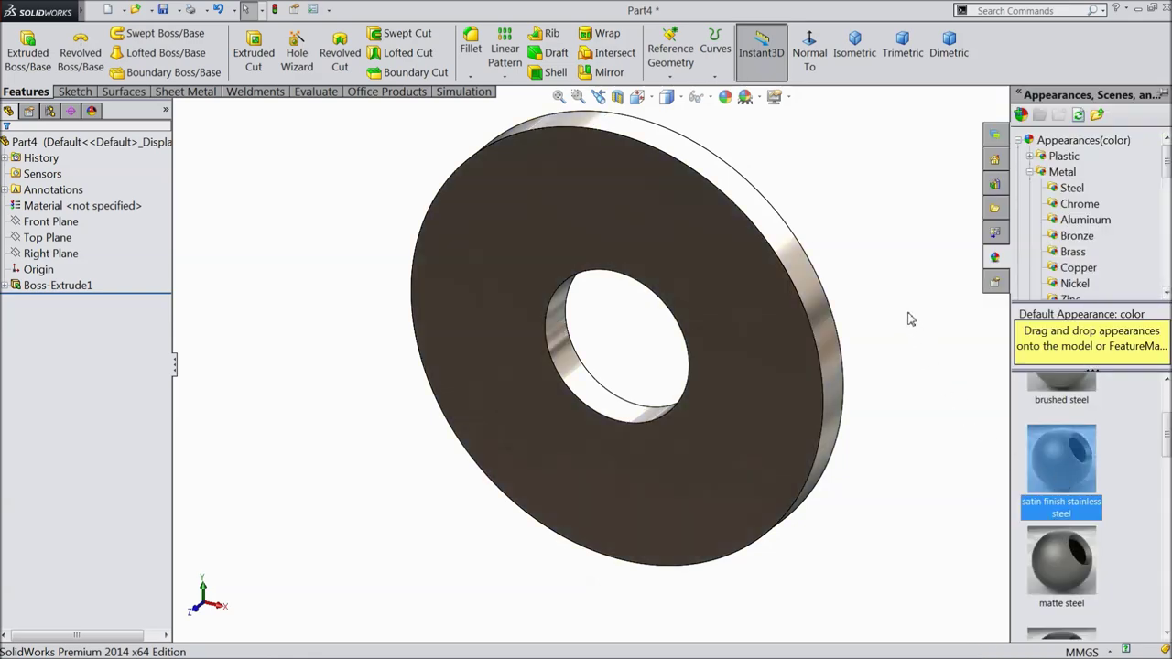
middle_drag(911, 318, 936, 512)
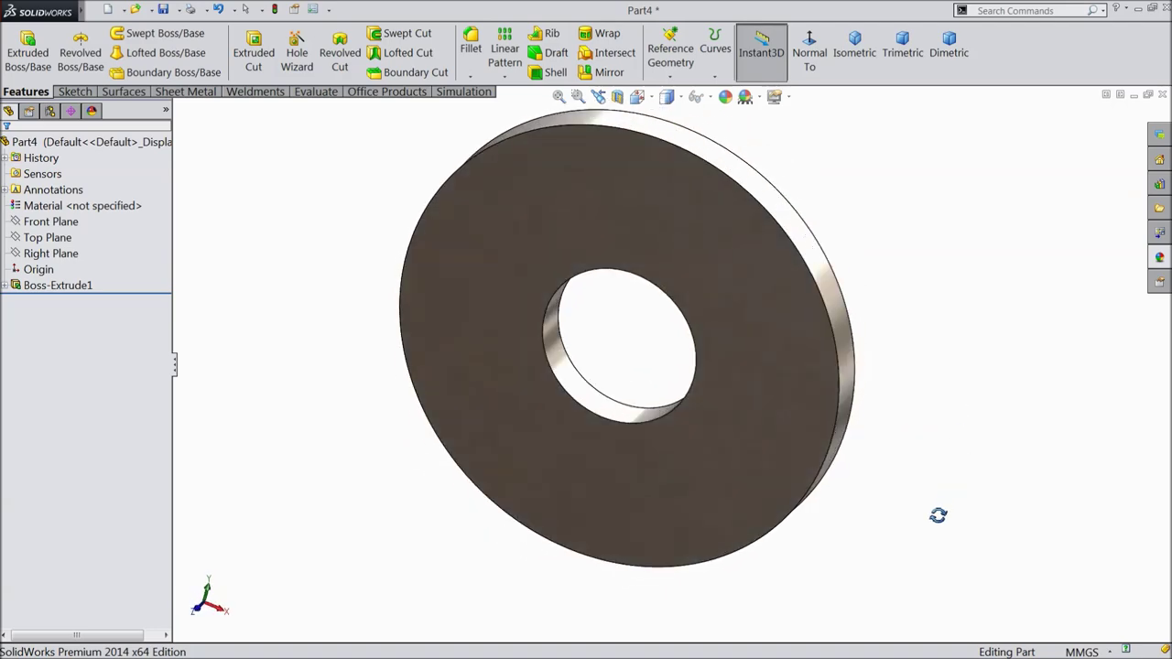
click(167, 11)
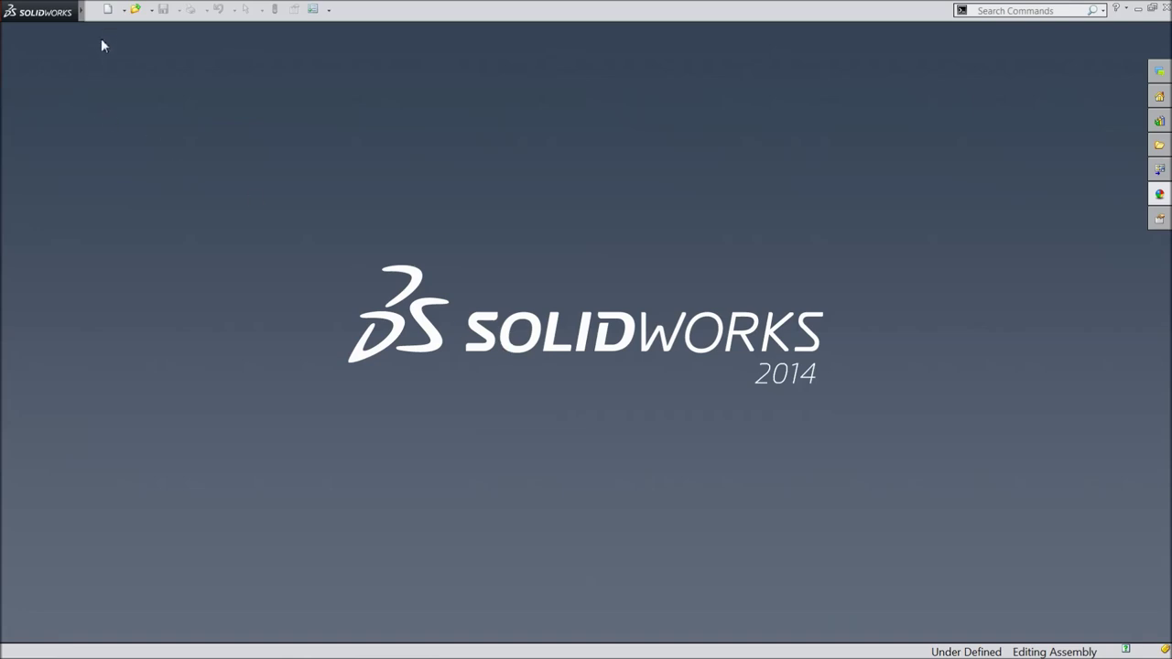
Create a new assembly and place the 1.Bolt M10X100 and nut parts in it.
click(108, 11)
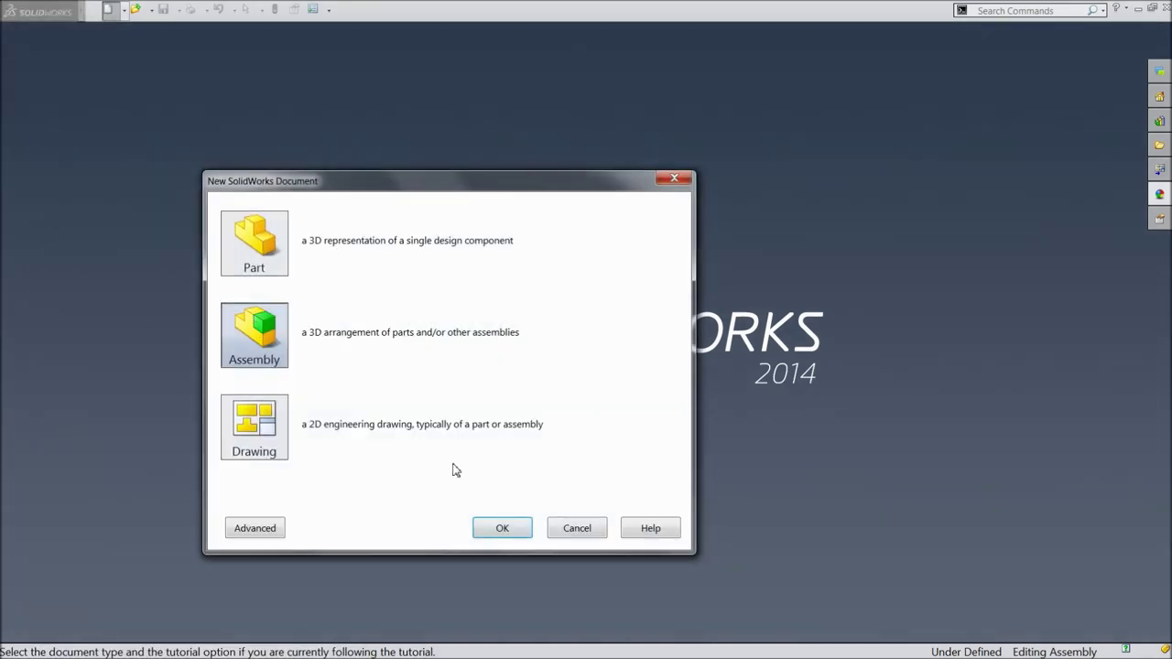
click(491, 526)
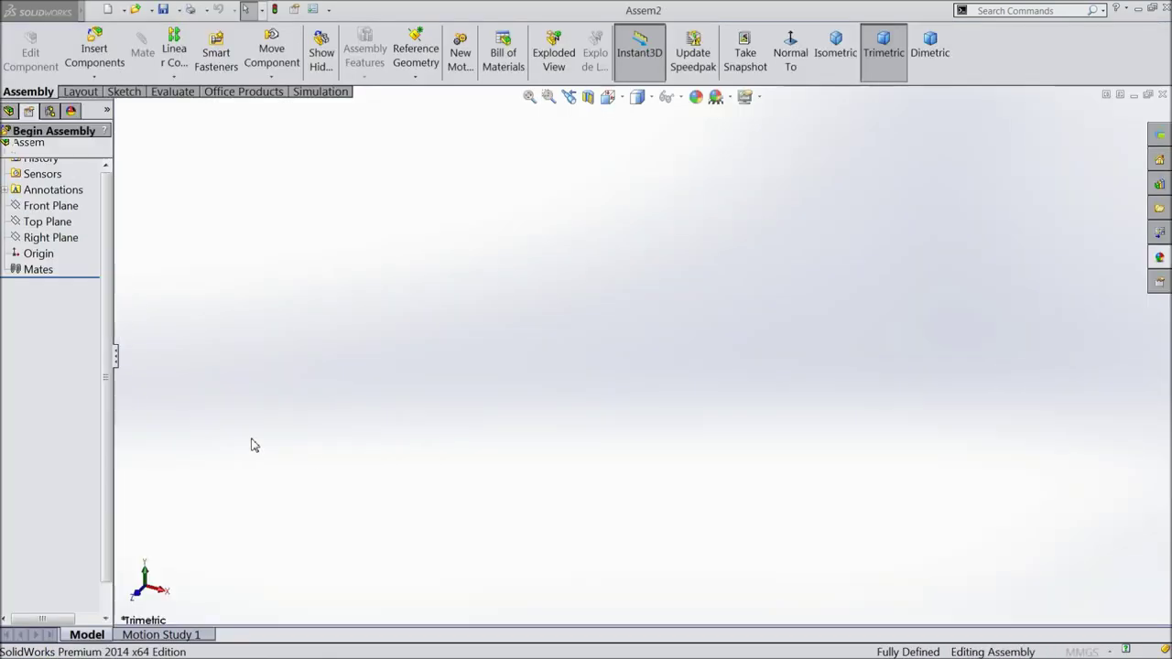
drag(114, 404, 158, 404)
click(95, 444)
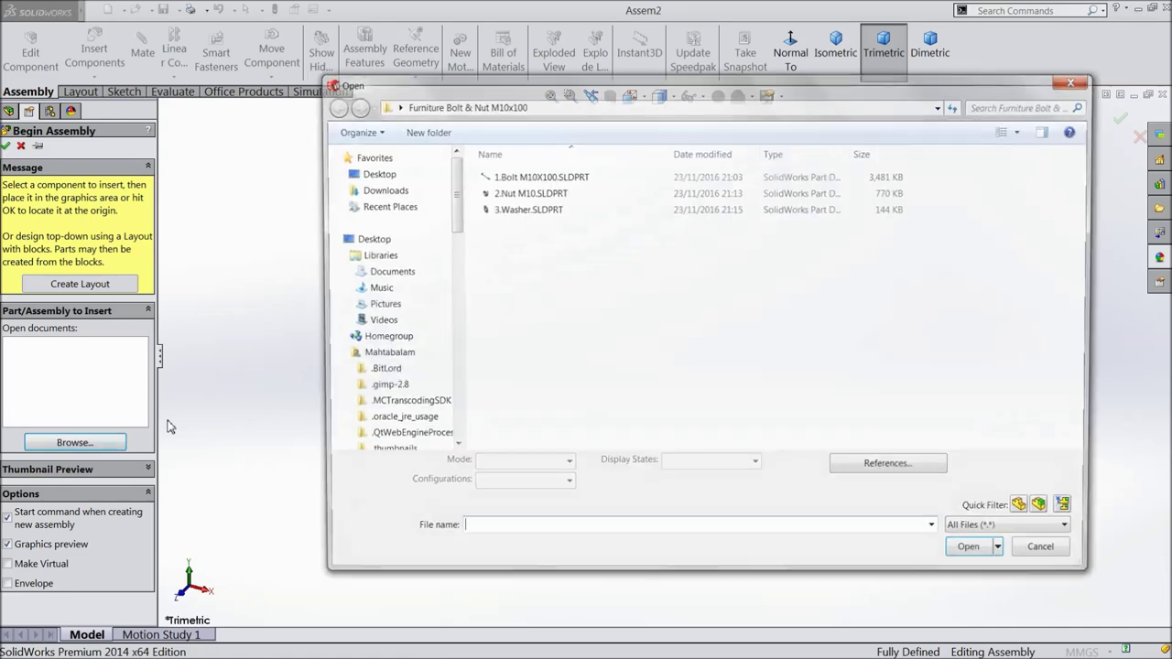
click(509, 175)
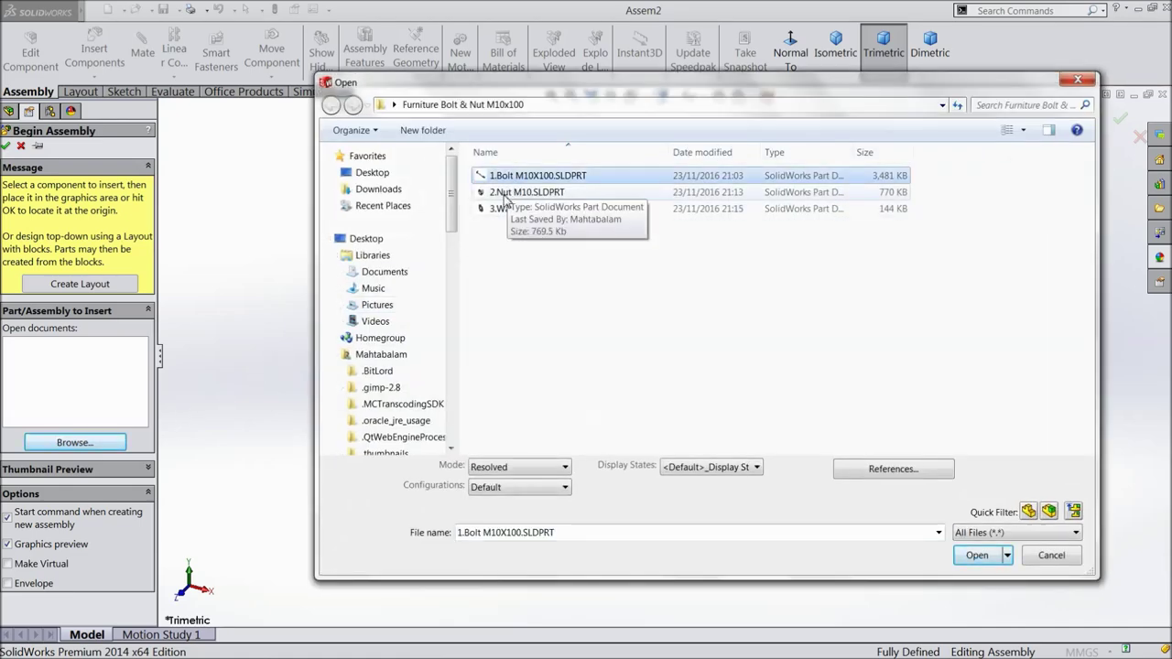
ctrl+click(502, 192)
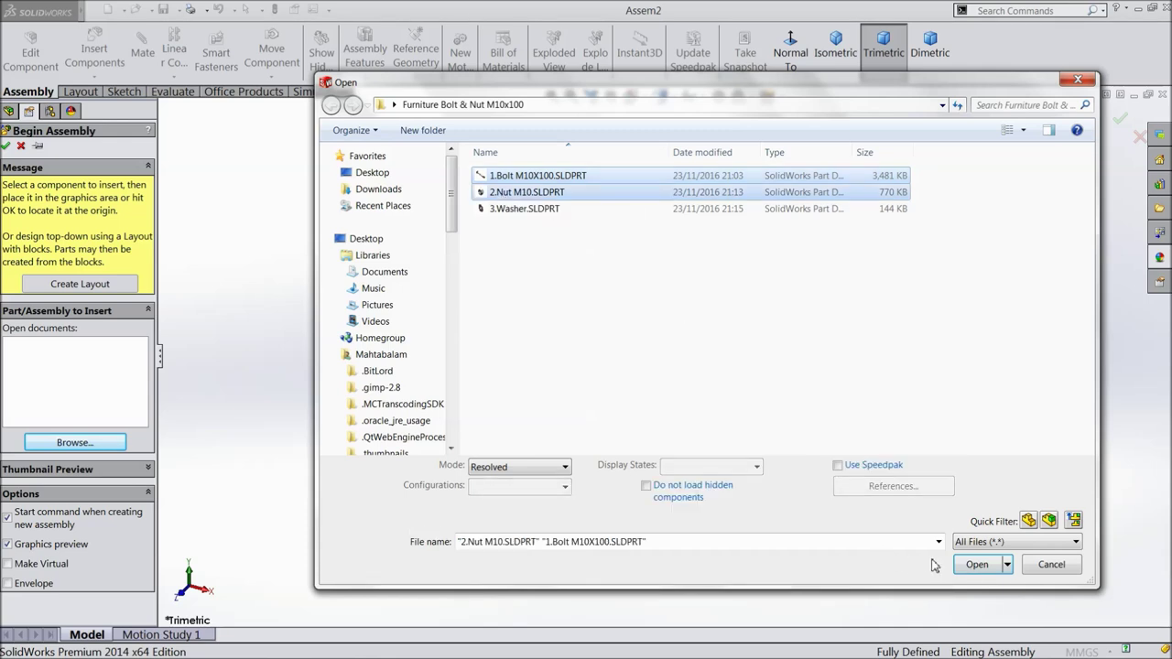
click(974, 564)
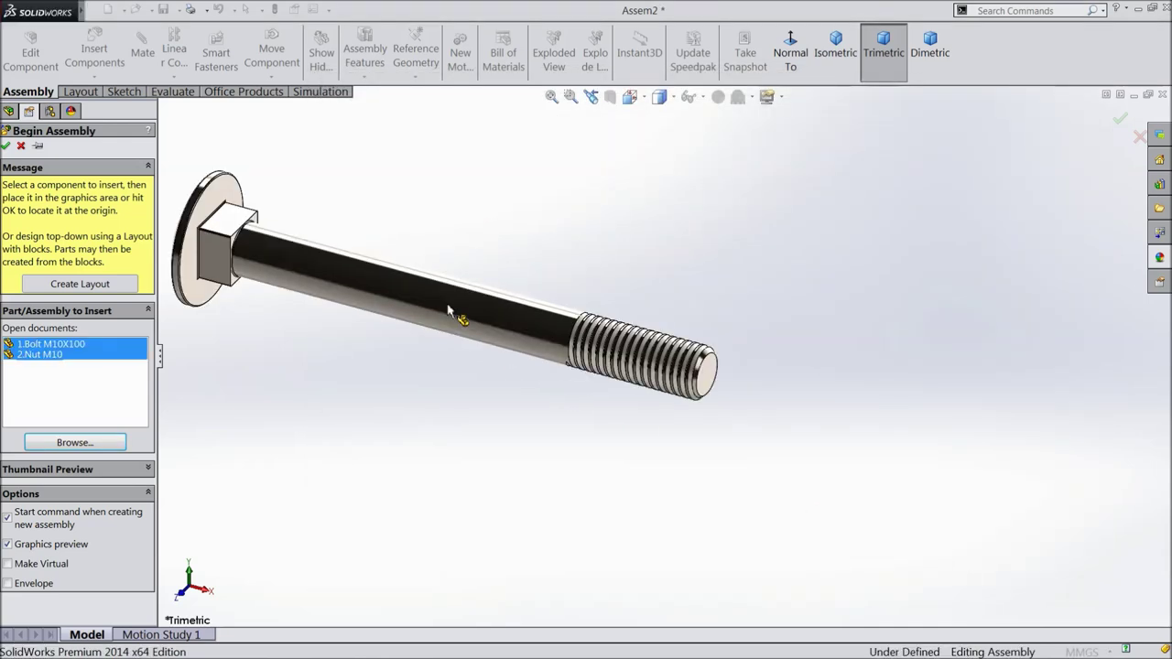
click(450, 312)
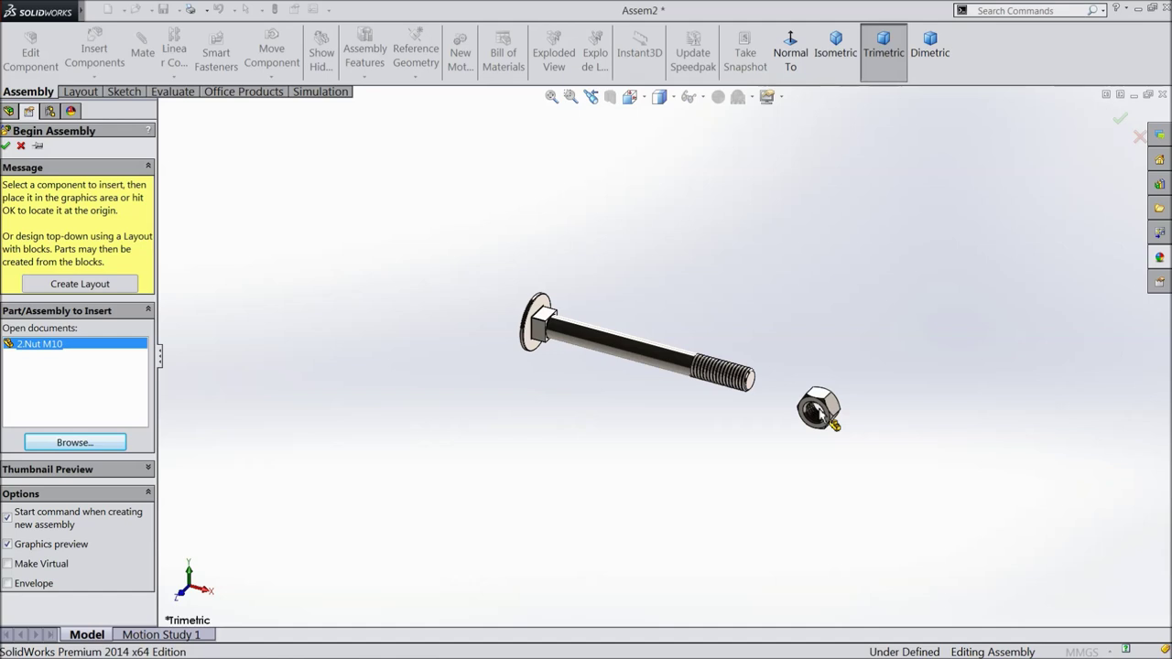
click(830, 416)
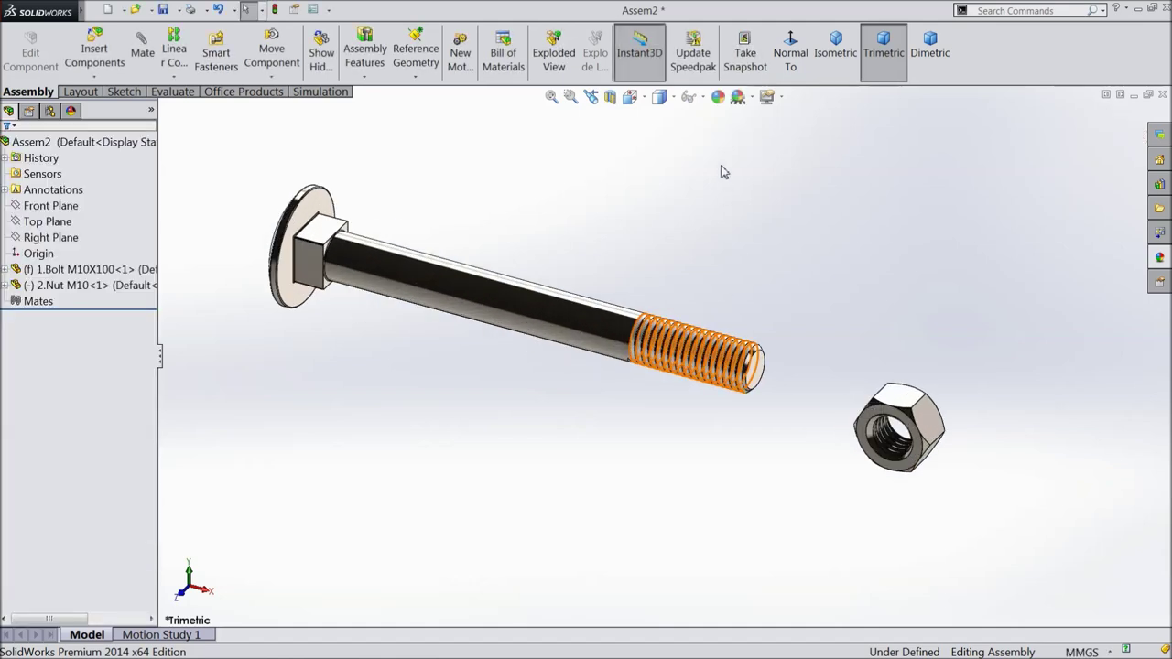
Apply the Plain White scene and insert the 3.Washer part into the assembly.
click(752, 101)
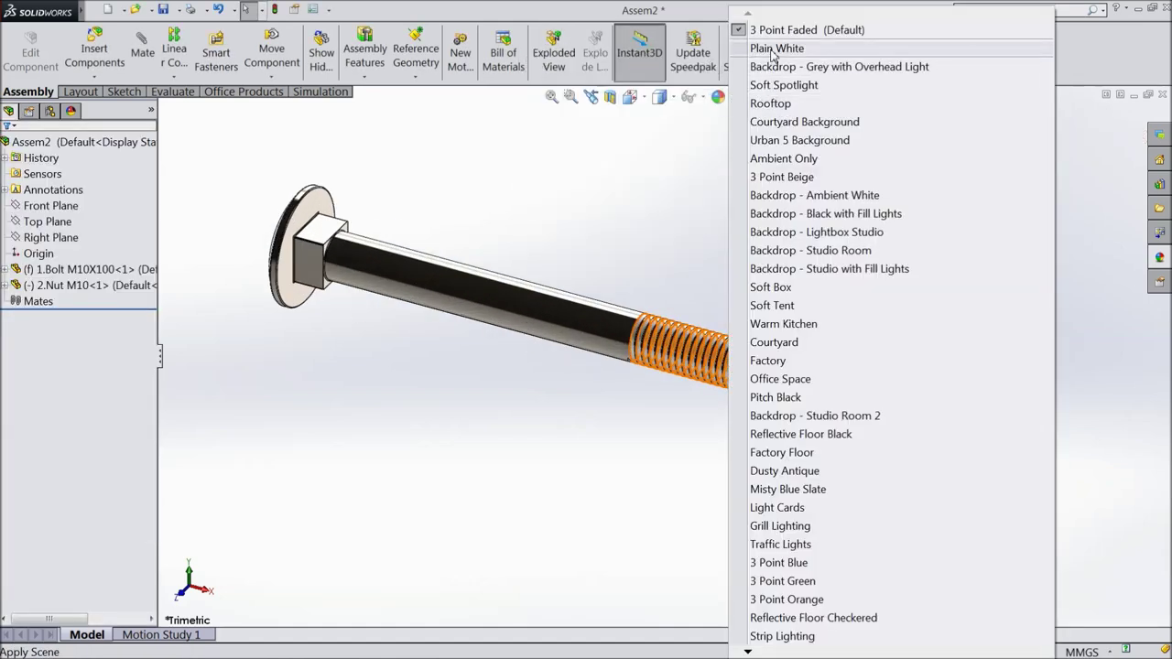
click(783, 47)
click(518, 308)
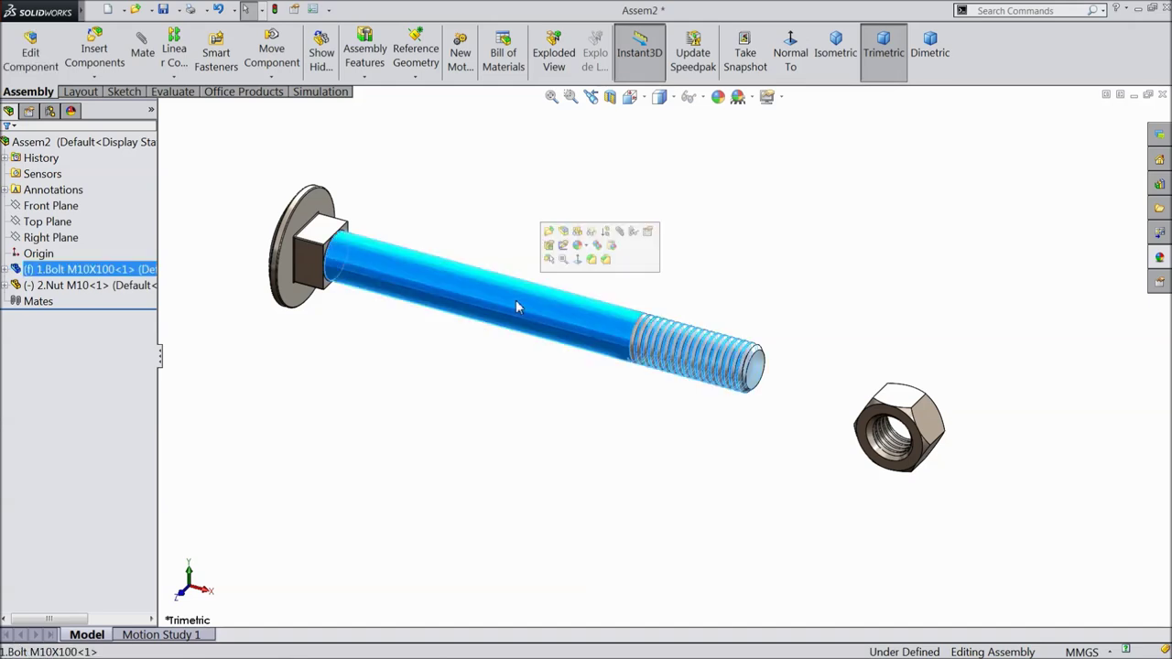
click(99, 50)
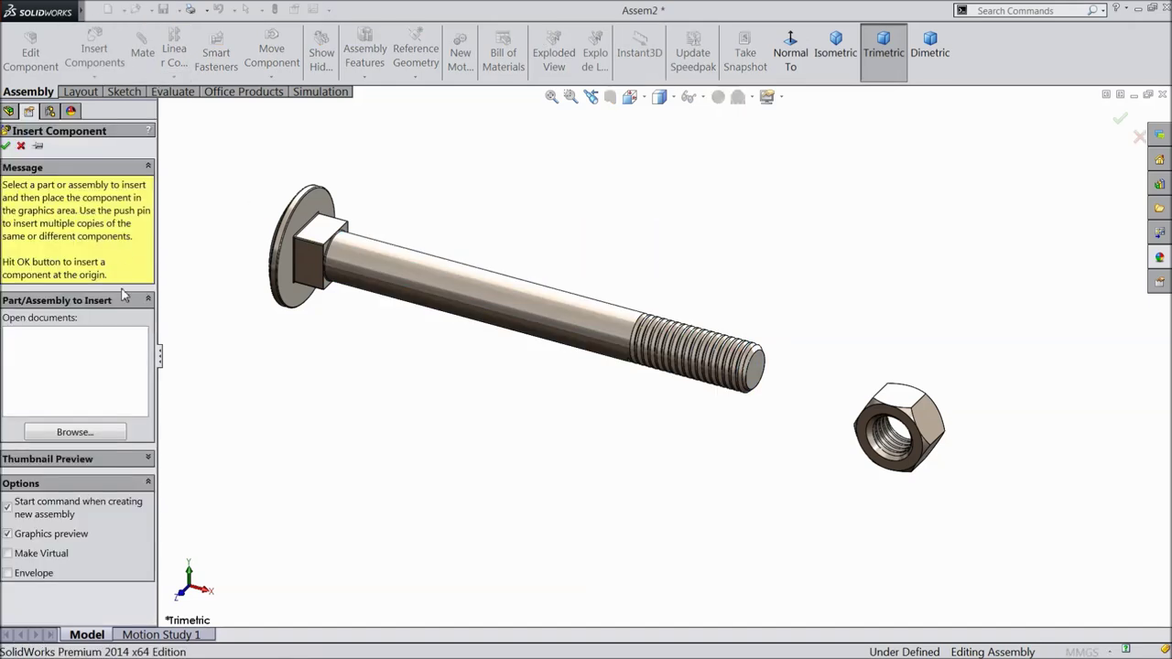
click(73, 431)
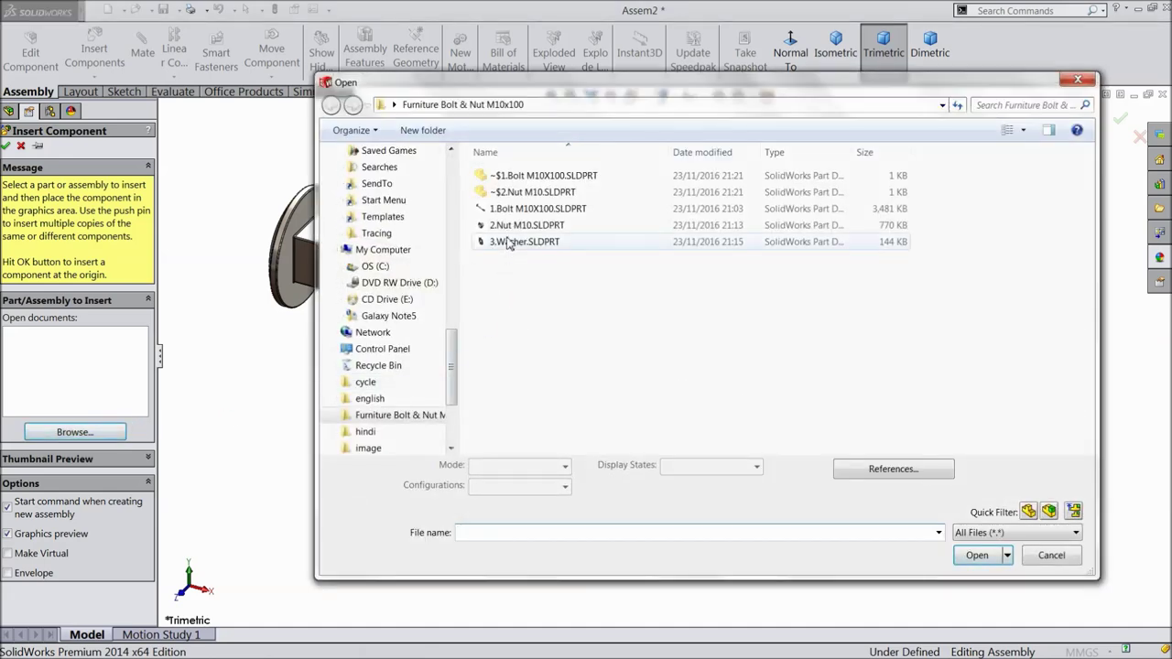
double_click(509, 242)
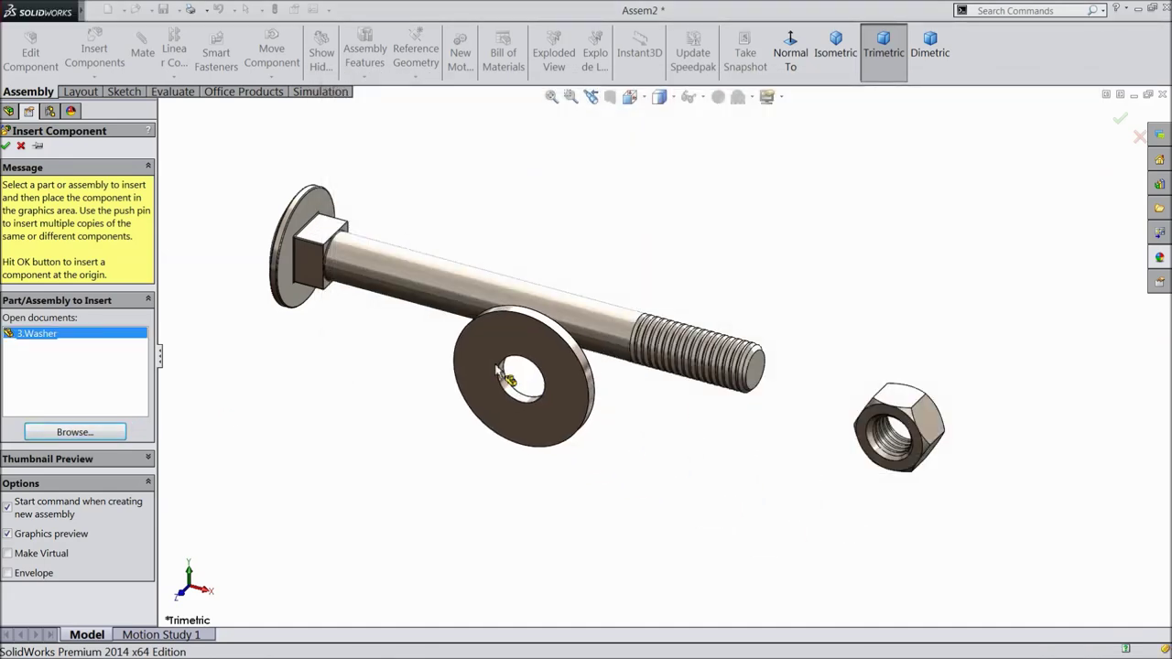
click(514, 368)
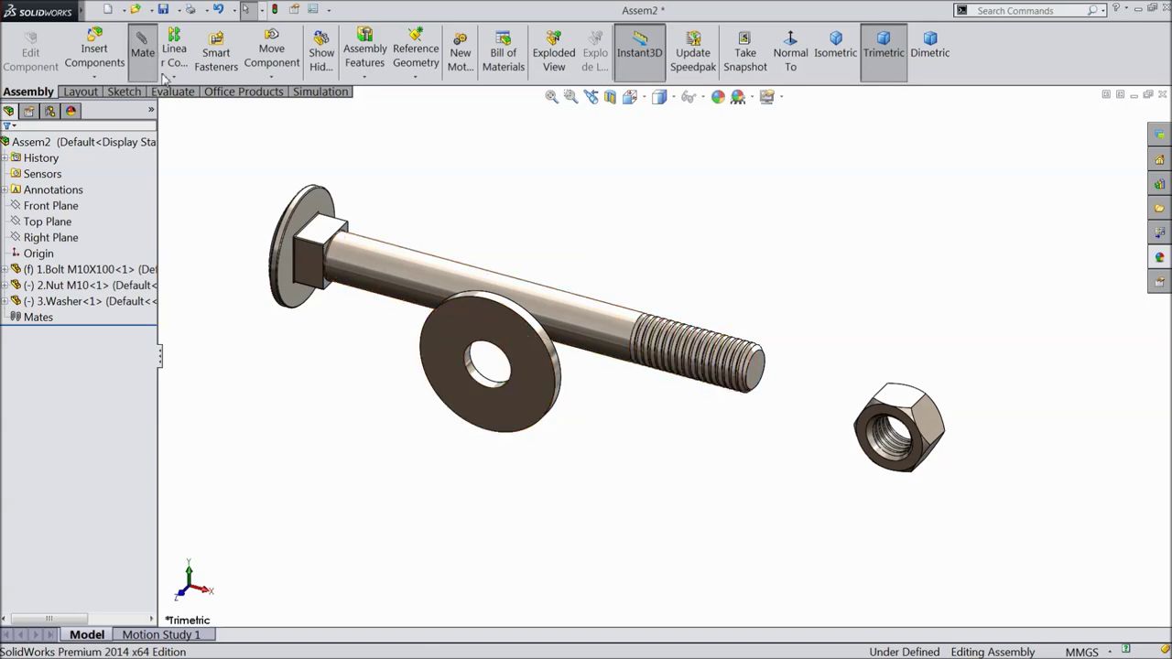
click(143, 53)
Mate the washer hole concentric to the bolt shank and slide it along the bolt.
click(539, 302)
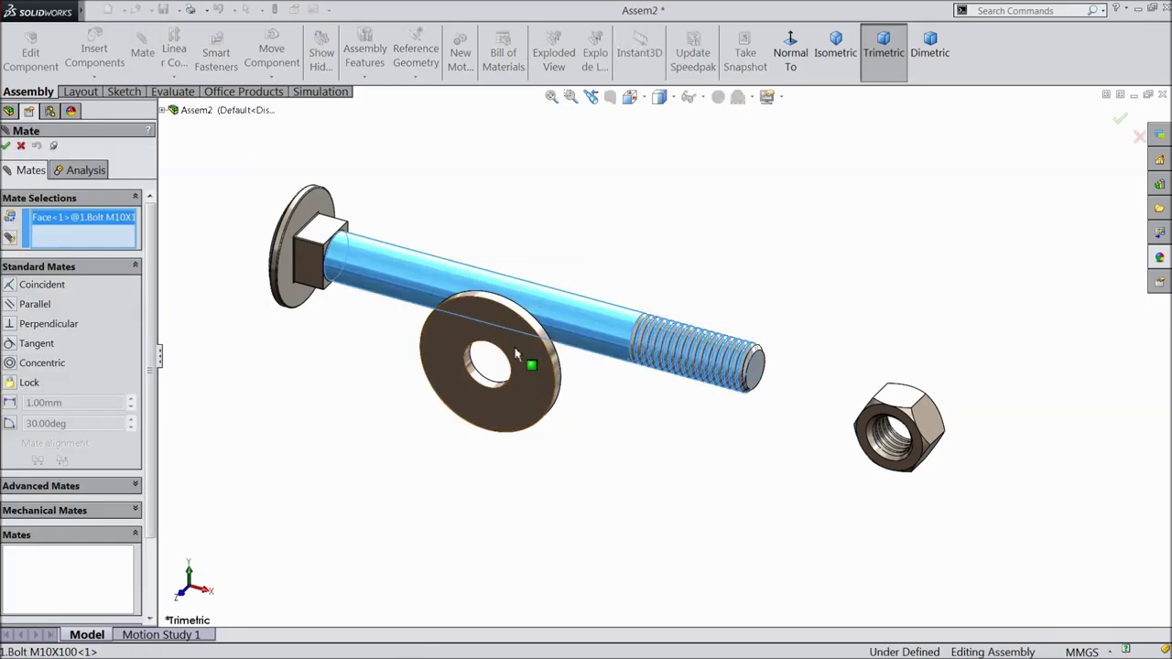
scroll(526, 352, down, 3)
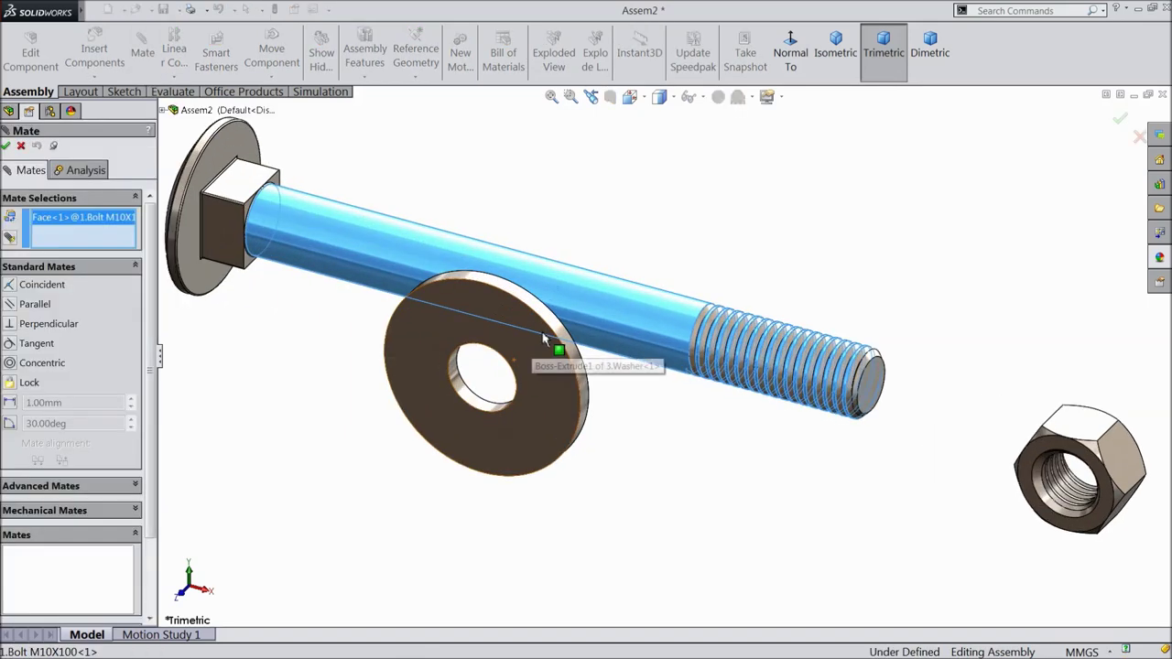
click(467, 395)
click(445, 411)
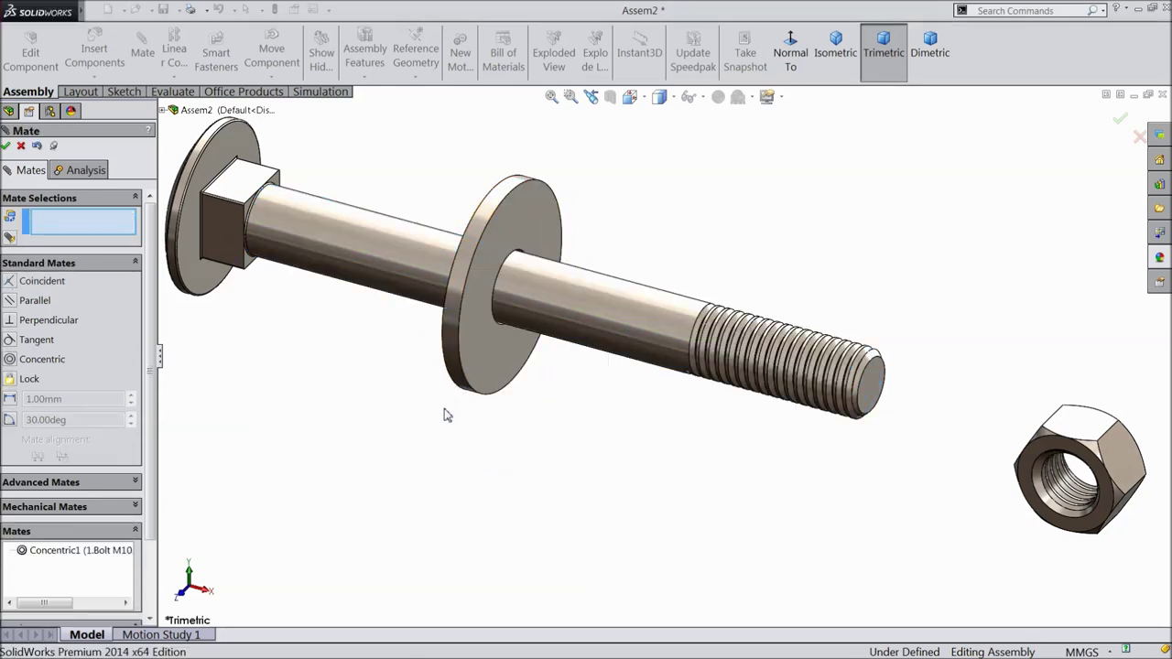
mouse_move(473, 335)
mouse_down()
mouse_move(478, 326)
mouse_move(563, 355)
mouse_move(431, 315)
mouse_move(520, 339)
mouse_move(494, 332)
mouse_up()
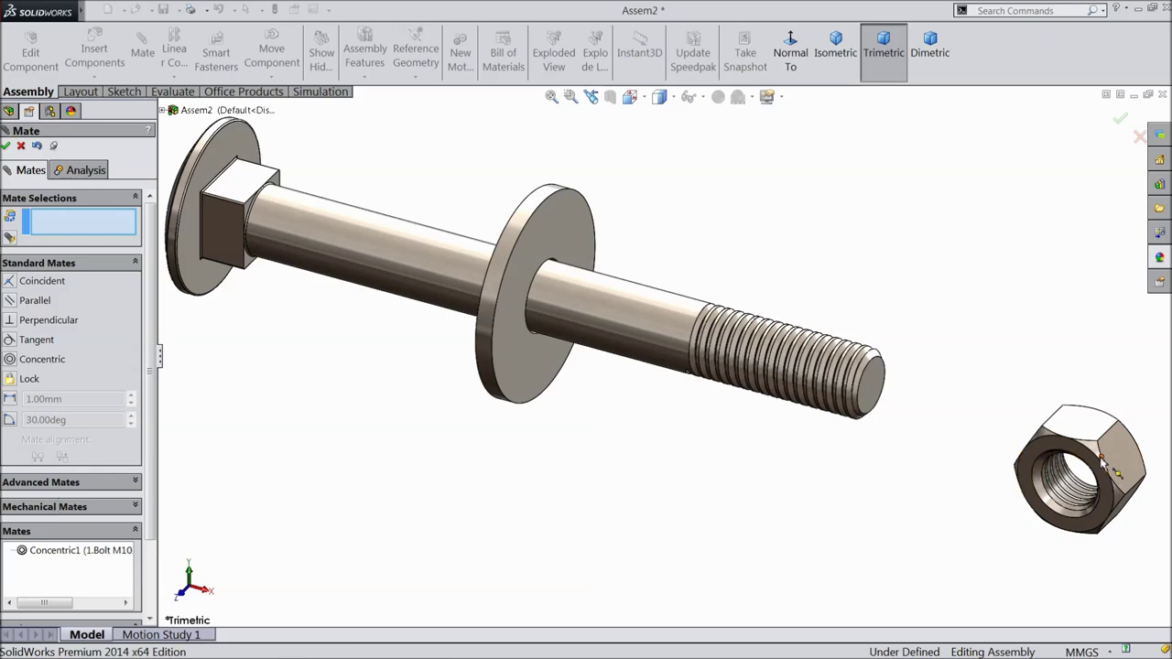
Mate the nut bore concentric with the bolt shank.
scroll(1101, 460, down, 5)
click(400, 275)
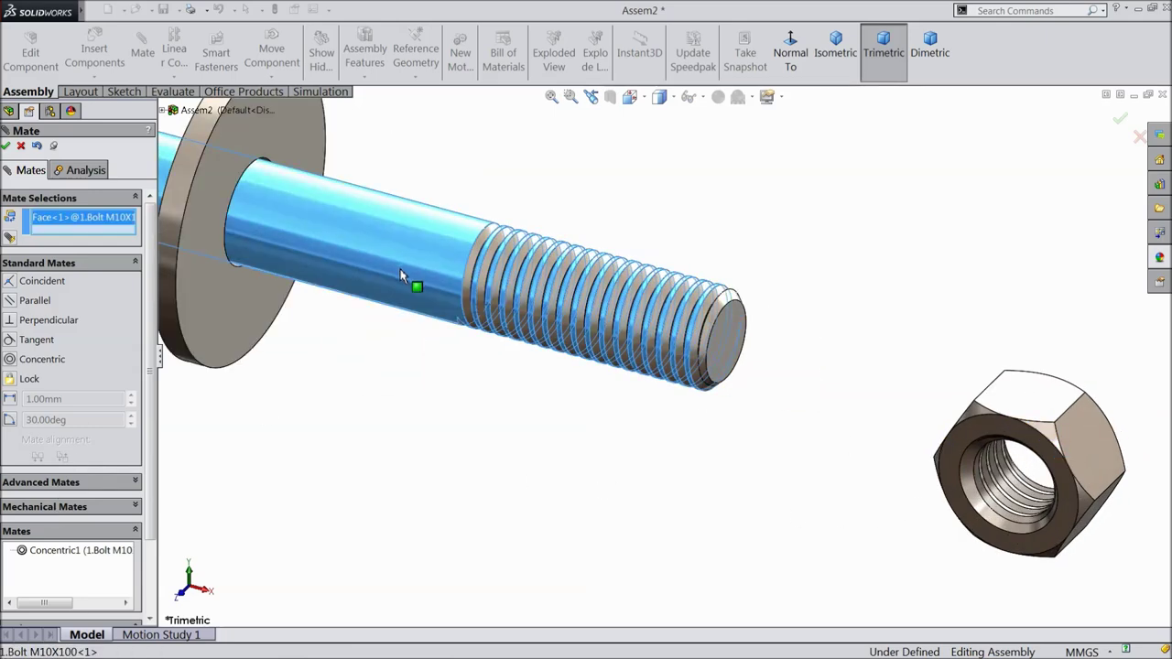
click(1050, 438)
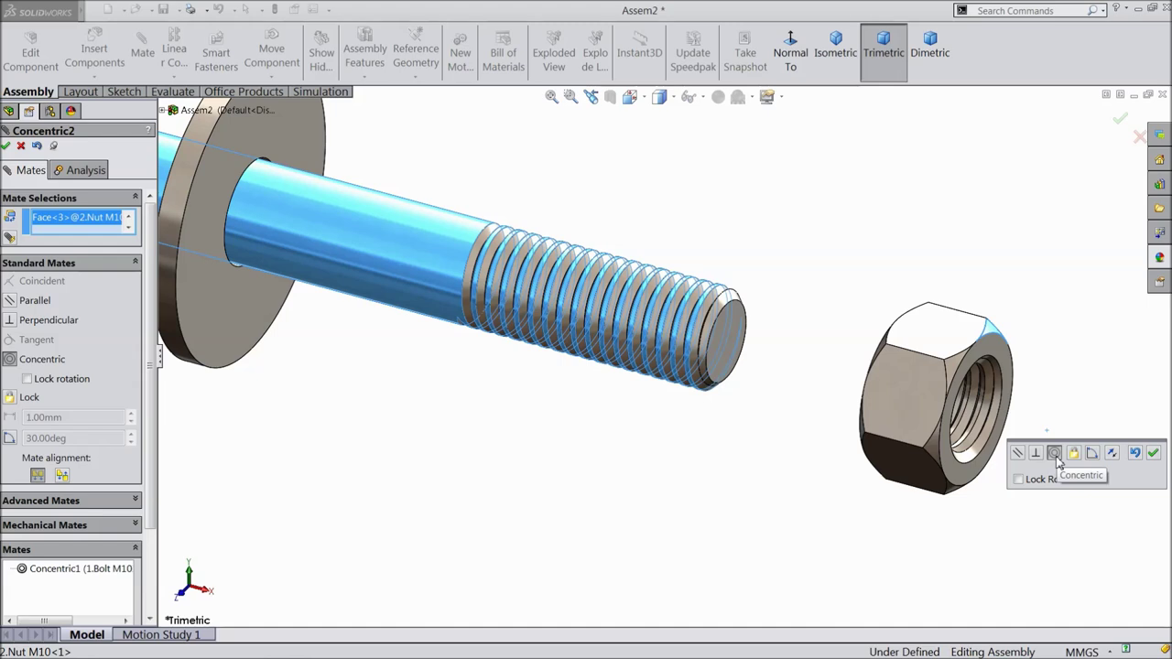
click(1154, 454)
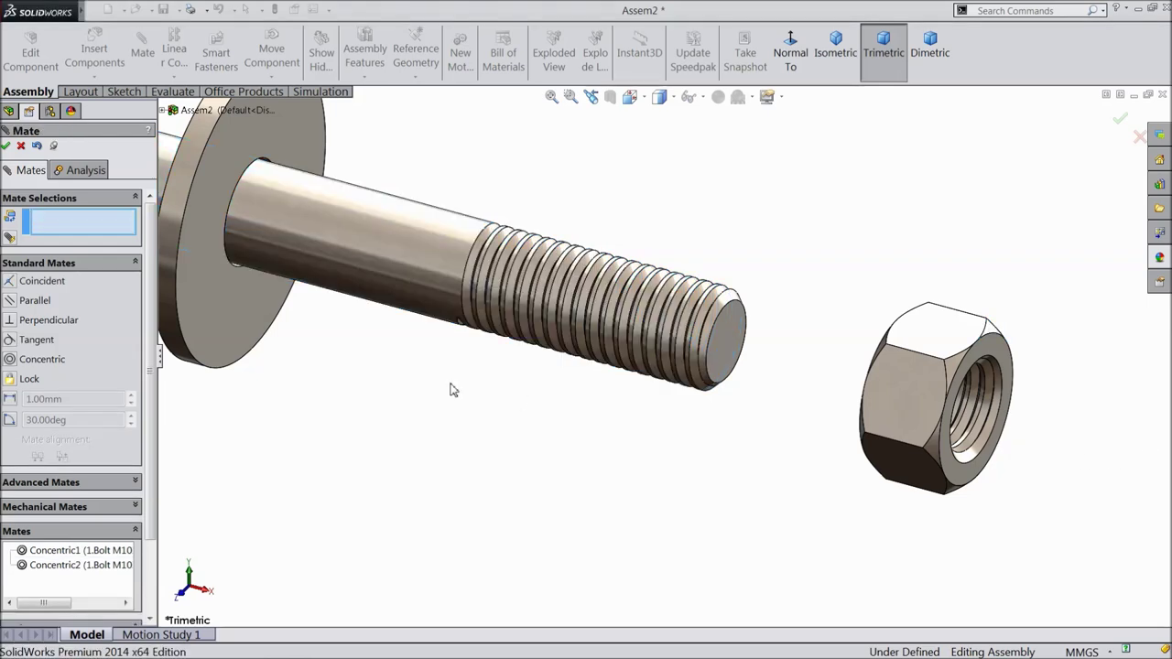
click(44, 506)
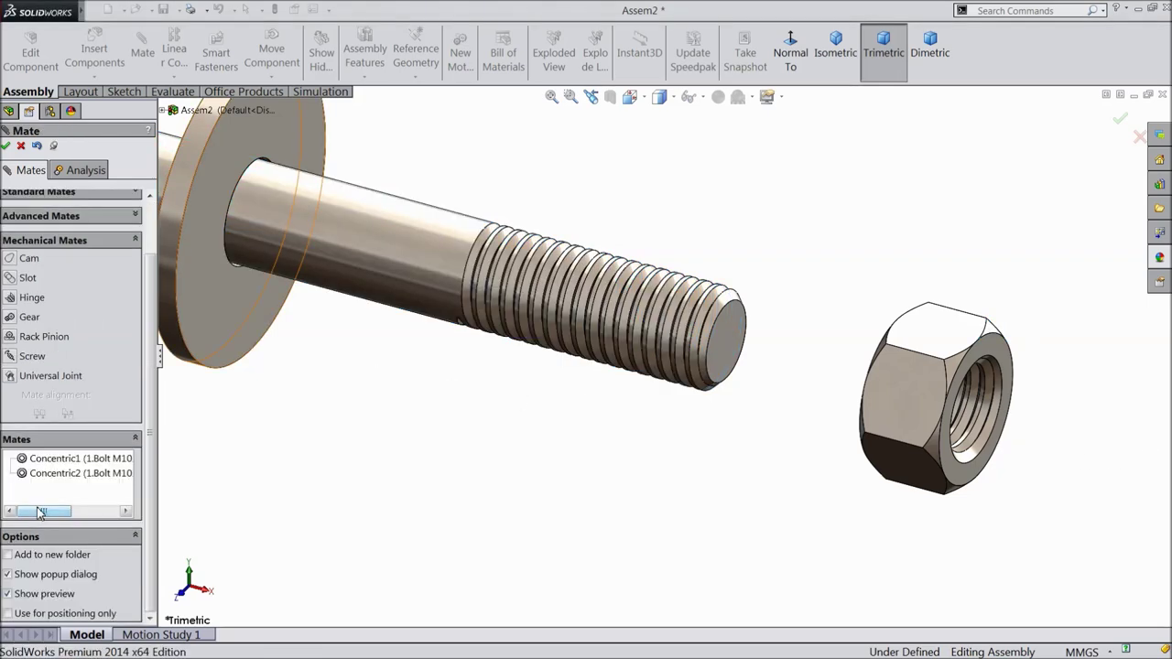
Choose a Screw mechanical mate with 0.1 revolutions/mm.
click(12, 358)
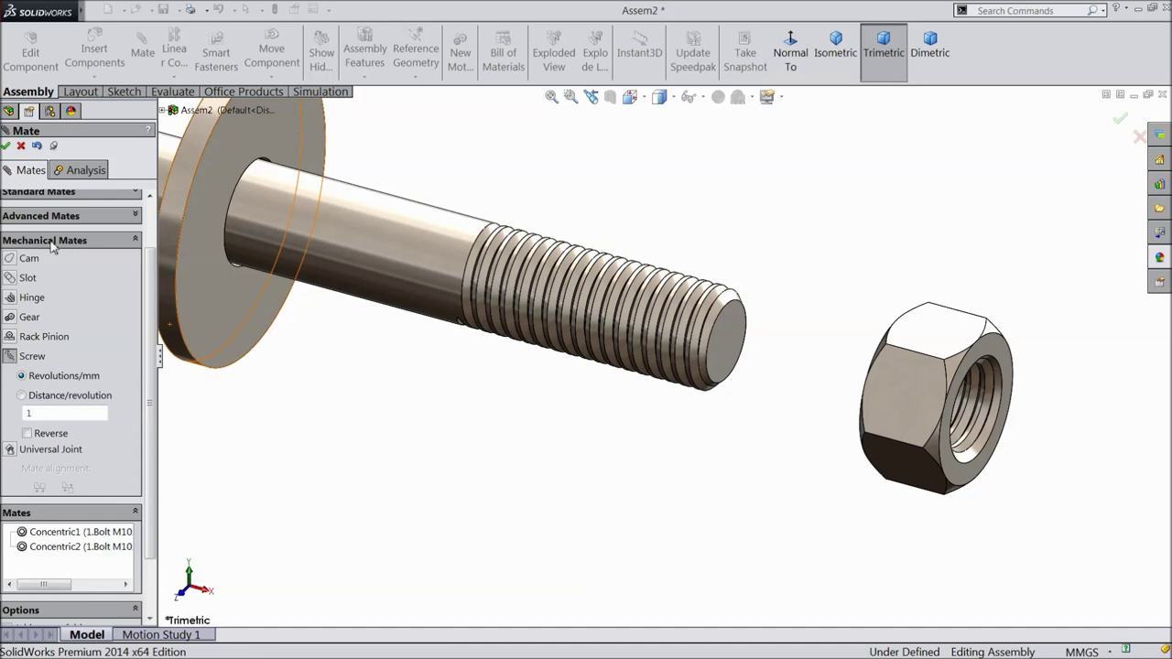
scroll(870, 398, down, 3)
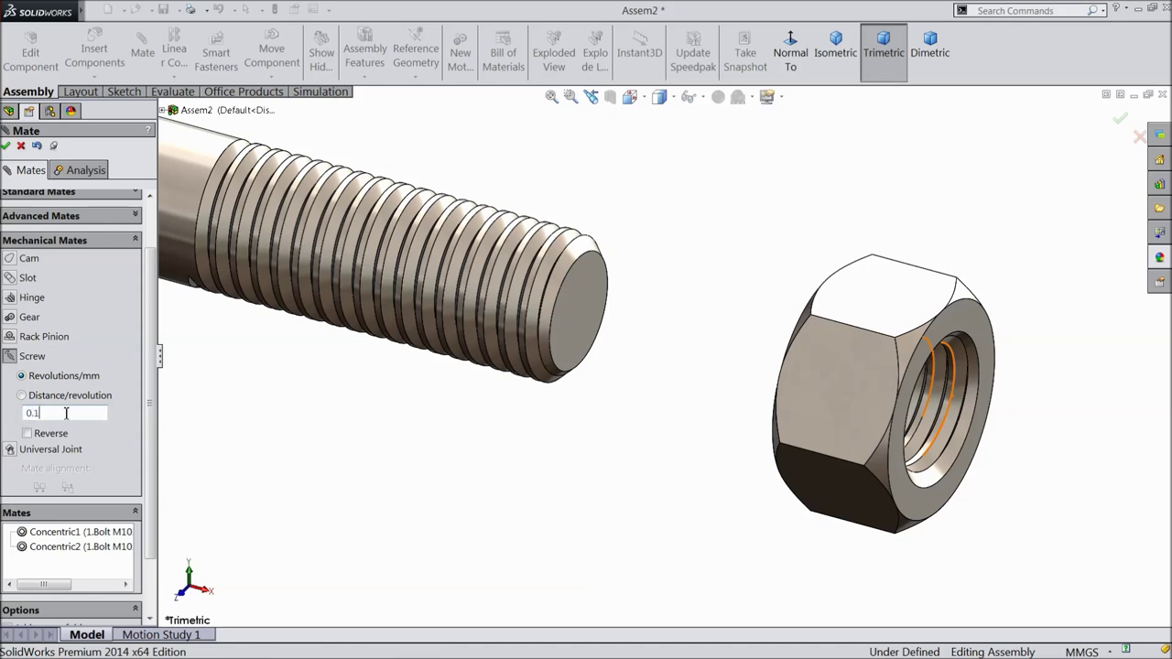
click(310, 446)
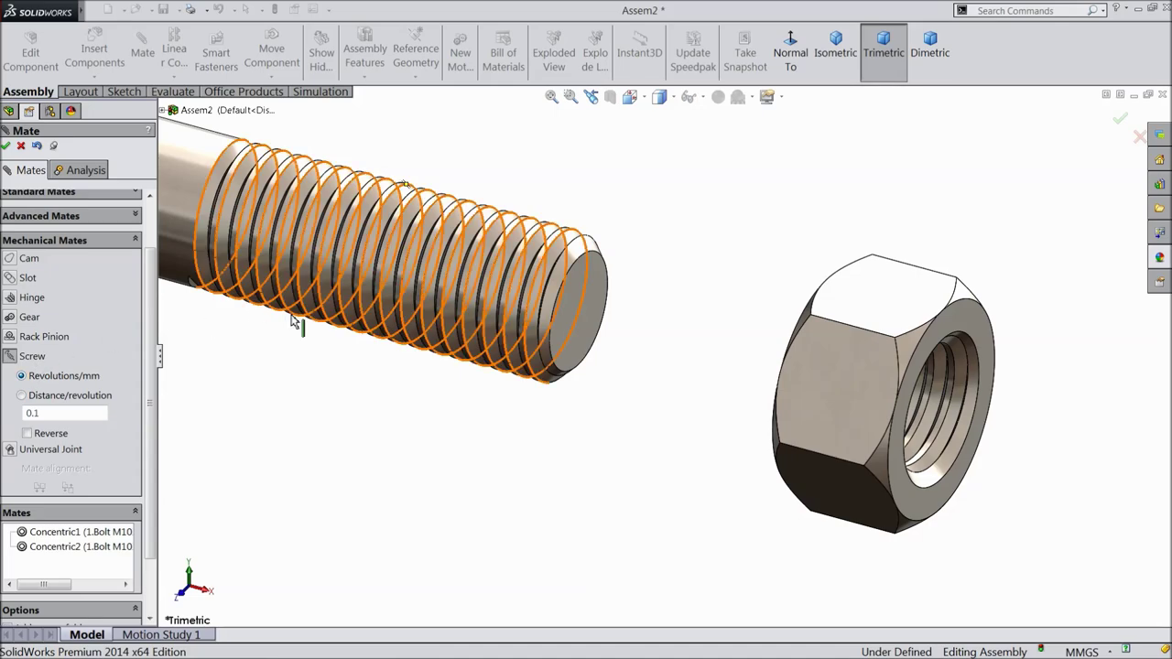
scroll(531, 344, down, 2)
scroll(560, 268, down, 4)
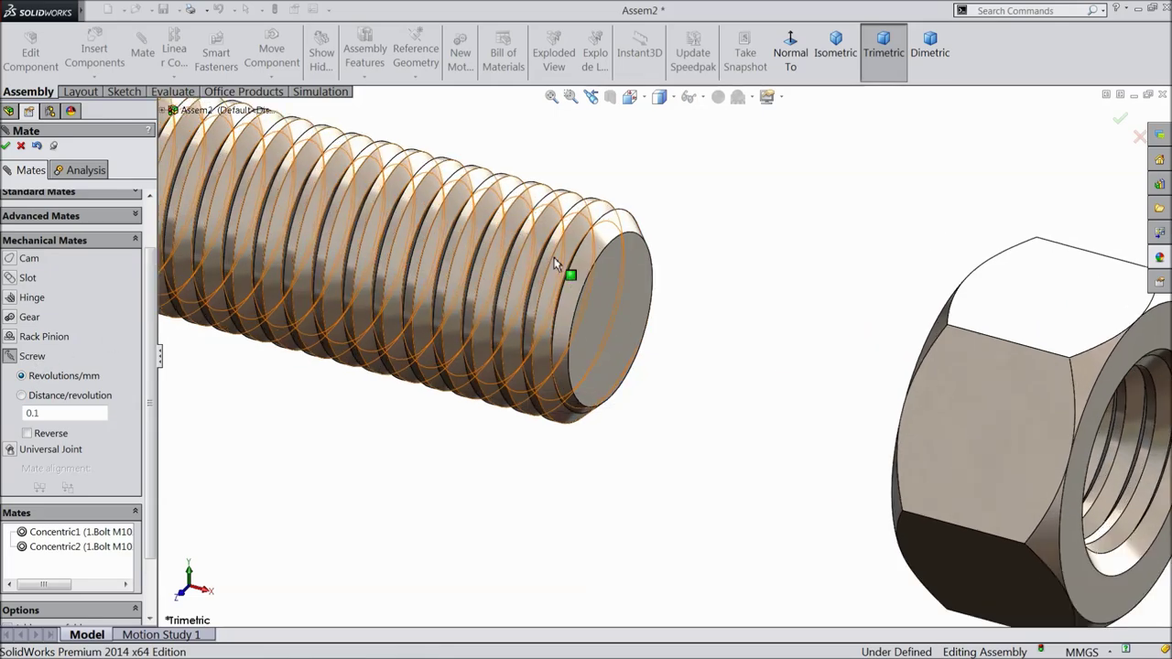
Link the bolt and nut thread faces with the reversed screw mate and close the Mate panel.
click(561, 280)
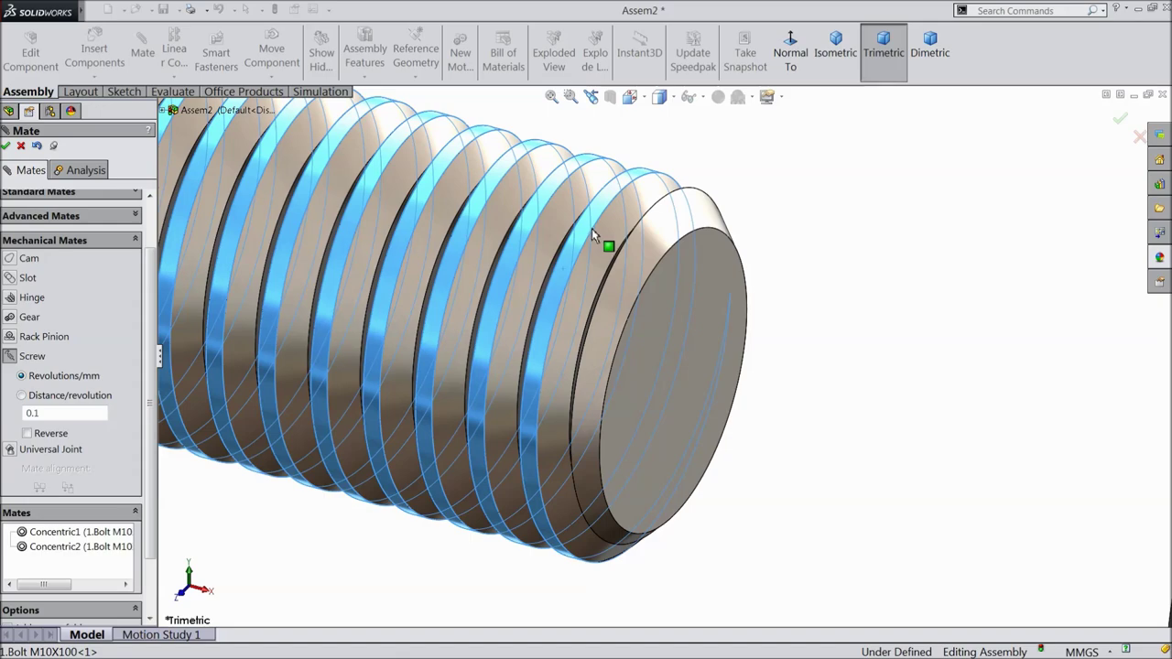
scroll(576, 252, up, 4)
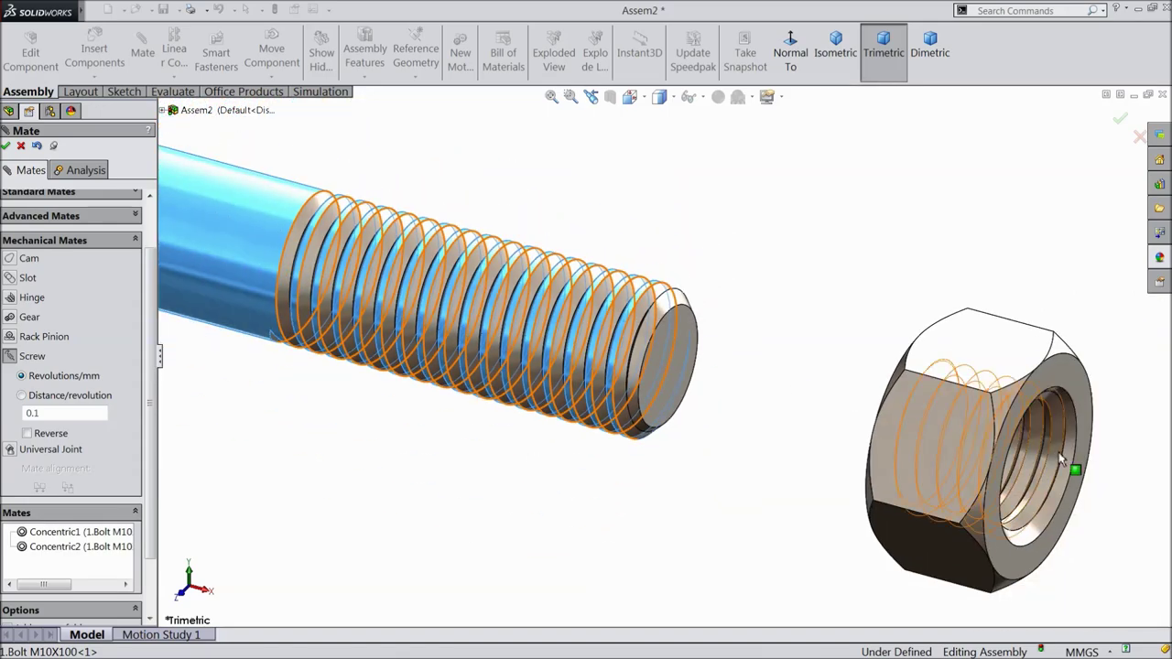
scroll(1061, 459, down, 5)
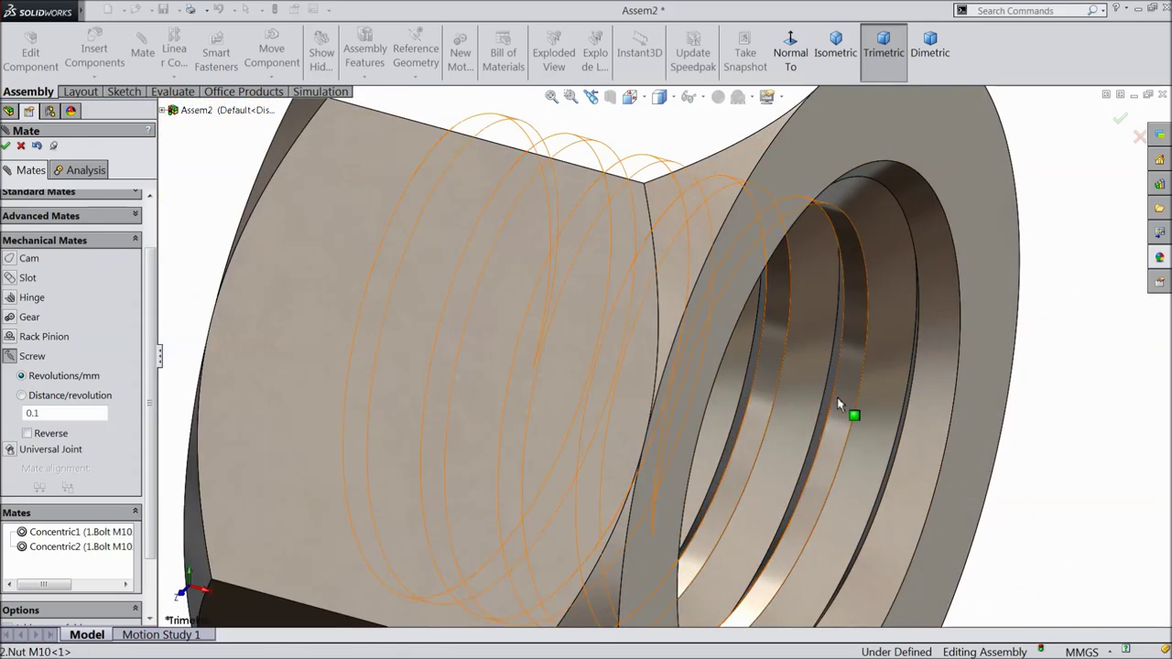
click(837, 397)
scroll(547, 348, up, 6)
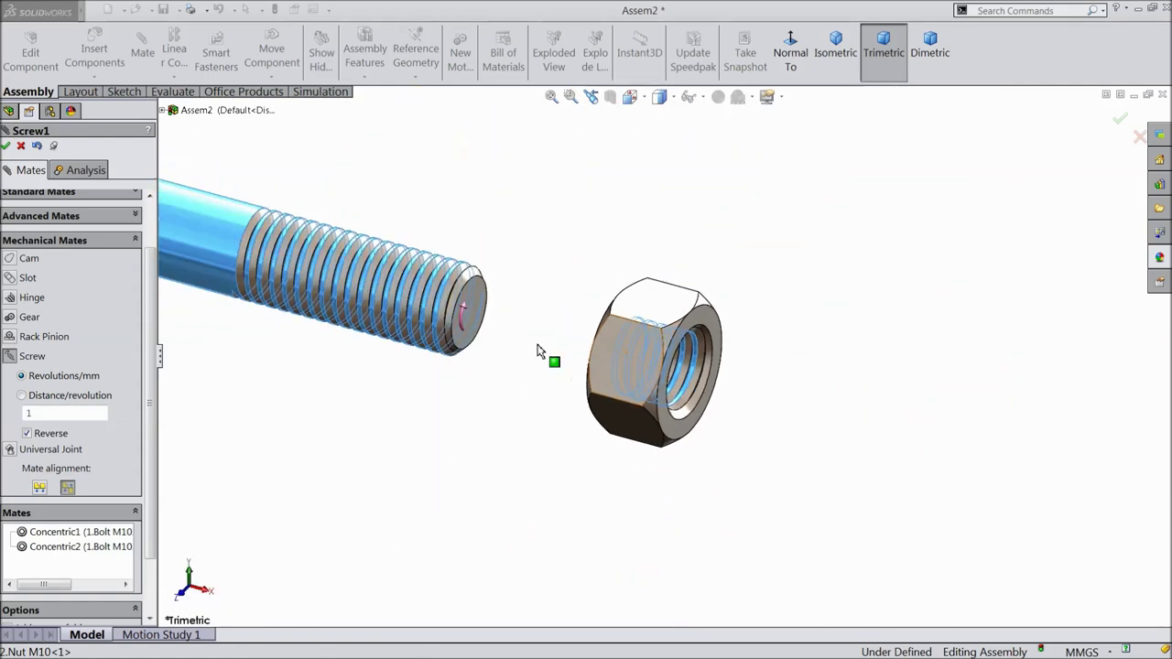
scroll(531, 351, up, 2)
scroll(444, 295, down, 5)
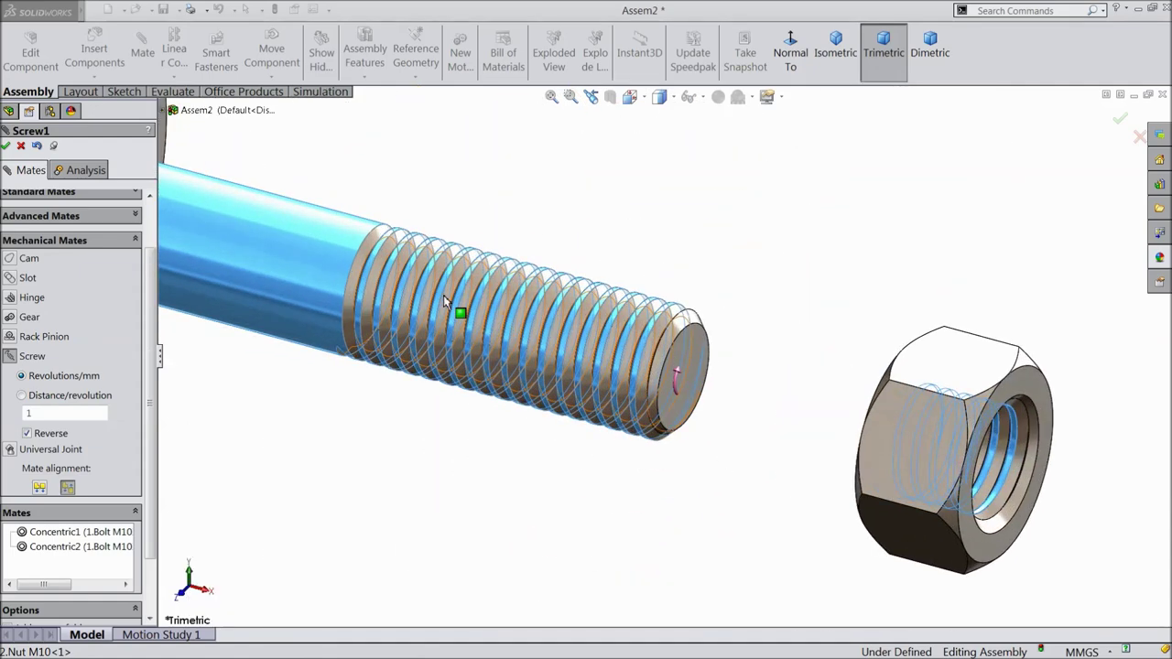
drag(42, 414, 12, 419)
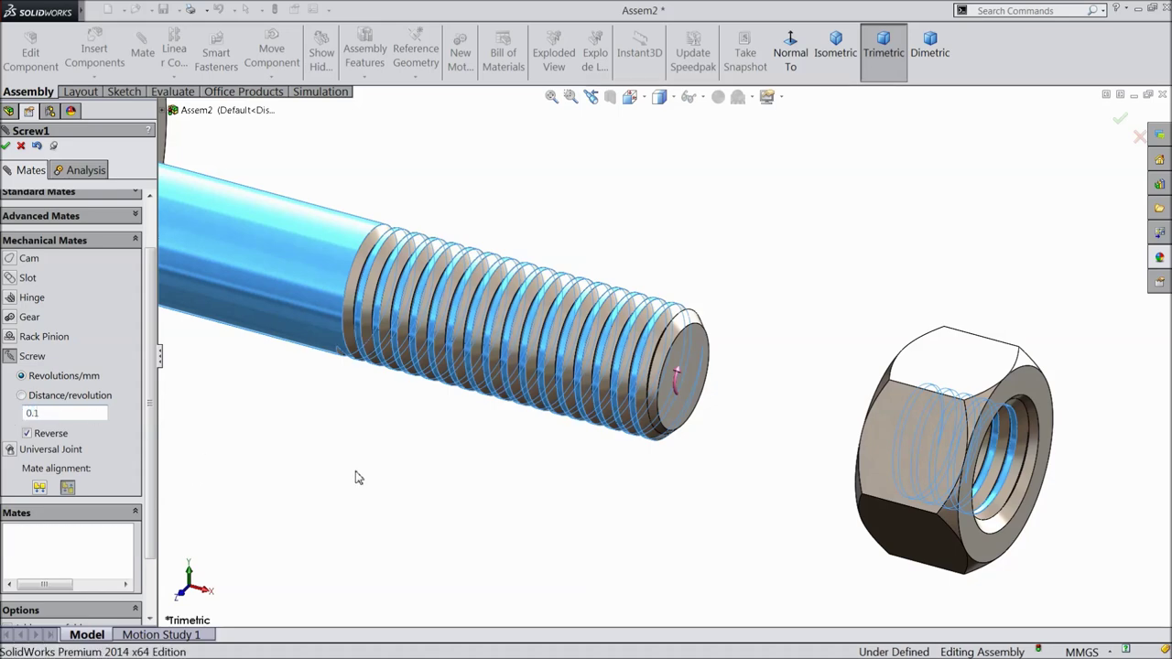
click(5, 145)
click(6, 145)
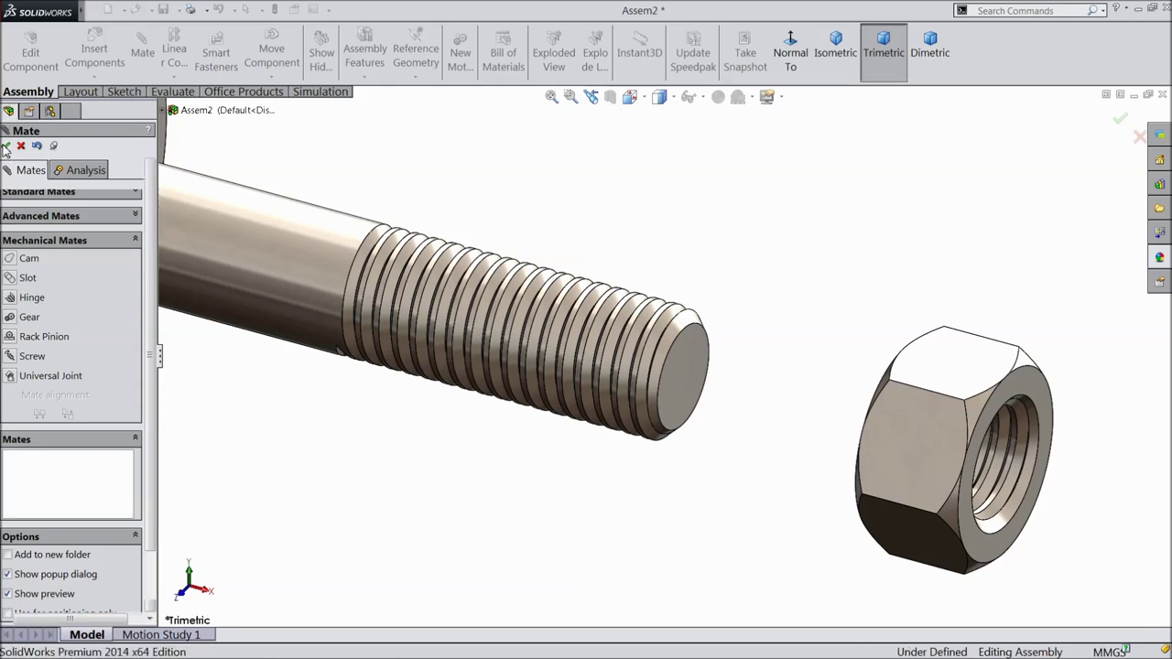
scroll(479, 358, up, 5)
Drag the nut onto the bolt's threaded end.
scroll(479, 360, down, 2)
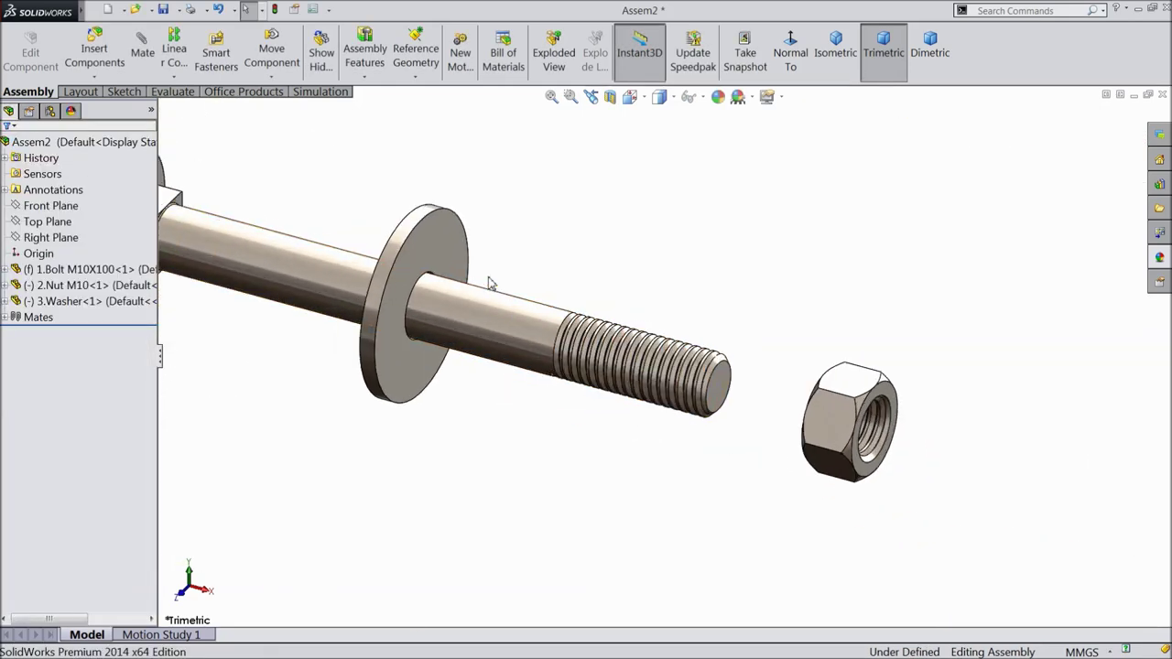
click(872, 379)
drag(873, 379, 711, 333)
click(743, 277)
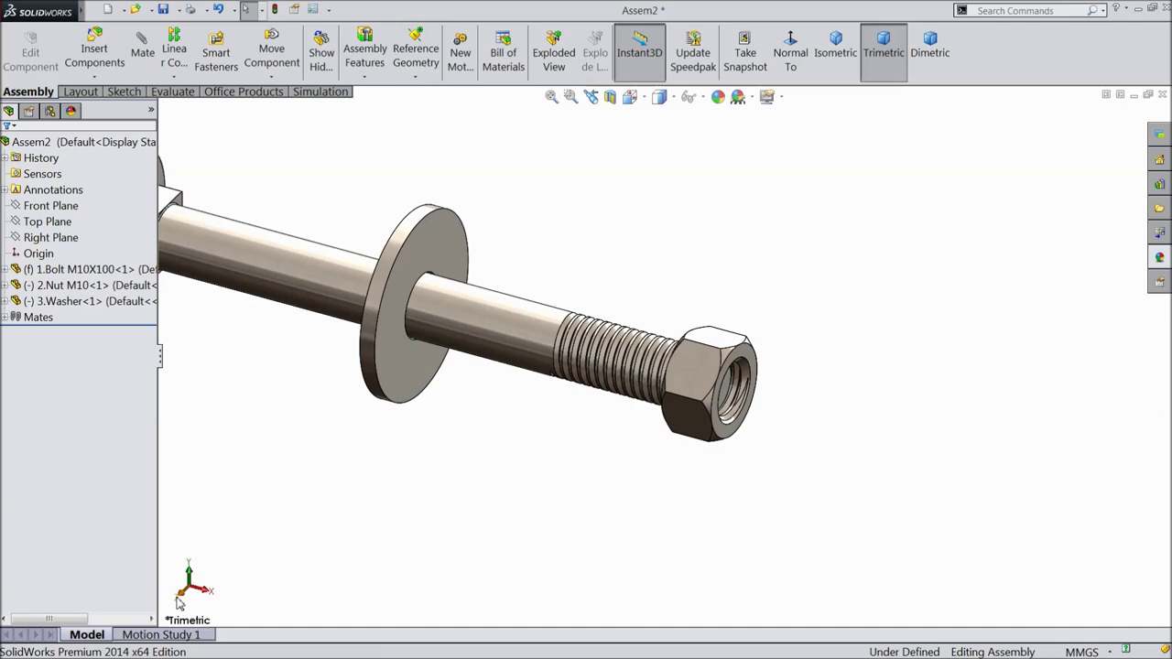
Dismiss the toolbar list, then fit, orbit and zoom out to view the whole assembly.
right_click(966, 63)
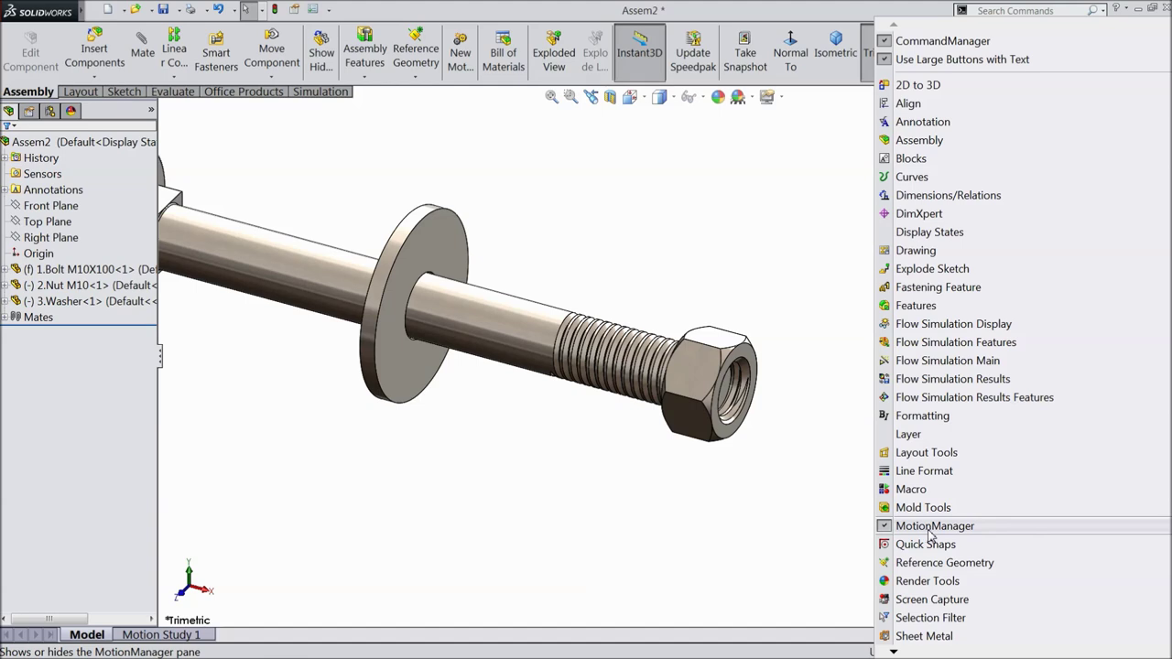
click(295, 491)
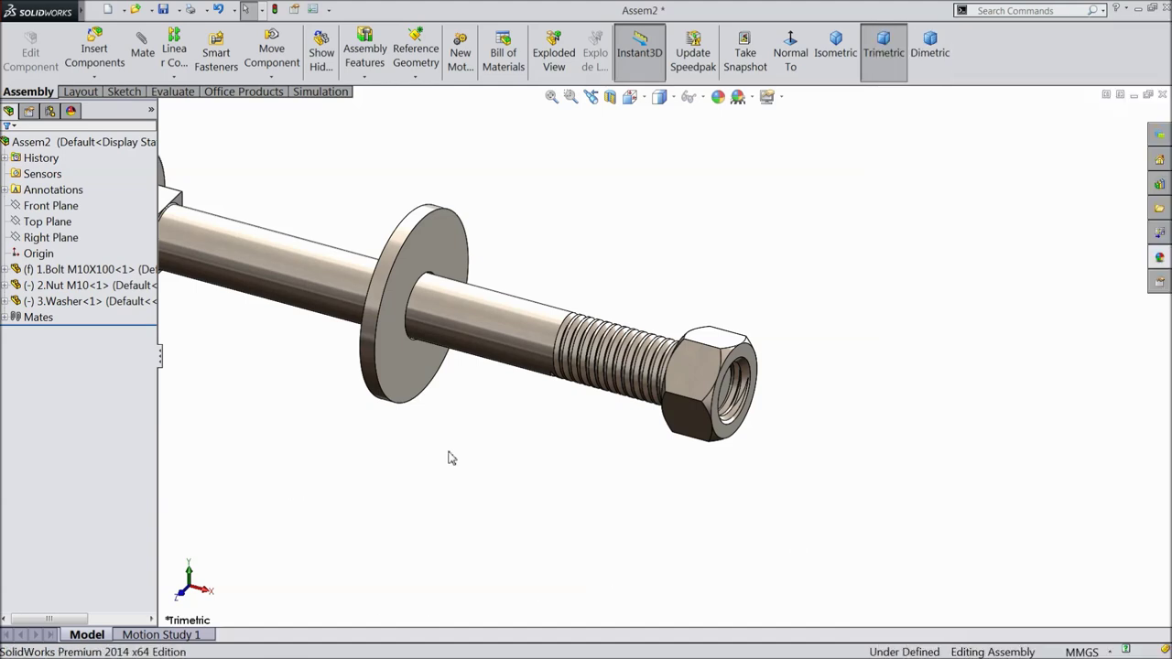
key(f)
middle_drag(436, 283, 474, 473)
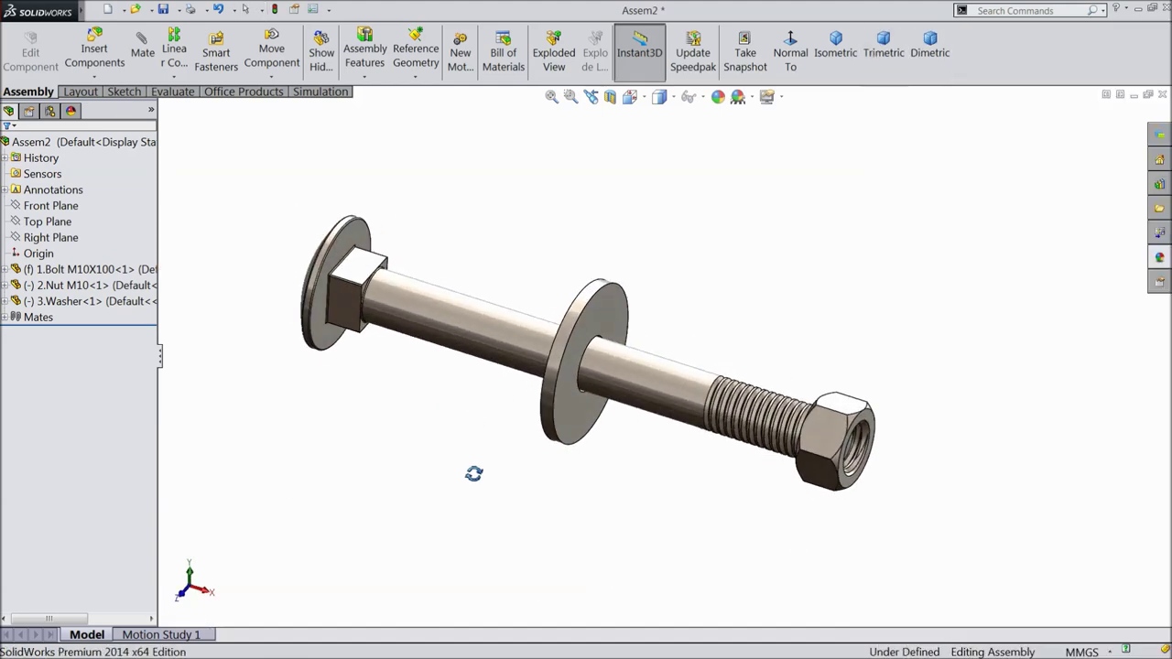
scroll(633, 413, down, 3)
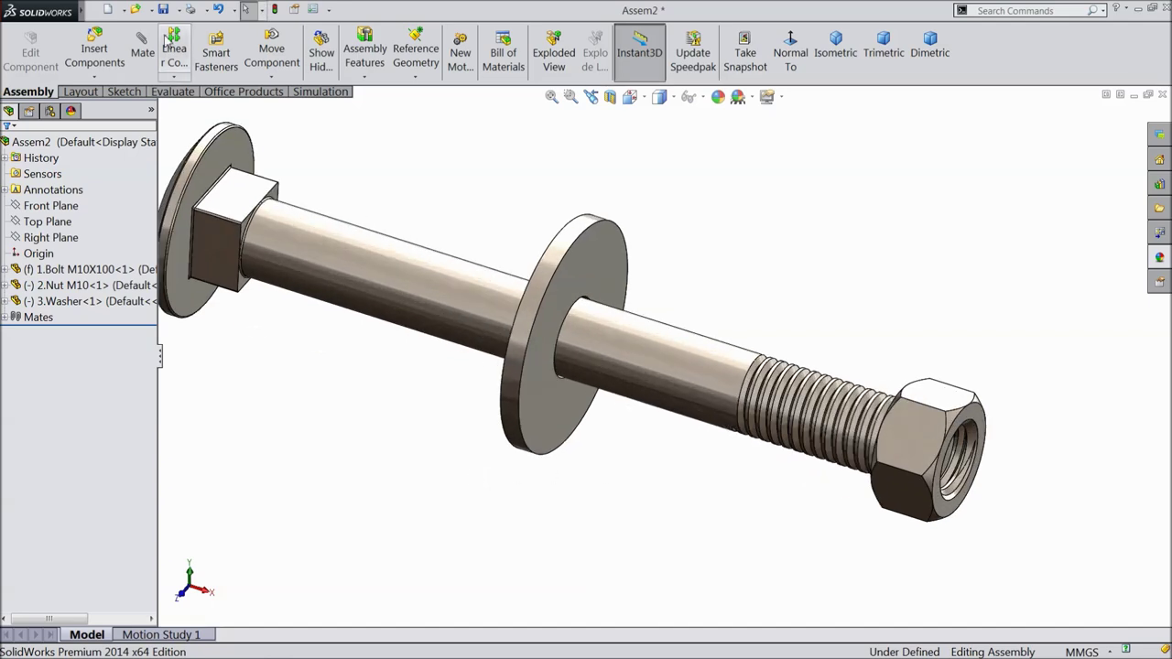
key(z)
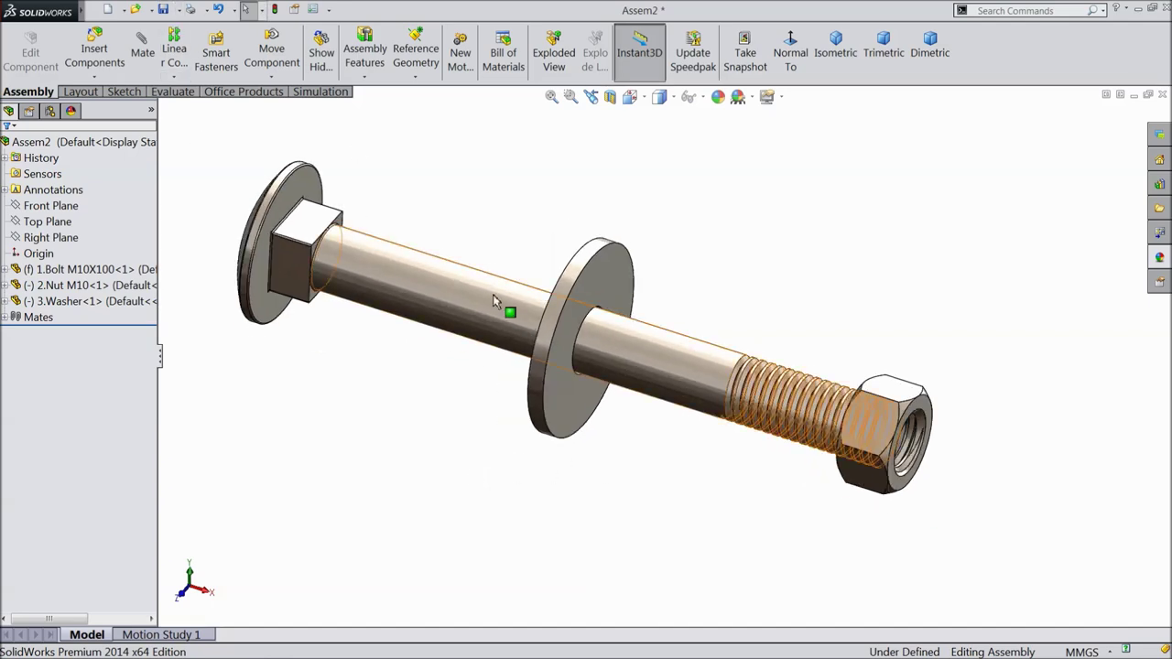
click(167, 11)
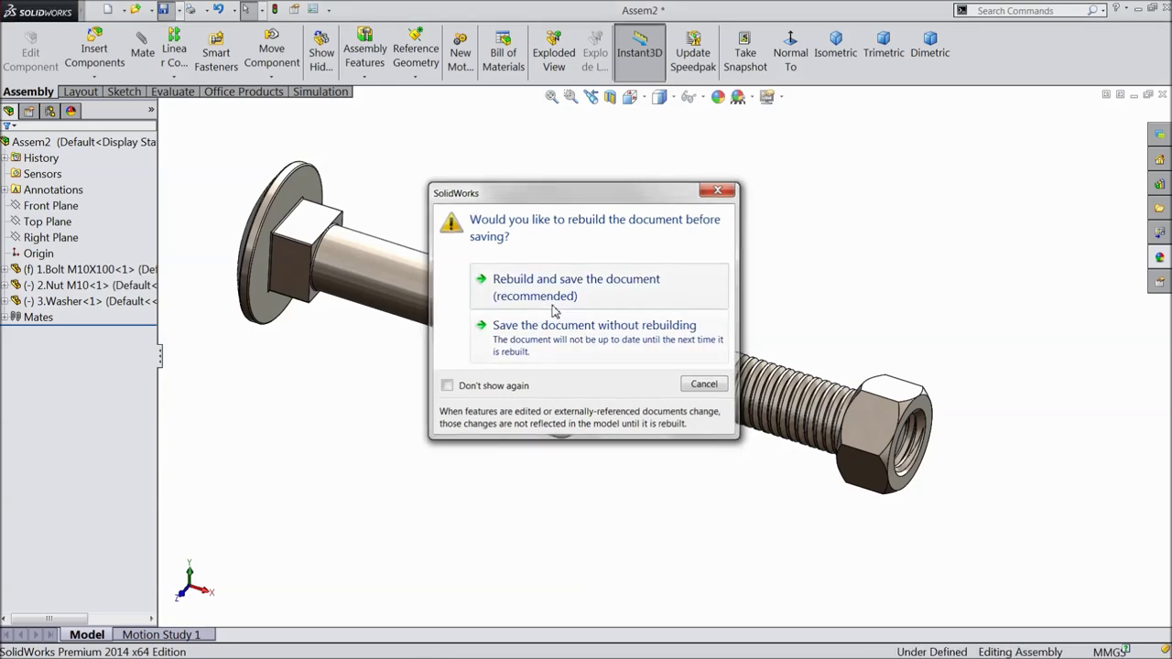
Rebuild and save the assembly as Assembly.SLDASM.
click(553, 312)
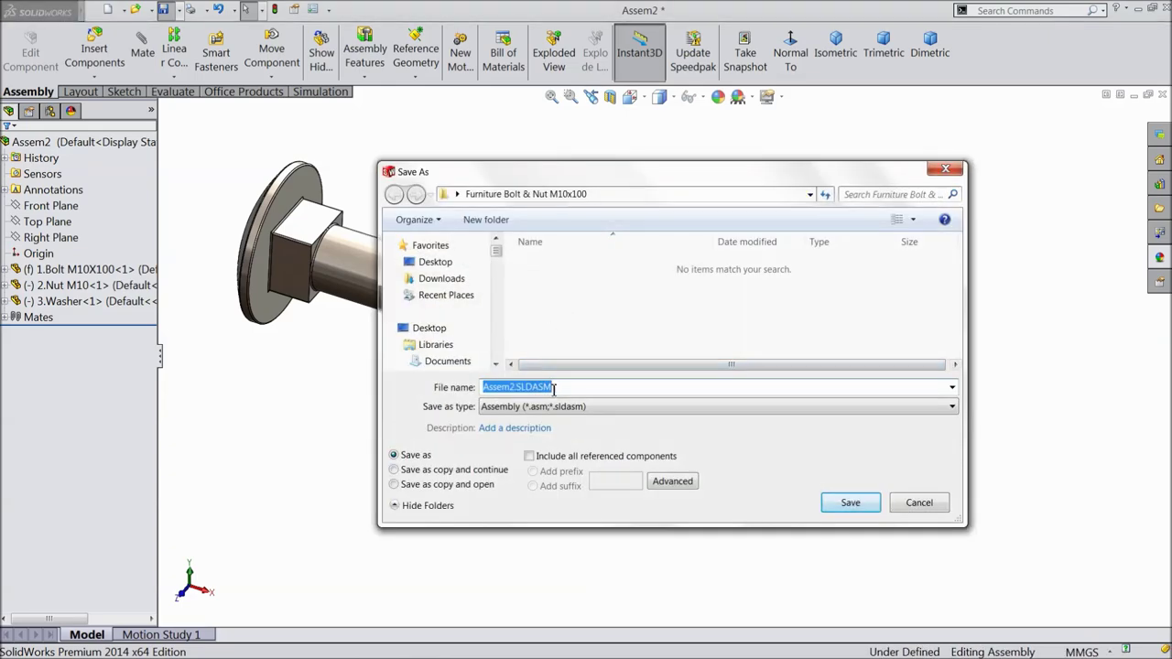
click(516, 387)
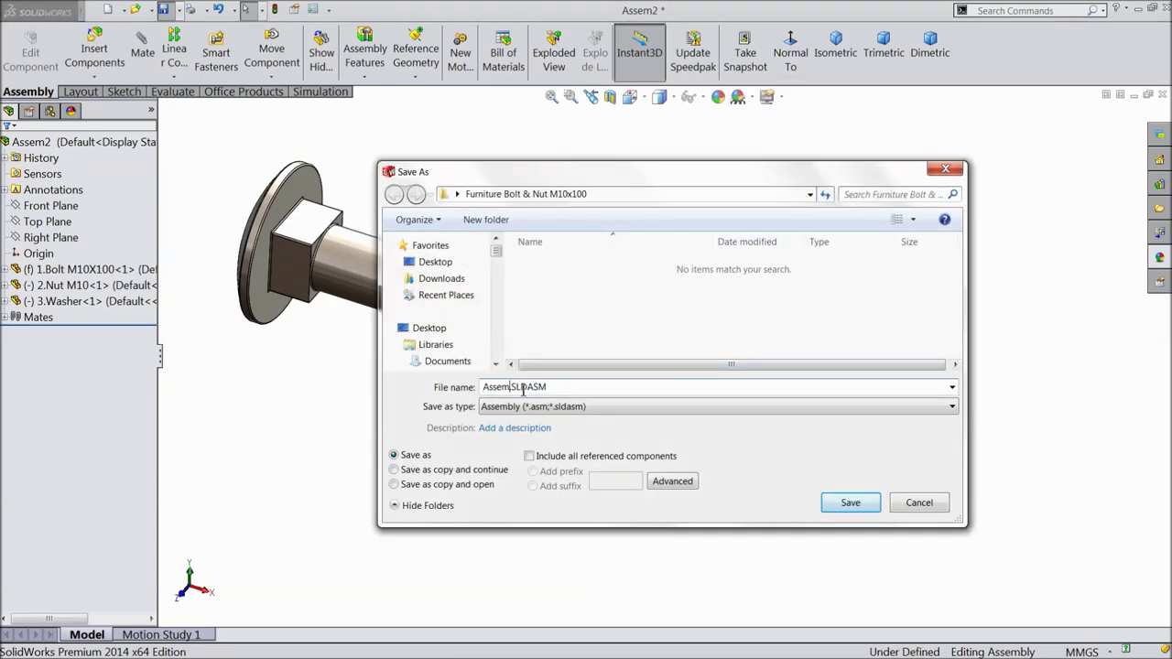
text(bly)
text(y)
text(y)
click(827, 509)
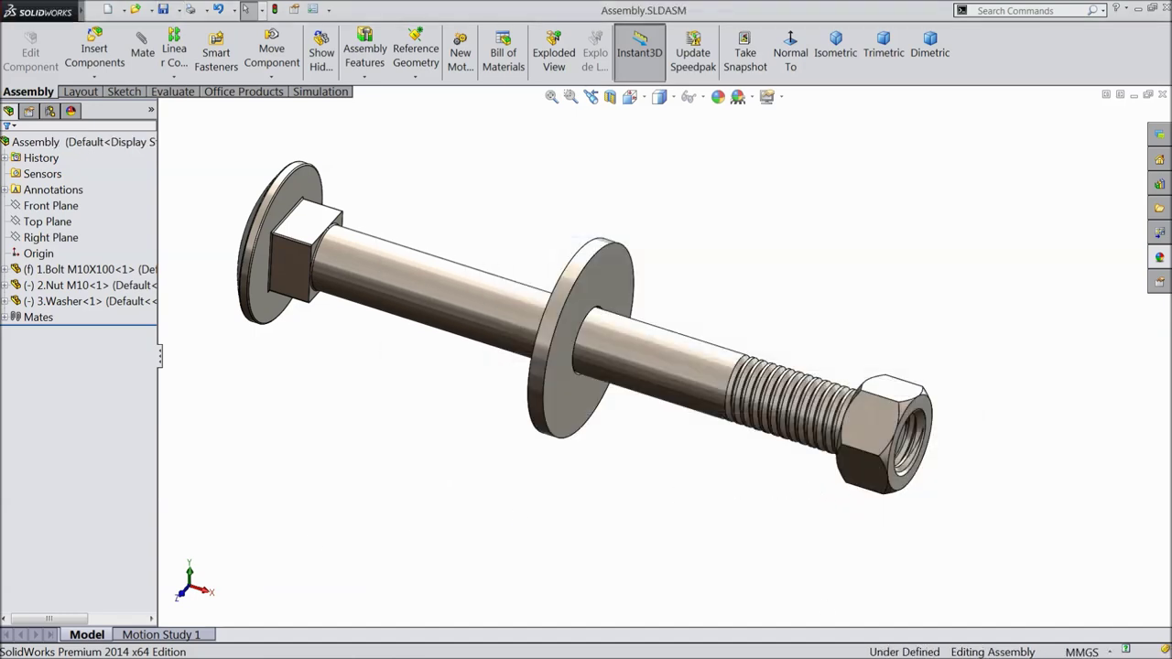
click(165, 637)
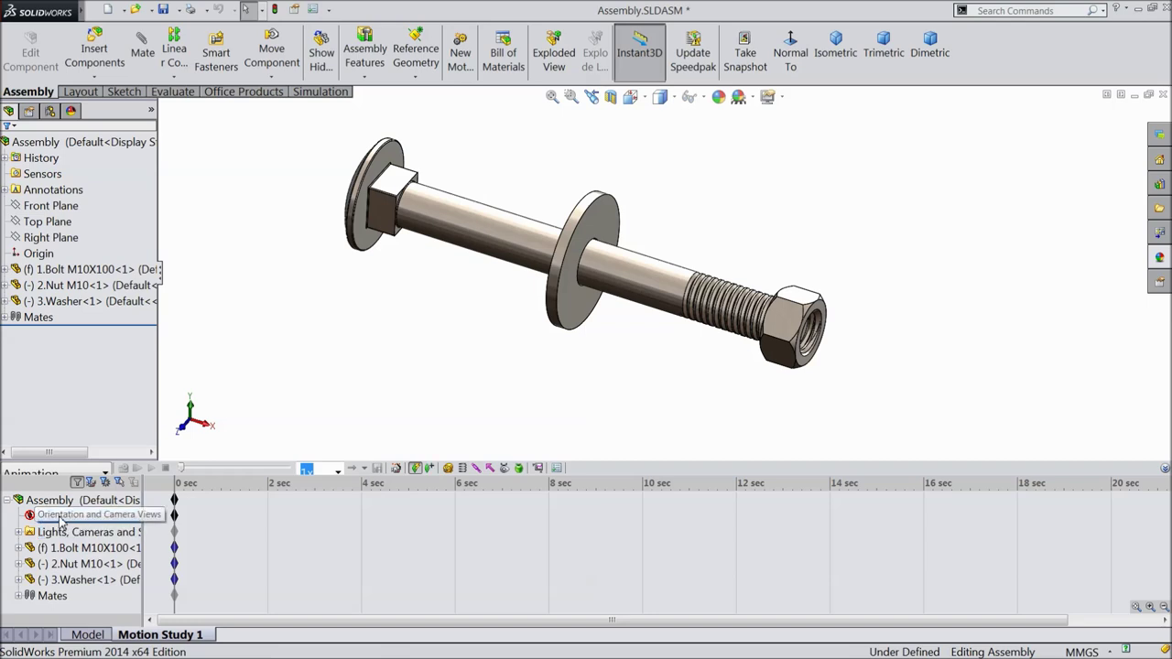
Make Motion Study 1 a Motion Analysis with 3D contact resolution raised to about 80.
click(106, 474)
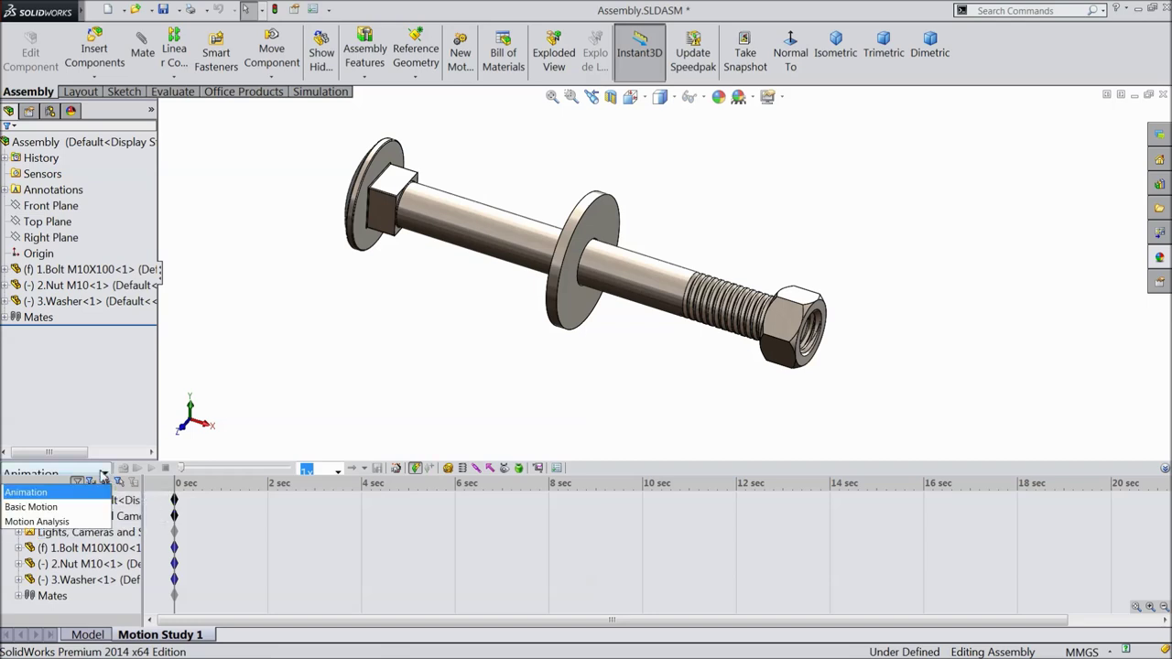
click(37, 521)
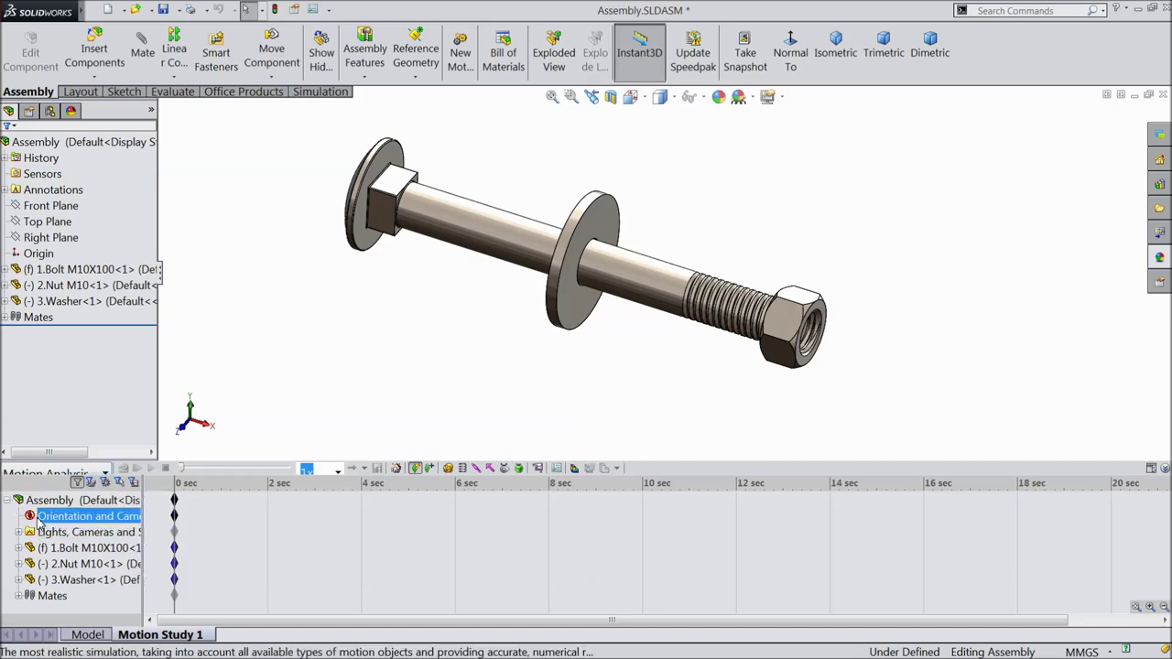
click(557, 468)
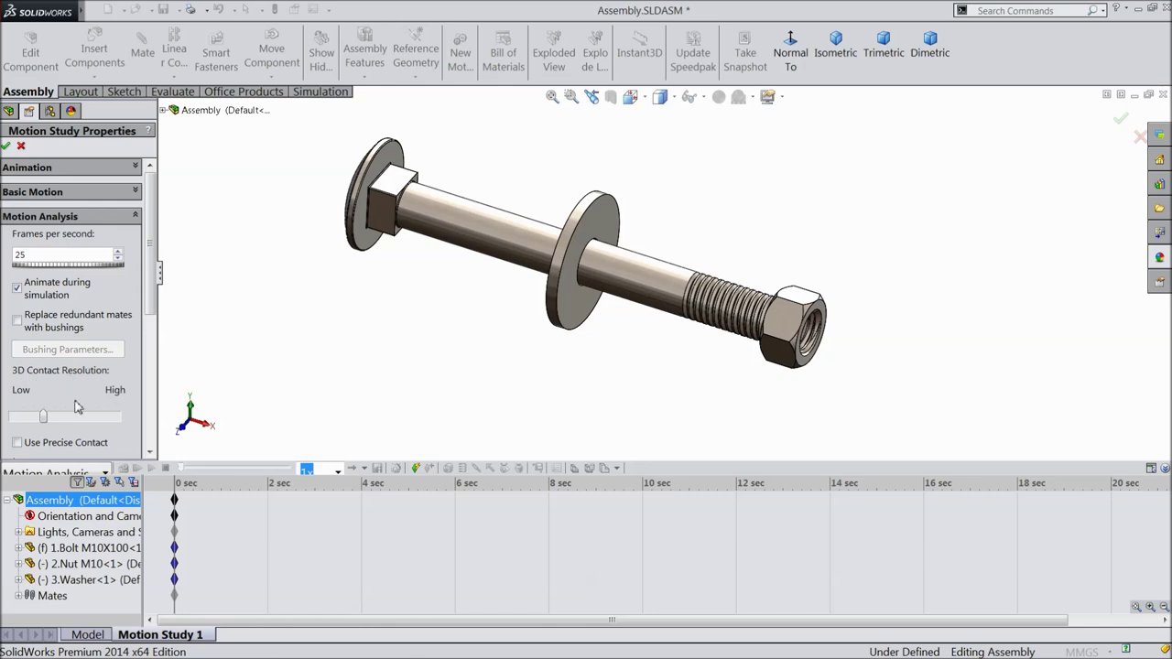
drag(44, 421, 98, 432)
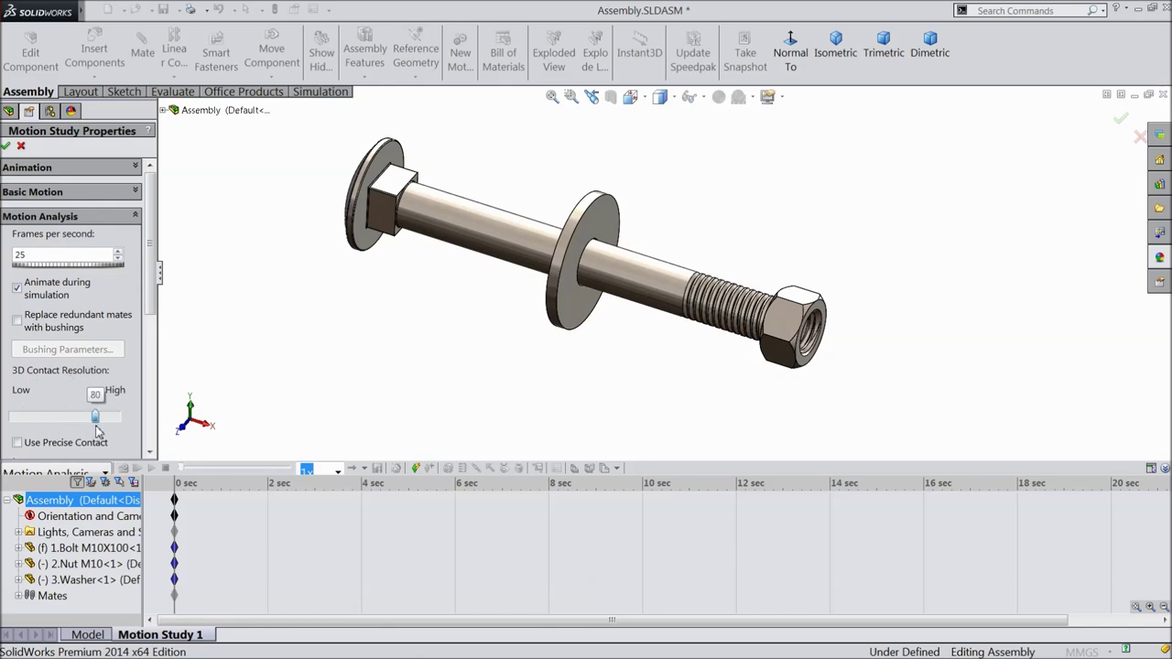
click(6, 148)
Disable playback of view keys for Orientation and Camera Views.
click(72, 517)
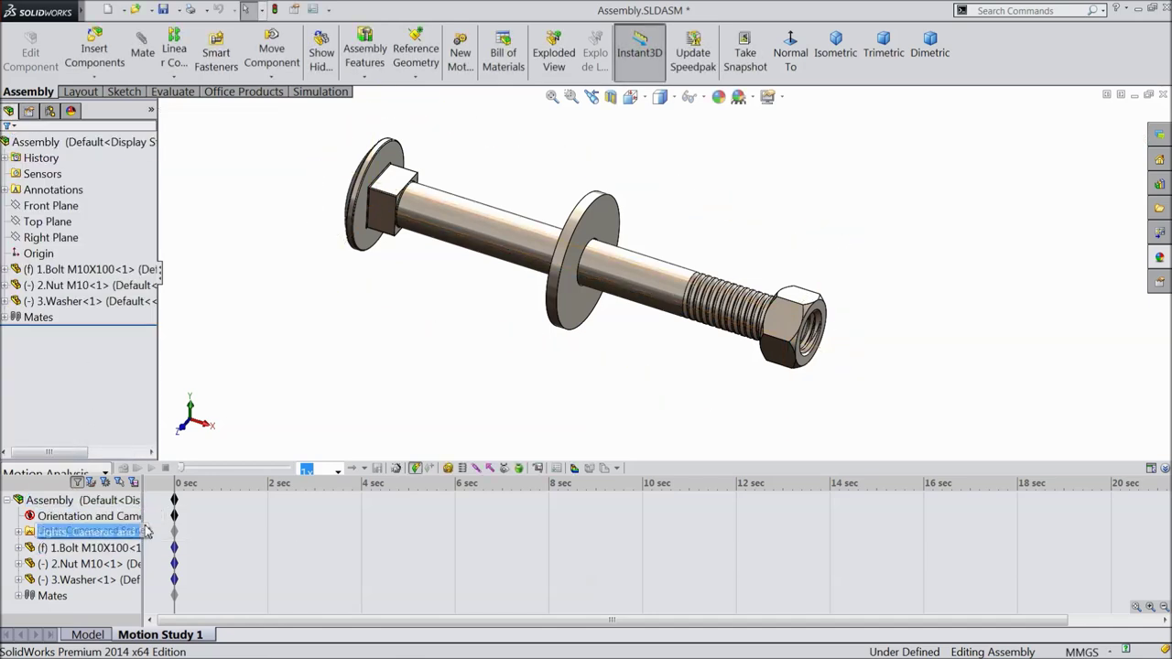
right_click(76, 520)
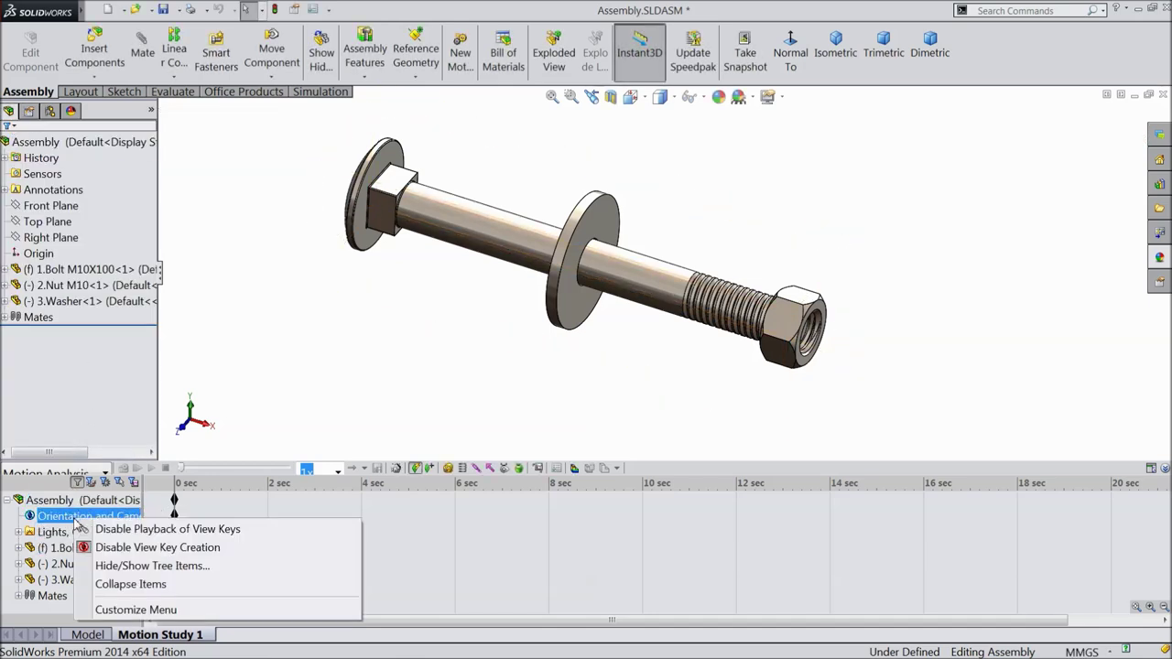
click(140, 530)
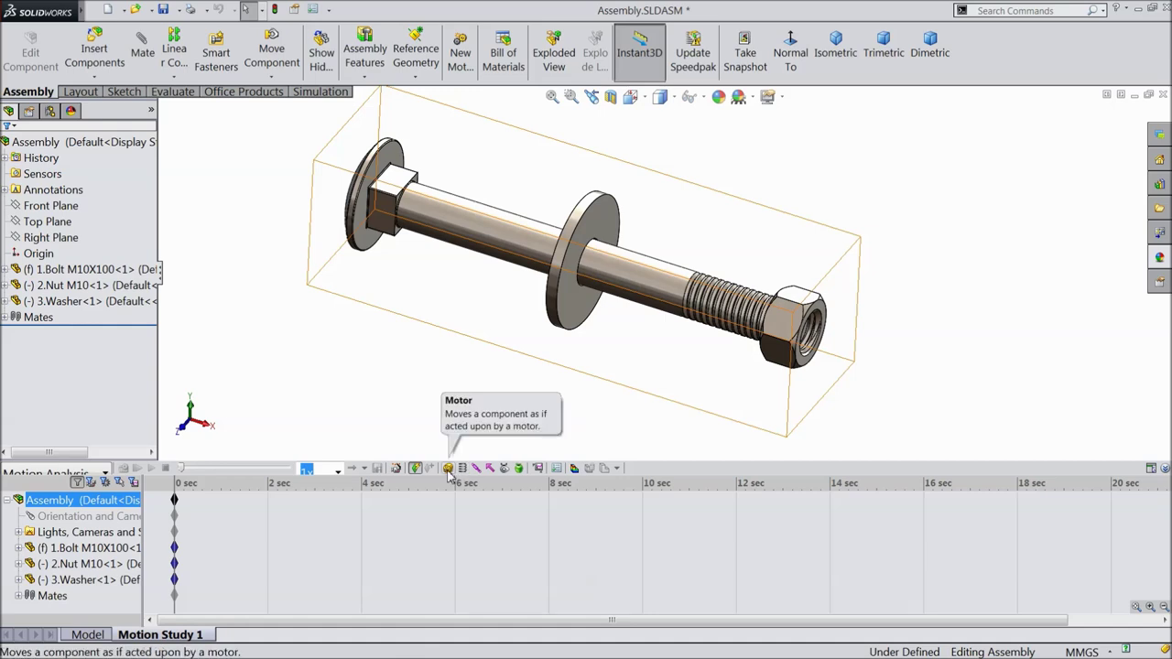
Add a 20 RPM constant-speed rotary motor on the nut's inner face.
click(448, 468)
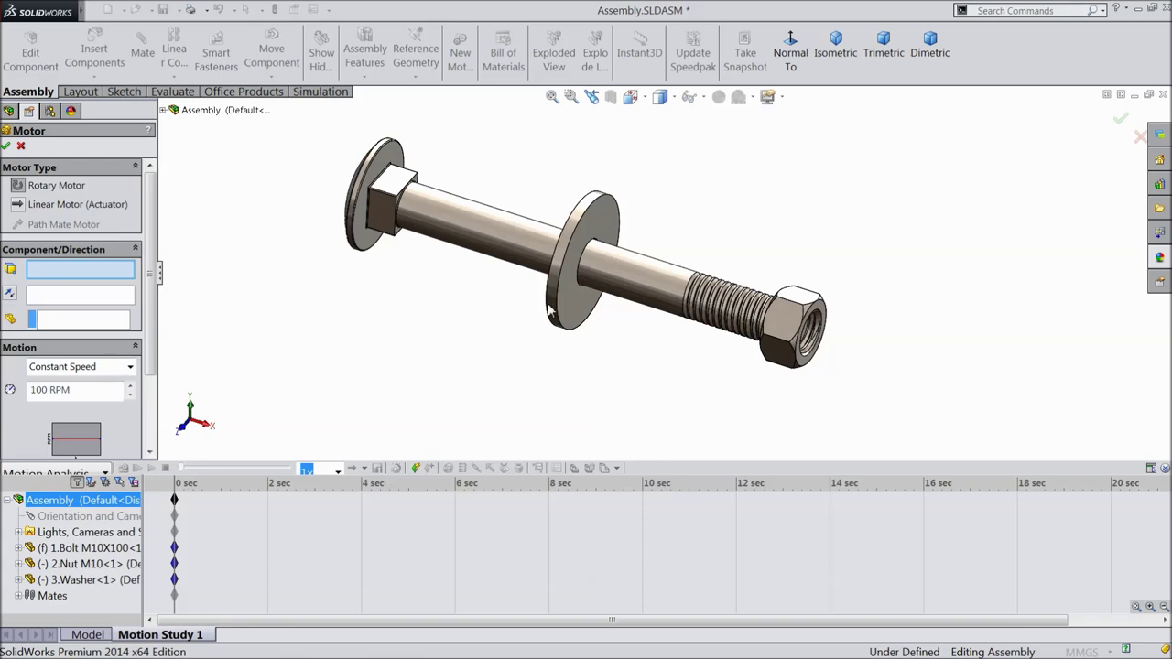
scroll(789, 337, down, 4)
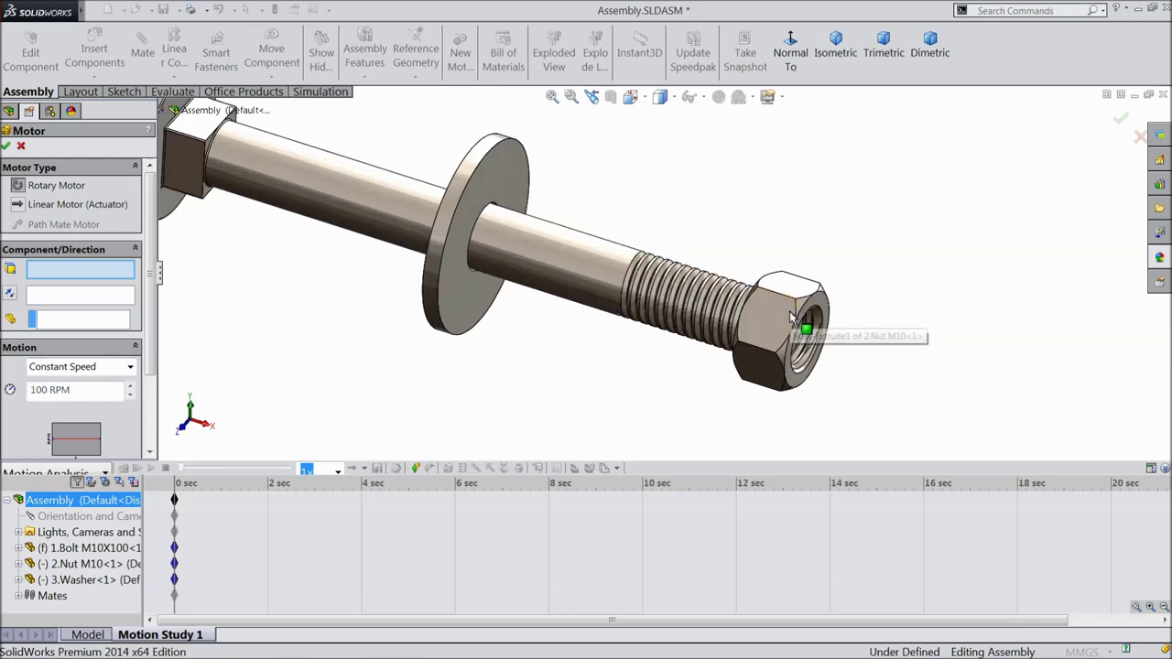
scroll(789, 337, down, 3)
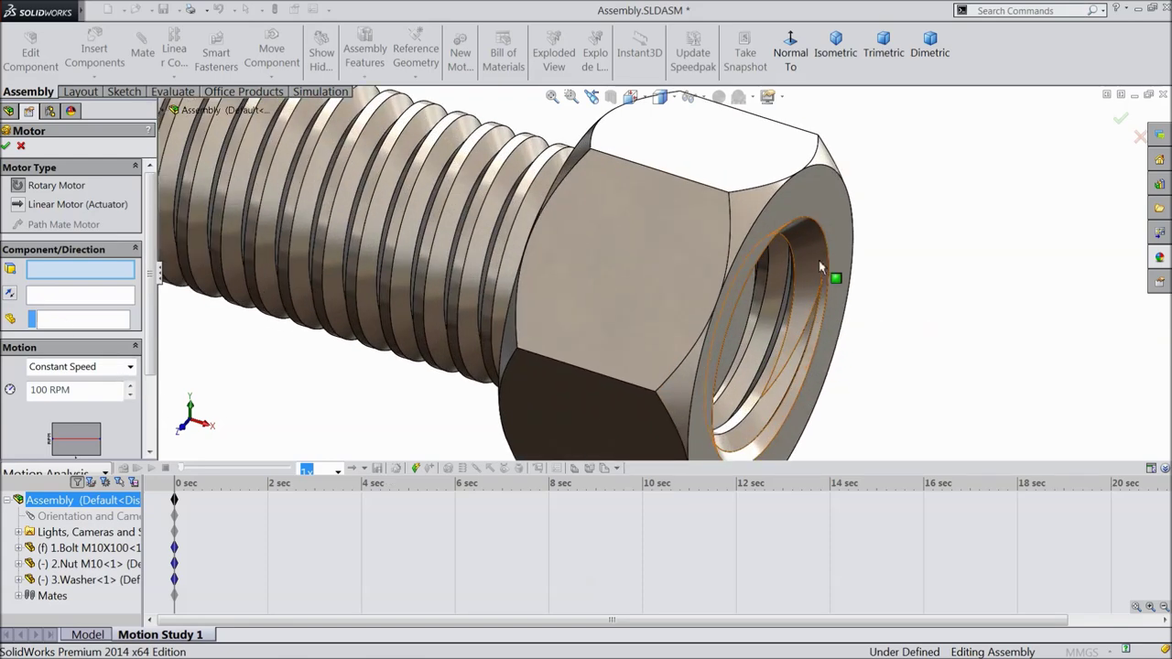
click(811, 272)
scroll(701, 313, up, 7)
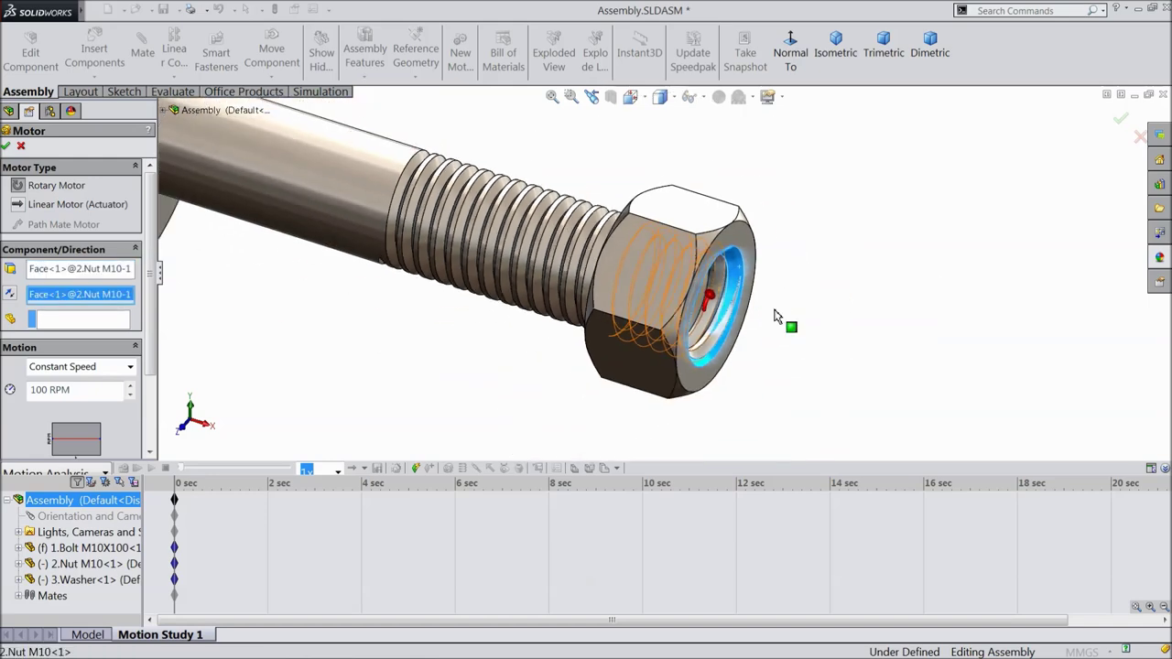
scroll(656, 257, down, 5)
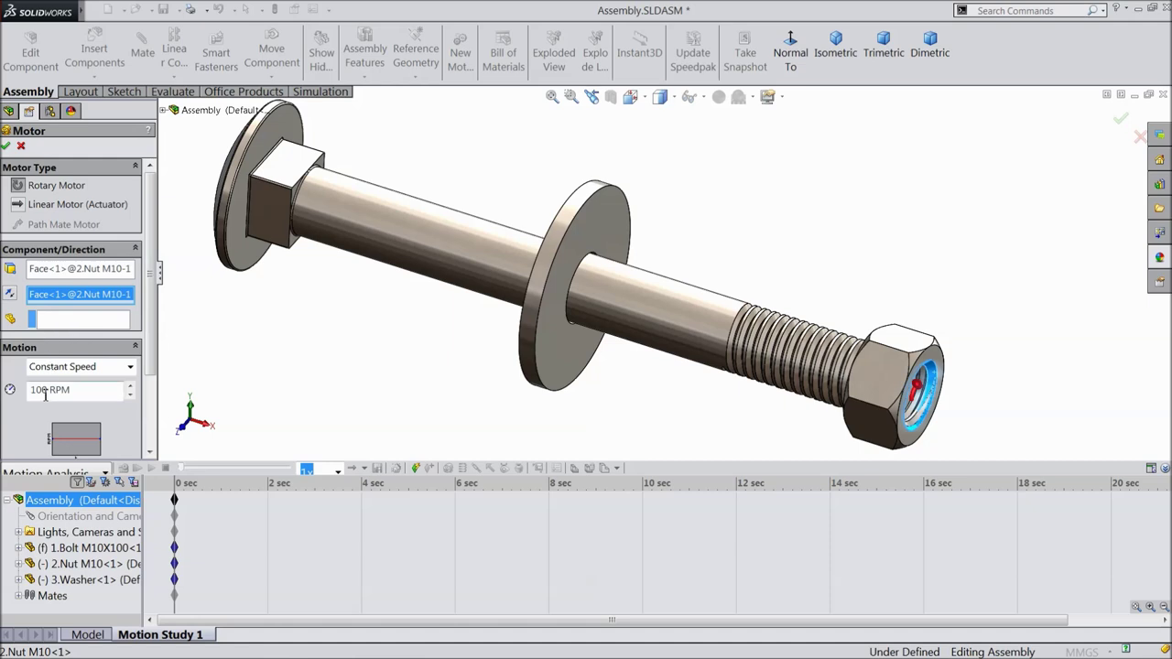
drag(48, 391, 24, 385)
text(20)
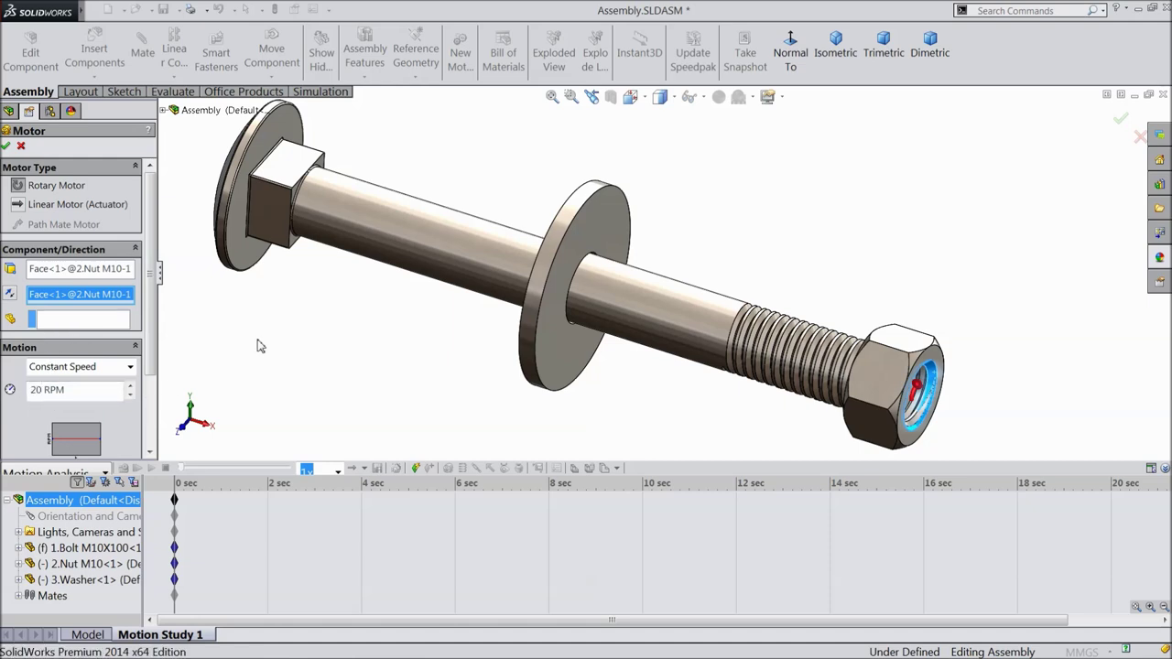
click(7, 147)
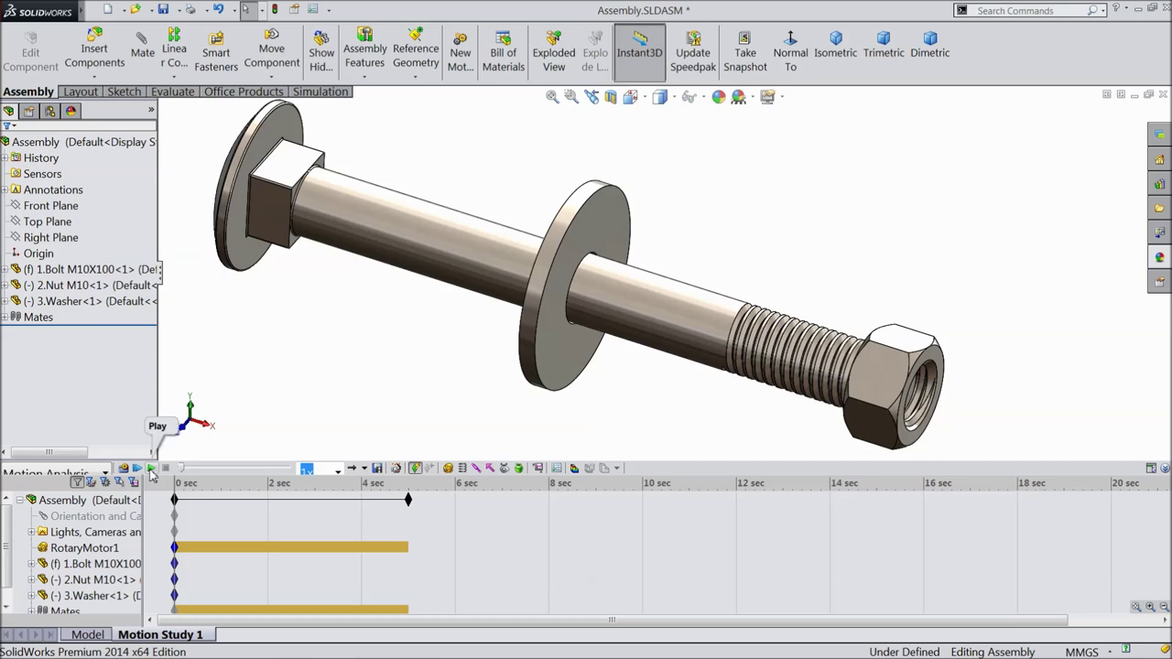
Calculate the motion study, extend its end time to about 7 seconds, and replay it.
click(124, 468)
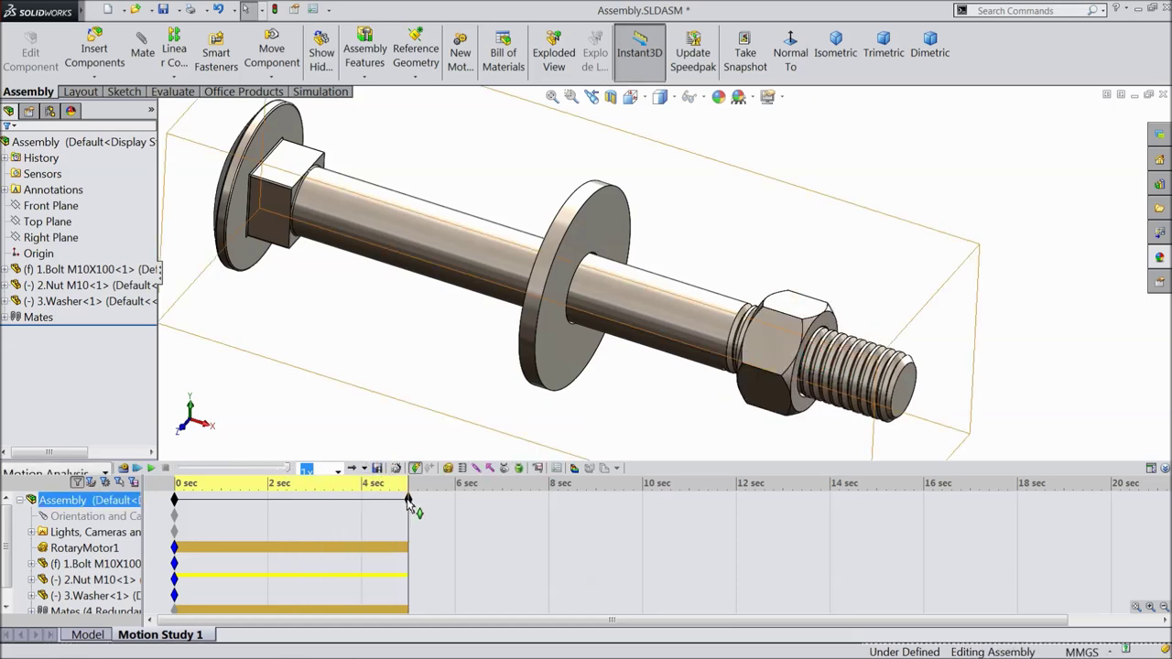
drag(409, 503, 521, 503)
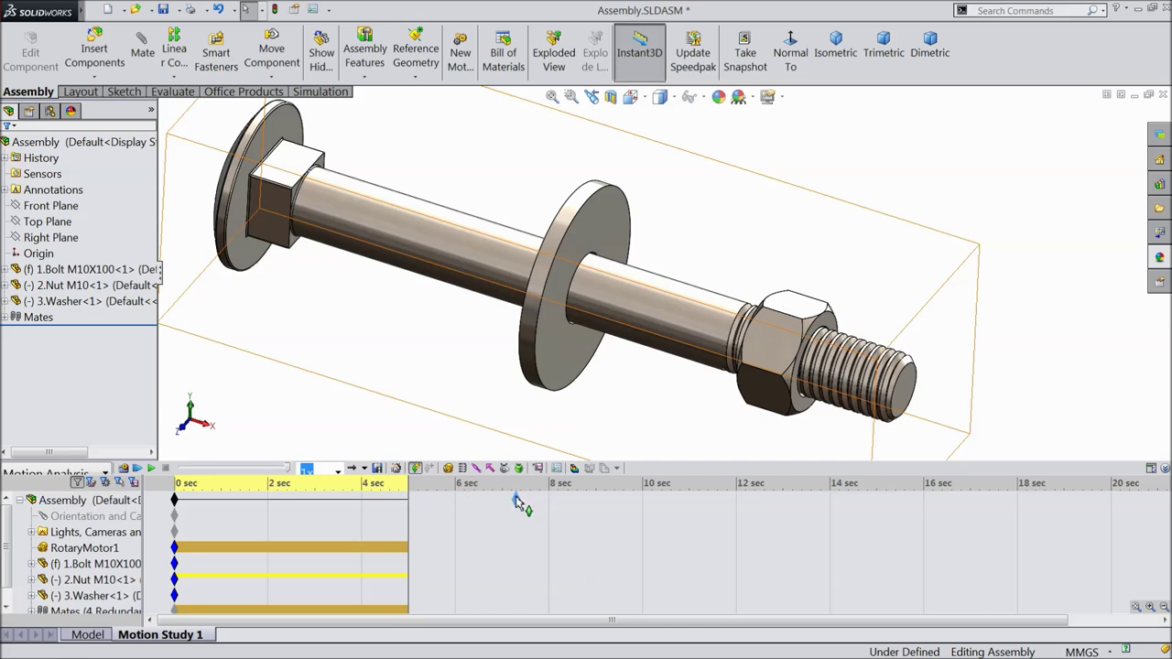
drag(515, 497, 508, 499)
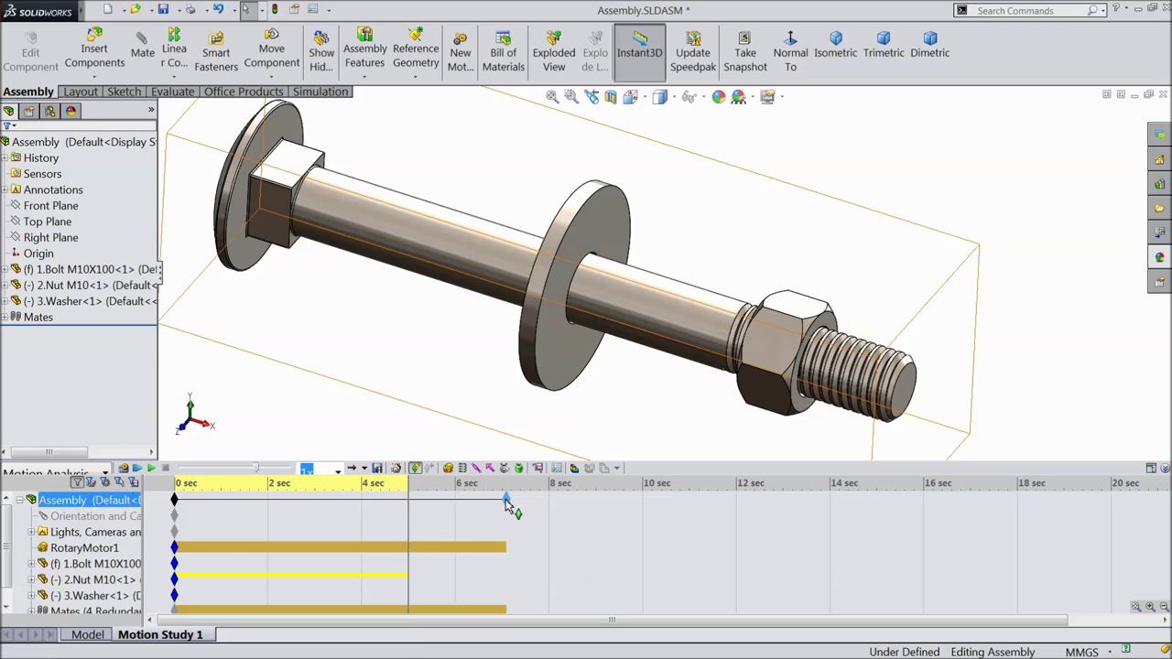
click(123, 468)
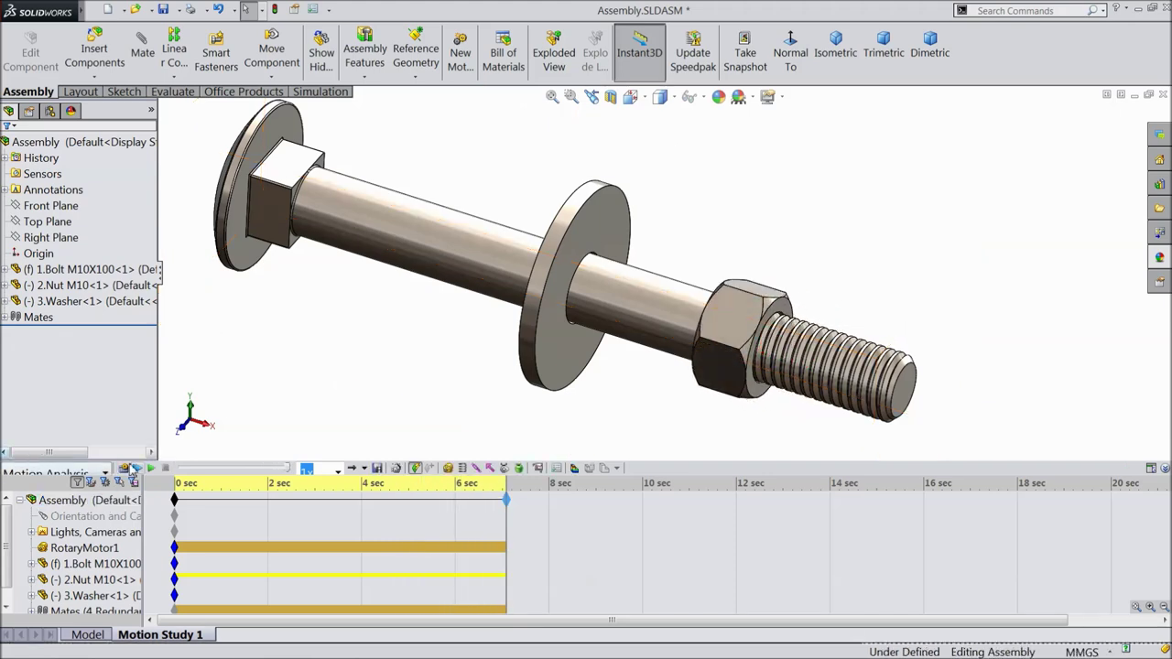
click(152, 469)
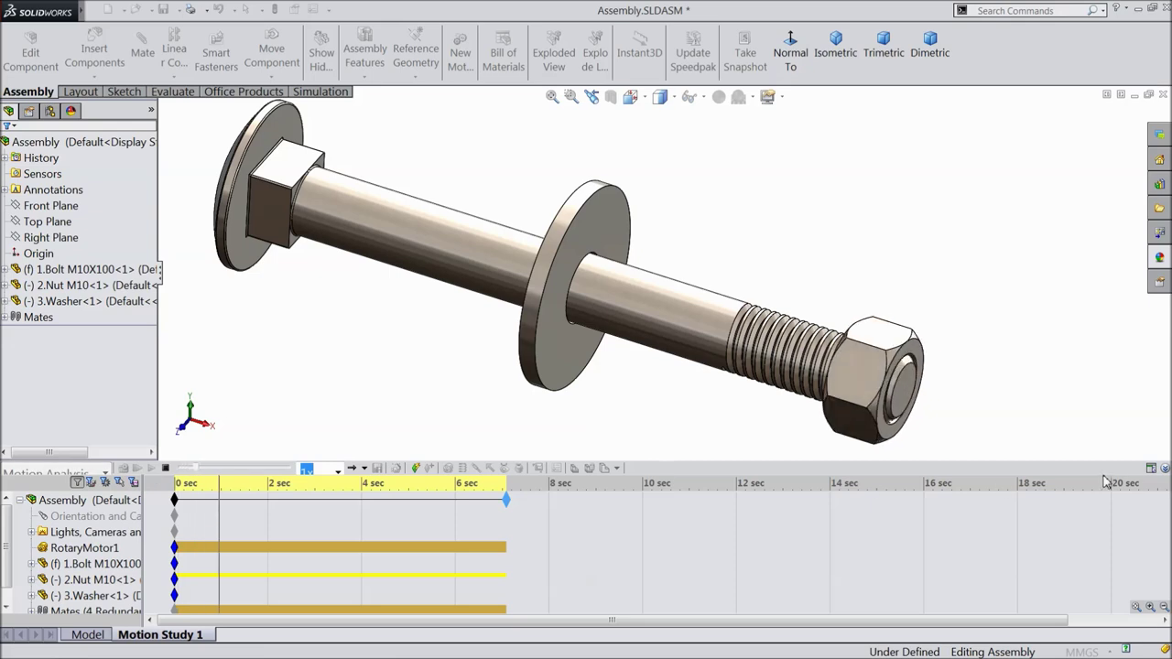
Slide the washer along the bolt up against the nut and clear the selection.
click(1165, 468)
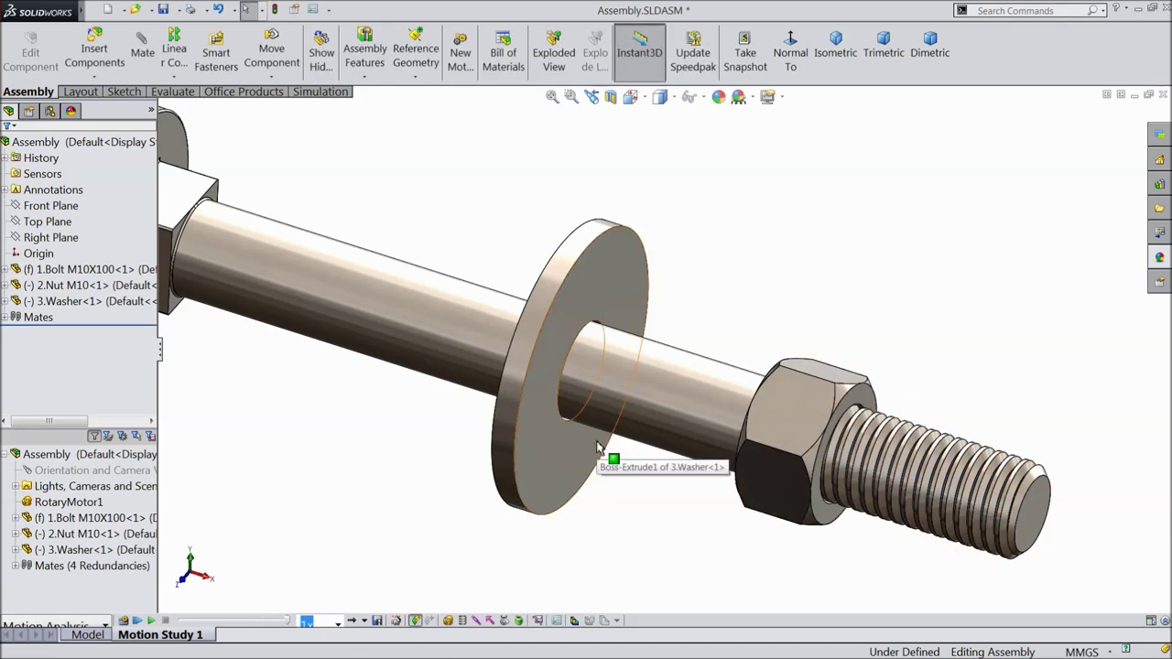
scroll(597, 448, up, 3)
middle_drag(460, 437, 446, 438)
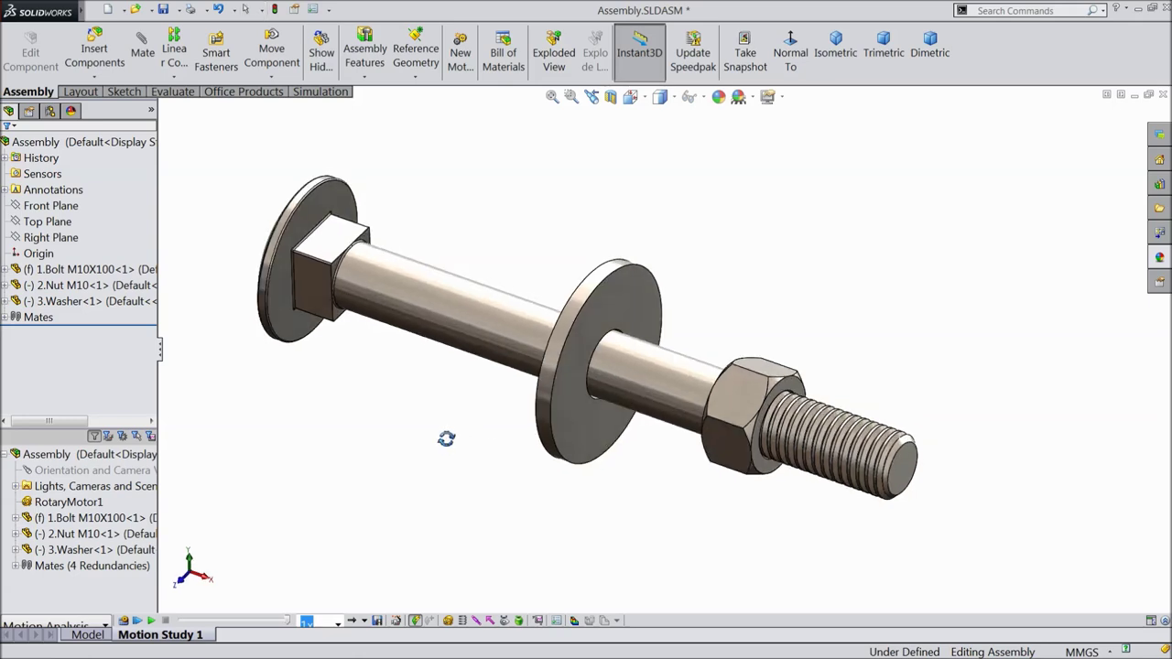
drag(545, 403, 639, 429)
click(550, 426)
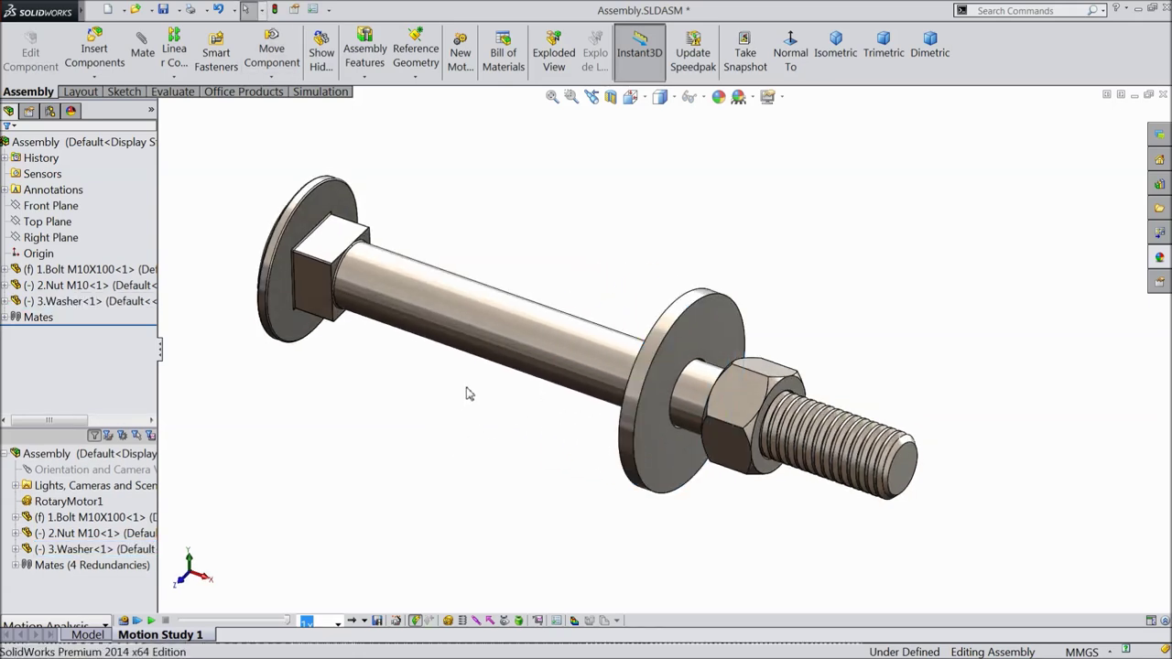
scroll(462, 387, up, 1)
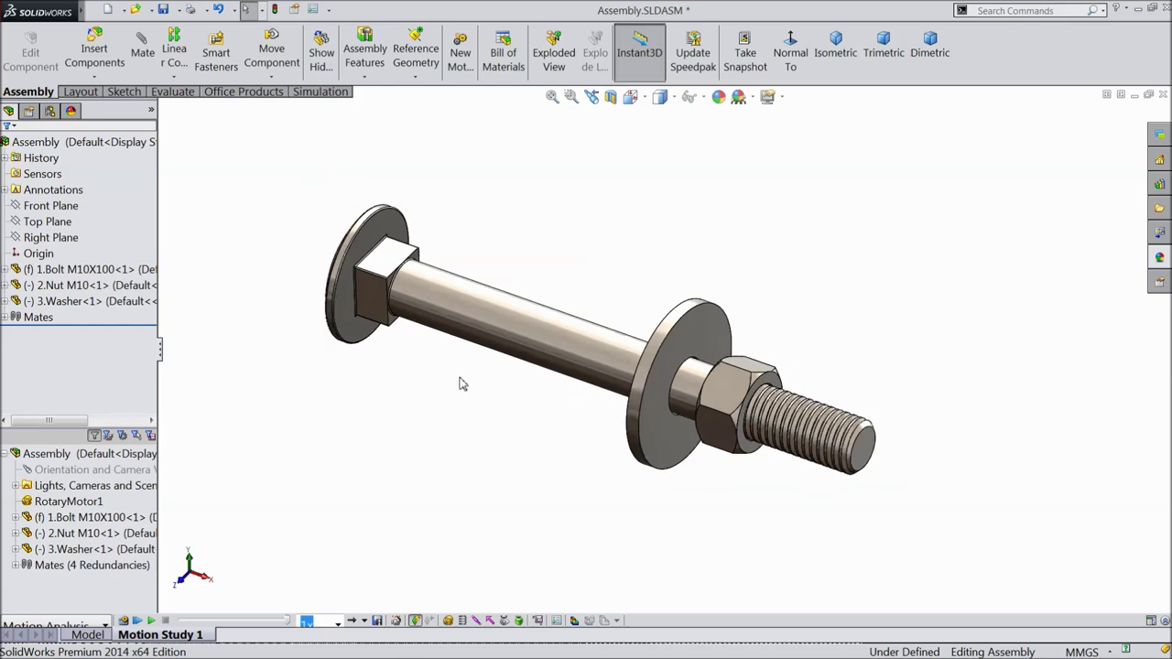
click(553, 64)
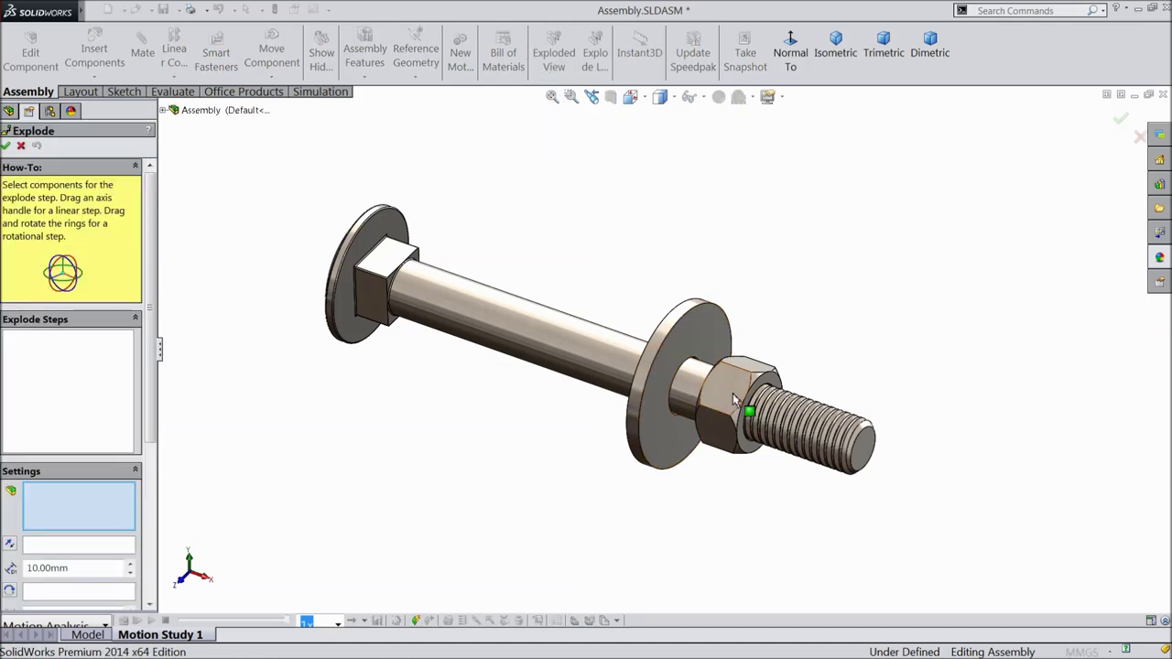
Explode the nut, bolt and washer apart along the bolt axis in three steps.
click(734, 400)
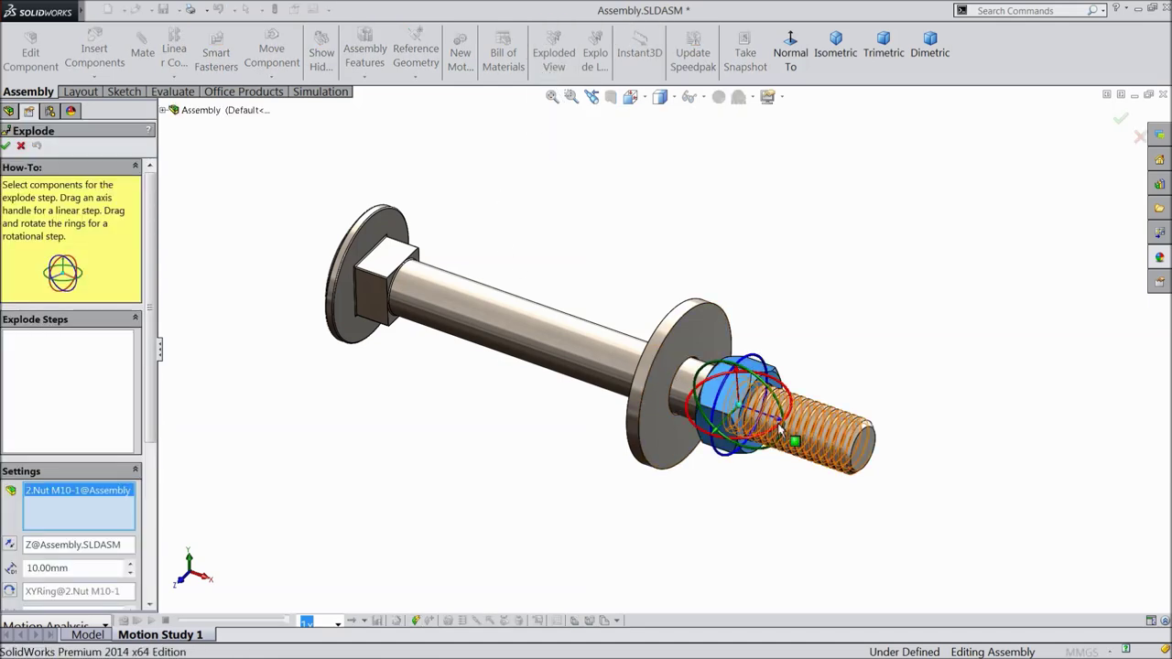
drag(794, 442, 1049, 536)
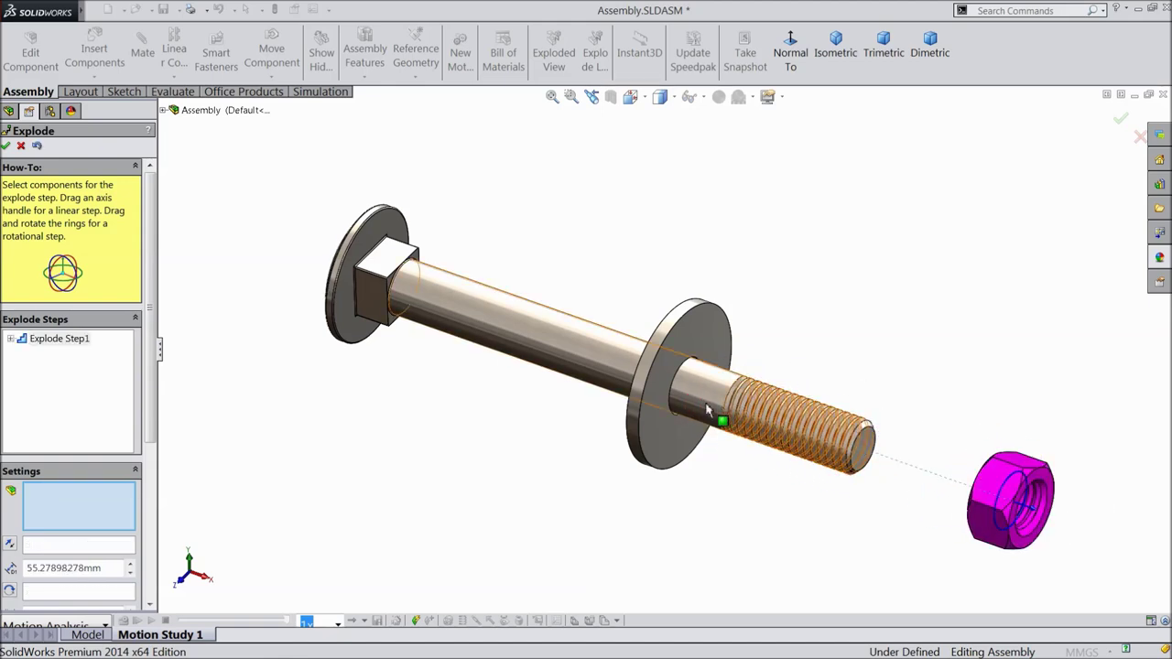
click(500, 320)
drag(371, 287, 256, 243)
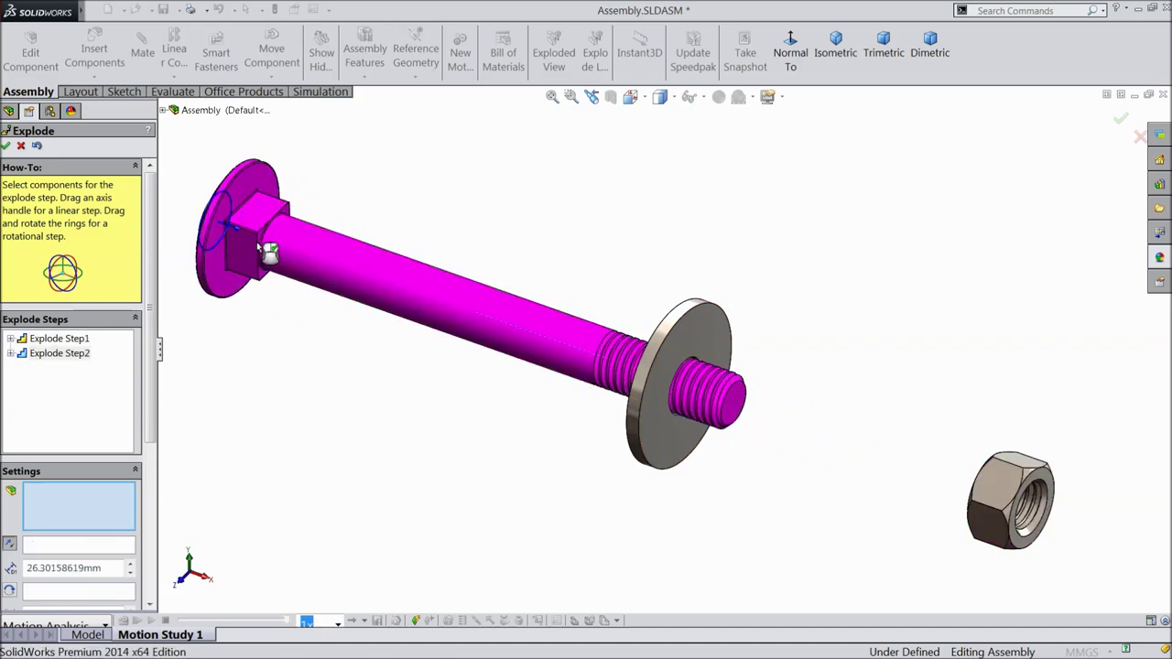
click(629, 434)
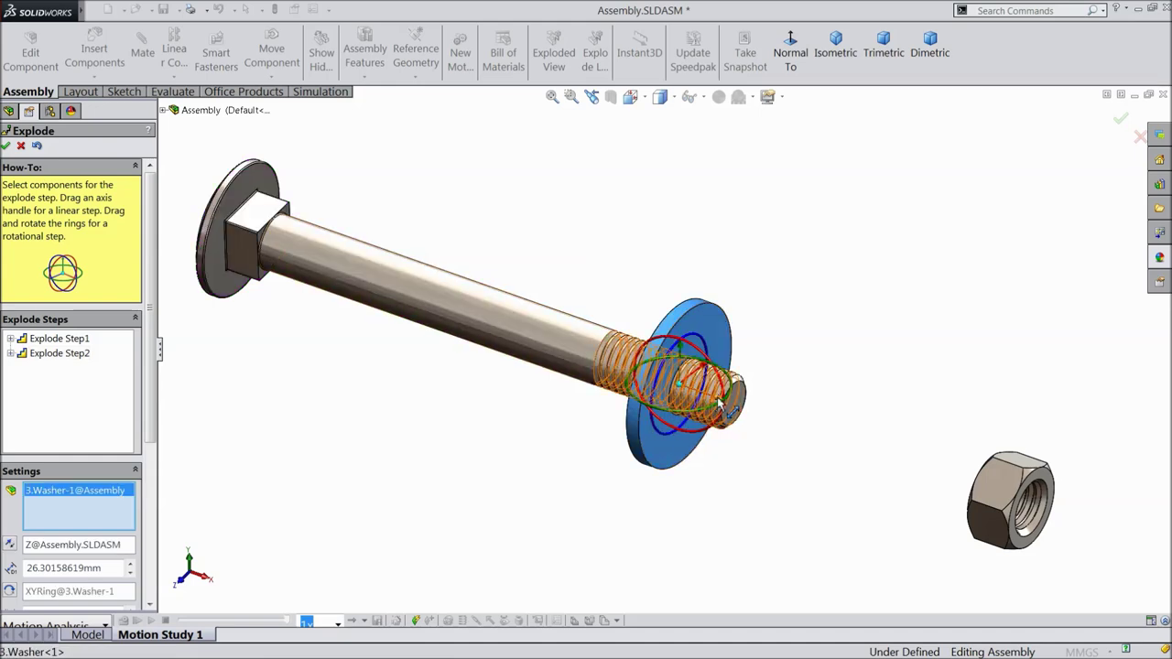
drag(720, 403, 846, 448)
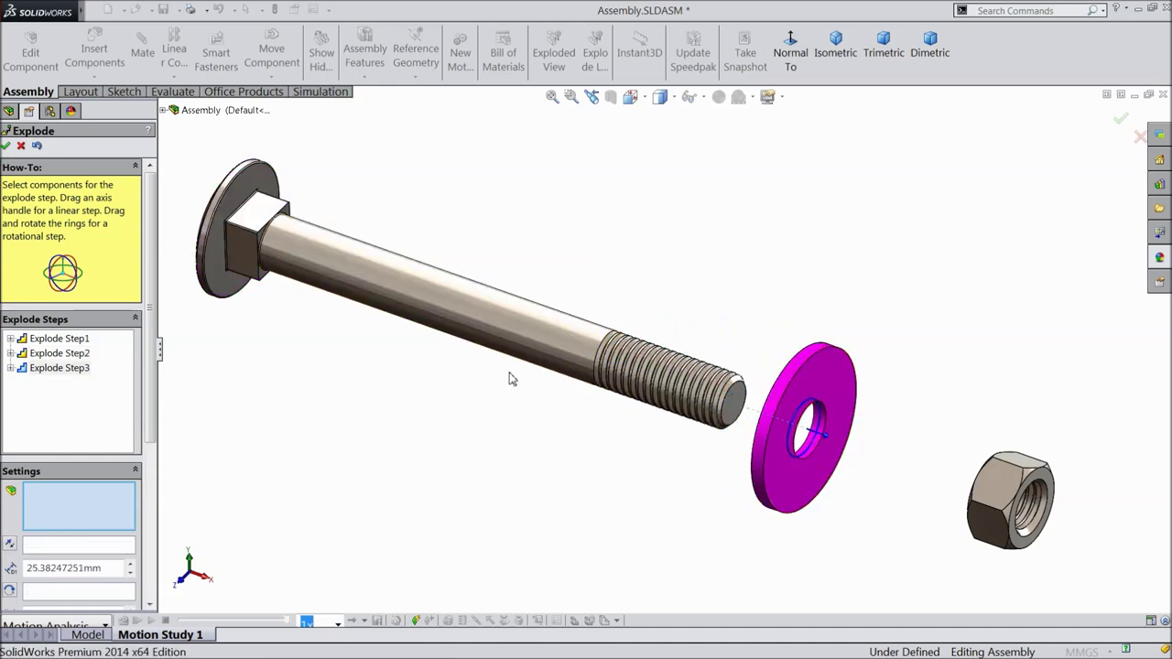
click(7, 147)
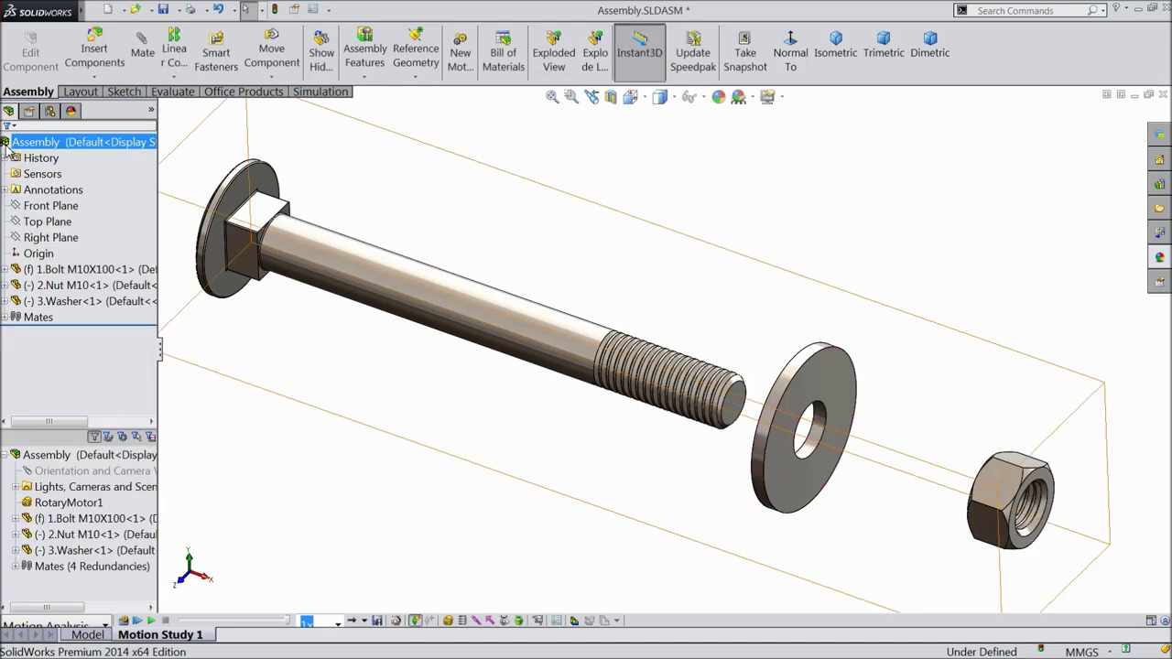
right_click(71, 146)
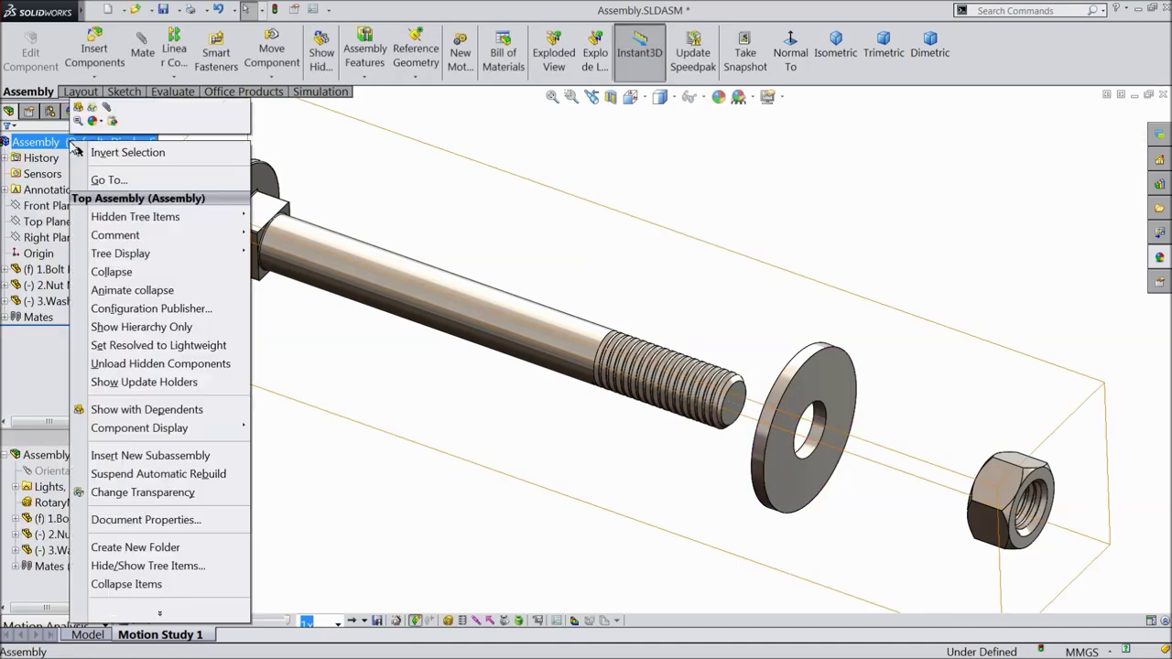
Collapse the exploded view and recalculate the motion study.
click(125, 279)
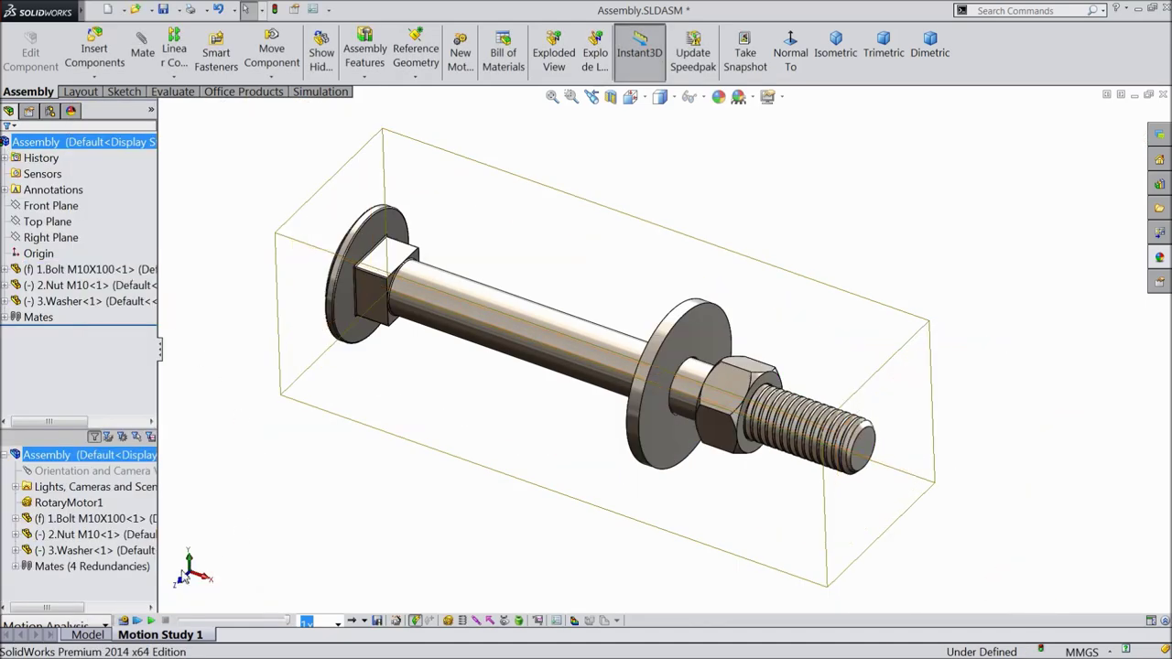
click(124, 622)
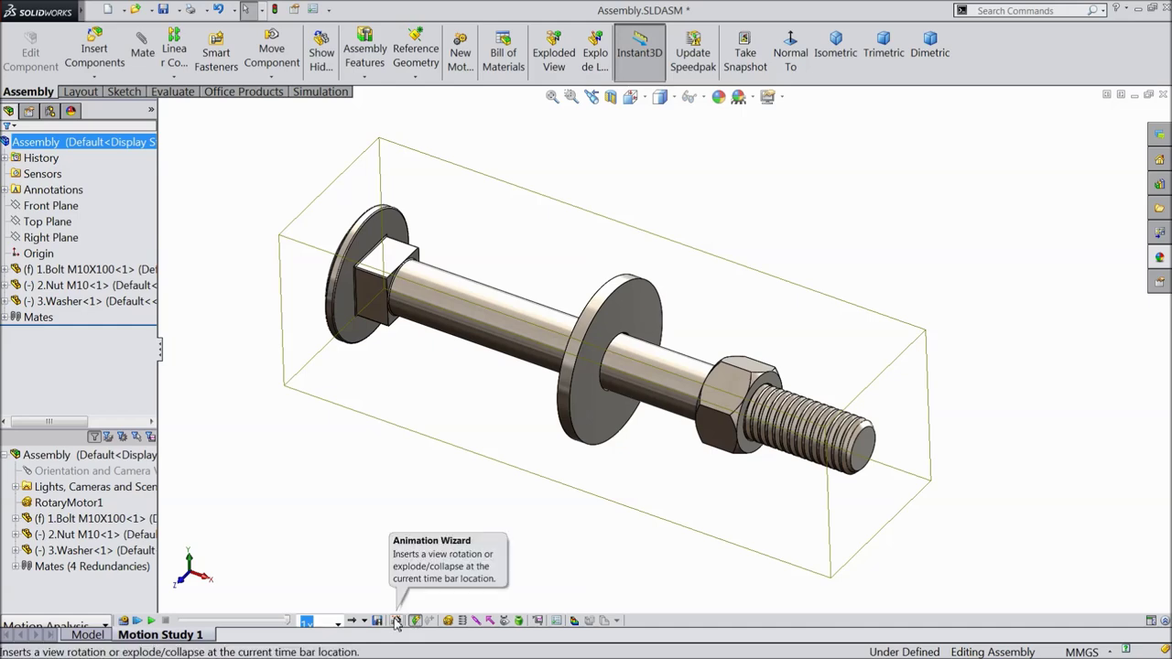
Add an explode animation starting at 7.1 s with the Animation Wizard.
click(396, 621)
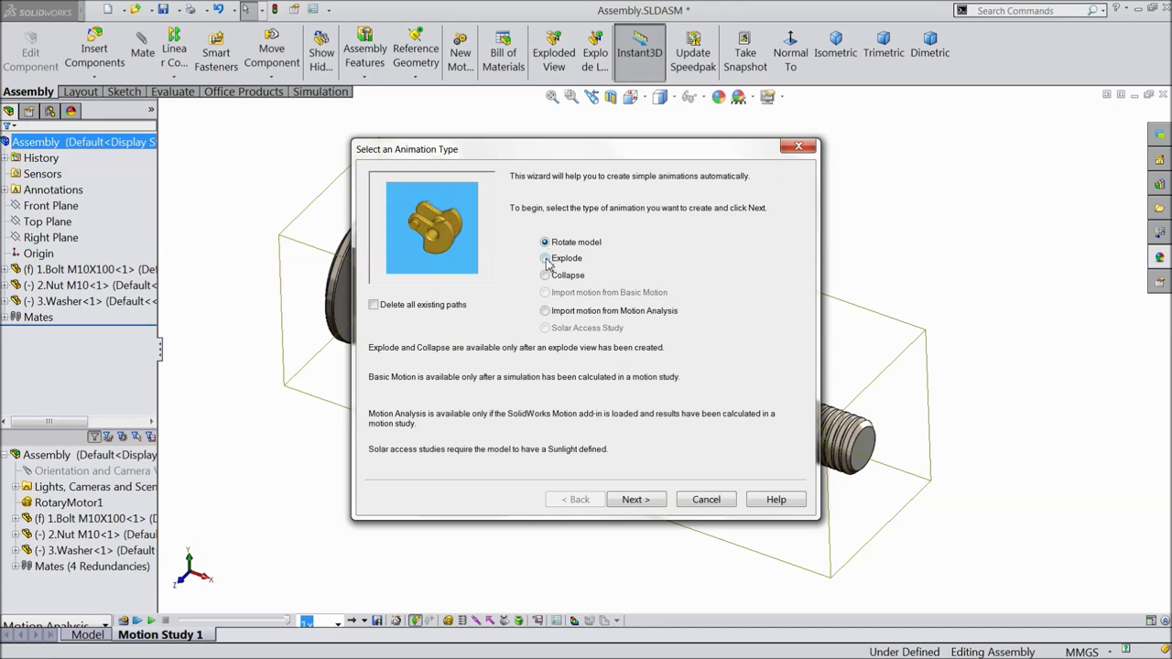
click(546, 259)
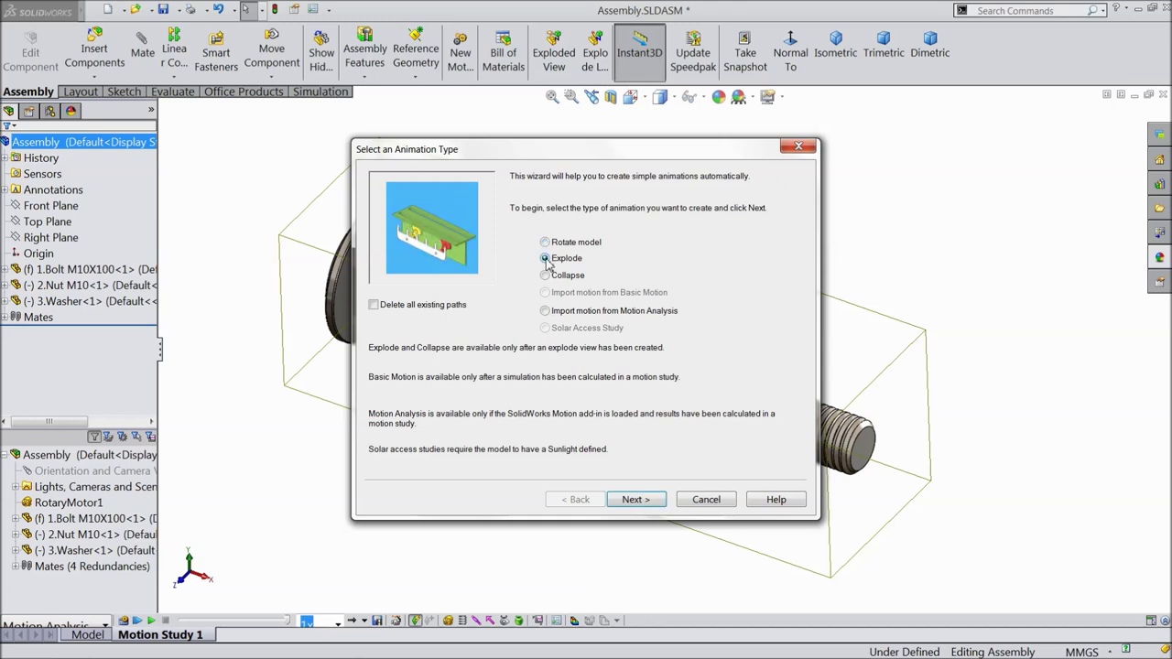
click(635, 499)
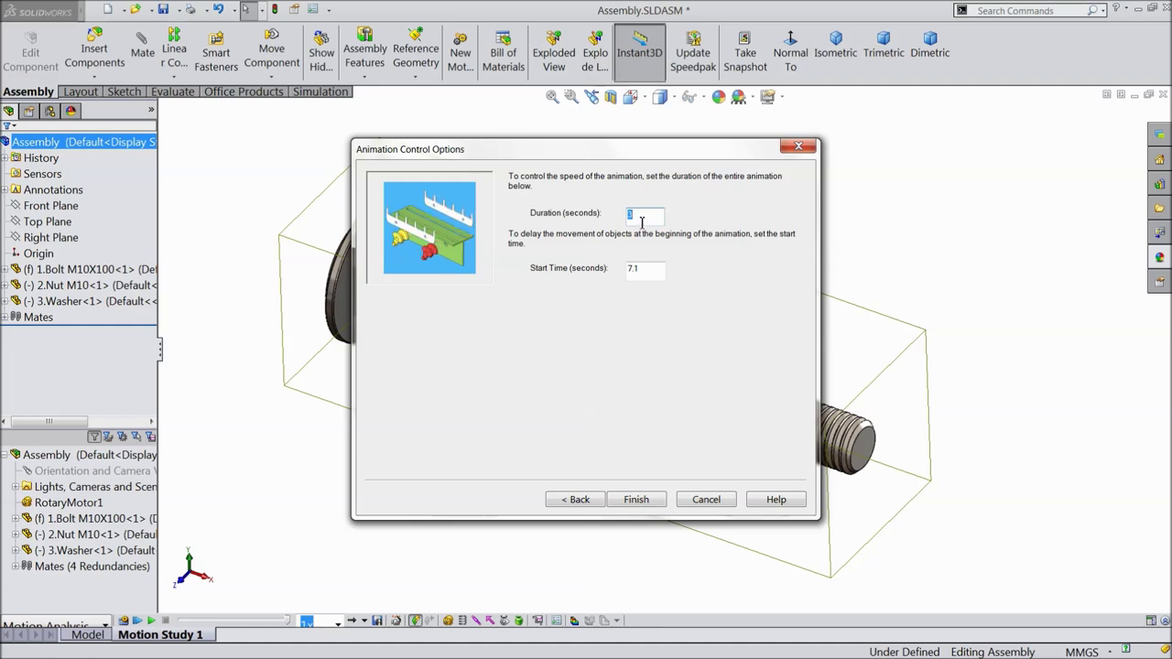
click(636, 500)
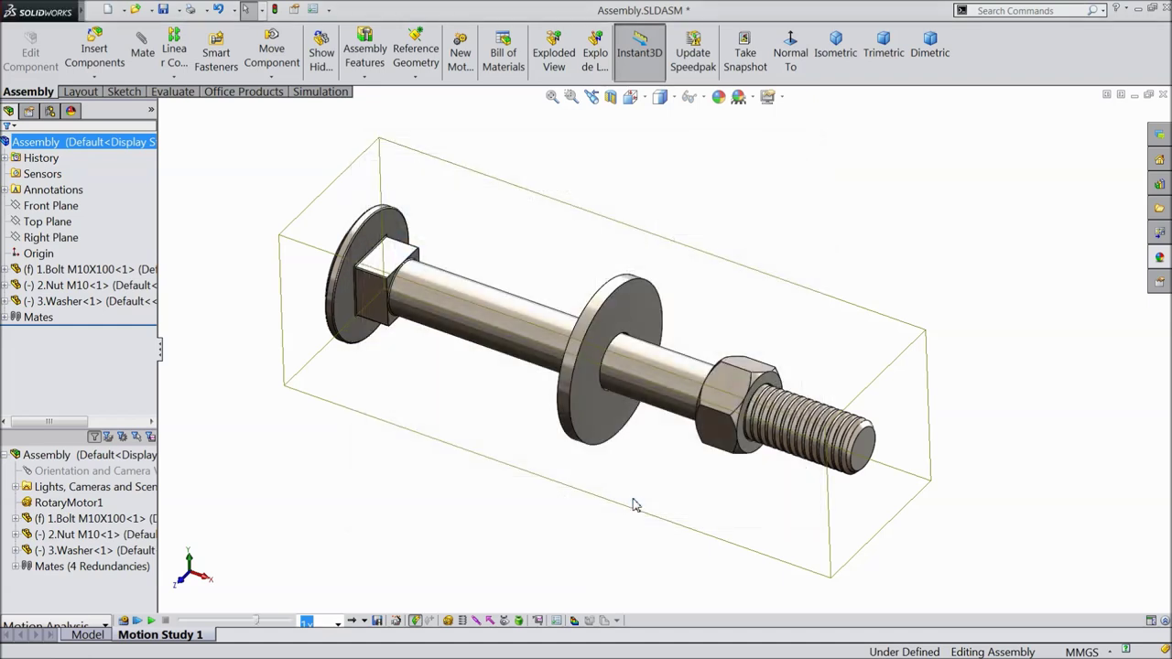
Add a 3-second collapse animation starting at 11 s and recalculate the study.
click(395, 620)
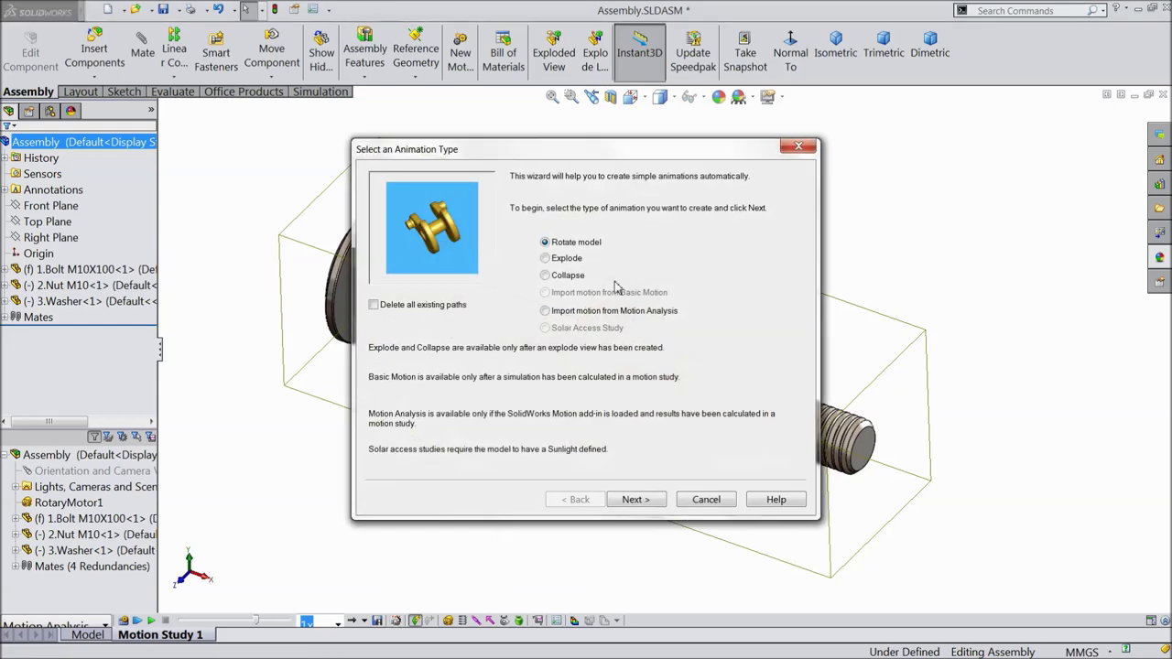
click(561, 275)
click(636, 499)
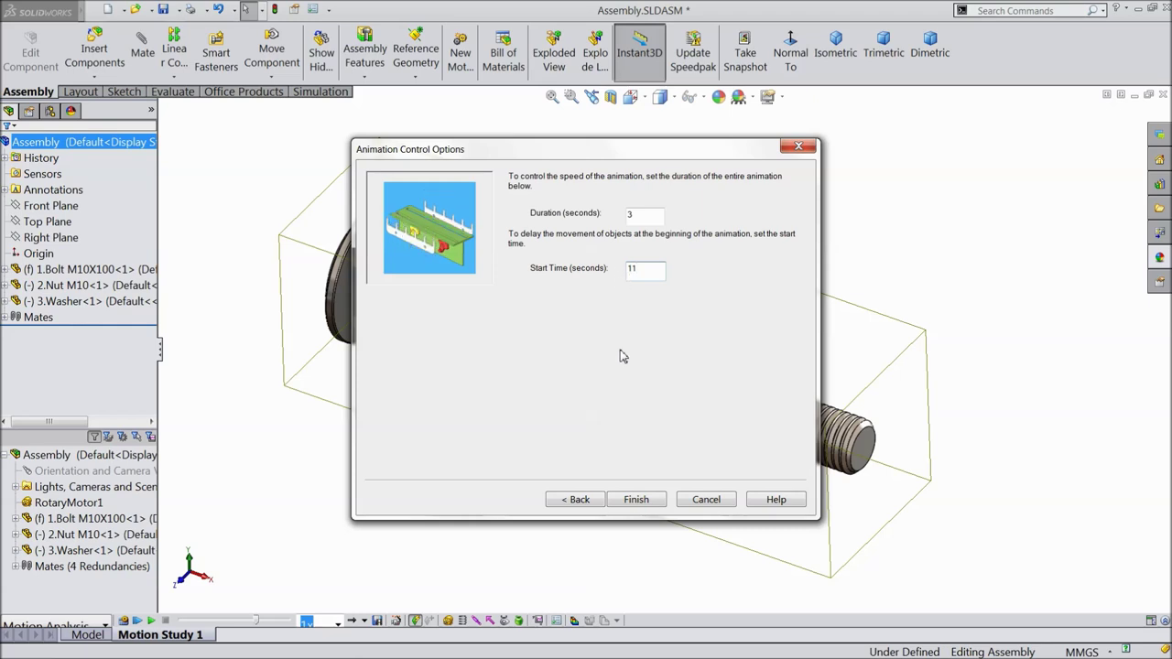
click(631, 500)
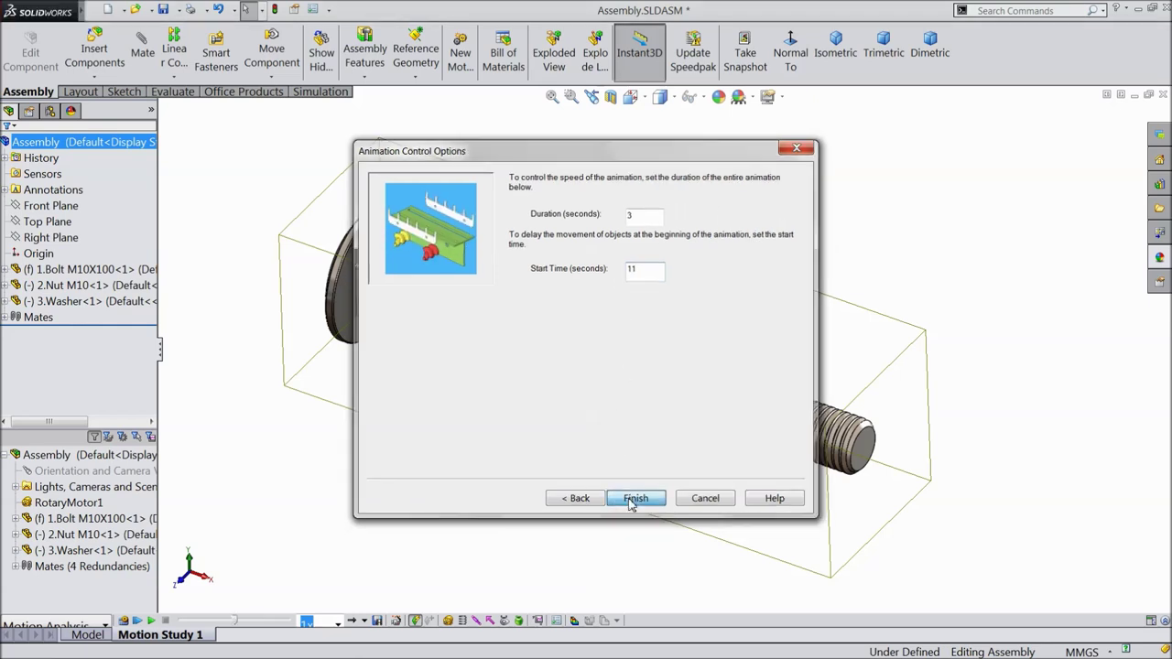
click(125, 621)
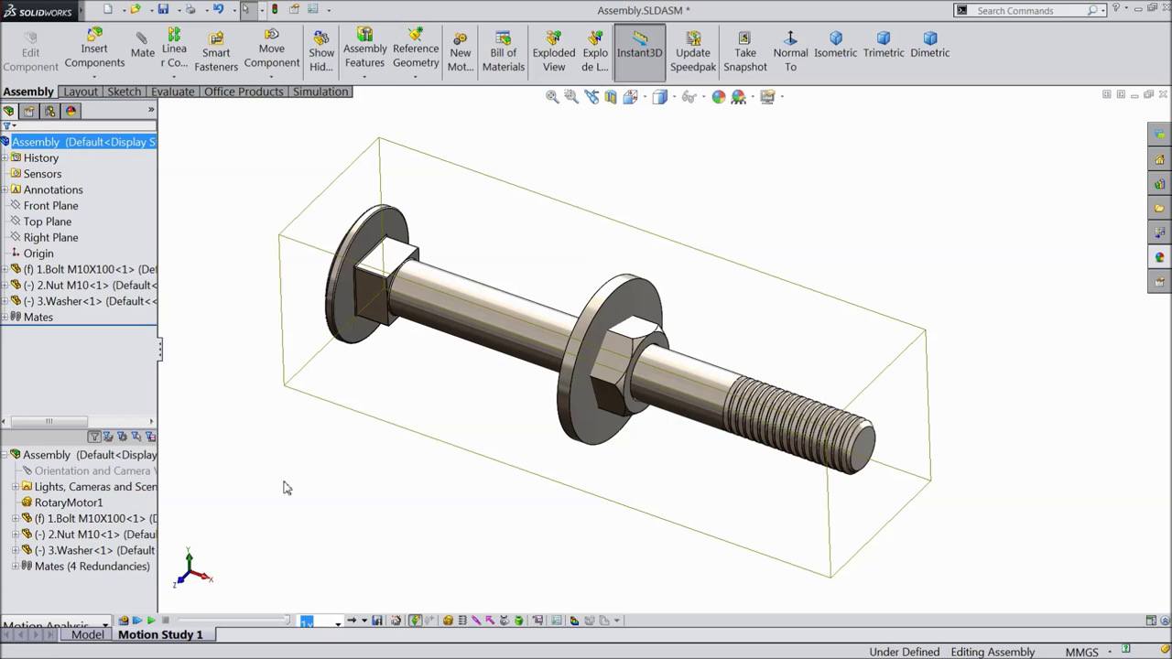
Play back the motion study's explode and collapse, then slide the washer along the bolt toward its head.
click(256, 523)
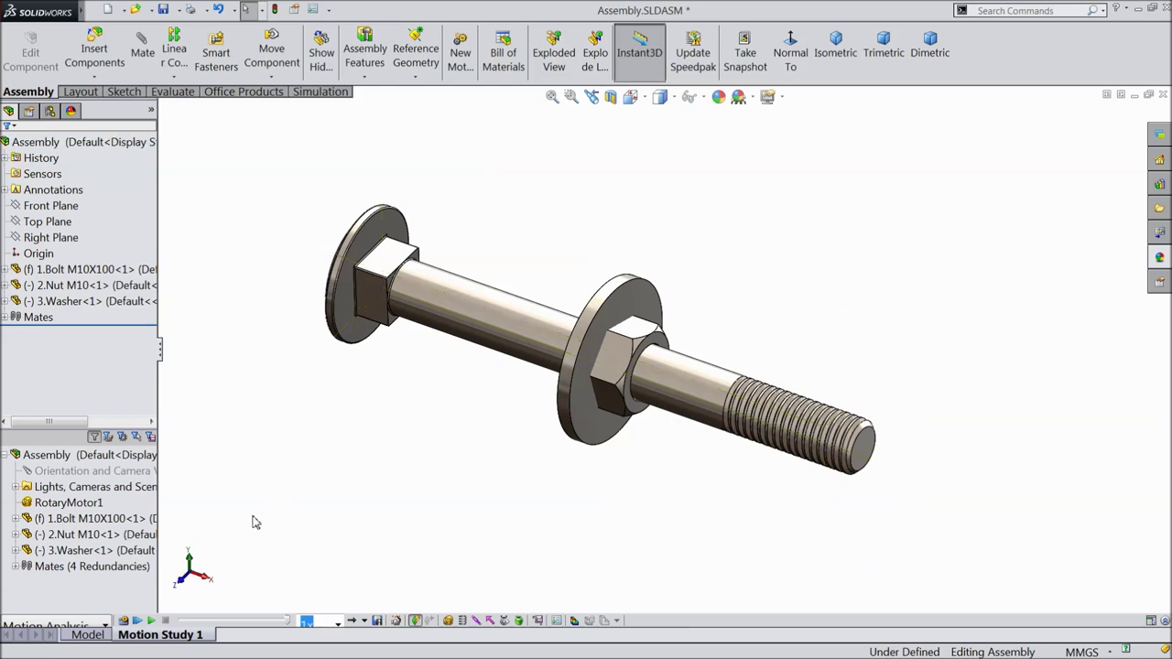
click(150, 622)
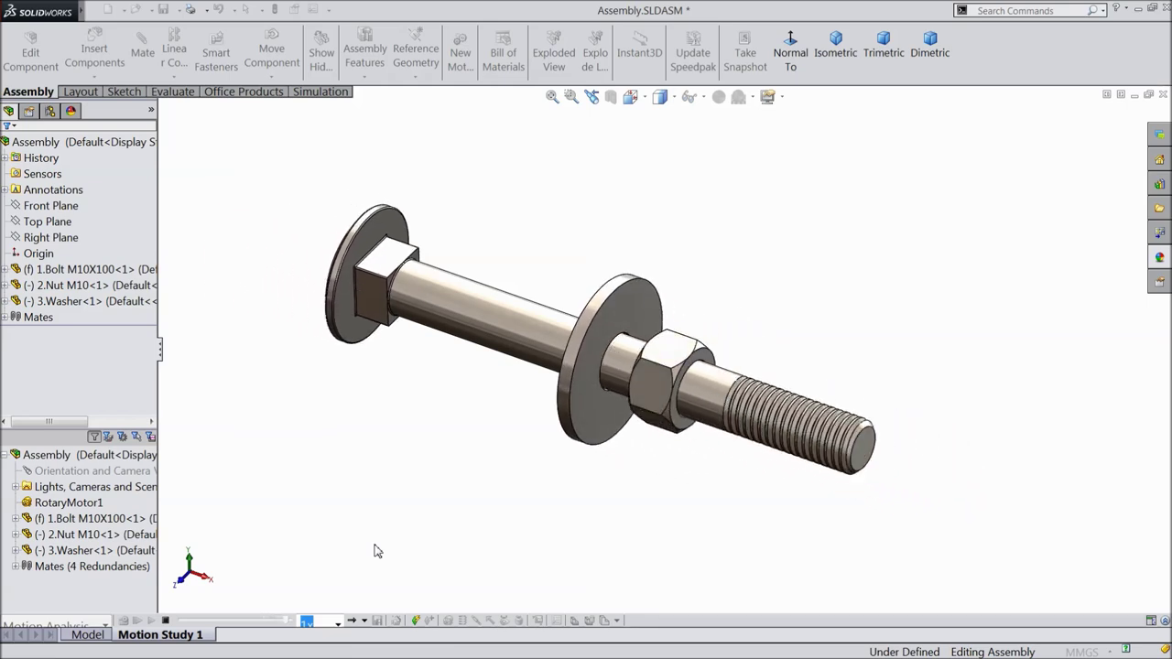
drag(586, 418, 505, 393)
Zoom in on the bolt, washer and nut, then rebuild and save the assembly.
scroll(605, 337, up, 2)
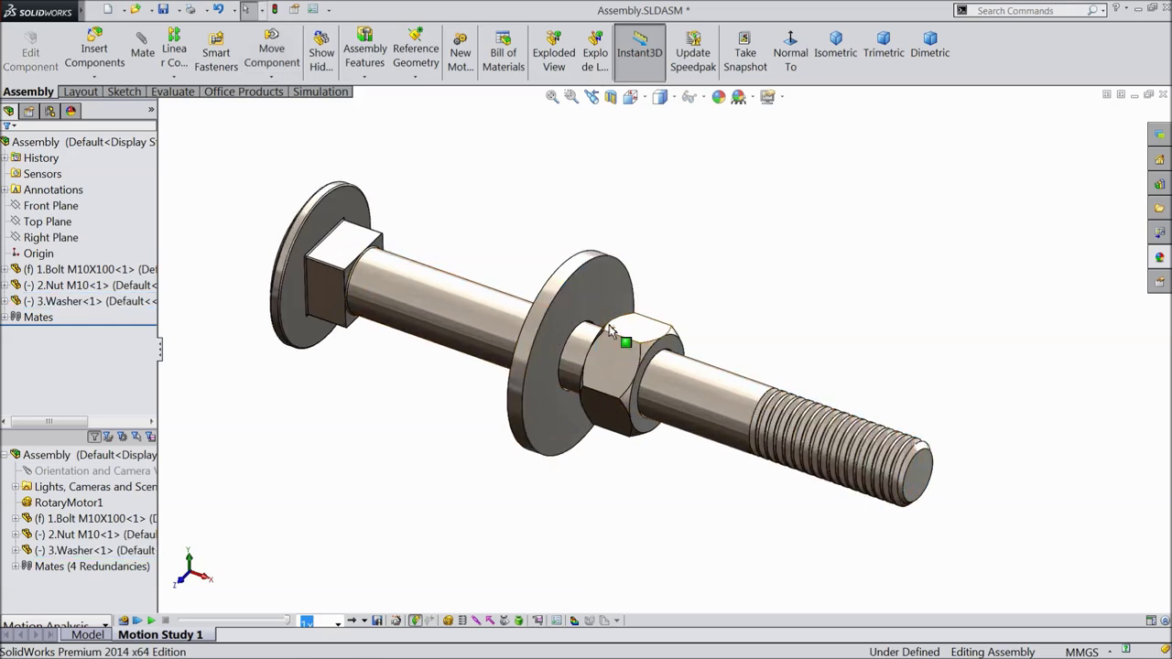
scroll(617, 335, up, 2)
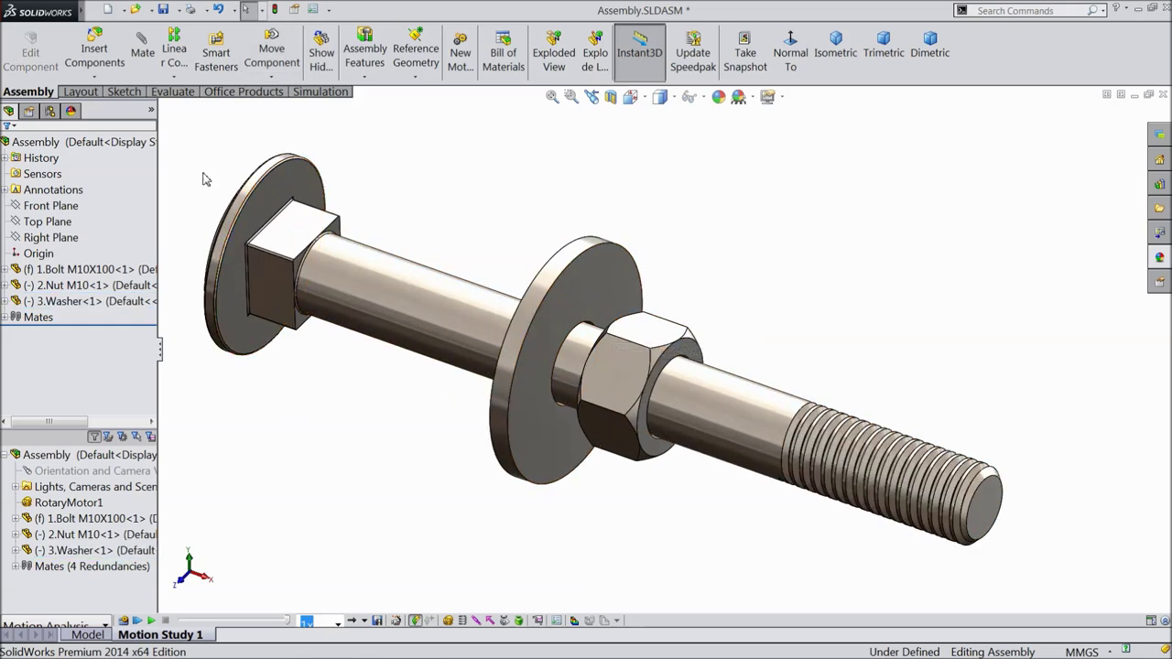
click(163, 11)
click(500, 224)
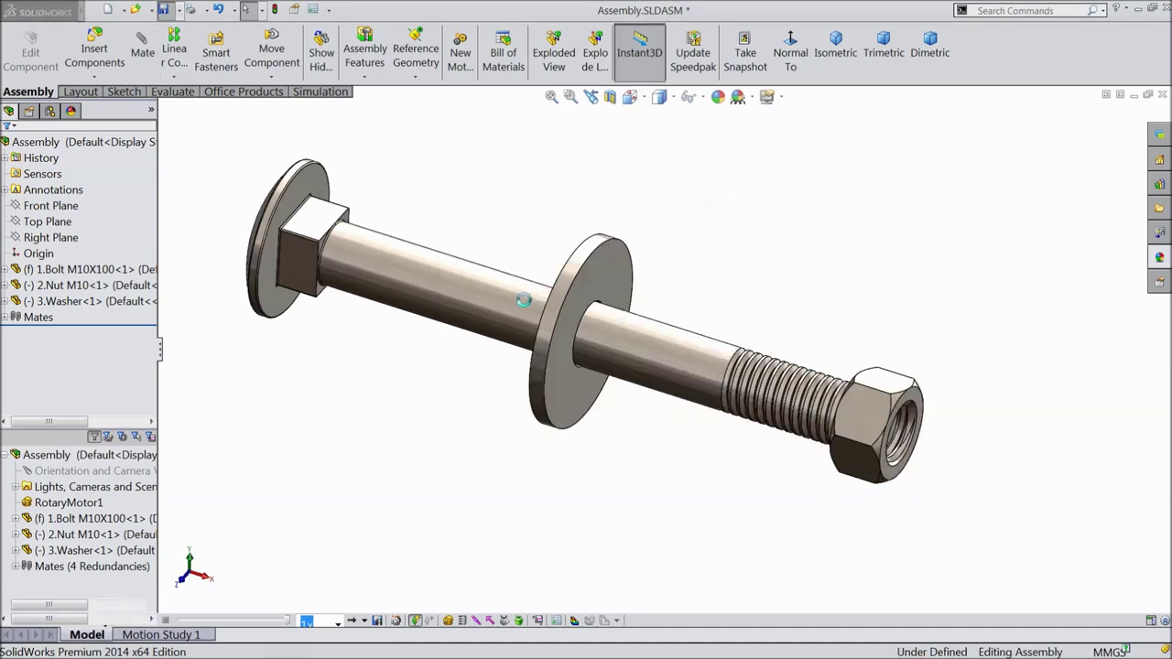